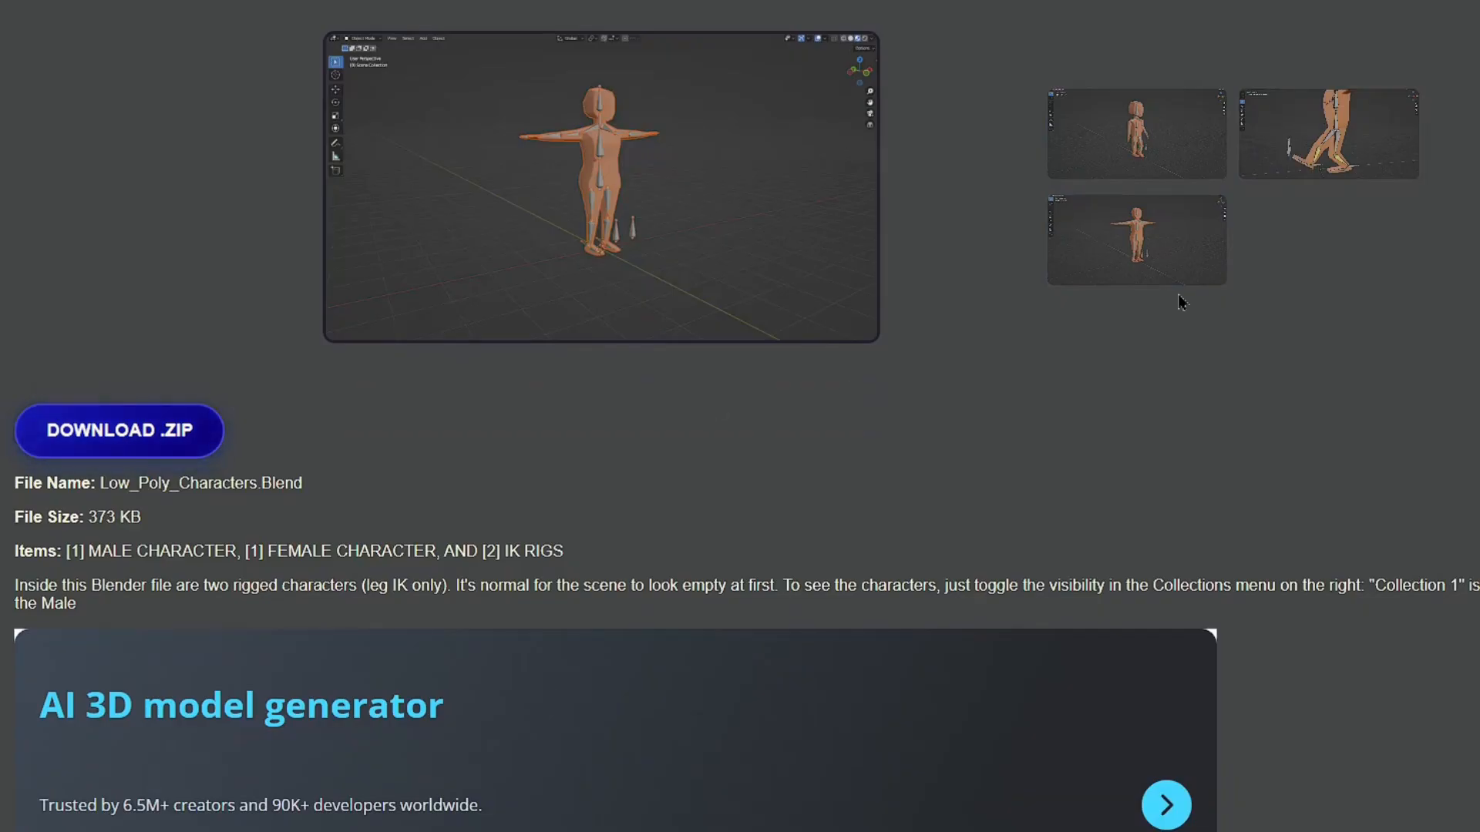
Step: Look through the character preview images and download the zip file containing Low_Poly_Characters.Blend
click(1149, 131)
click(1305, 175)
click(1214, 260)
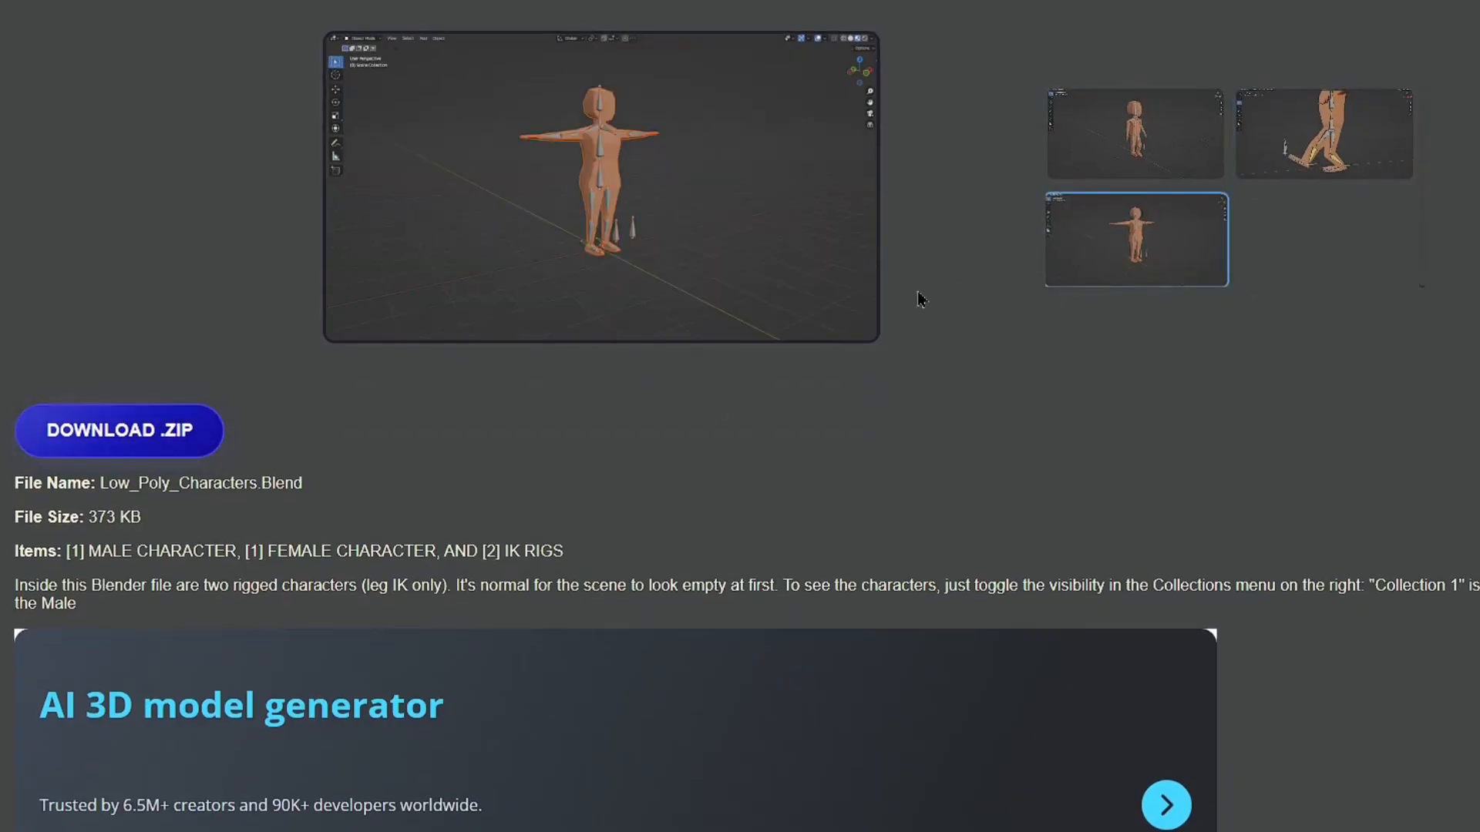
click(164, 445)
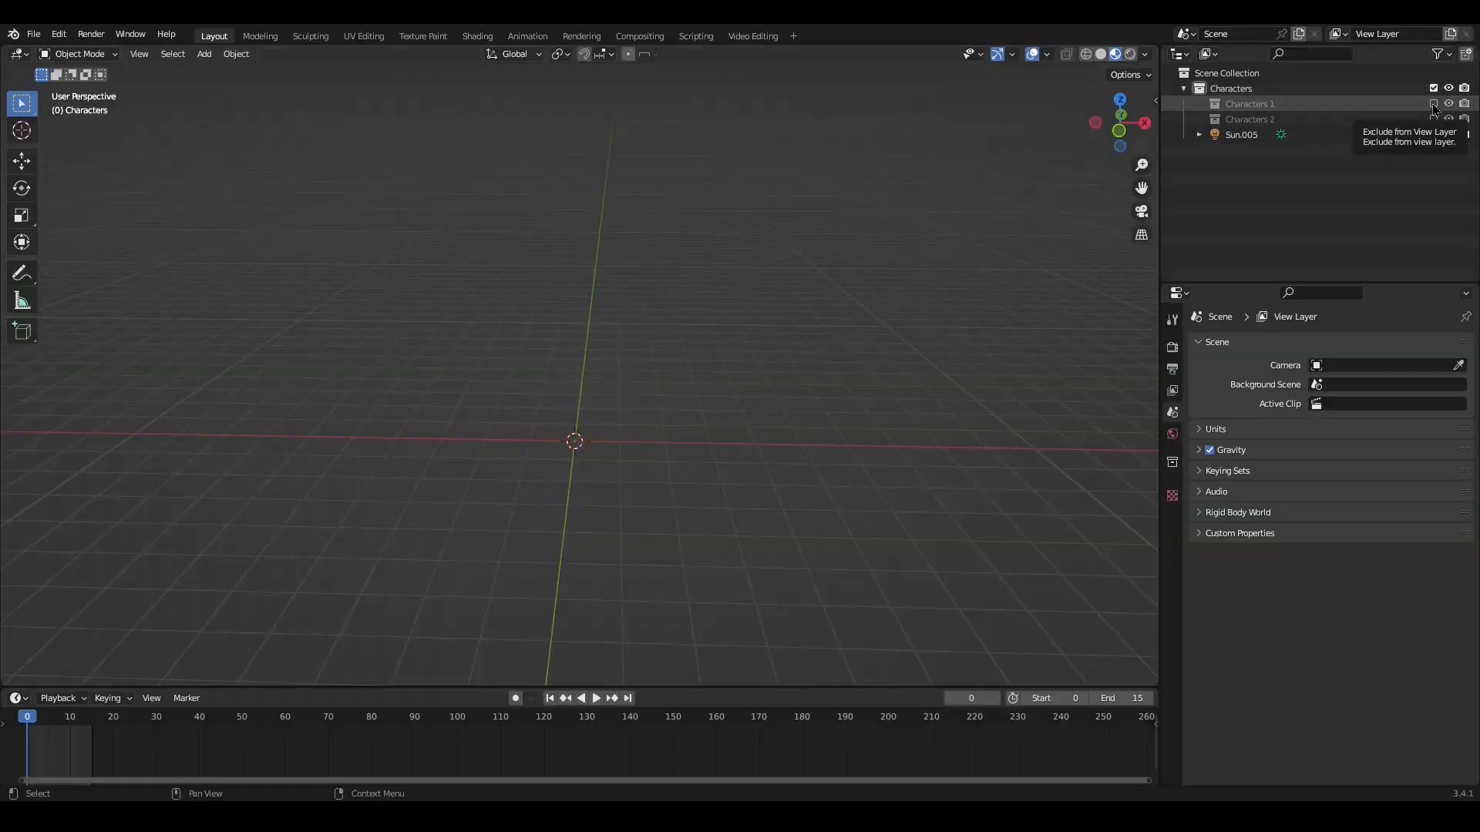
Step: Switch to the Blender scene, toggle the Characters 1 and Characters 2 collections to preview them, and leave Characters 2 enabled
click(1433, 104)
click(1434, 103)
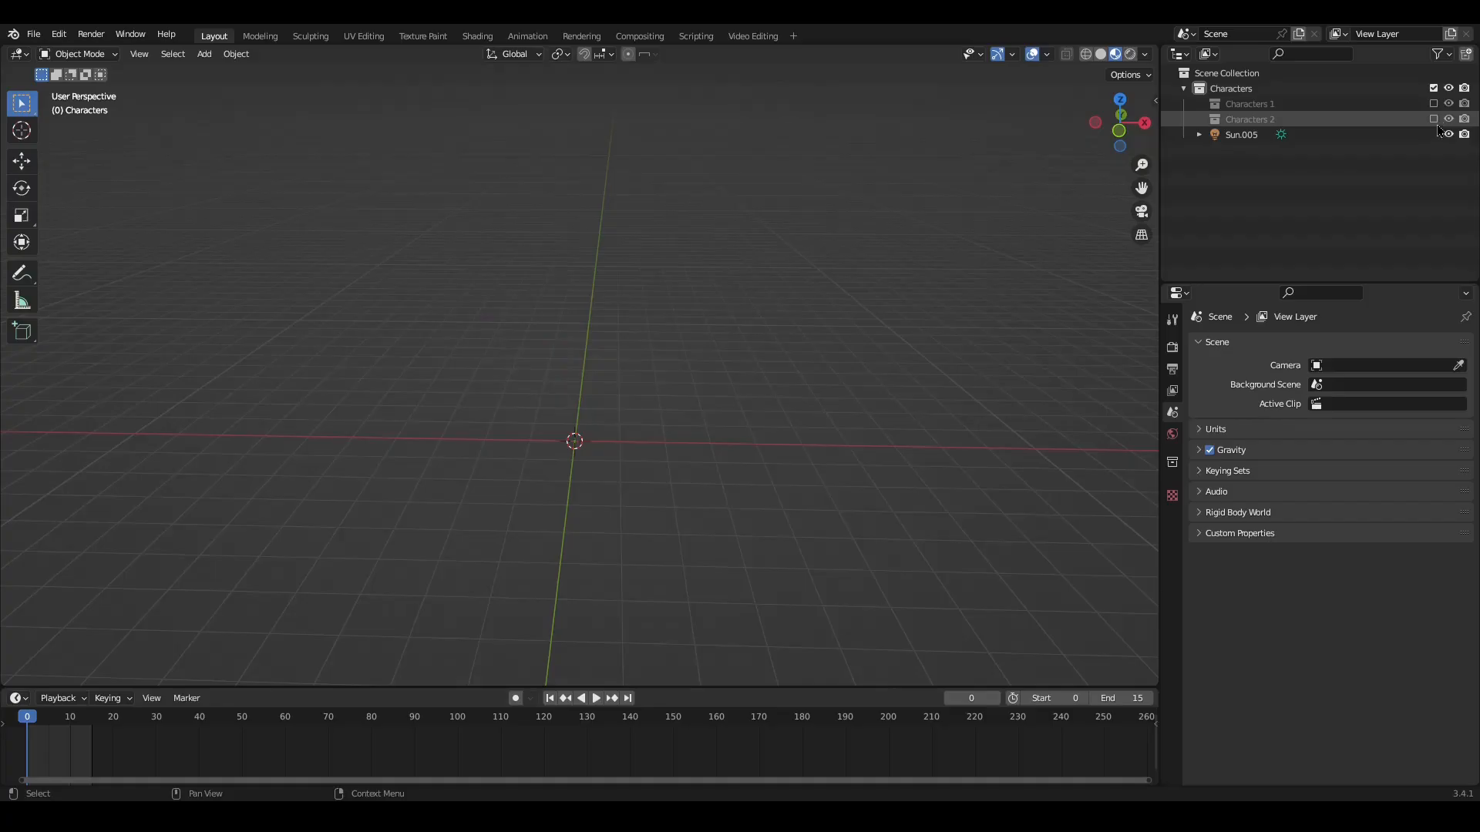
click(1433, 119)
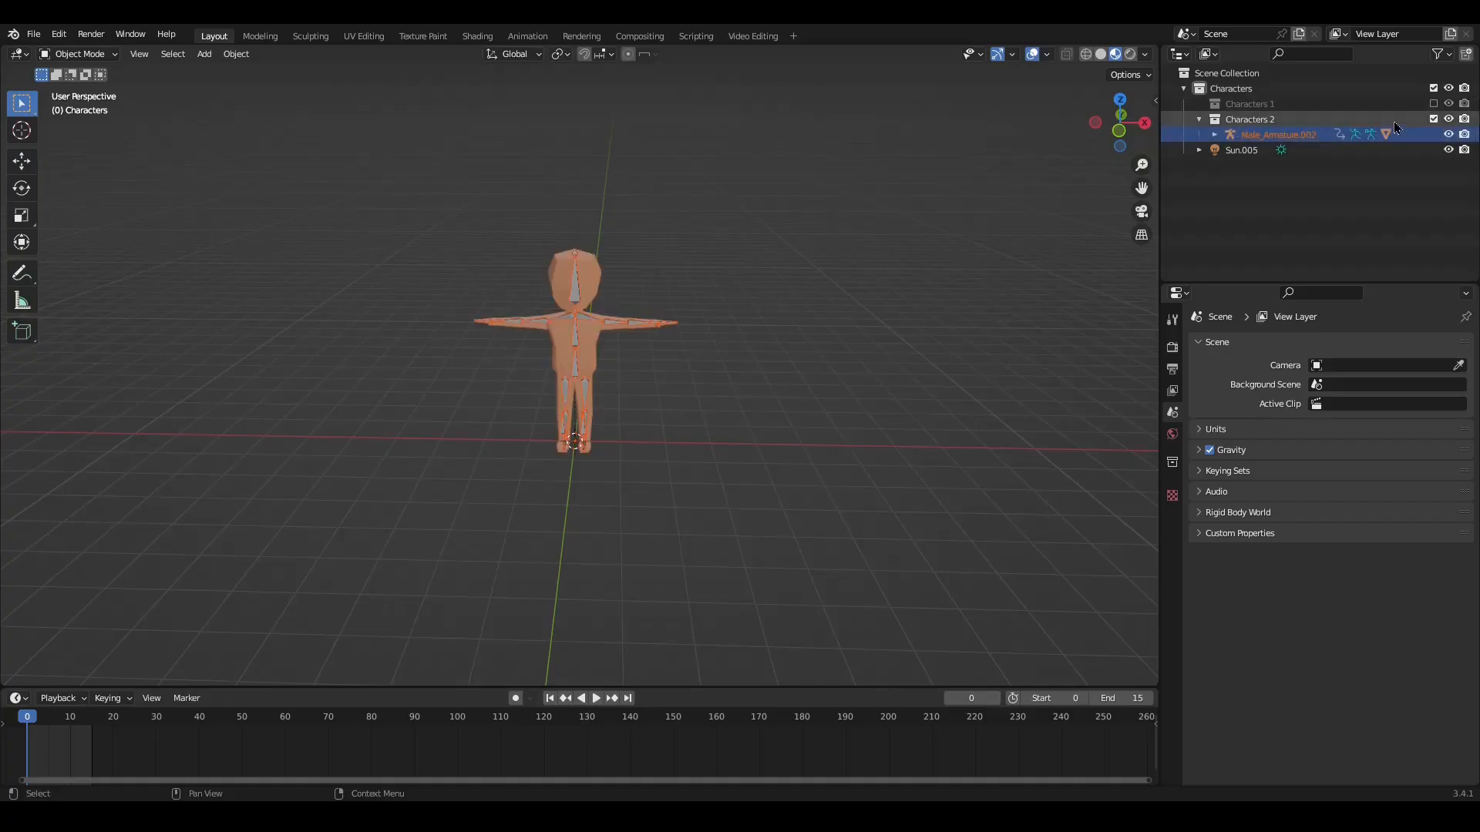
click(1434, 119)
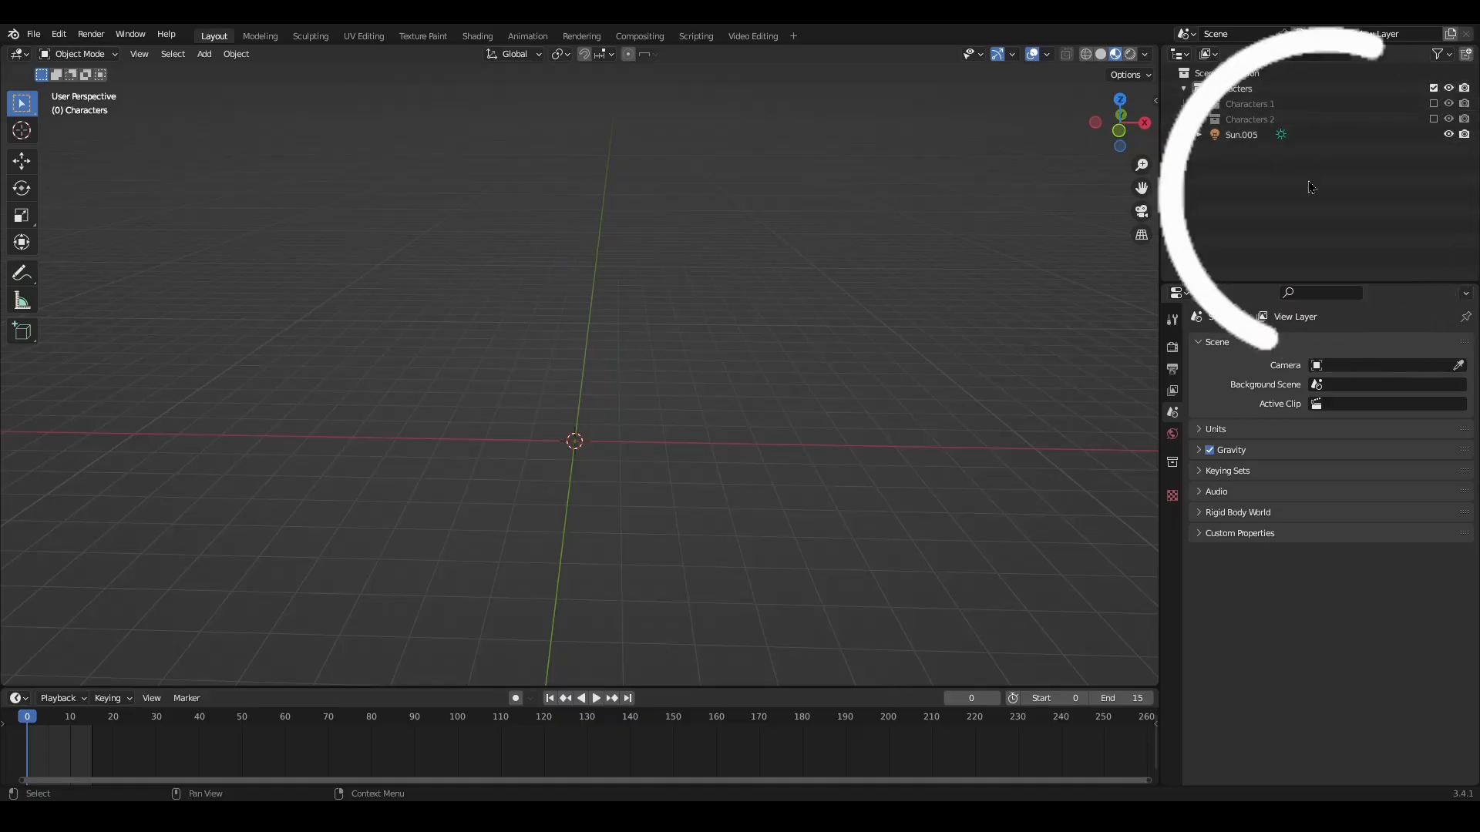
key(ctrl+z)
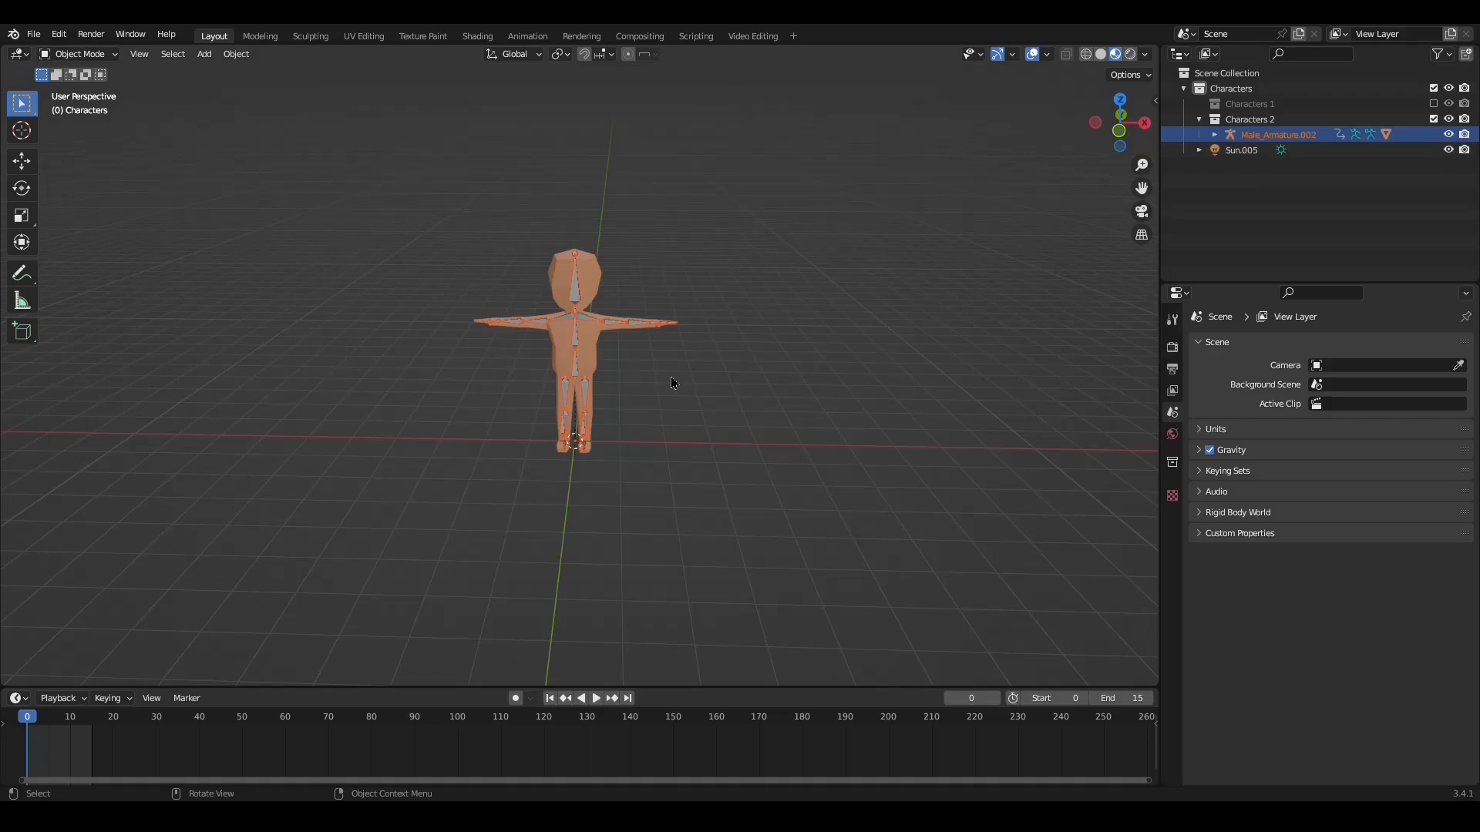
middle_drag(669, 383, 587, 357)
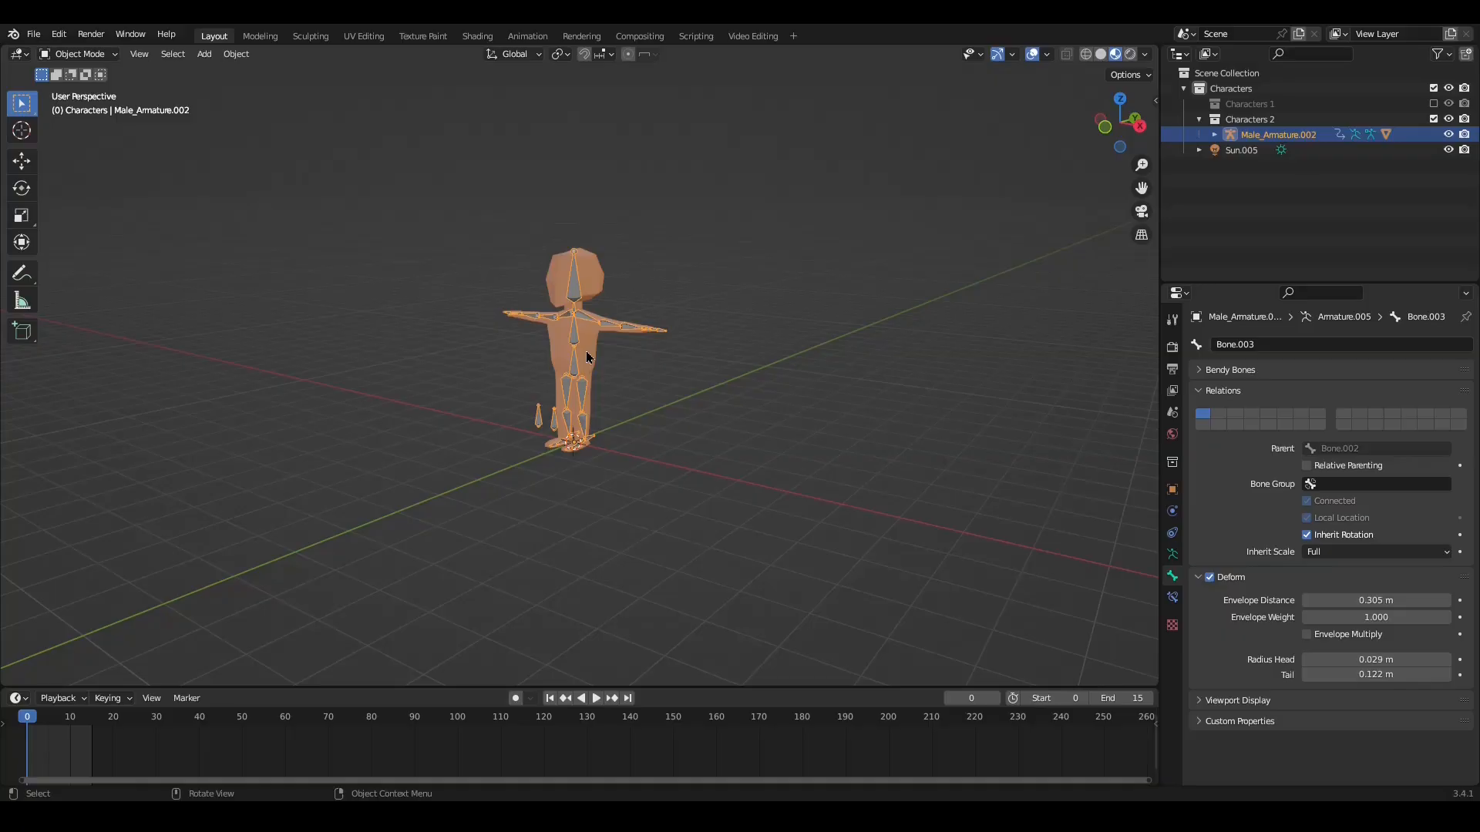
middle_drag(586, 357, 617, 377)
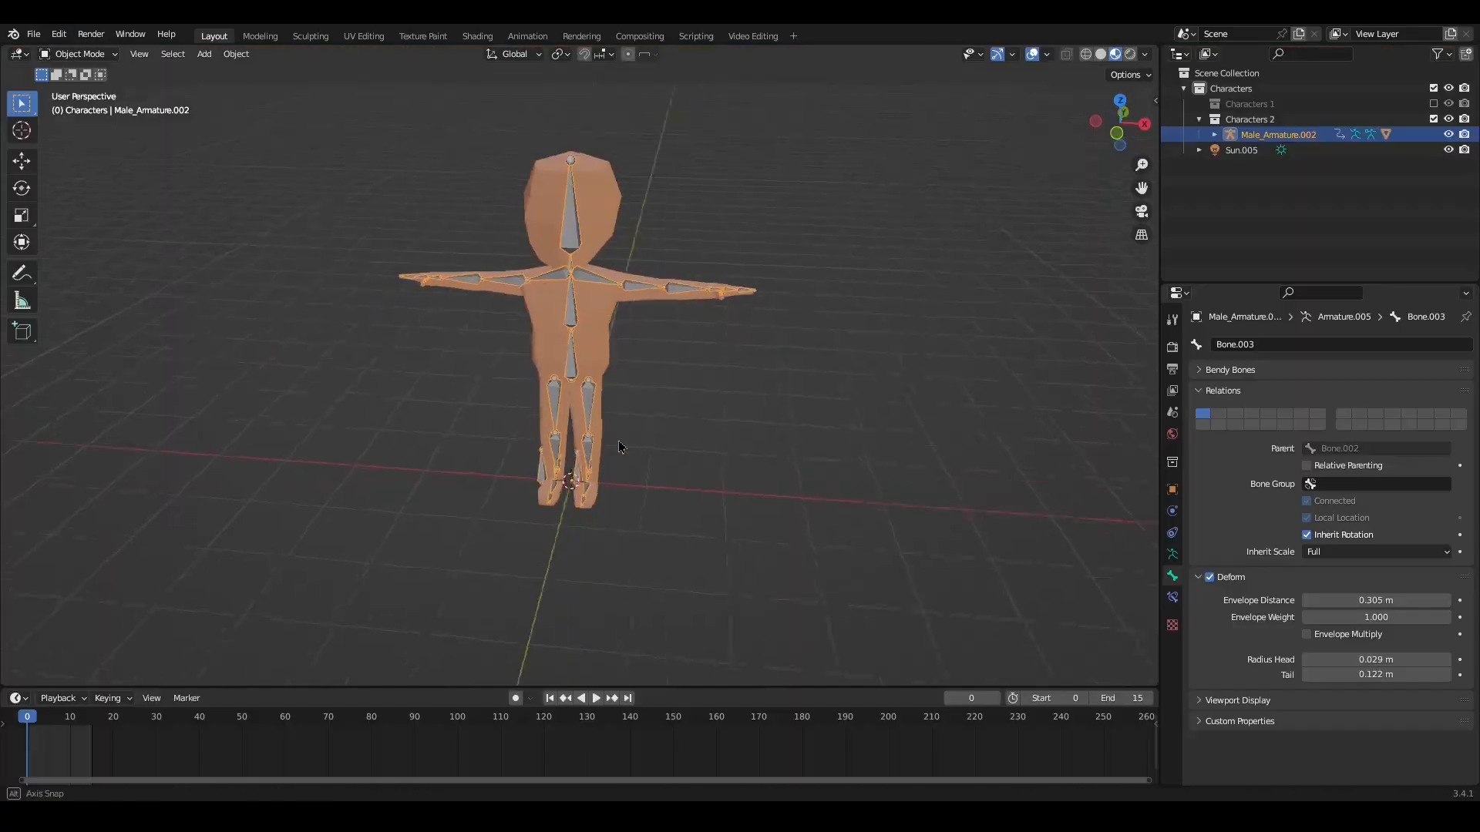
middle_drag(618, 440, 558, 413)
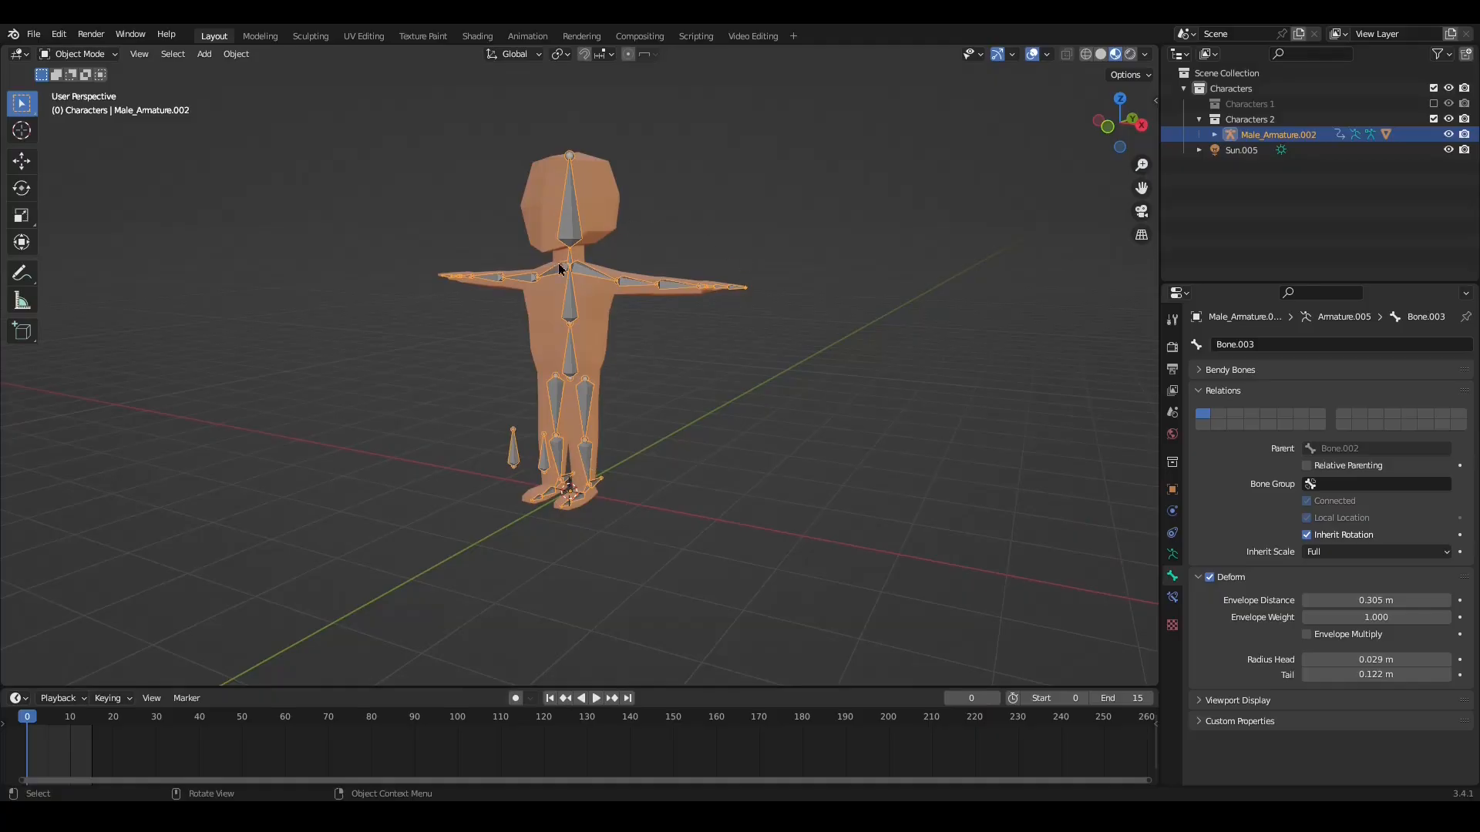
middle_drag(499, 311, 606, 306)
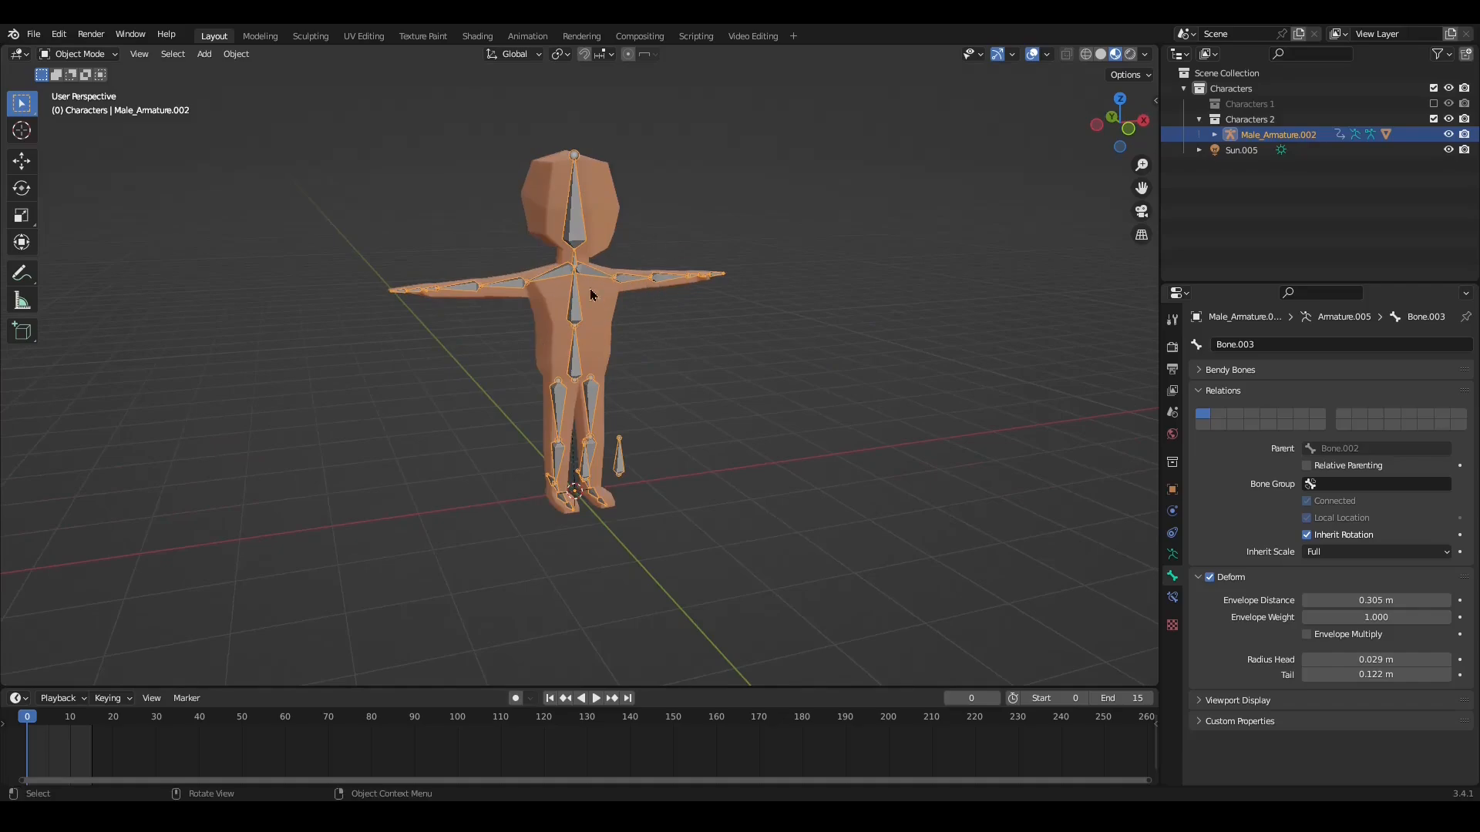
middle_drag(596, 388, 469, 383)
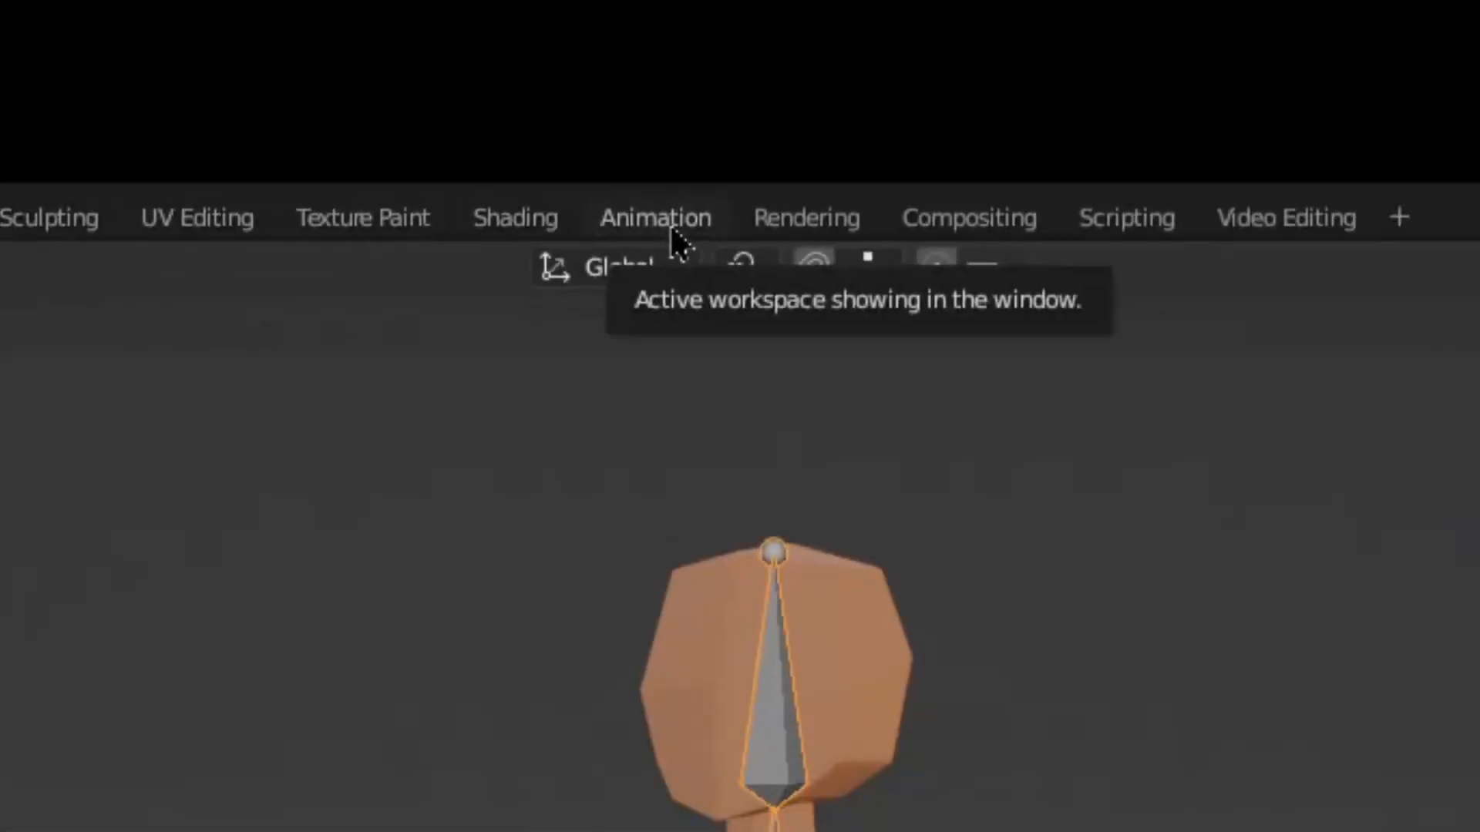
Step: Switch to the Animation workspace and create a new action for the armature named Leg_walk
click(747, 333)
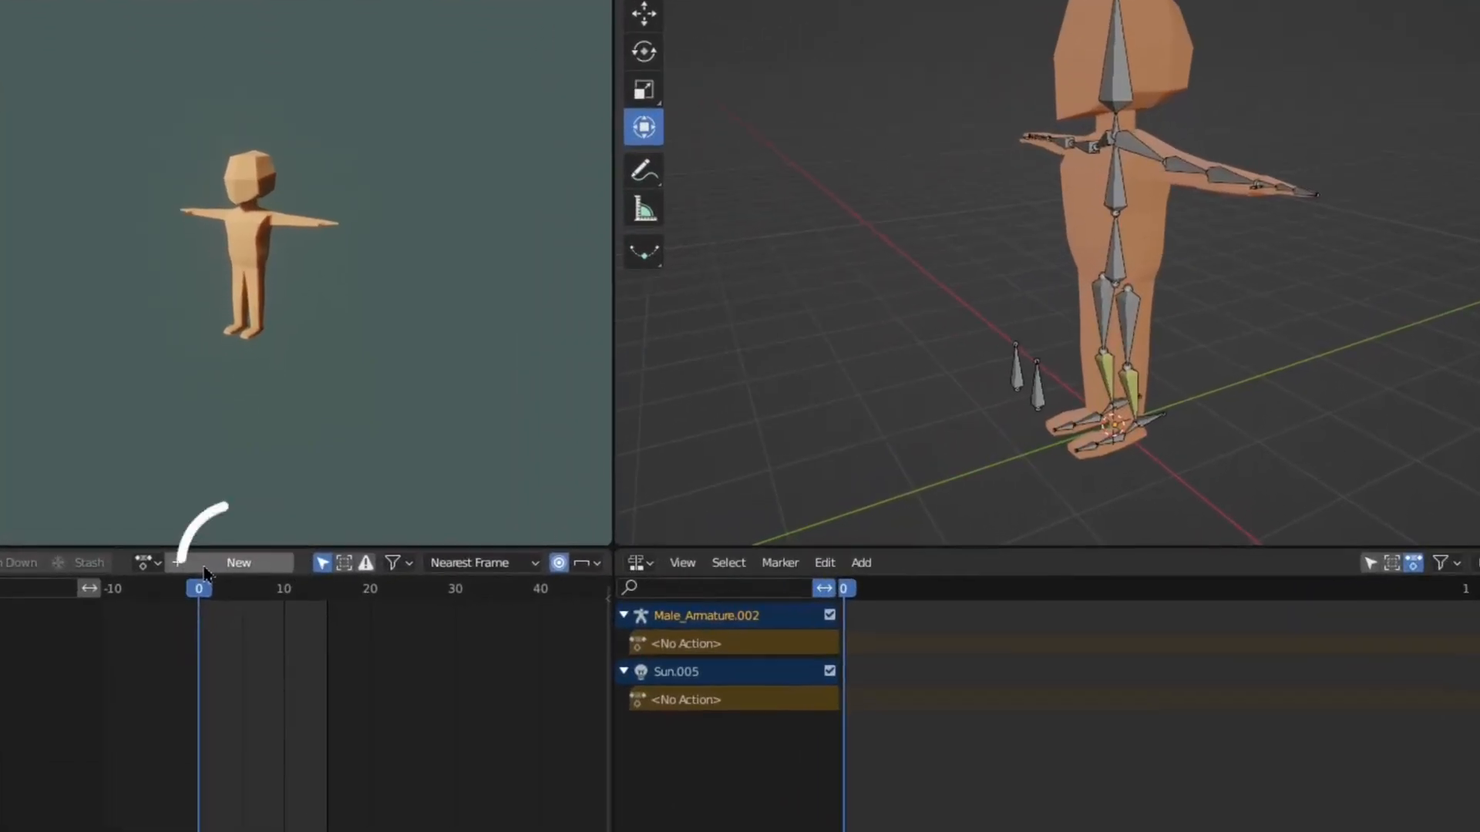
click(205, 567)
click(260, 562)
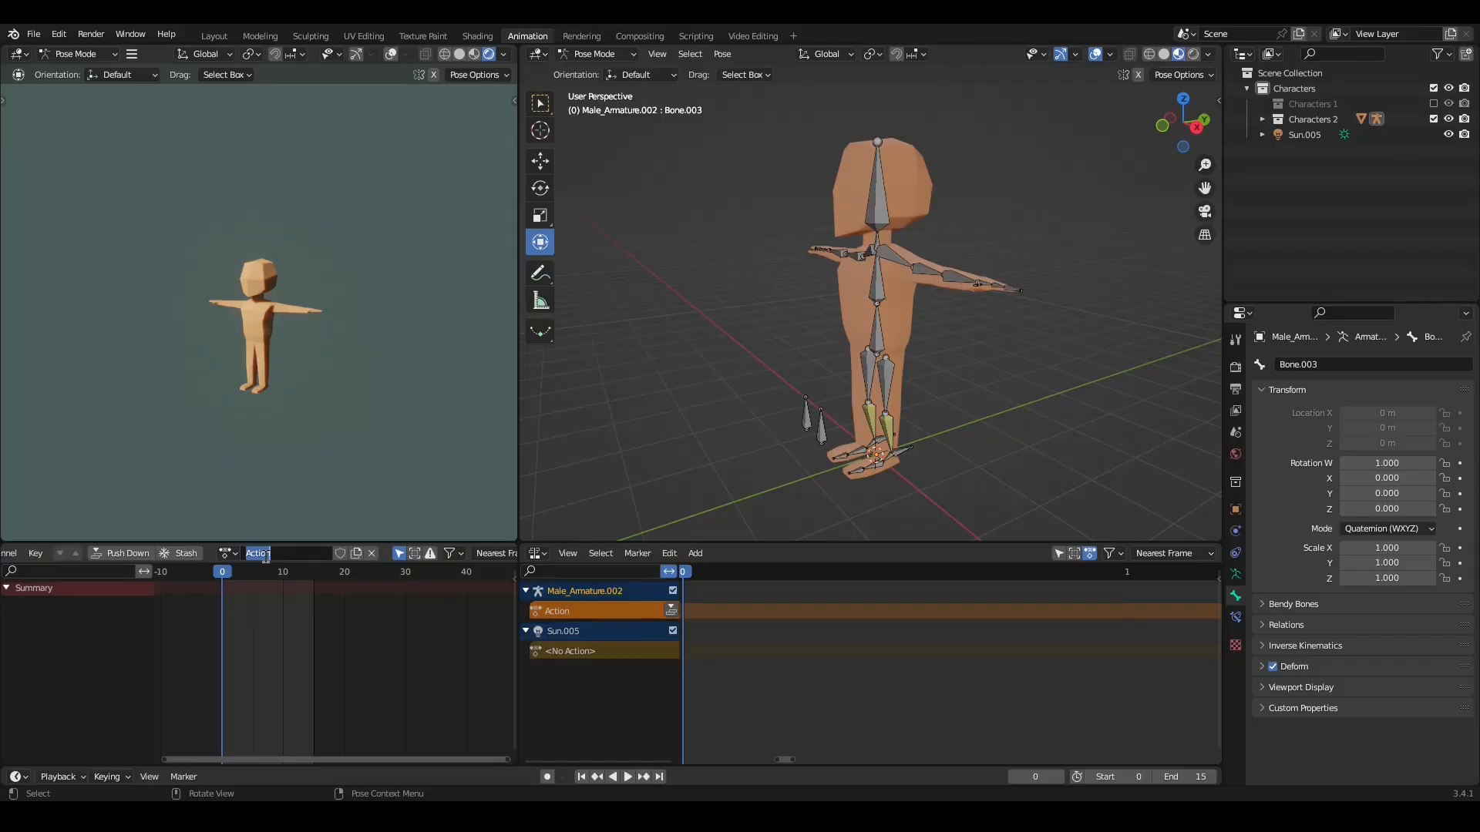
key(BackSpace)
text(_walk)
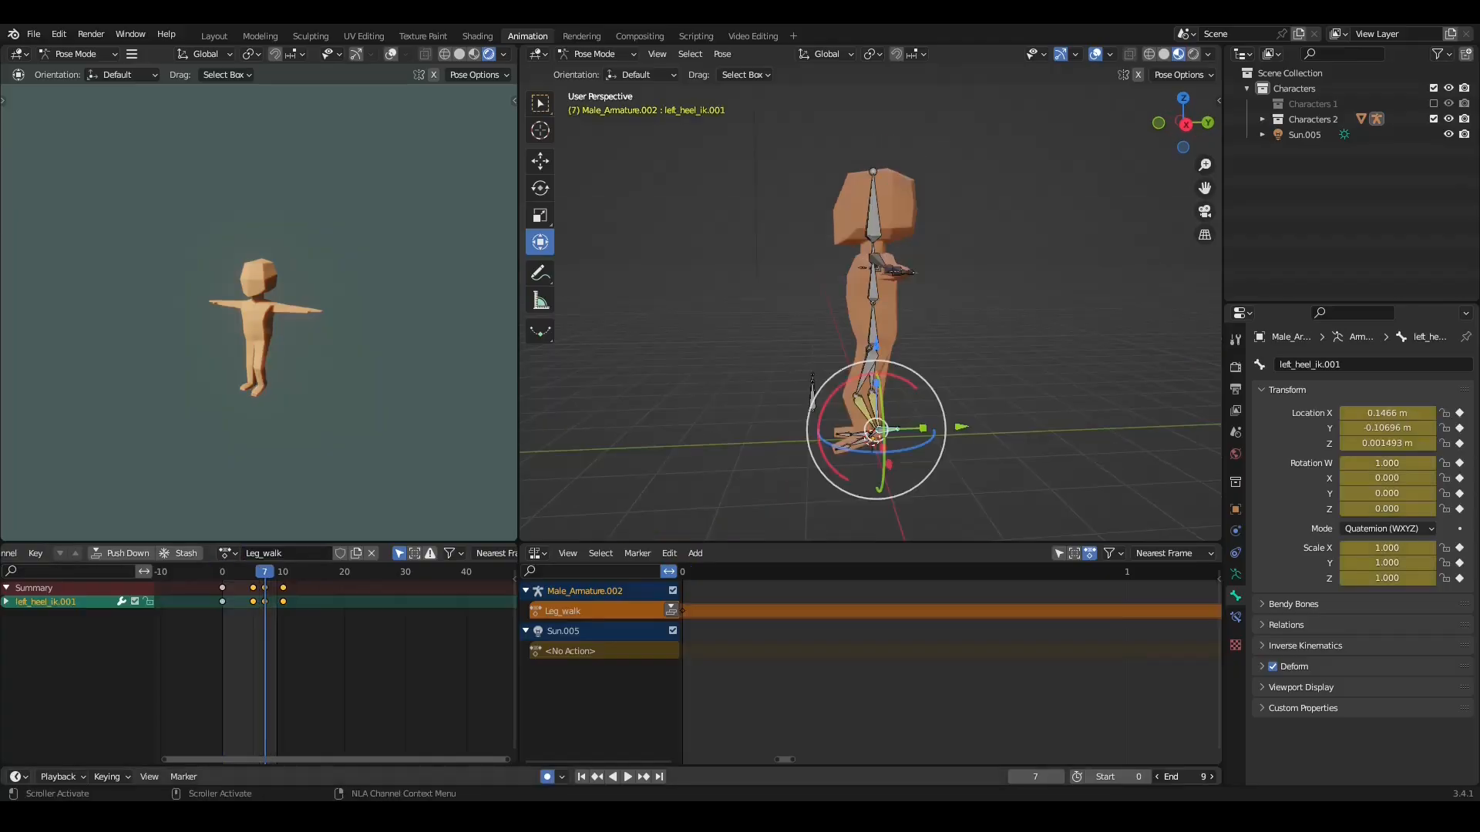
Step: Play back the leg animation and enable Fake User for the Leg_walk action
key(space)
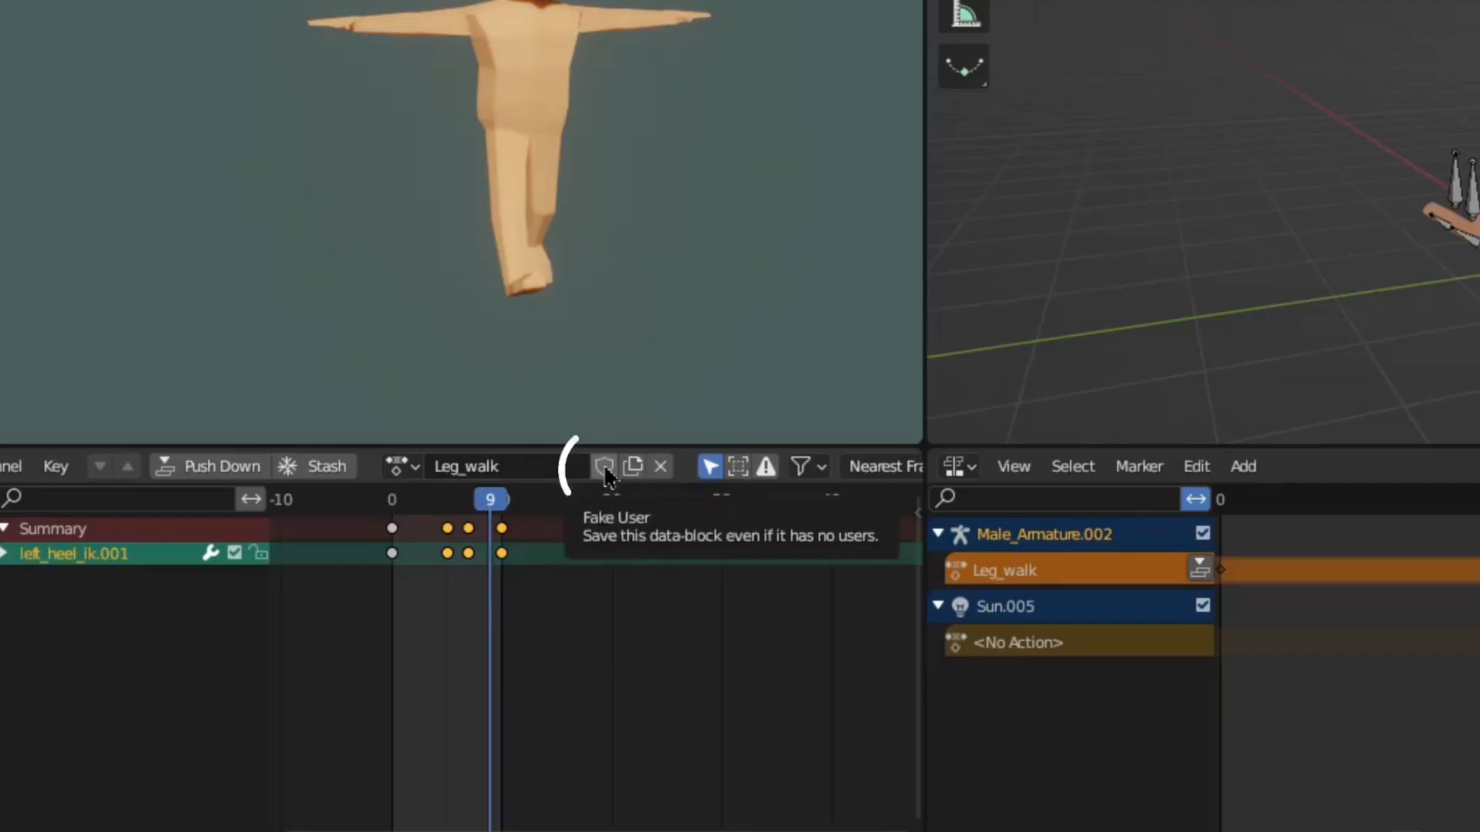
click(604, 467)
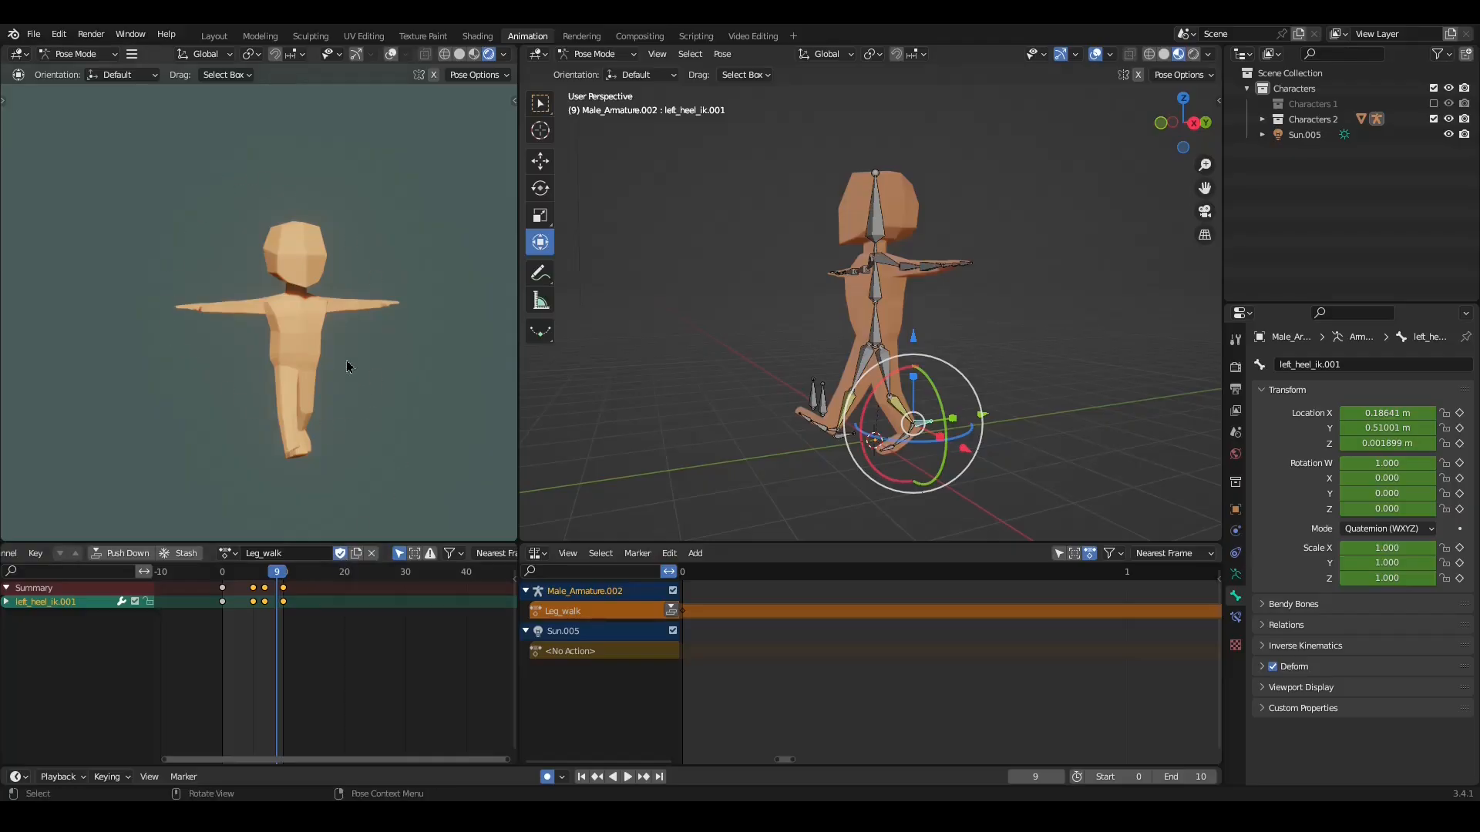
drag(274, 574, 264, 579)
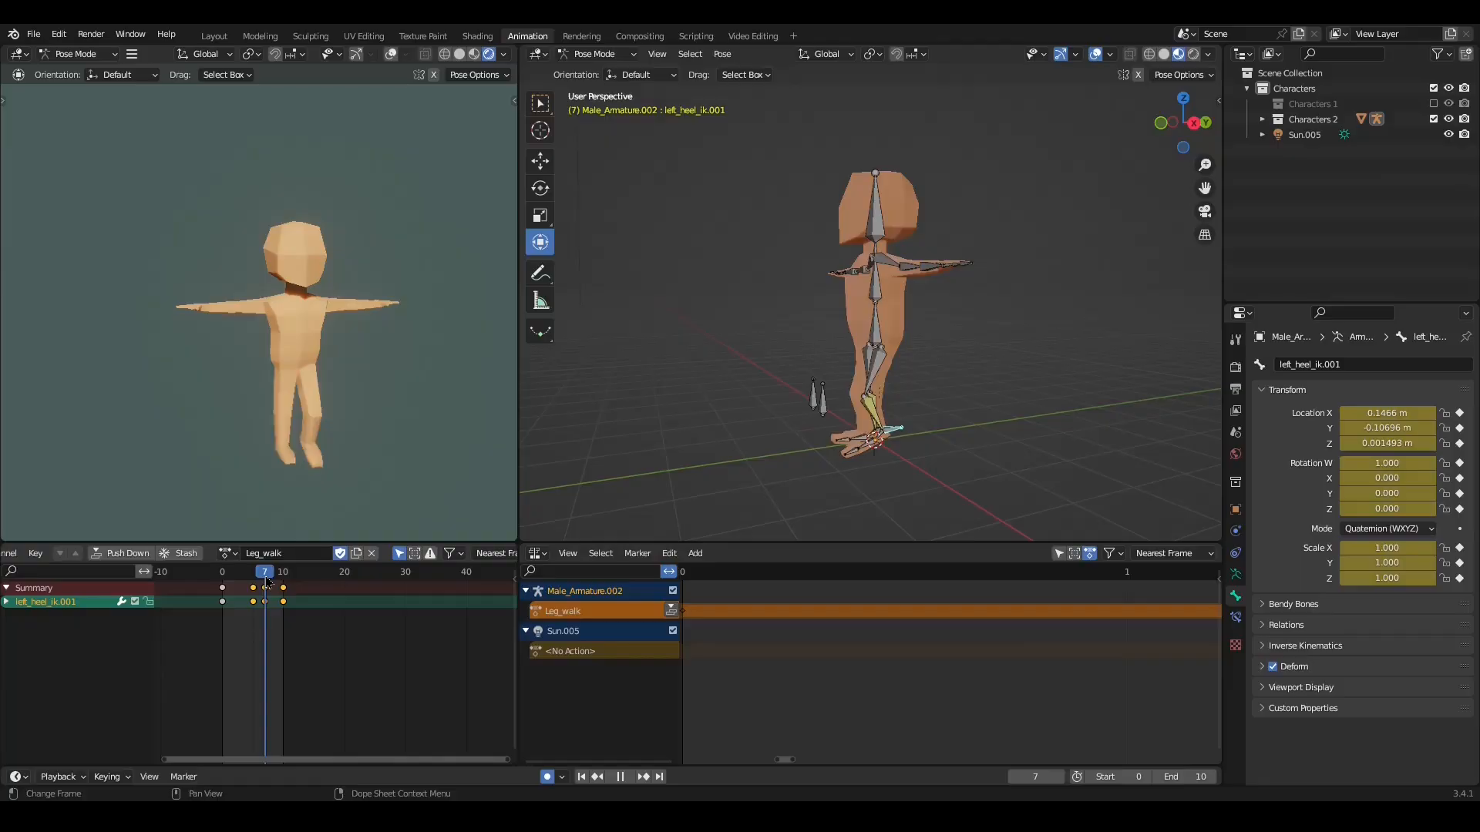
key(Escape)
Step: Select the leg, spine, shoulder and head bones in turn to check which have keyframes in the Leg_walk action
middle_drag(848, 324, 887, 331)
click(890, 436)
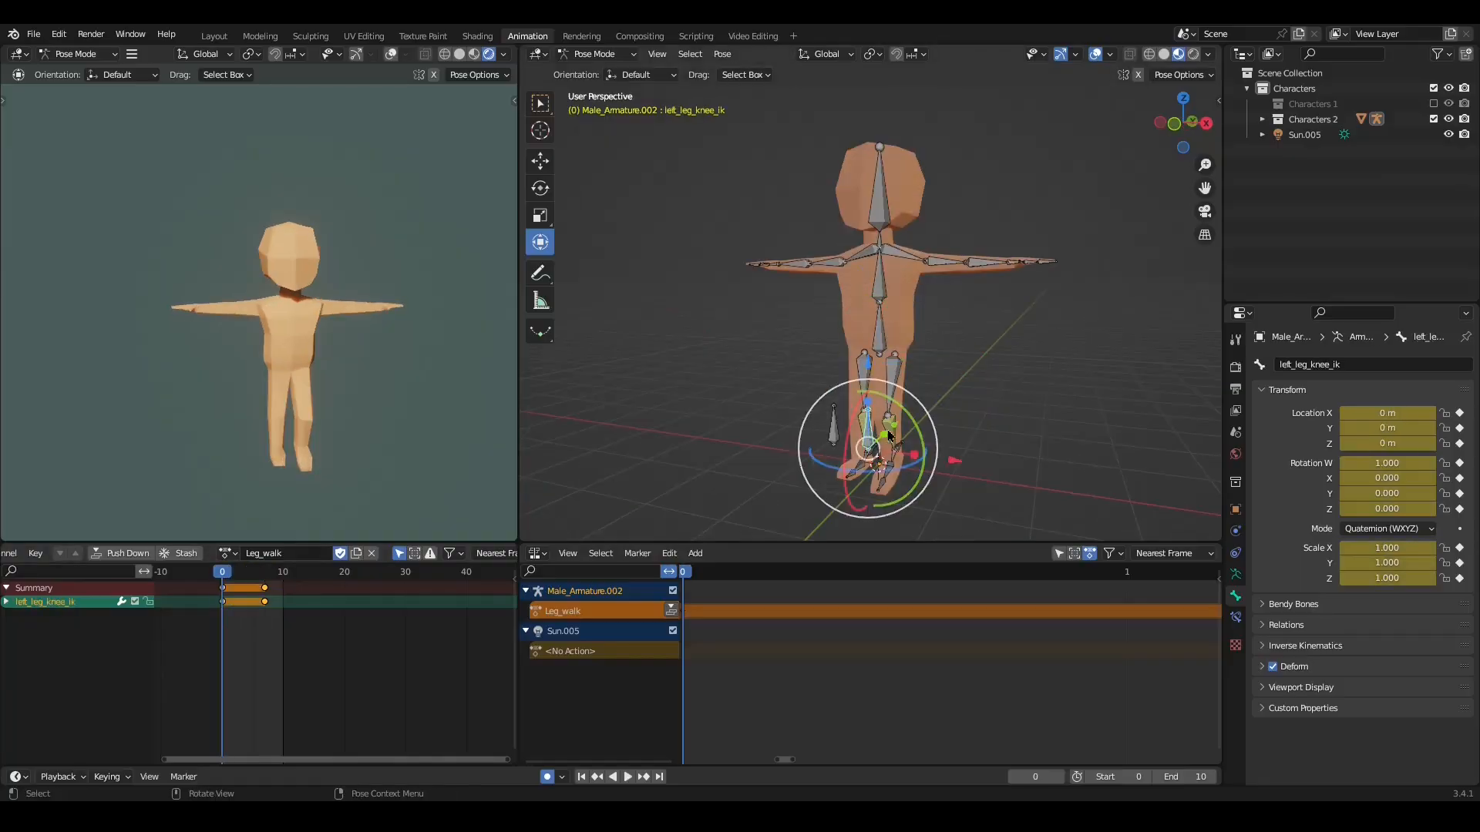
click(887, 451)
middle_drag(847, 455, 890, 457)
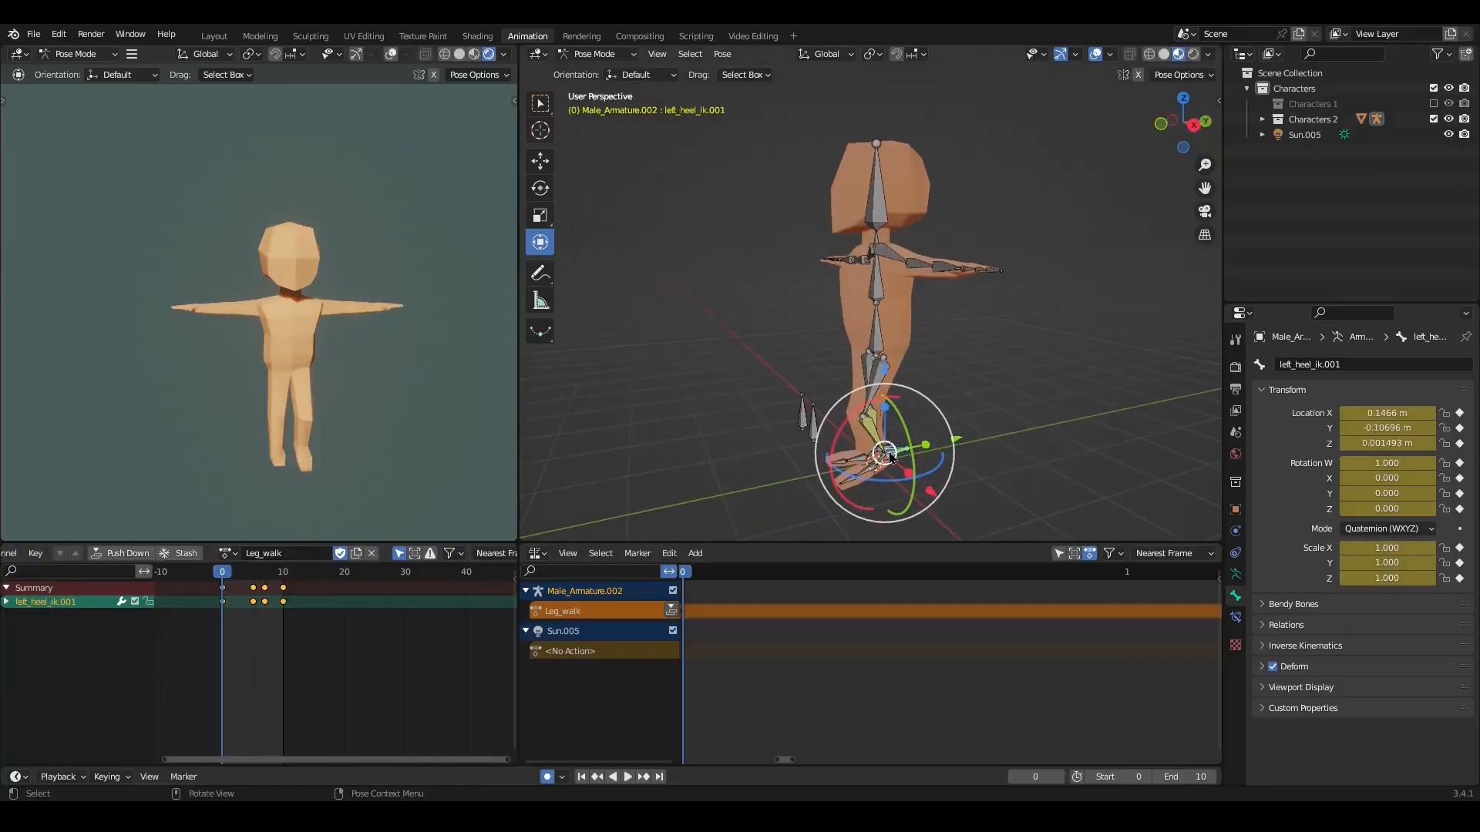
click(869, 358)
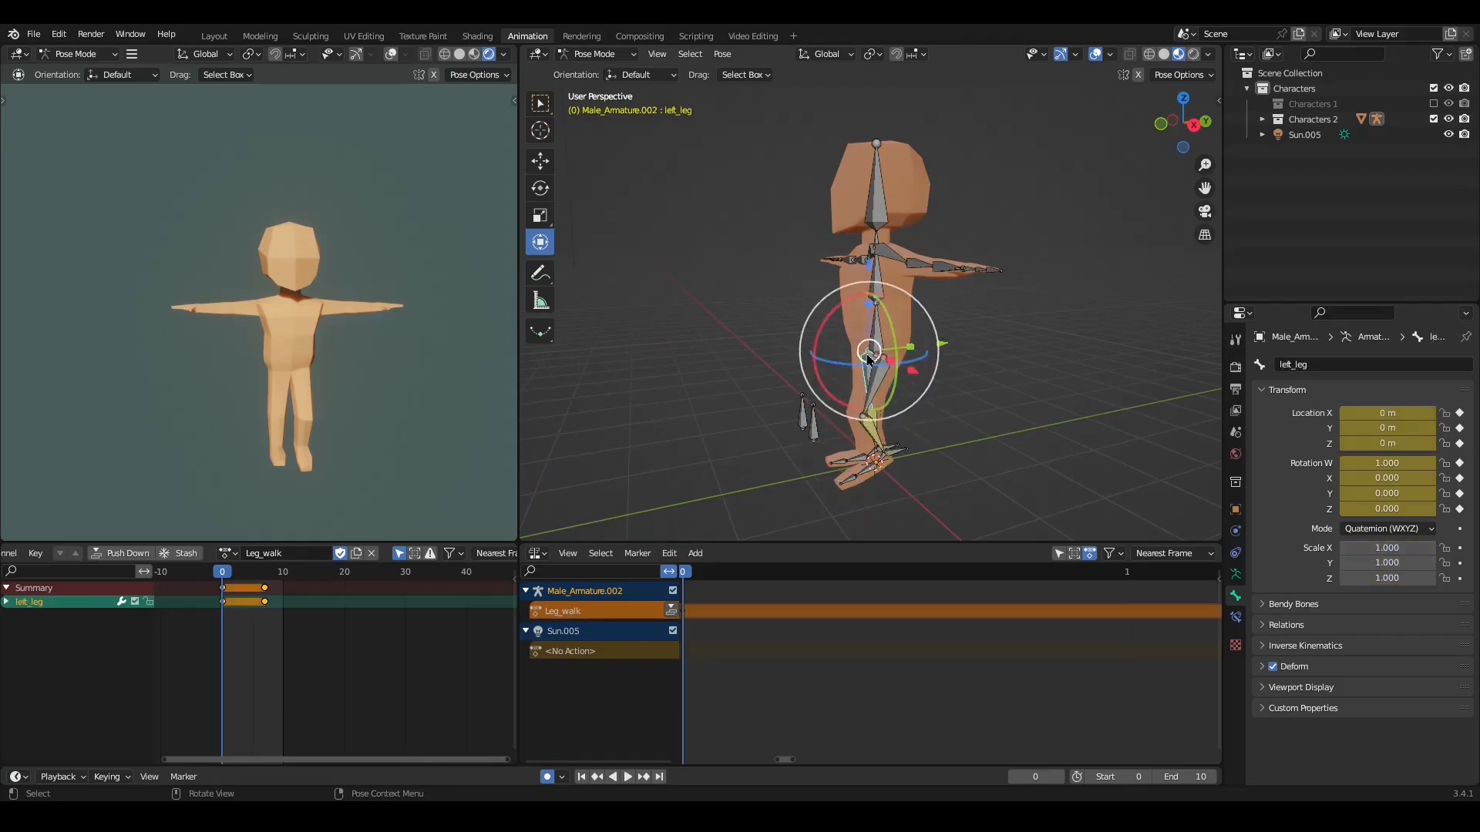
click(877, 339)
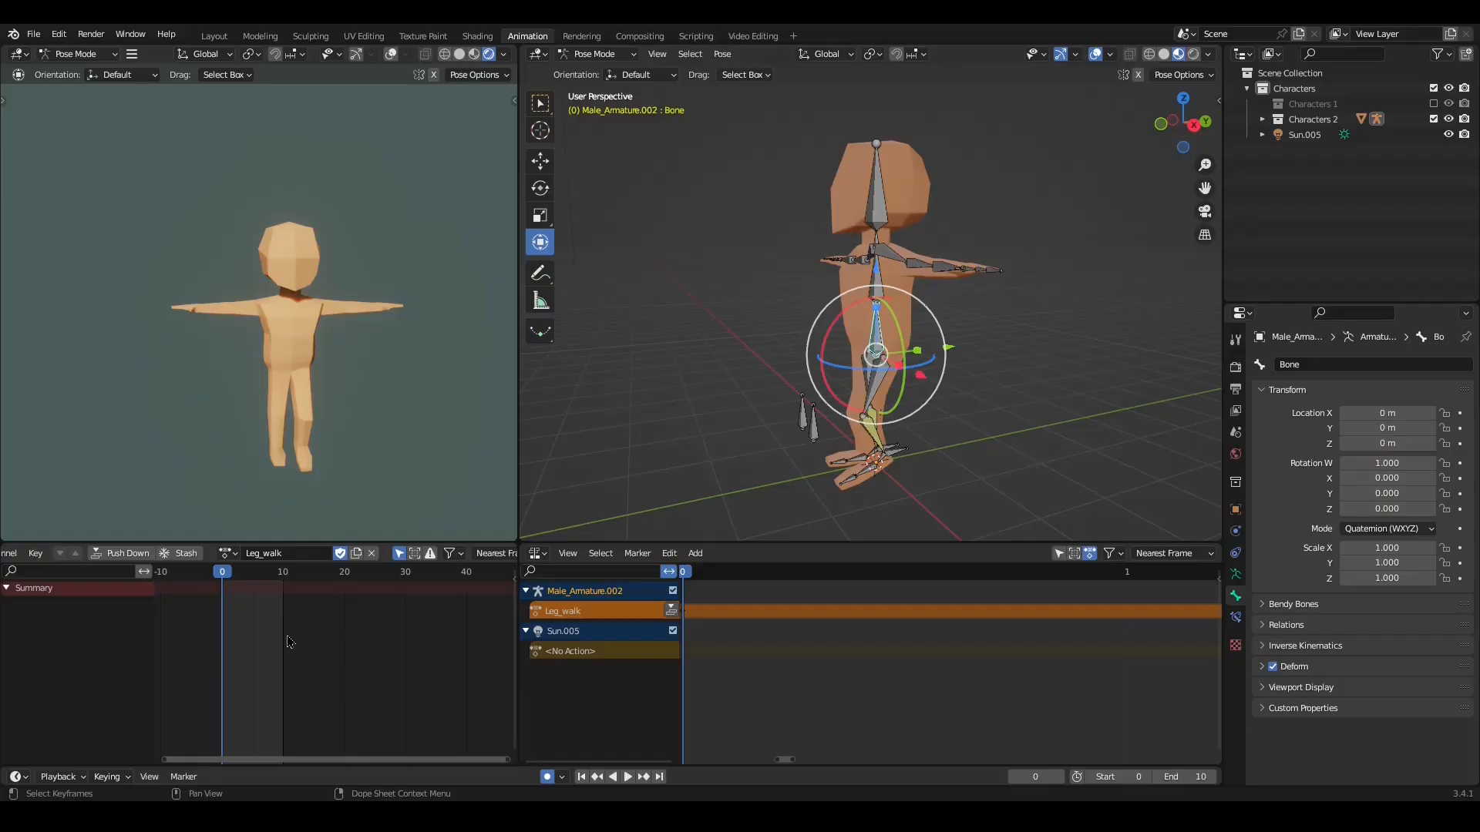
click(874, 268)
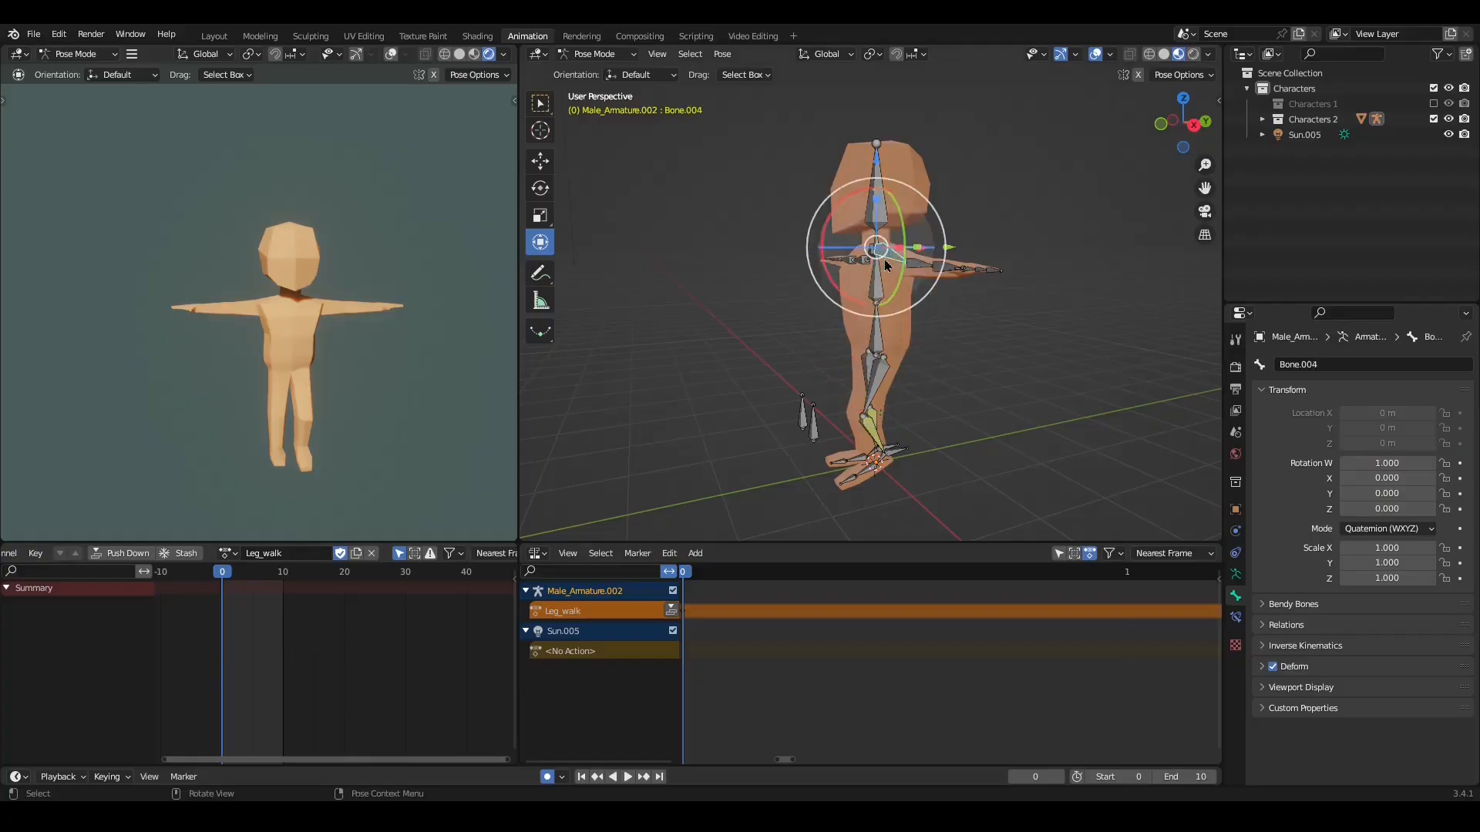
click(877, 193)
middle_drag(832, 432, 942, 393)
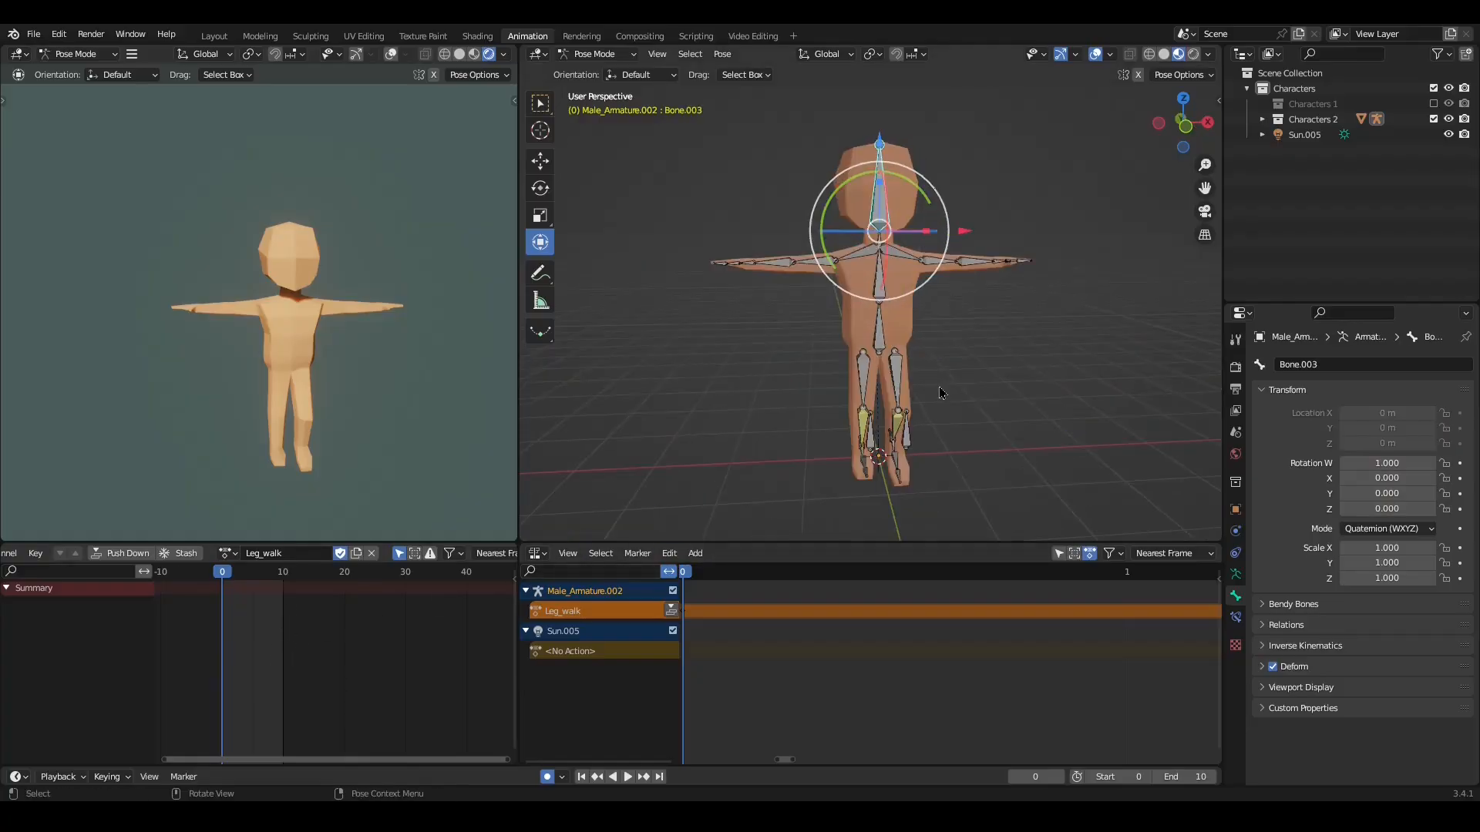
Step: Stash the Leg_walk action and rename its stashed NLA track to Leg_walk
click(184, 556)
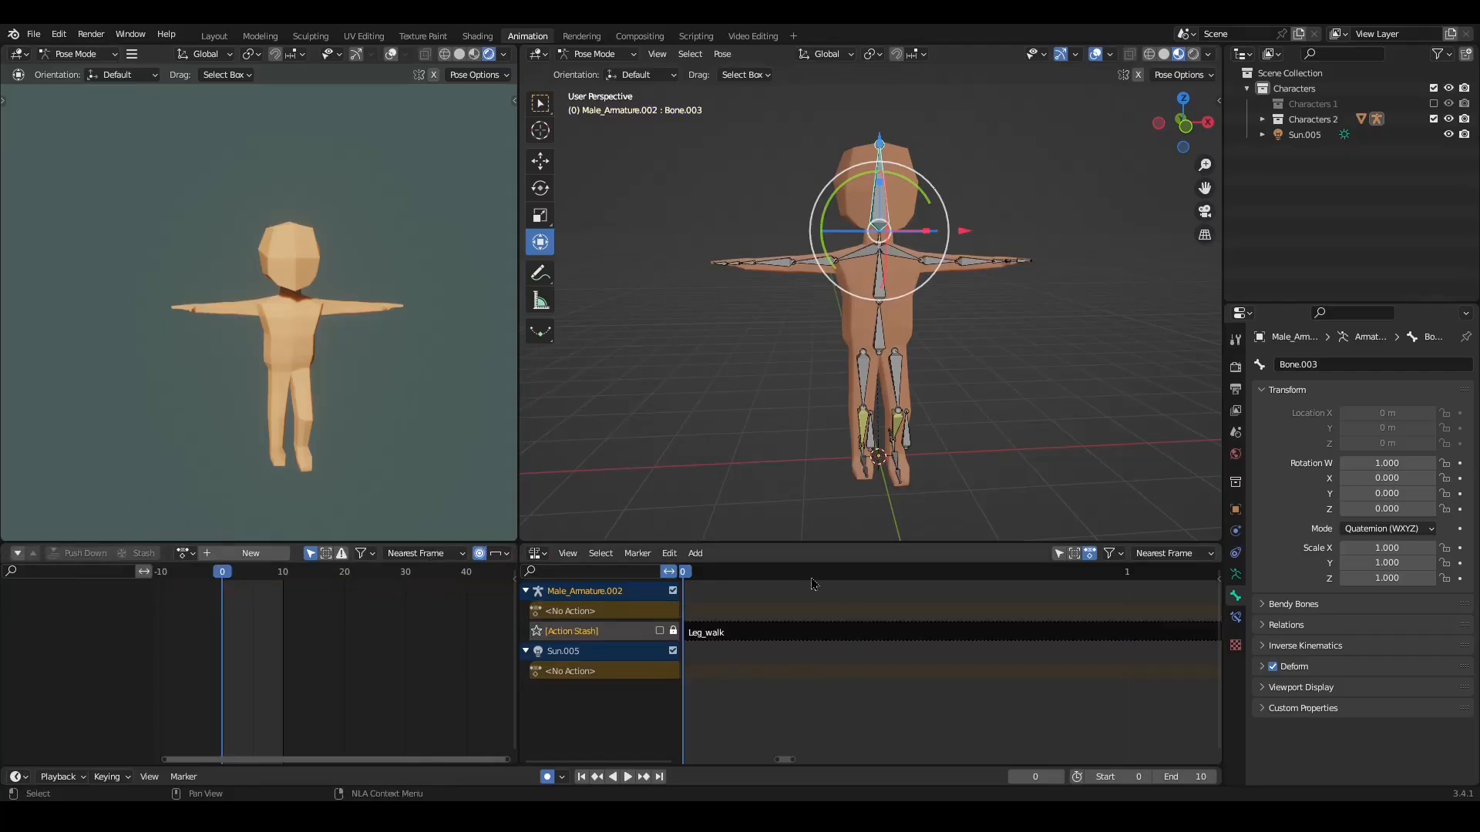
click(782, 629)
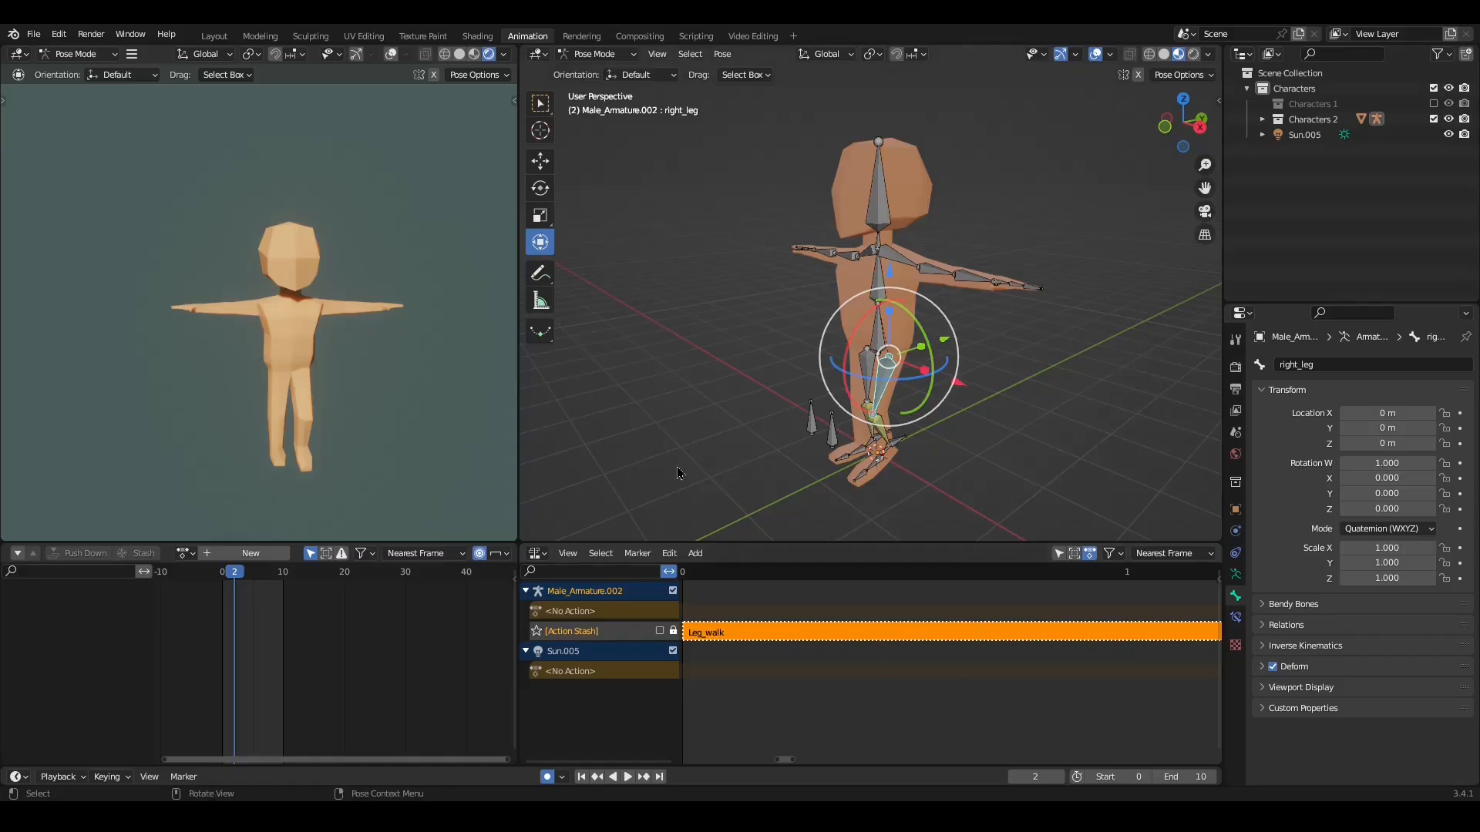
double_click(595, 632)
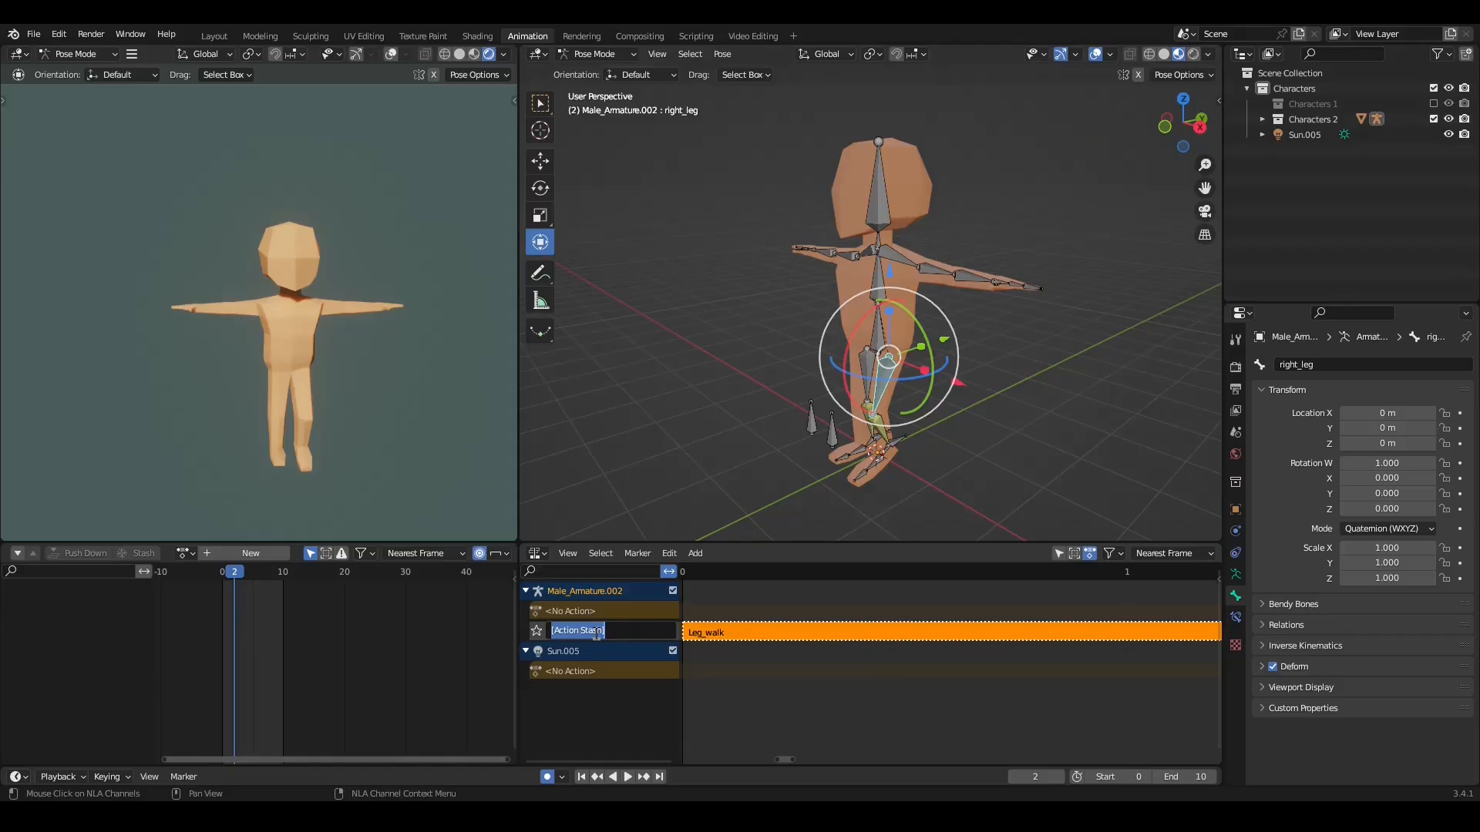
text(Leg_walk)
key(Return)
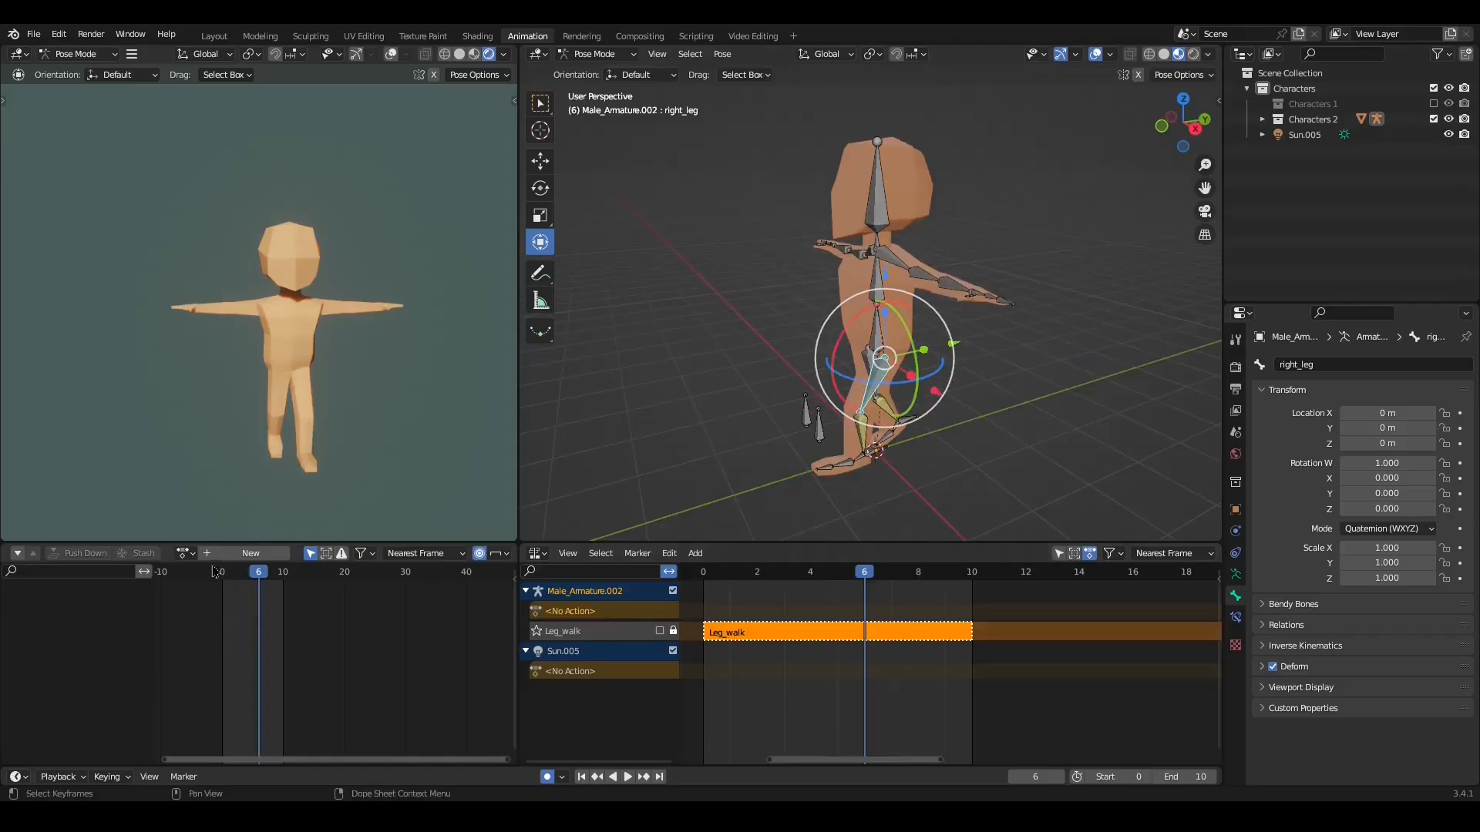
Step: Create an action named upper_walk with Fake User on, and rotate both arms down to the body's sides at frame 0
scroll(266, 615, up, 5)
click(251, 554)
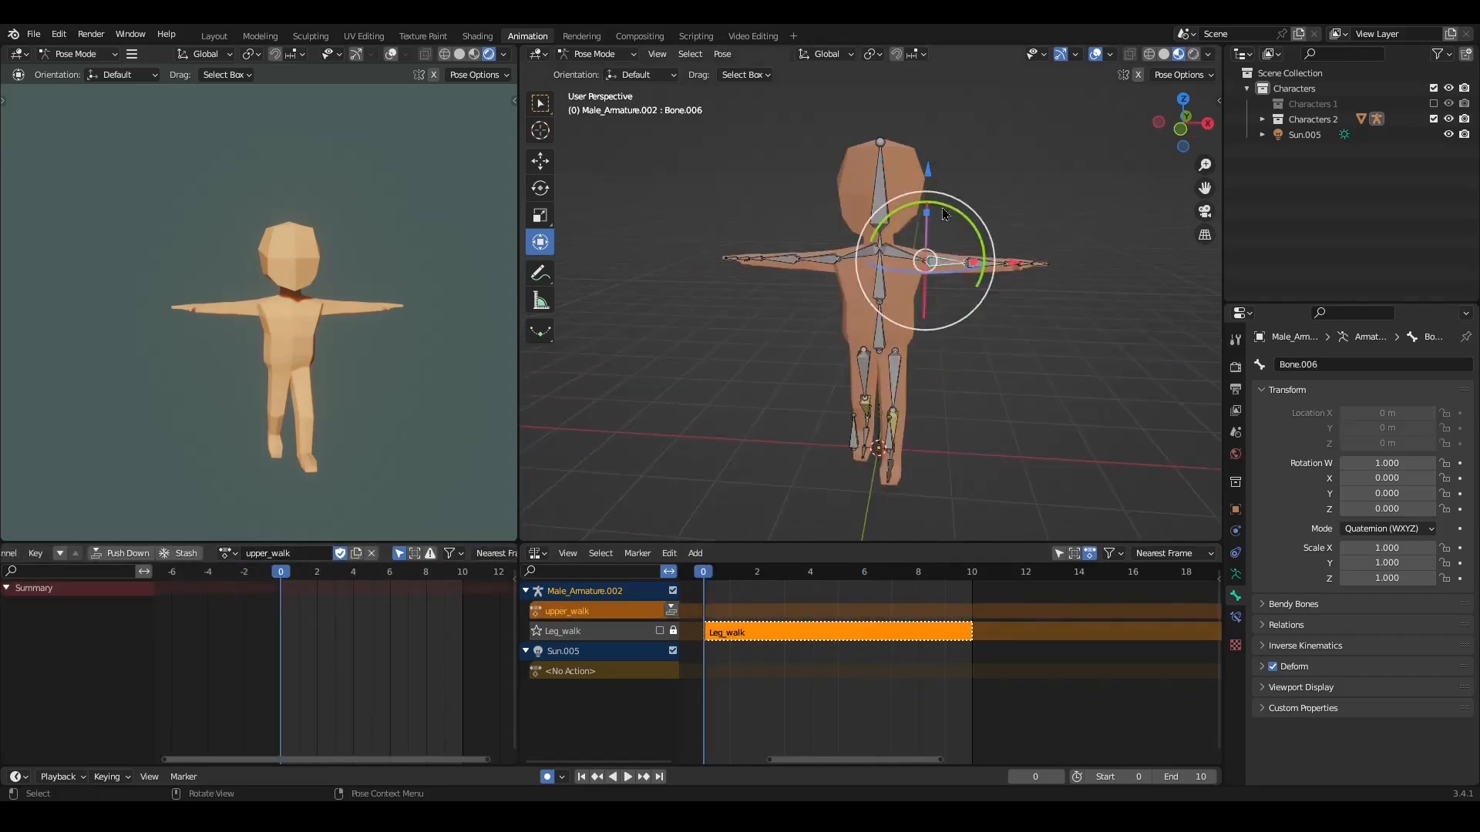
drag(942, 206, 990, 305)
click(779, 259)
drag(834, 195, 883, 308)
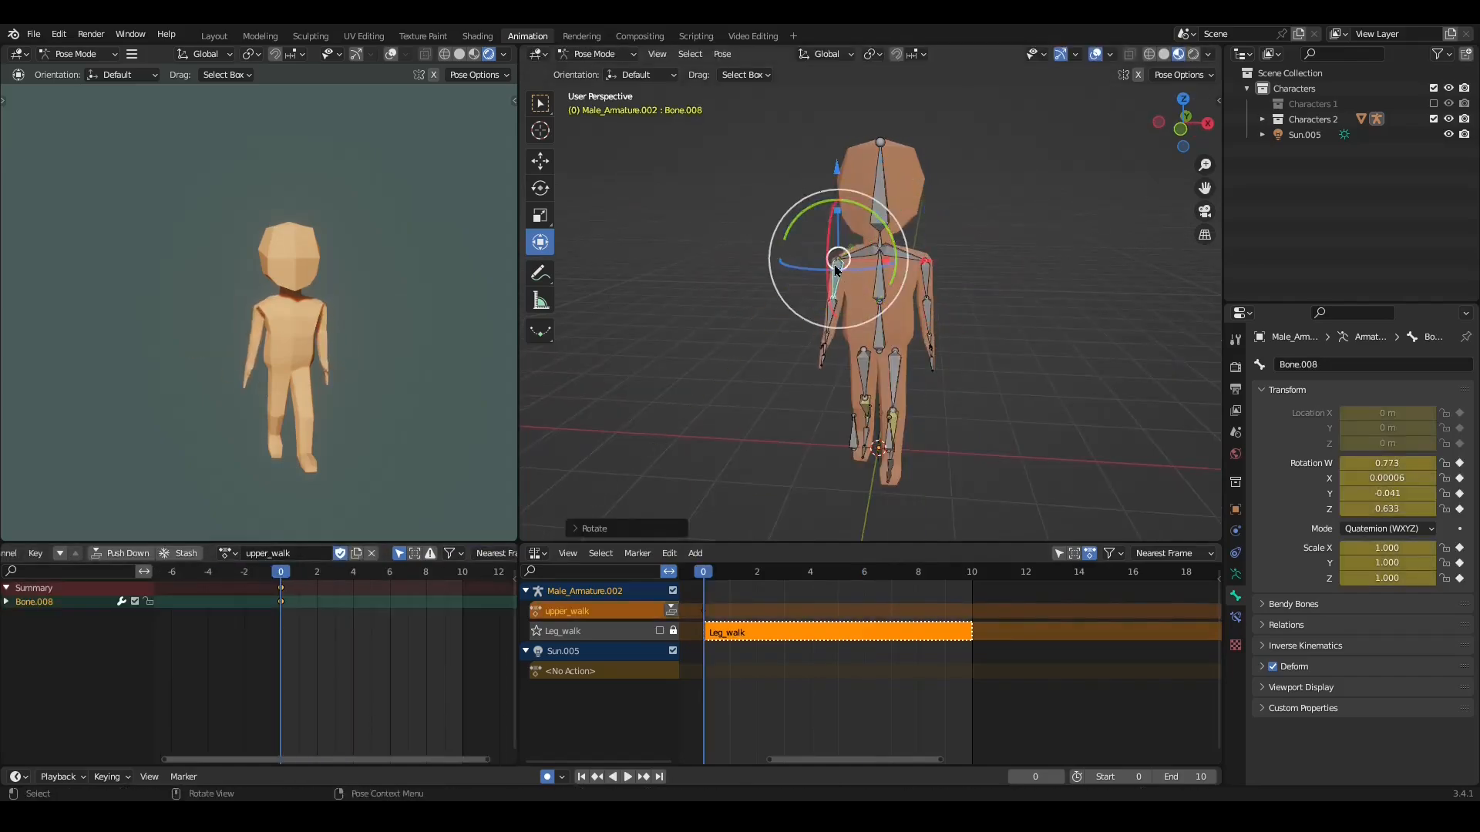
Step: Enable the Leg_walk track alongside the upper_walk action and play the animation, stopping at frame 5
middle_drag(882, 307, 817, 308)
click(660, 631)
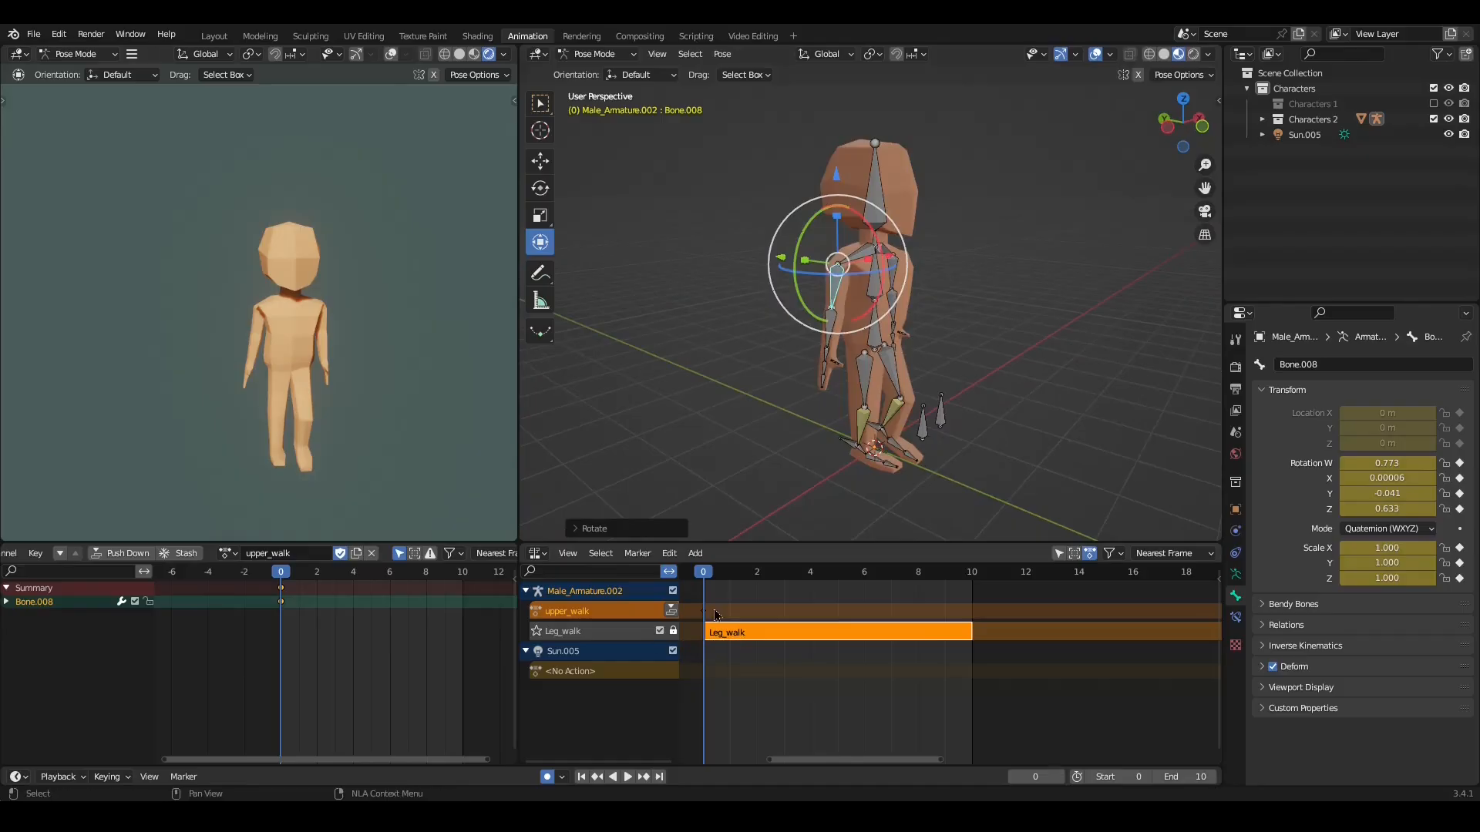
key(space)
key(Escape)
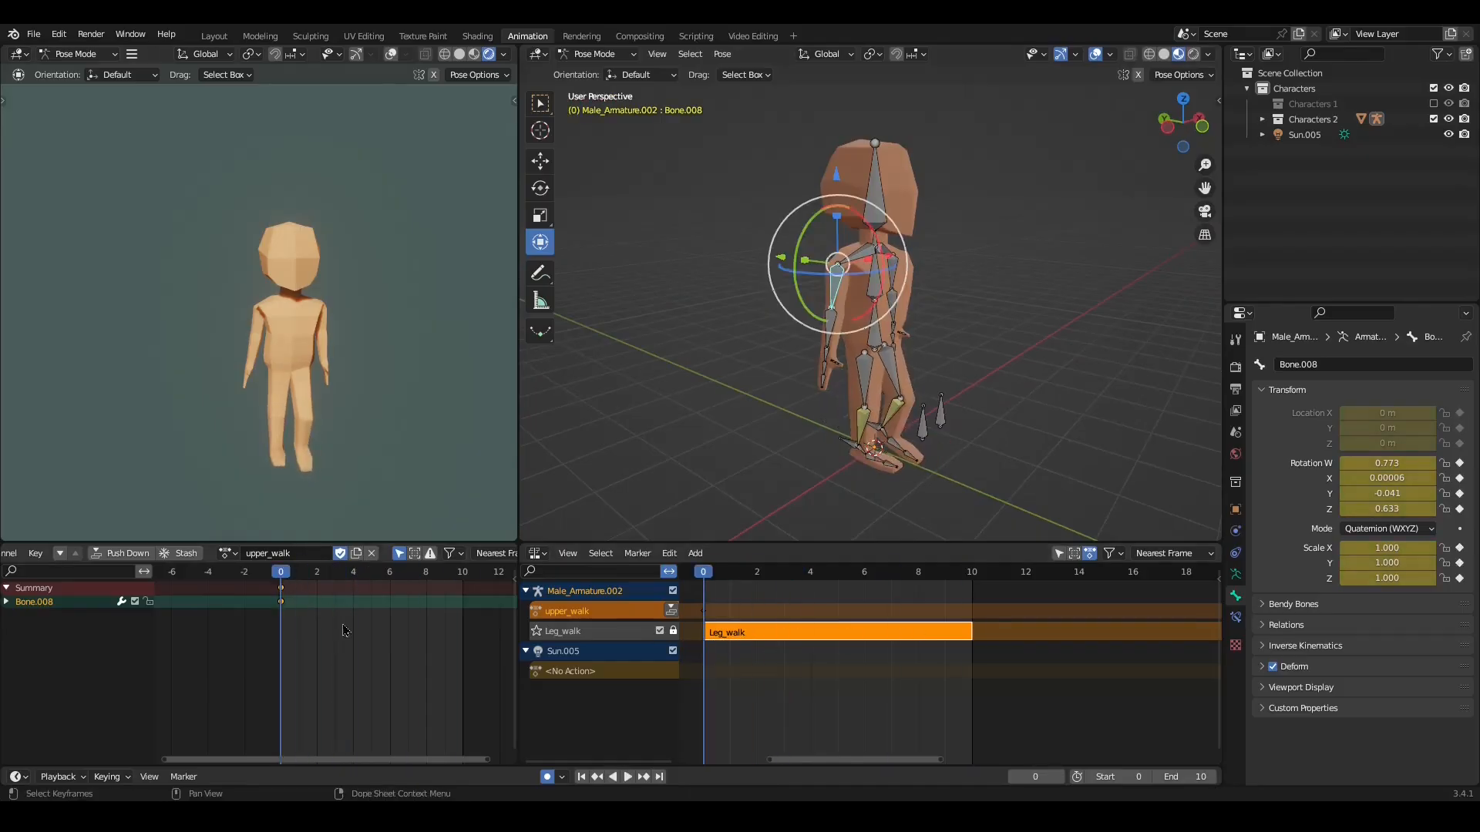
key(space)
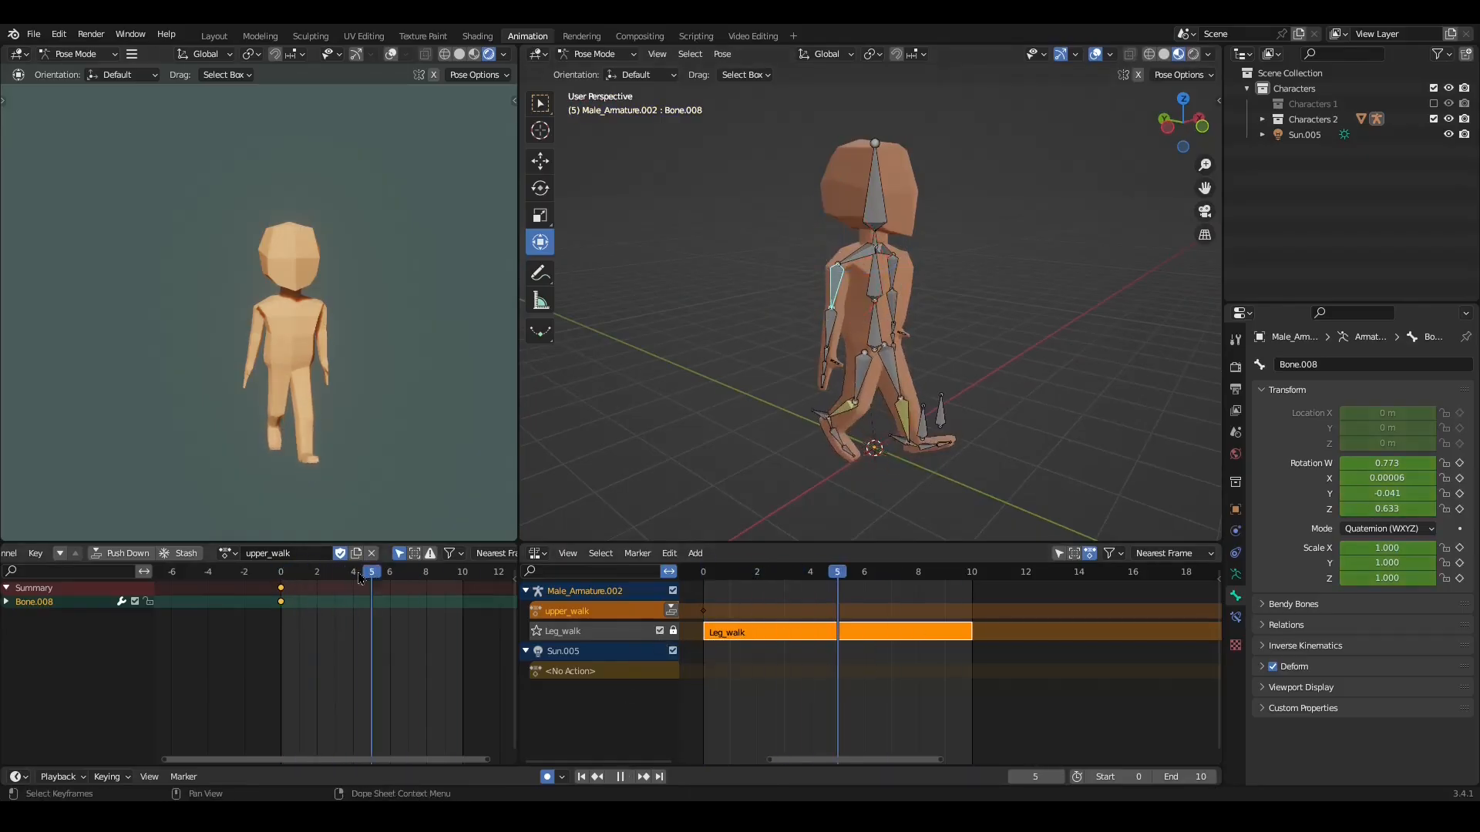
key(space)
Step: At frame 5, rotate the shoulder and forearm bones on the Bone.008 side so that arm swings forward with a bent elbow
middle_drag(851, 339, 943, 331)
click(863, 258)
key(r)
click(915, 338)
click(898, 326)
drag(867, 261, 854, 269)
Step: At frame 5, rotate shoulder Bone.004 and upper arm Bone.006 so the opposite arm swings backward
middle_drag(855, 327, 562, 344)
click(877, 261)
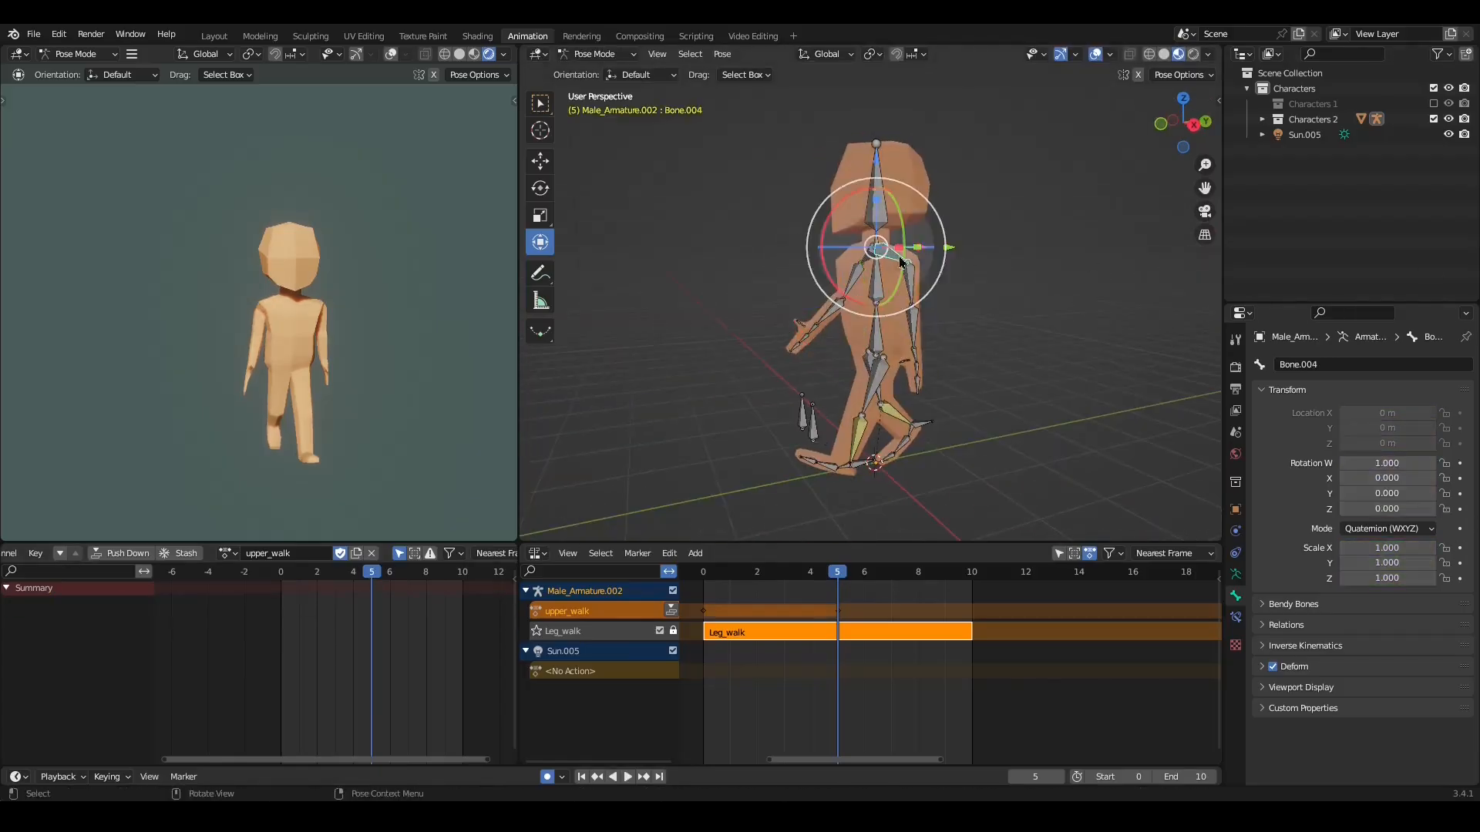
drag(931, 240, 942, 225)
middle_drag(894, 331, 979, 331)
click(929, 285)
drag(985, 254, 979, 285)
Step: Return to frame 0, select the bones of both arms and clear their rotation
drag(837, 572, 703, 572)
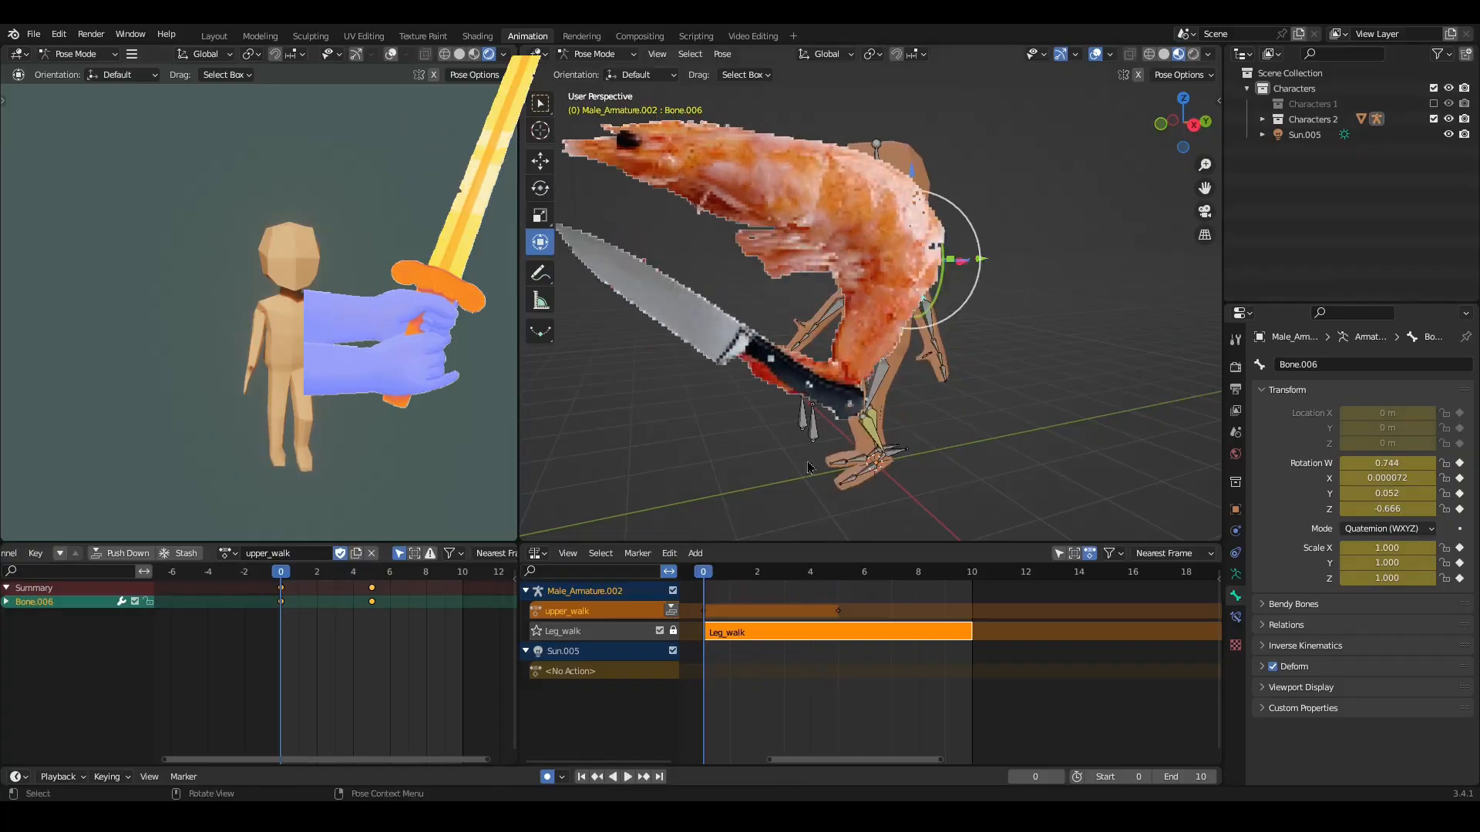
middle_drag(917, 308, 948, 309)
click(836, 285)
key(c)
mouse_move(796, 345)
mouse_down()
mouse_move(929, 278)
mouse_move(943, 361)
mouse_up()
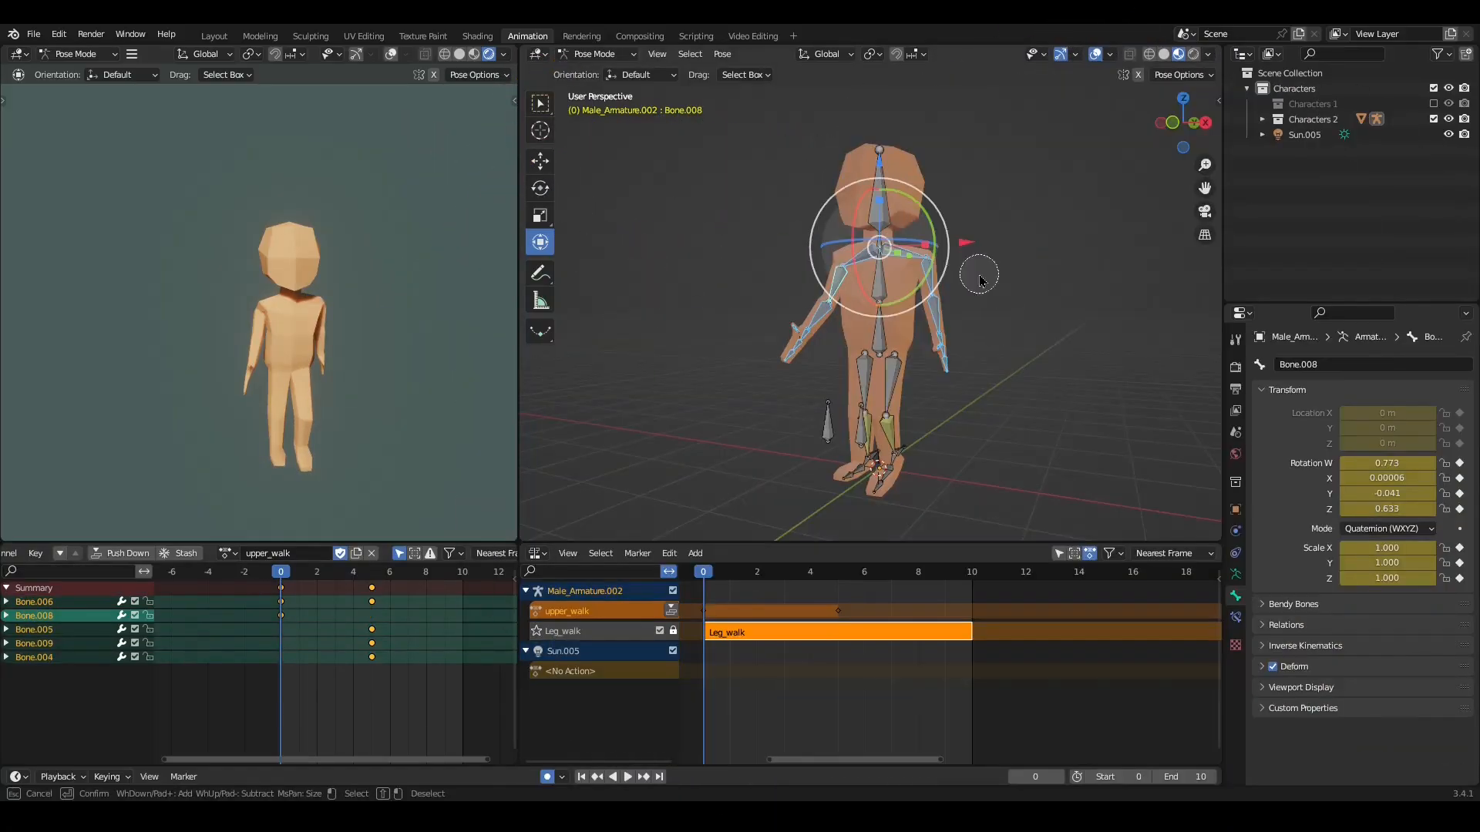
right_click(1015, 339)
key(alt+r)
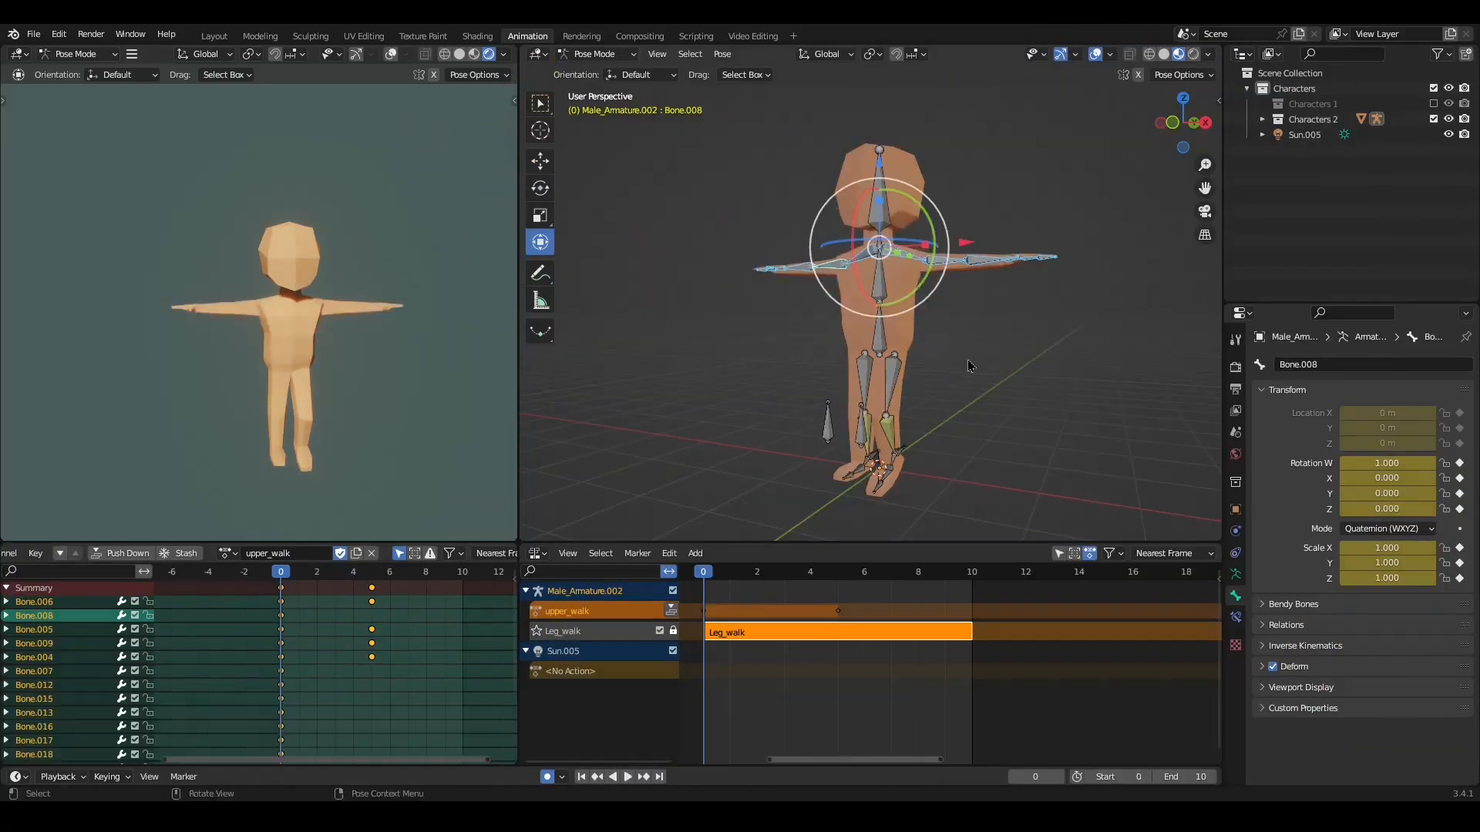
Step: At frame 0, rotate upper arm bones Bone.006 and Bone.008 down so both arms hang at the body's sides
middle_drag(968, 360, 882, 300)
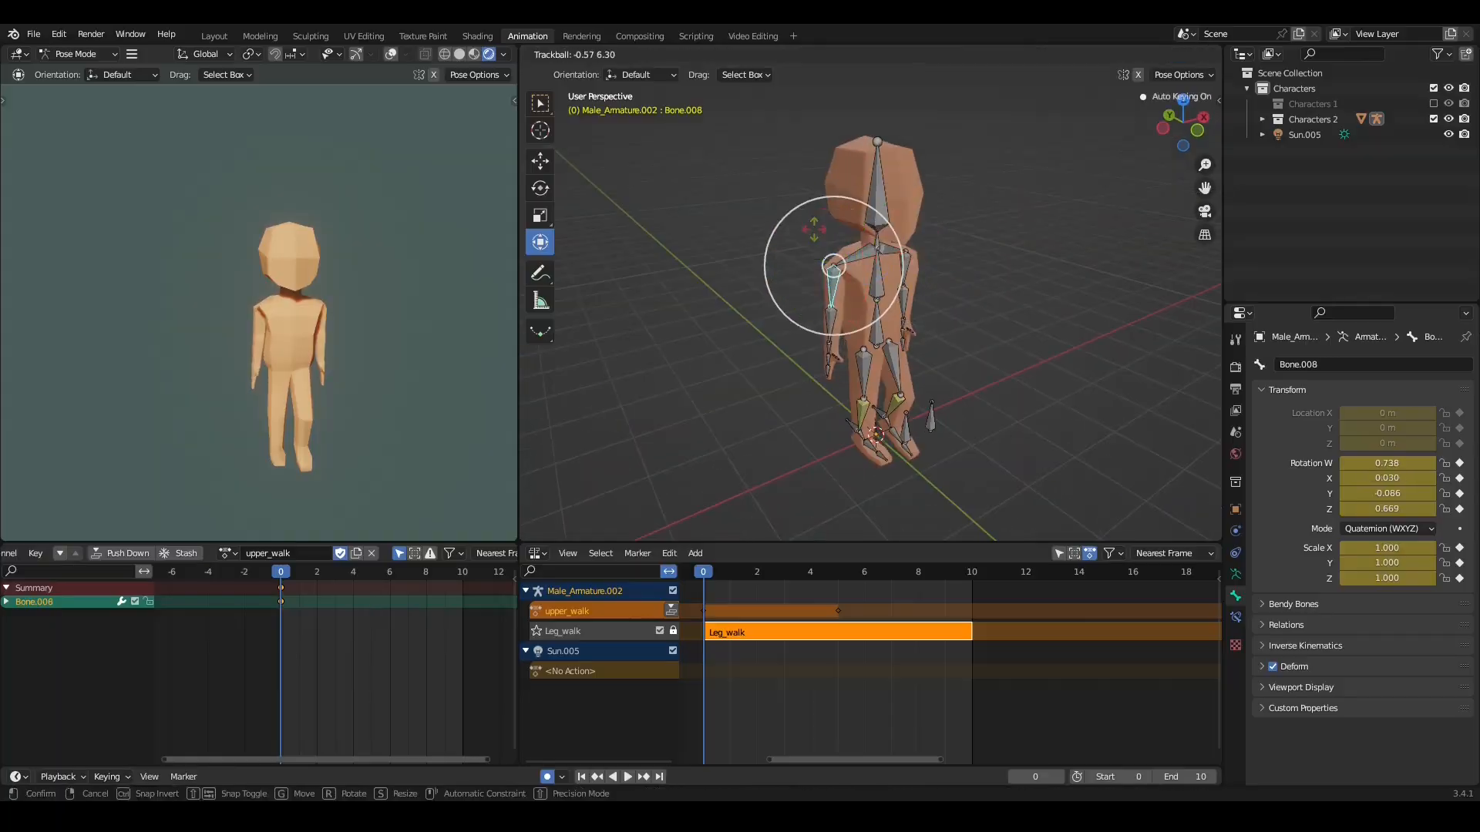
key(r)
drag(879, 237, 914, 239)
click(861, 260)
middle_drag(936, 301, 798, 288)
click(842, 315)
click(847, 273)
drag(817, 272, 822, 225)
middle_drag(717, 277, 936, 251)
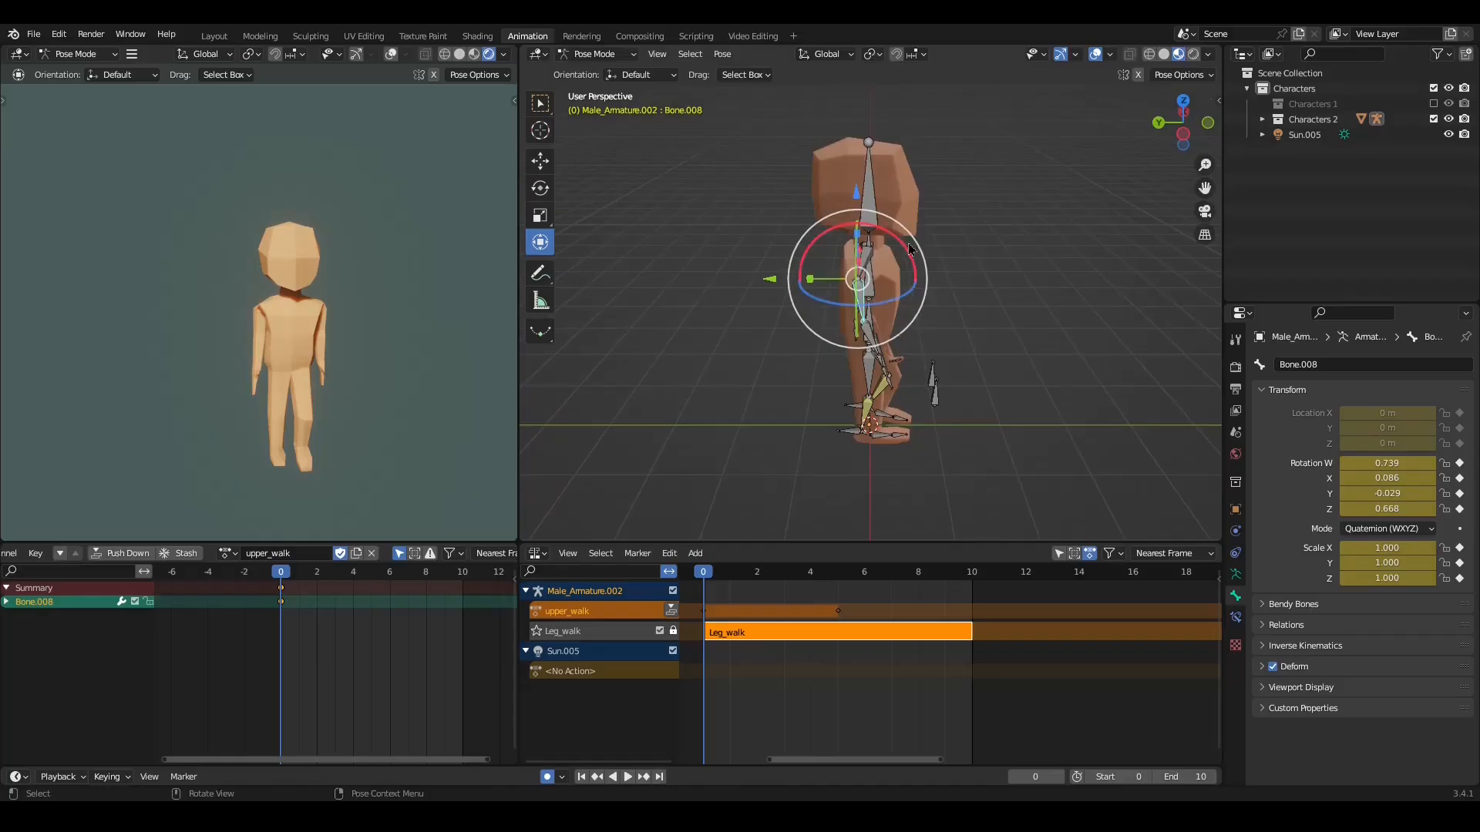
drag(919, 281, 921, 259)
Step: At frame 0, rotate forearm Bone.007 to give that arm a slight elbow bend
middle_drag(924, 224, 763, 259)
click(923, 276)
middle_drag(924, 268, 783, 266)
click(922, 335)
drag(843, 297, 854, 316)
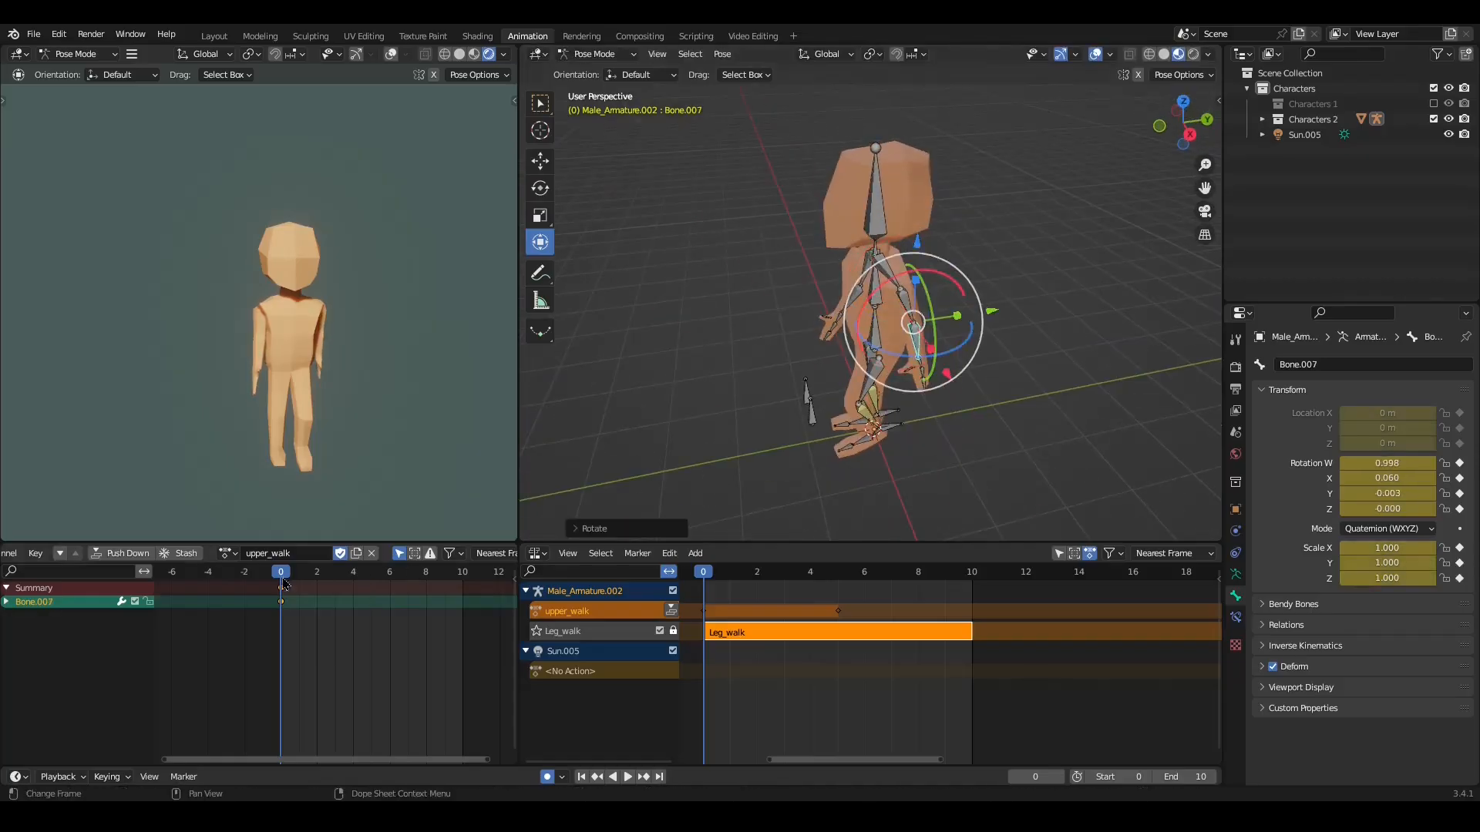
key(space)
key(Escape)
Step: Select the shoulder and arm bones on both sides and insert keyframes for them at frame 0
click(876, 215)
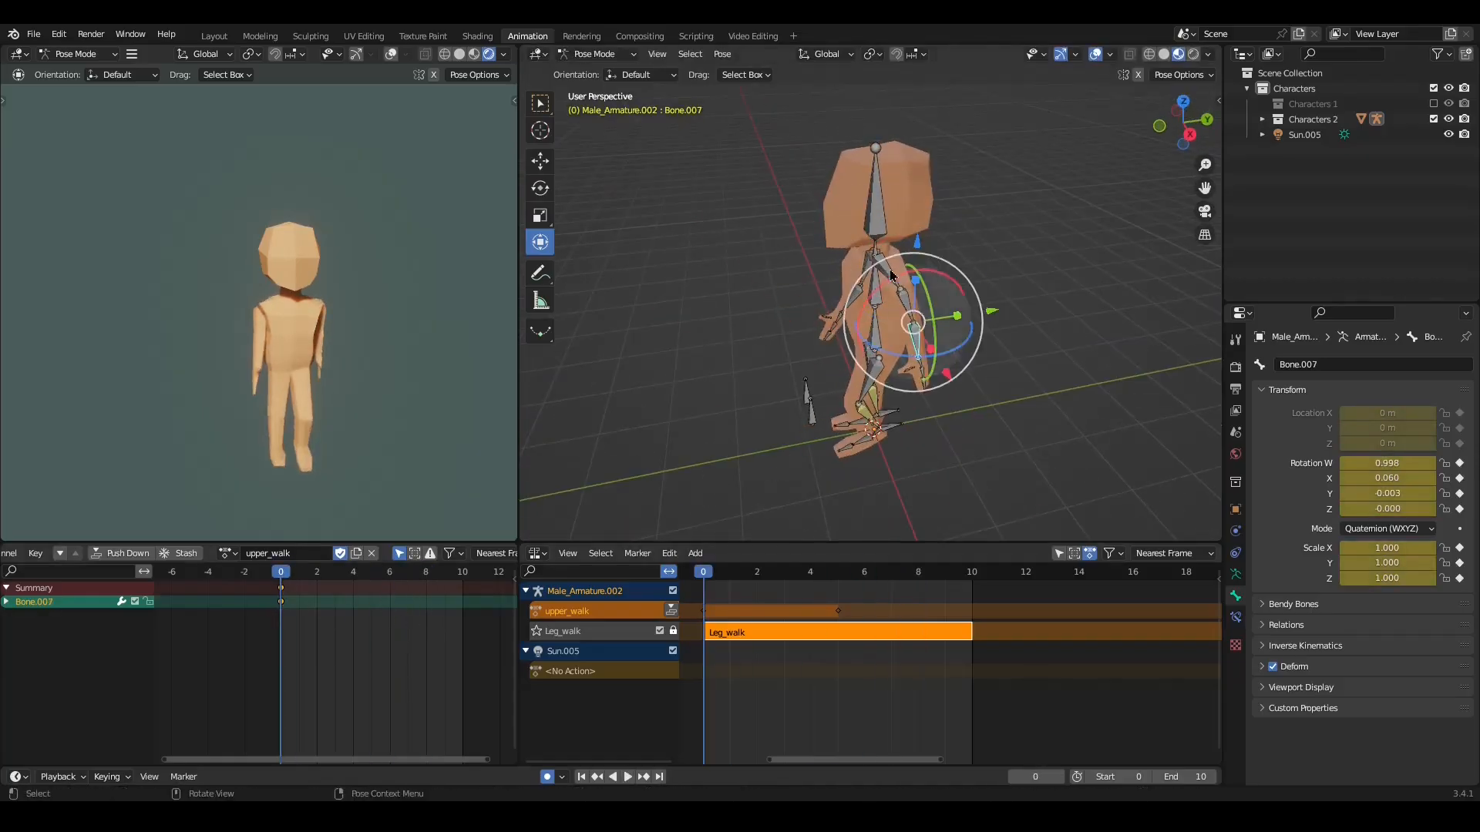
middle_drag(678, 412, 840, 407)
key(c)
drag(923, 276, 928, 351)
drag(839, 270, 811, 363)
right_click(805, 362)
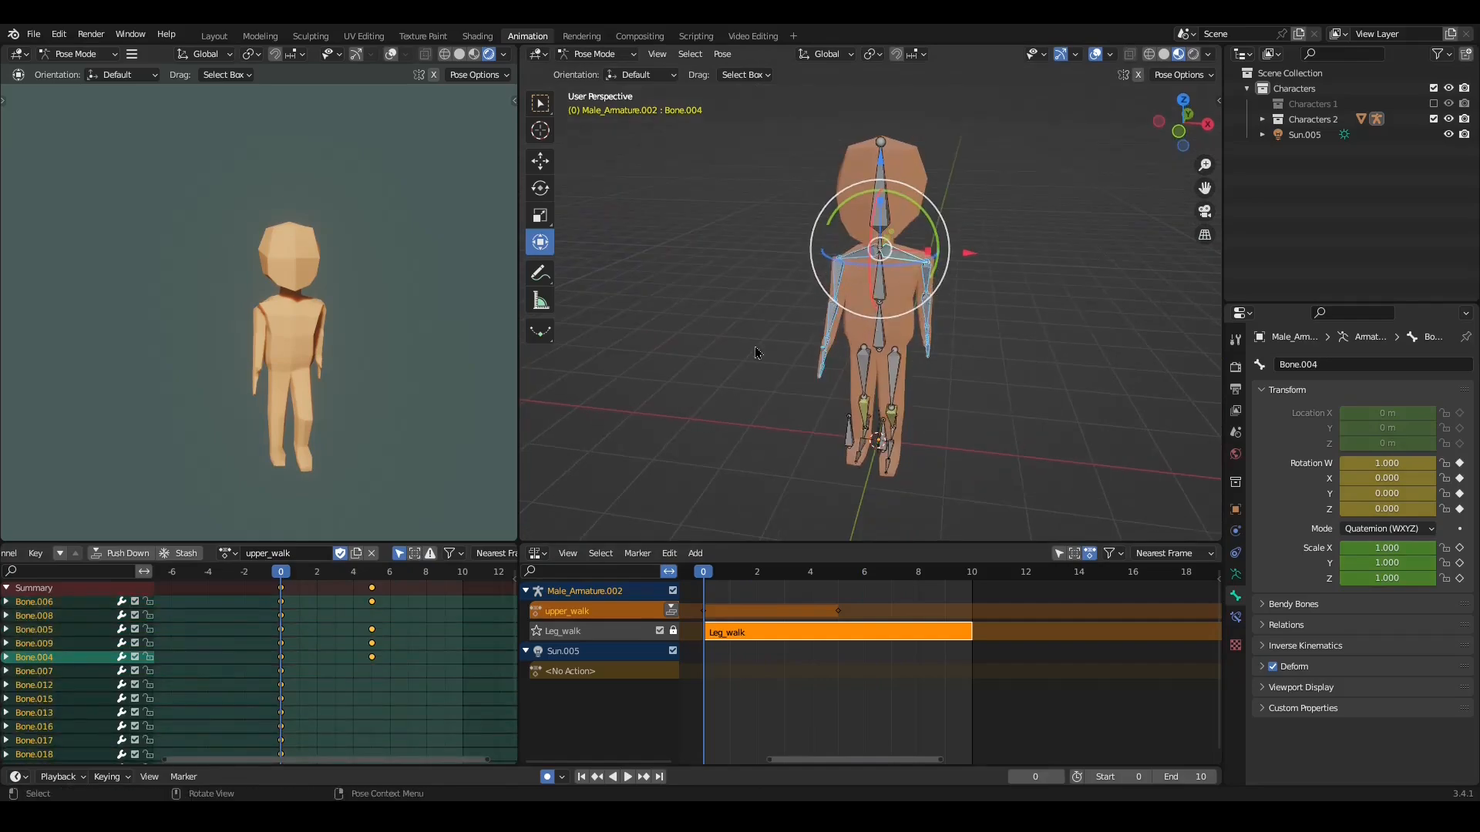
key(i)
click(758, 352)
Step: At frame 10, rotate shoulder Bone.005 and the arm bones on its side so that arm swings backward
click(854, 256)
middle_drag(854, 257, 897, 258)
drag(282, 572, 465, 614)
middle_drag(871, 327, 771, 324)
drag(854, 265, 879, 269)
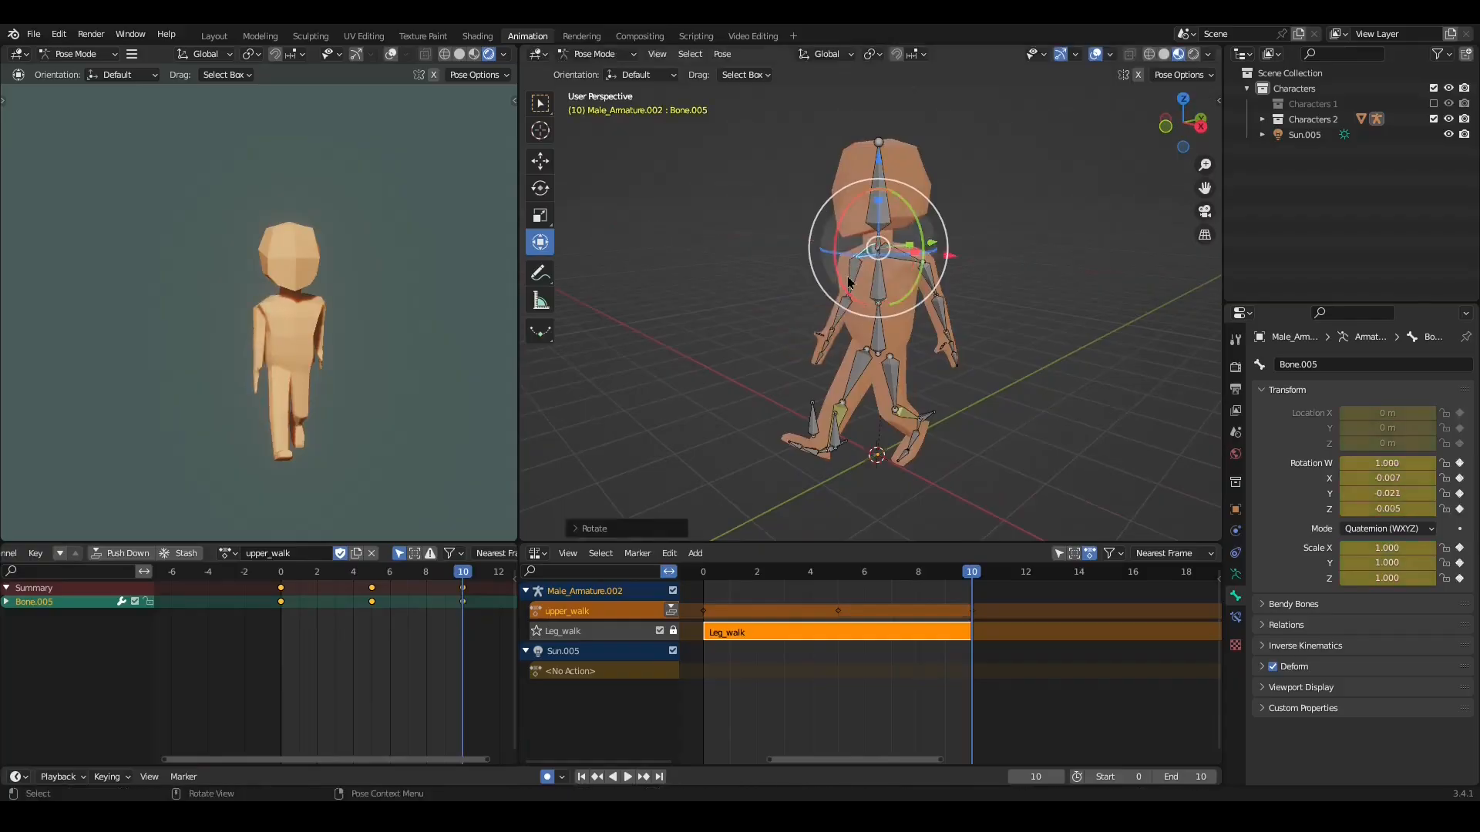
click(860, 278)
drag(823, 224, 814, 248)
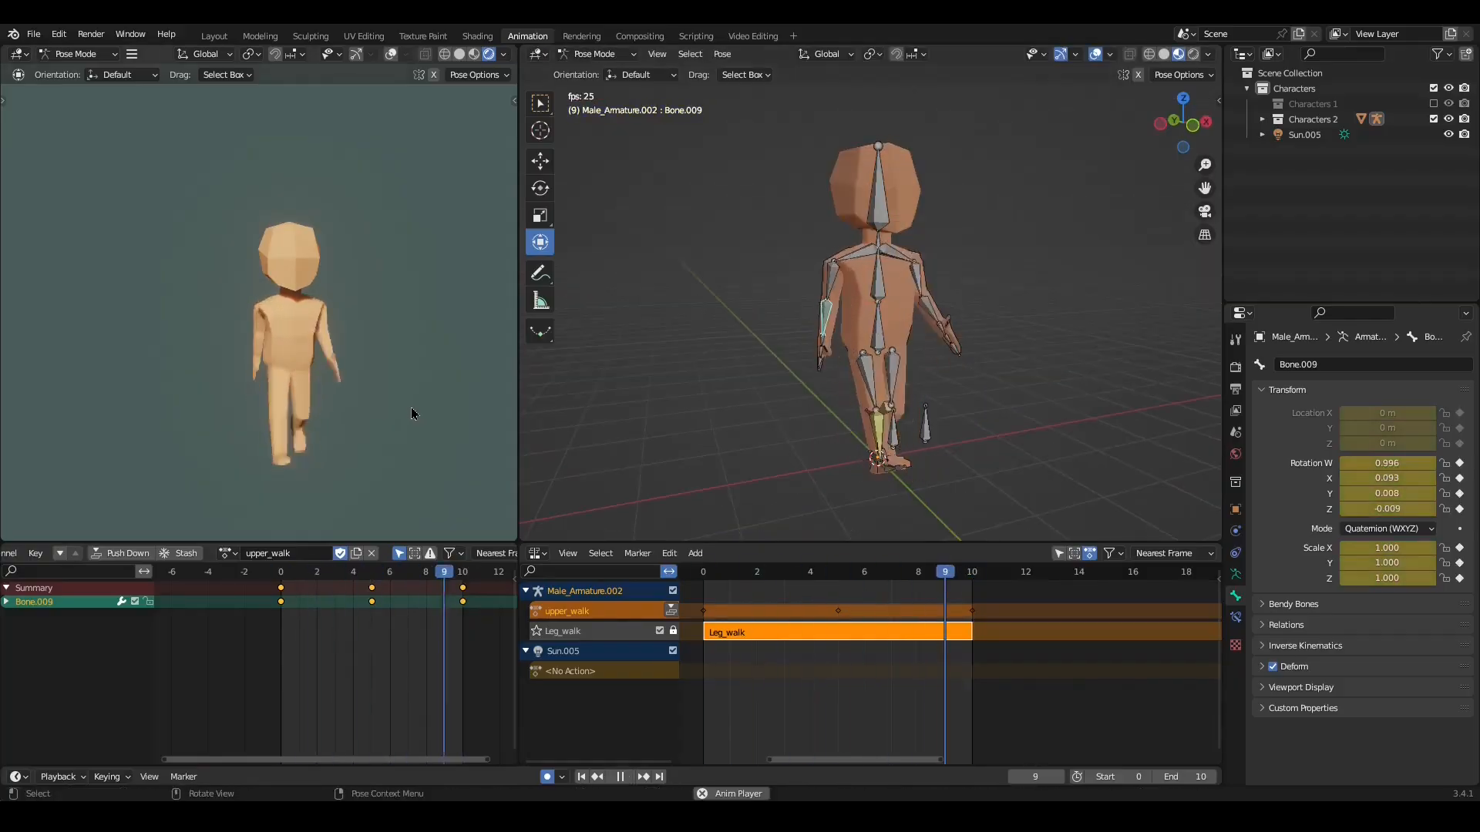
Step: Stop the playback at frame 8 and stash the upper_walk action as its own NLA track
mouse_move(416, 410)
middle_down()
mouse_move(243, 391)
mouse_move(441, 368)
mouse_move(7, 413)
mouse_move(433, 410)
mouse_move(396, 425)
middle_up()
key(space)
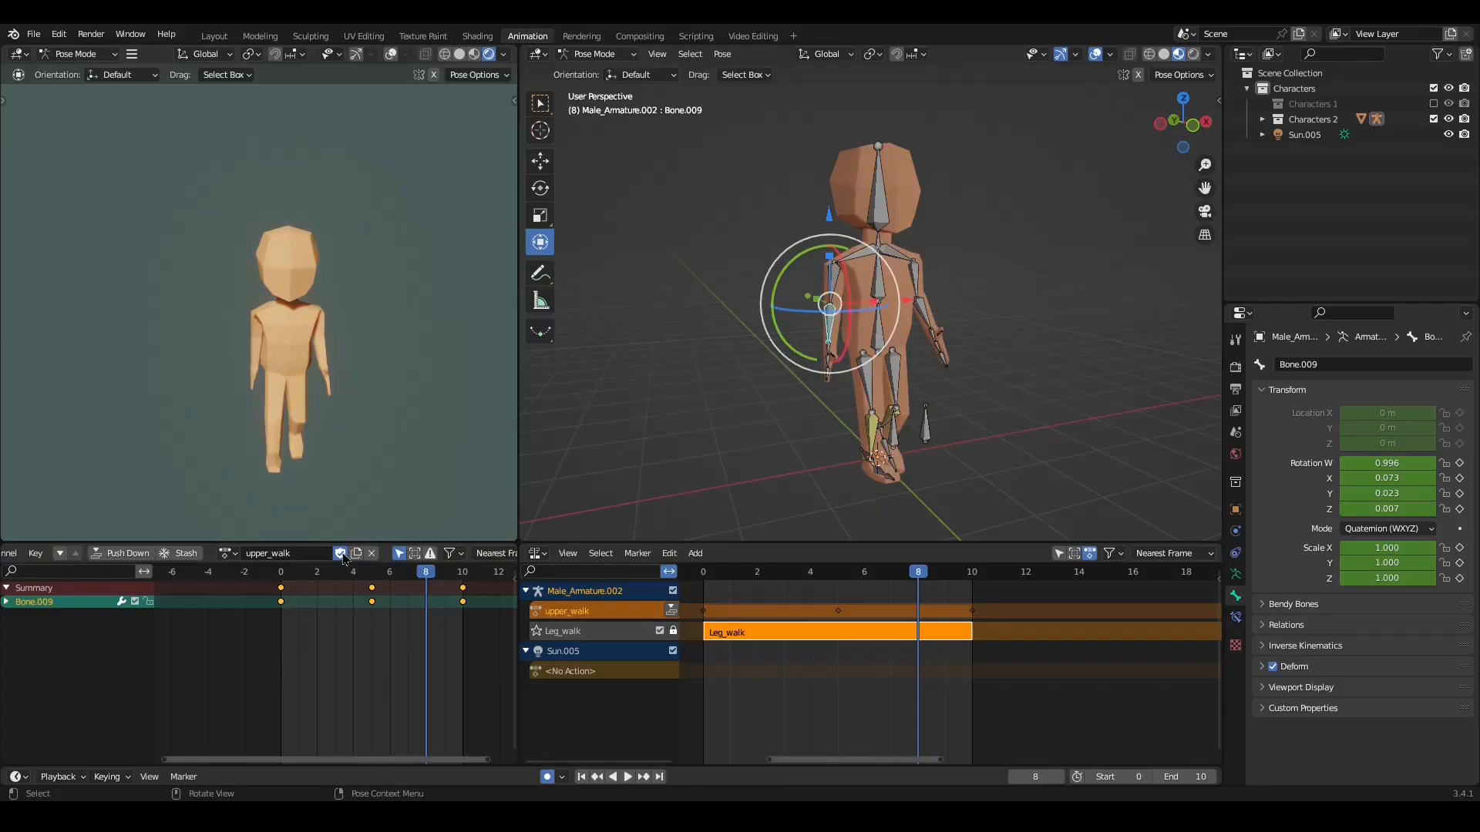
click(182, 554)
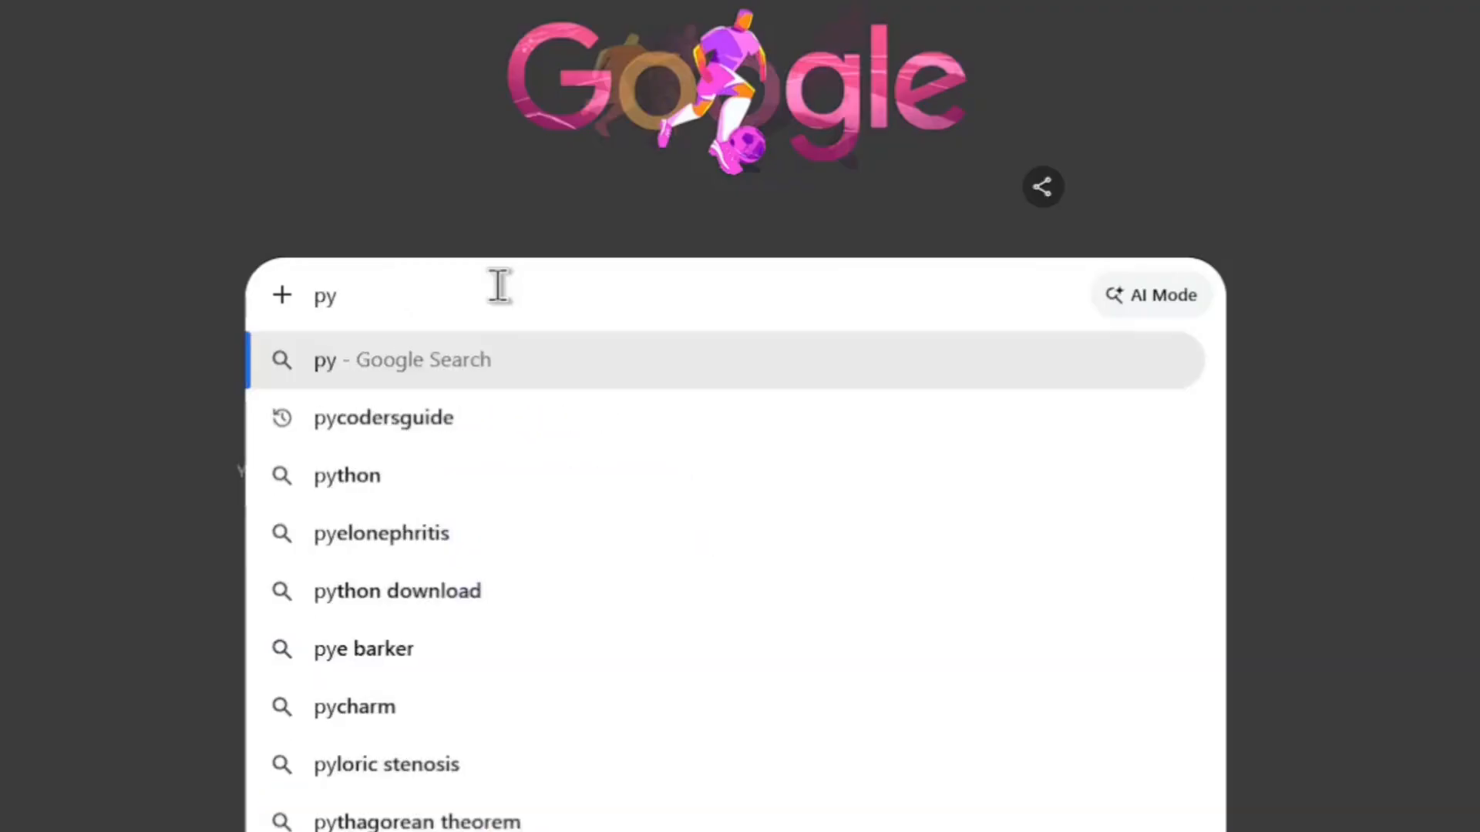
Step: Switch to the web browser, open pycodersguide.com and look through its home page
text(codersguide)
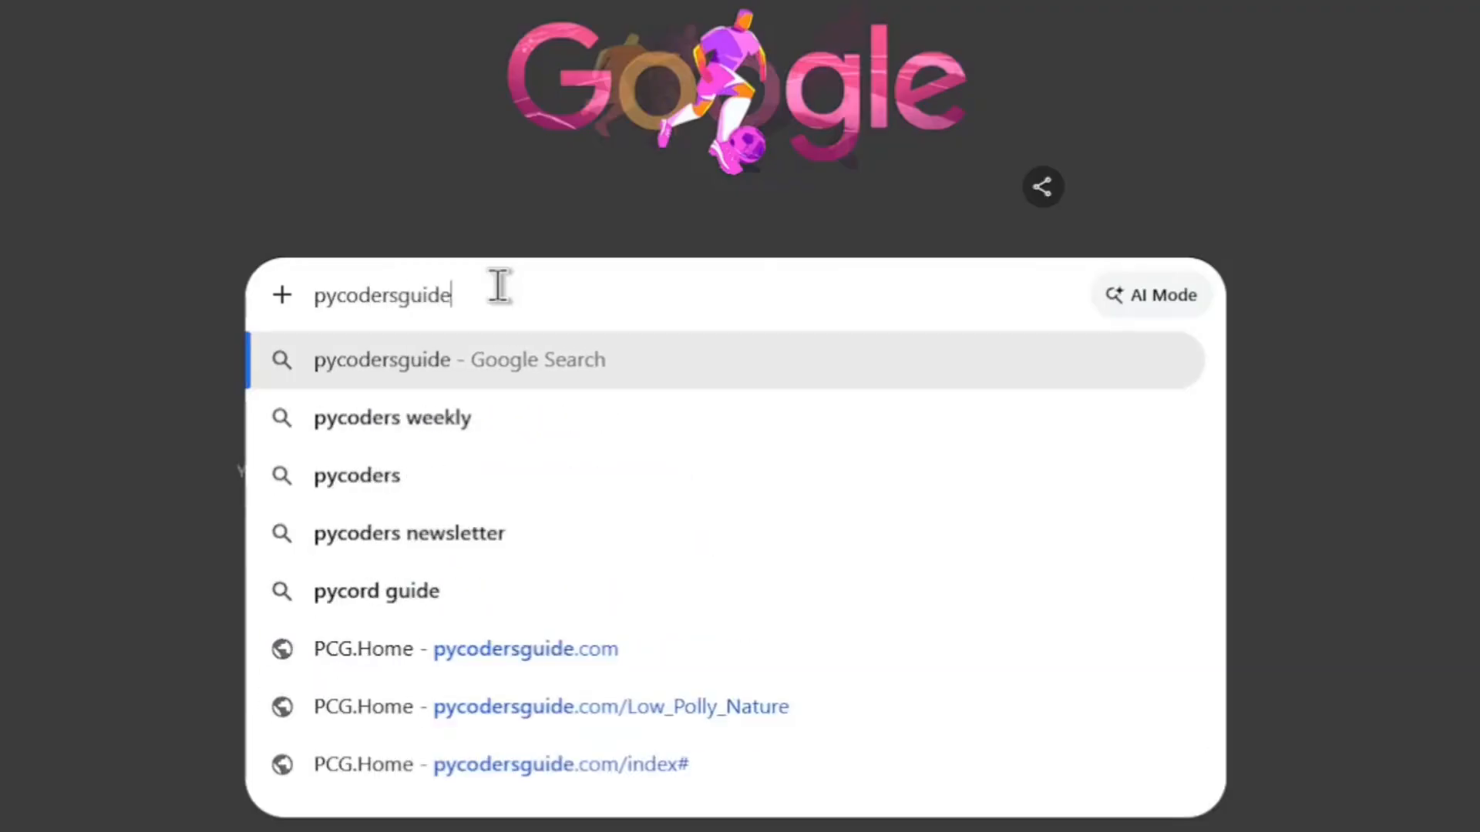
text(.com)
key(Return)
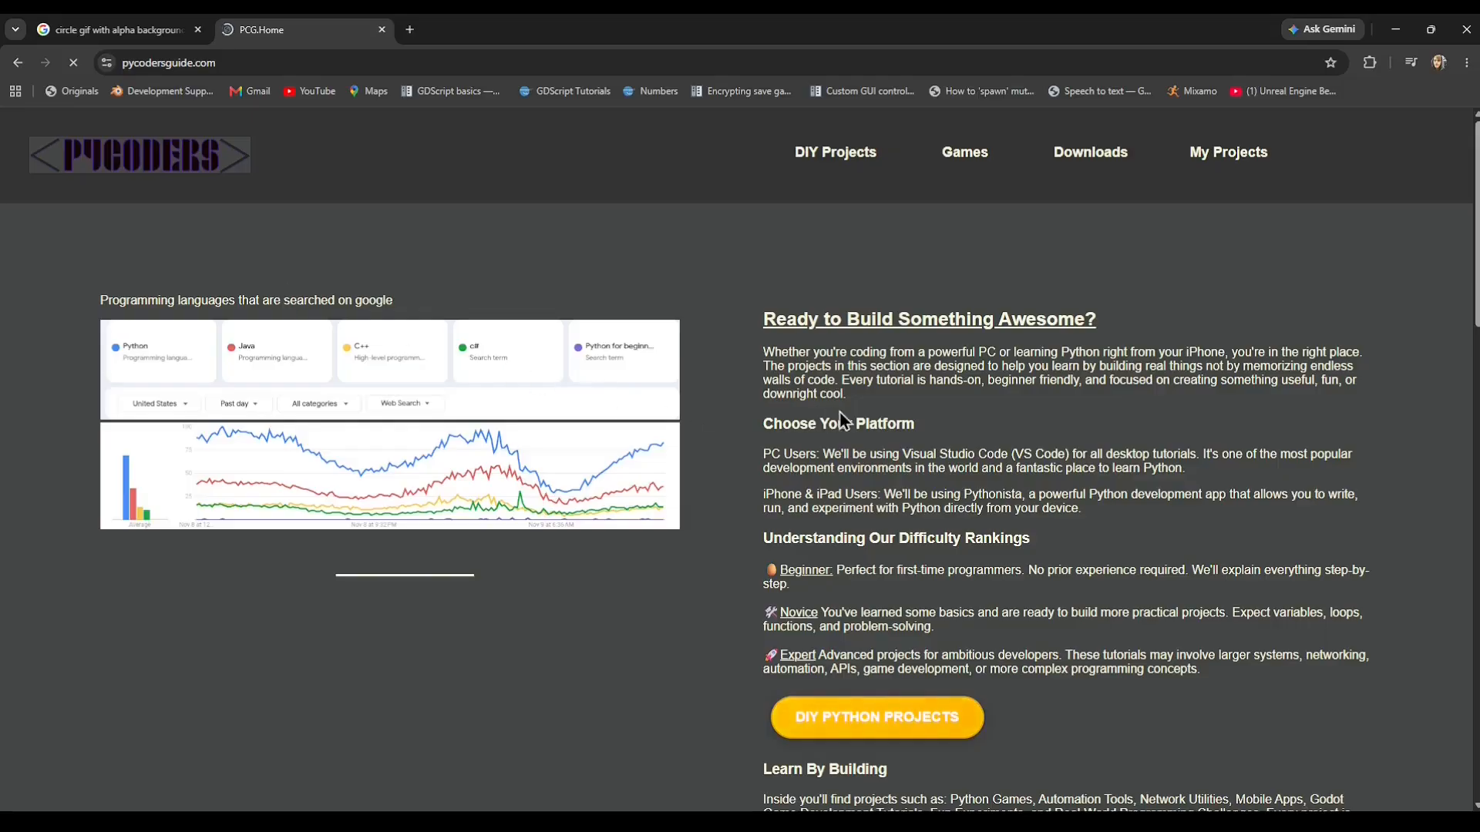
scroll(1028, 558, down, 4)
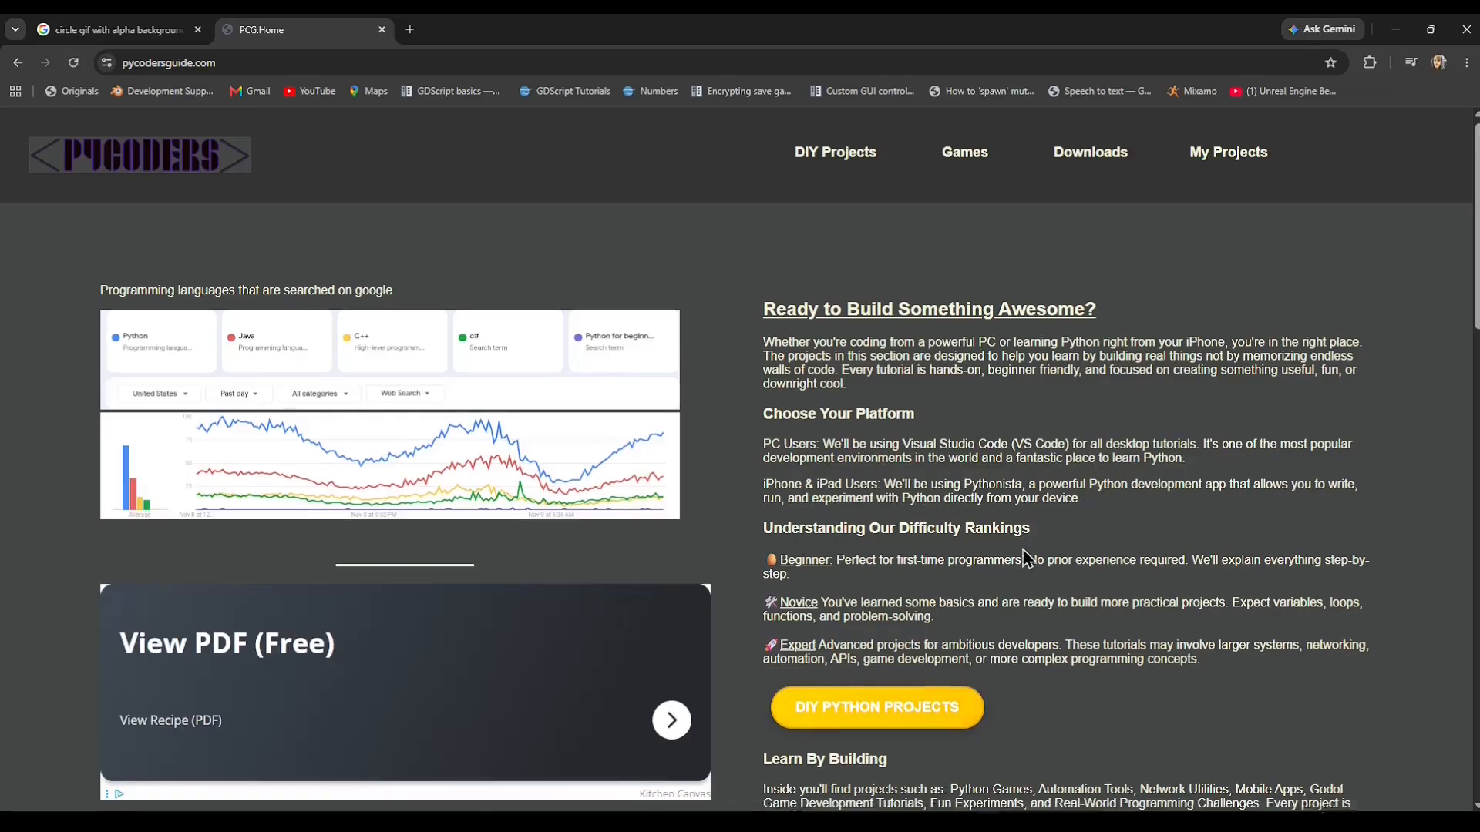
scroll(1028, 580, down, 6)
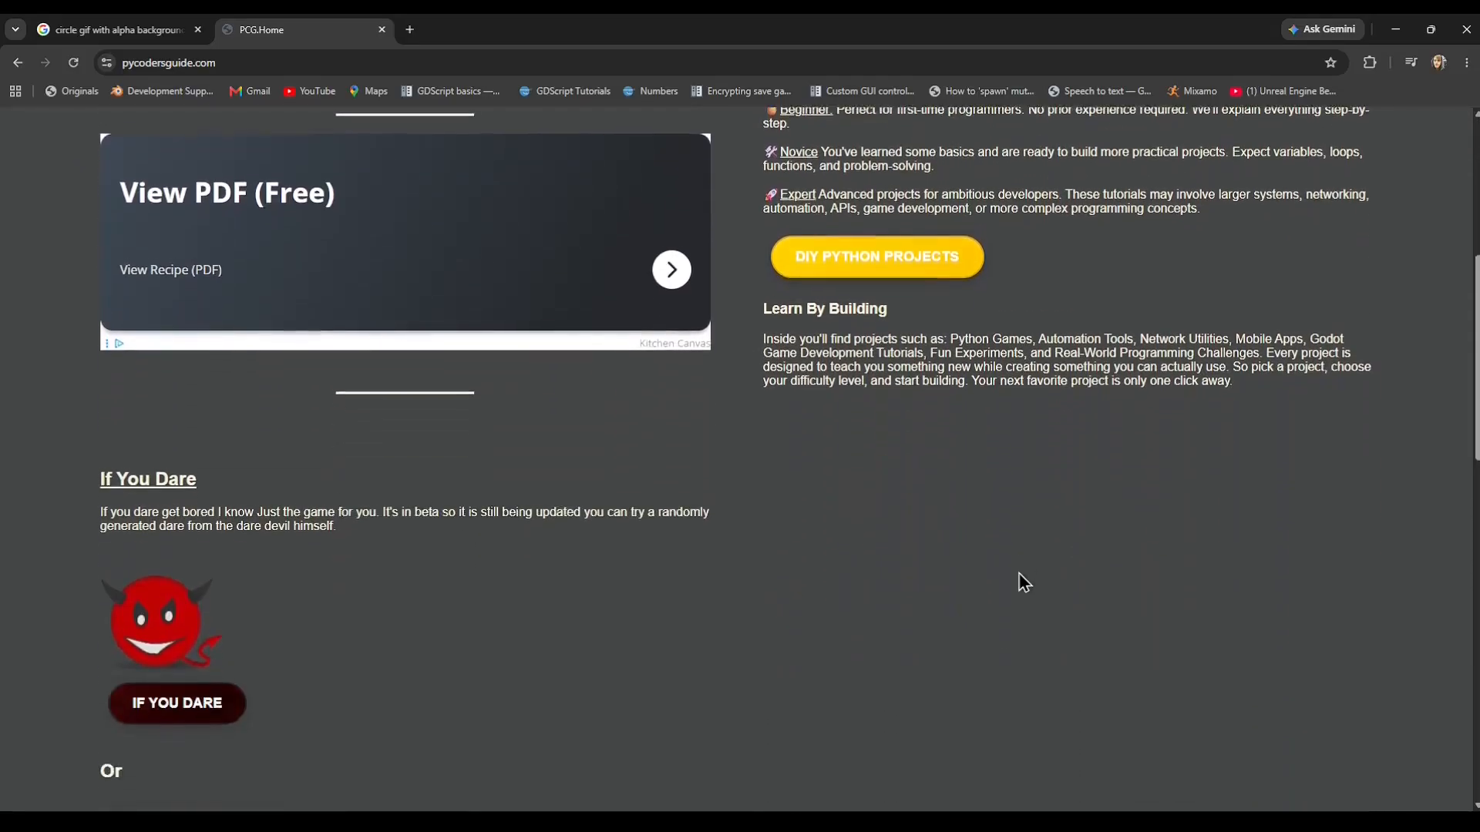
scroll(1017, 585, down, 9)
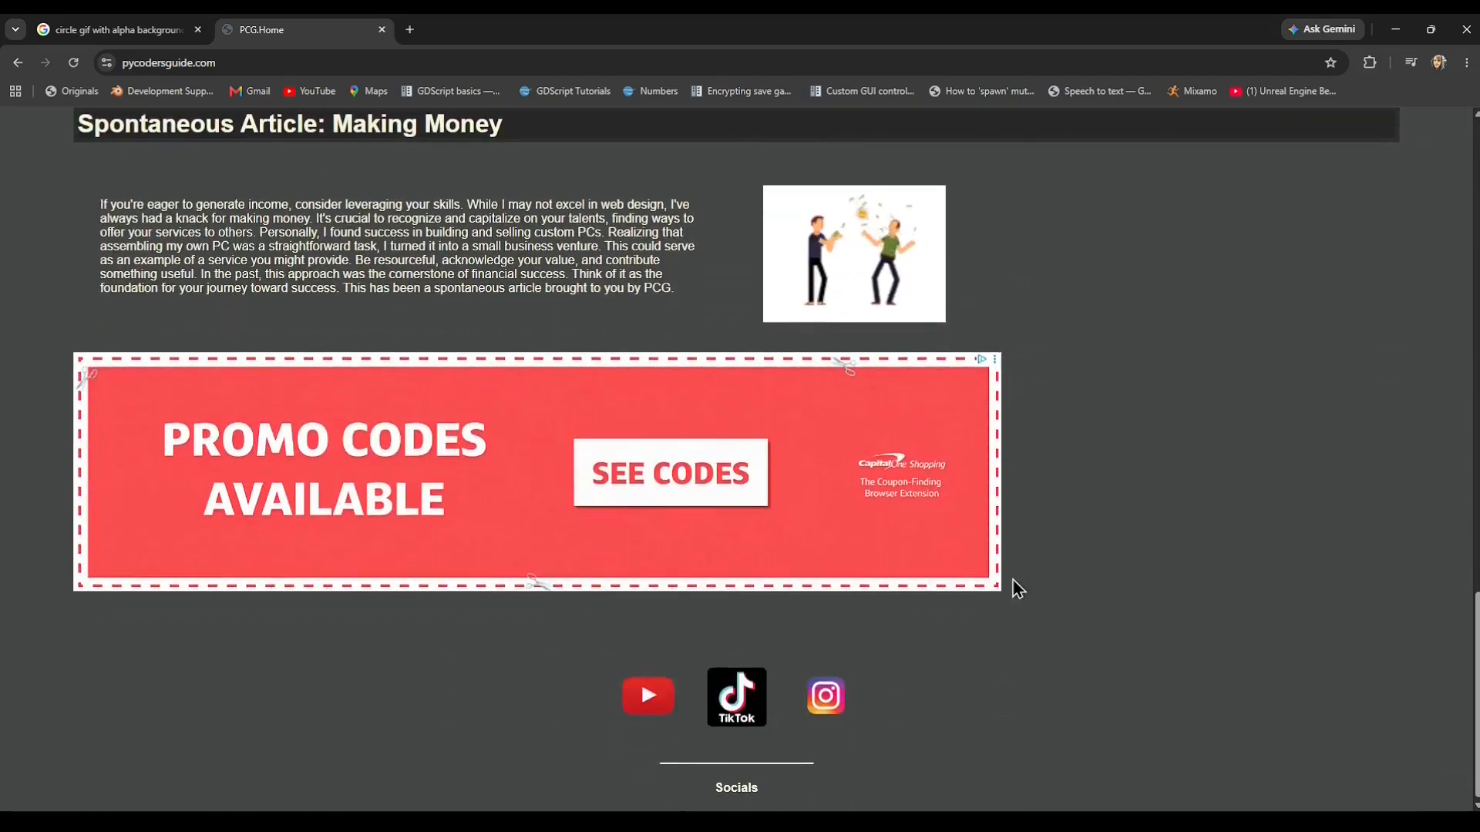
scroll(1019, 587, up, 10)
scroll(1003, 587, up, 10)
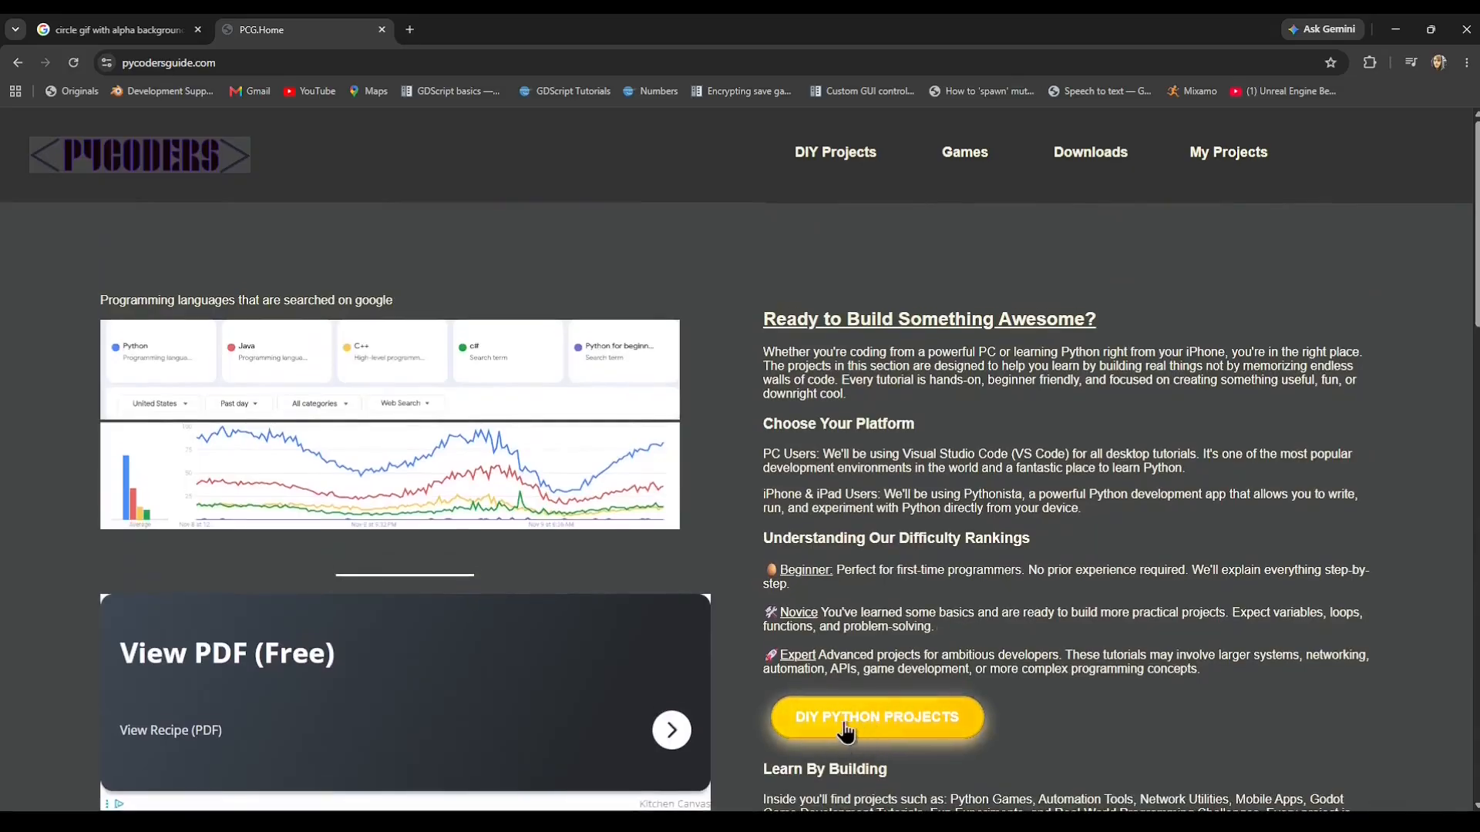
Step: Open the iPhone section of the DIY Python Projects and its beginner project Build a Pocket Dice Roller
click(900, 730)
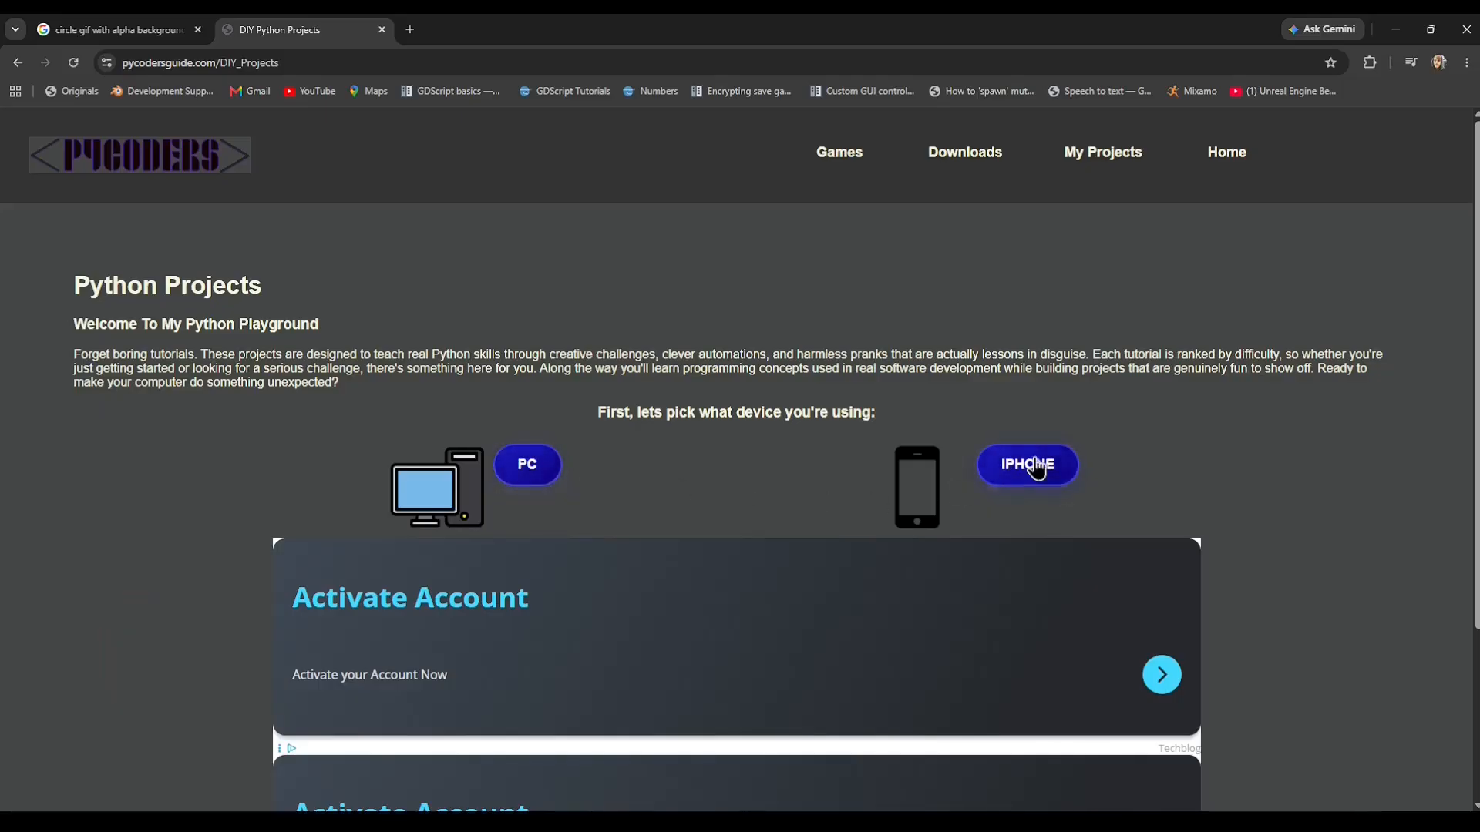
click(1004, 474)
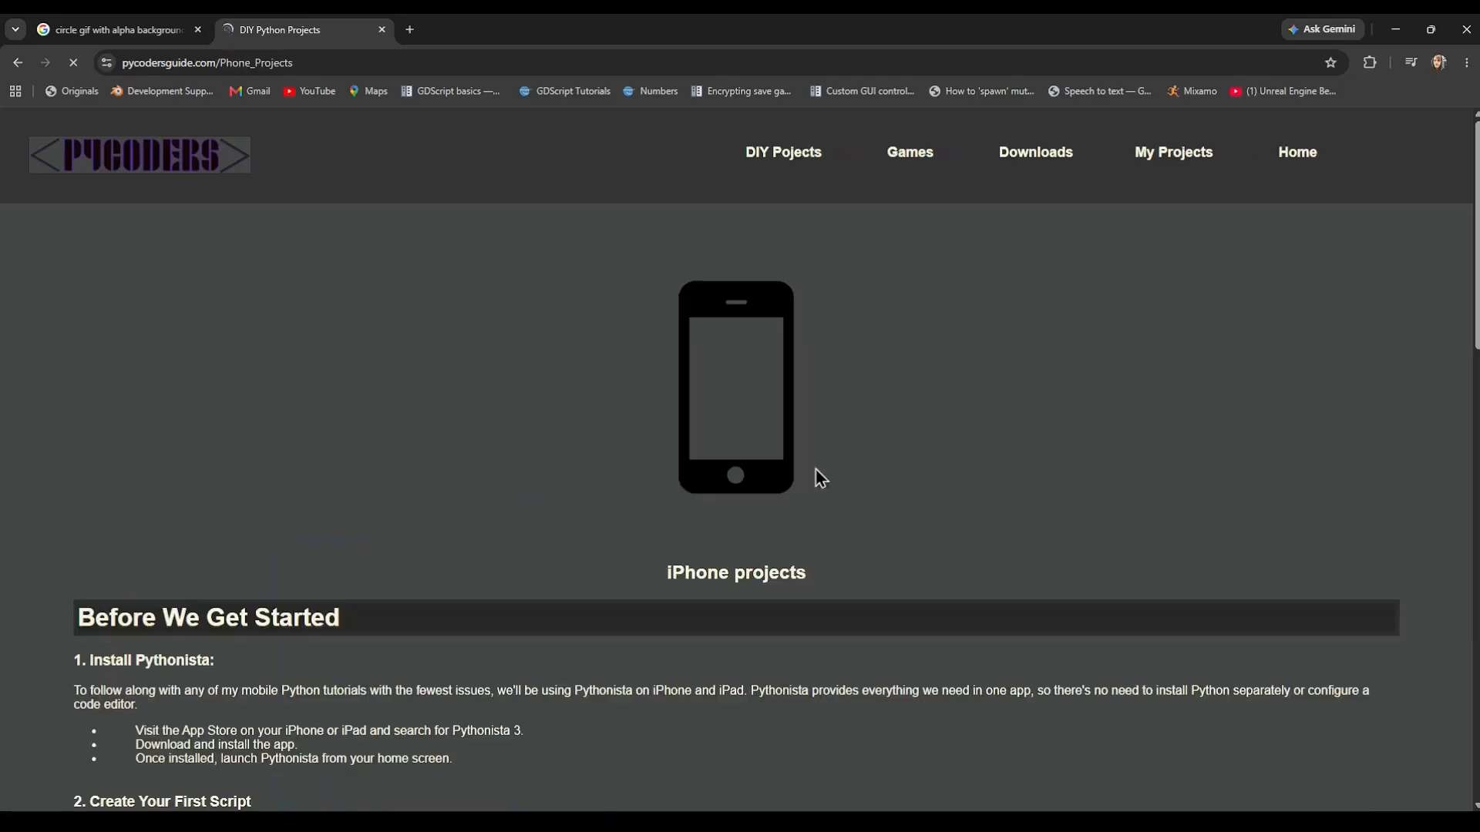
scroll(692, 478, down, 3)
scroll(691, 486, down, 8)
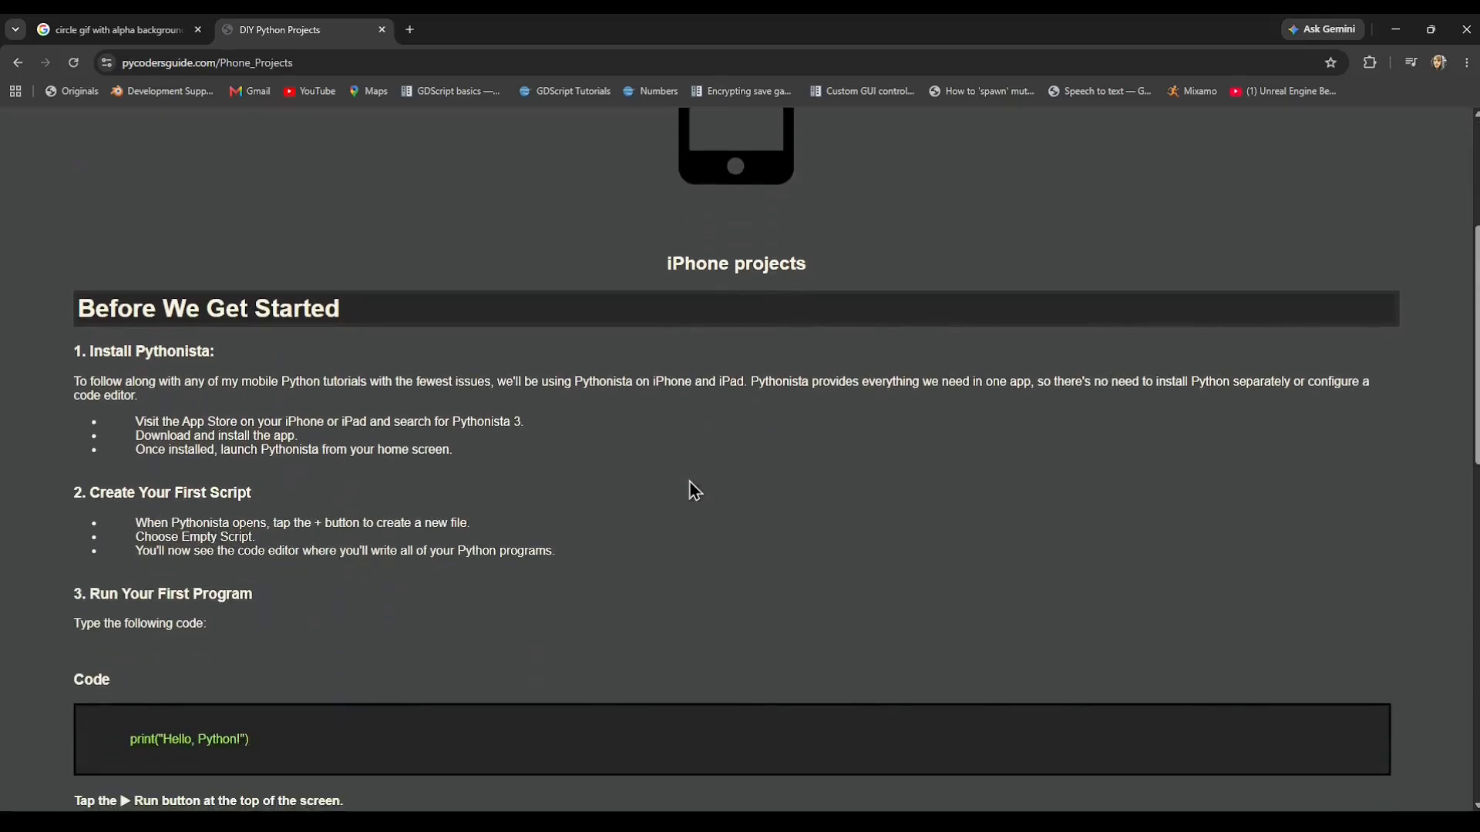
scroll(689, 482, down, 5)
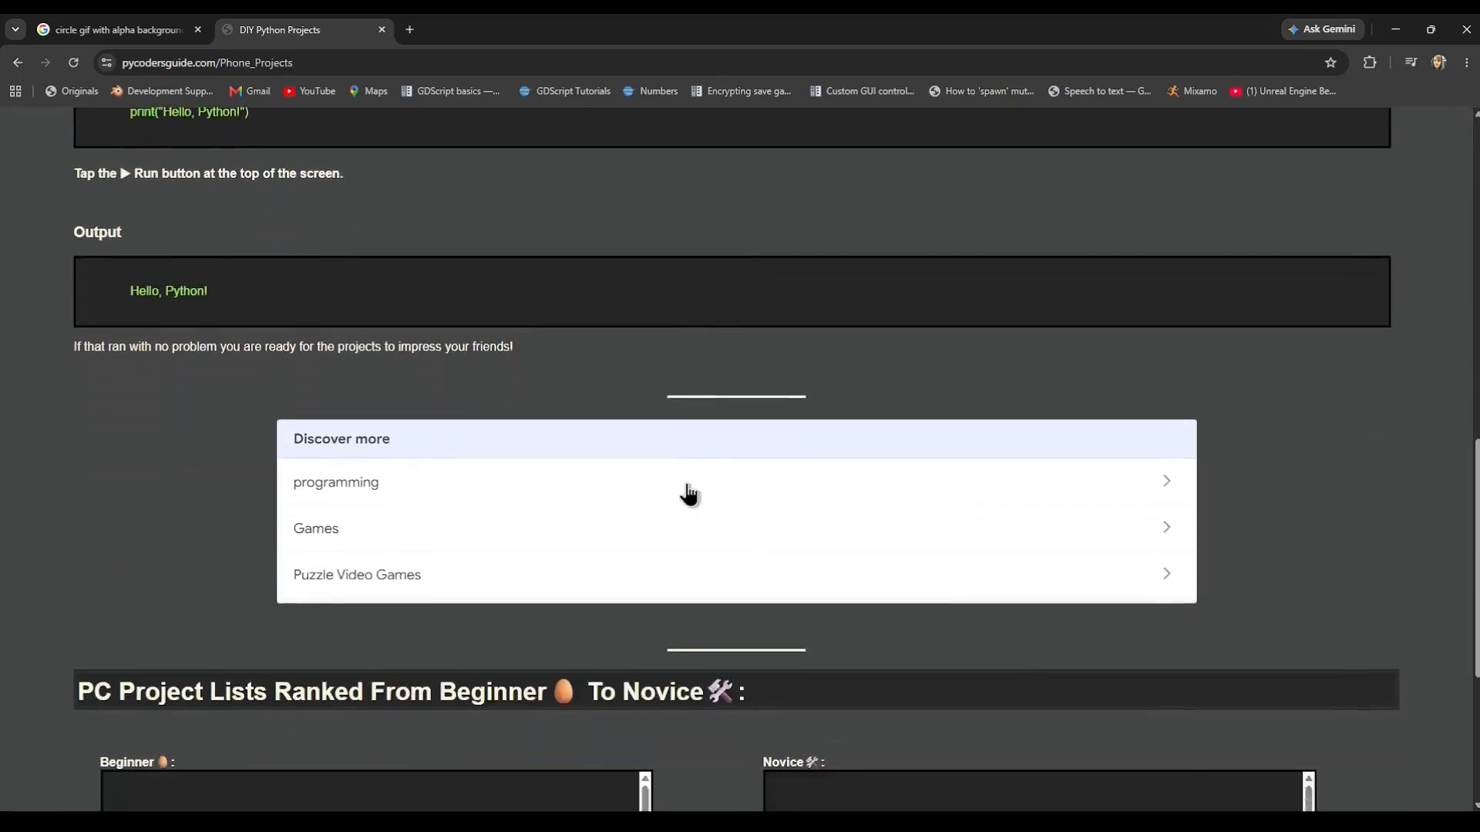
scroll(462, 501, down, 1)
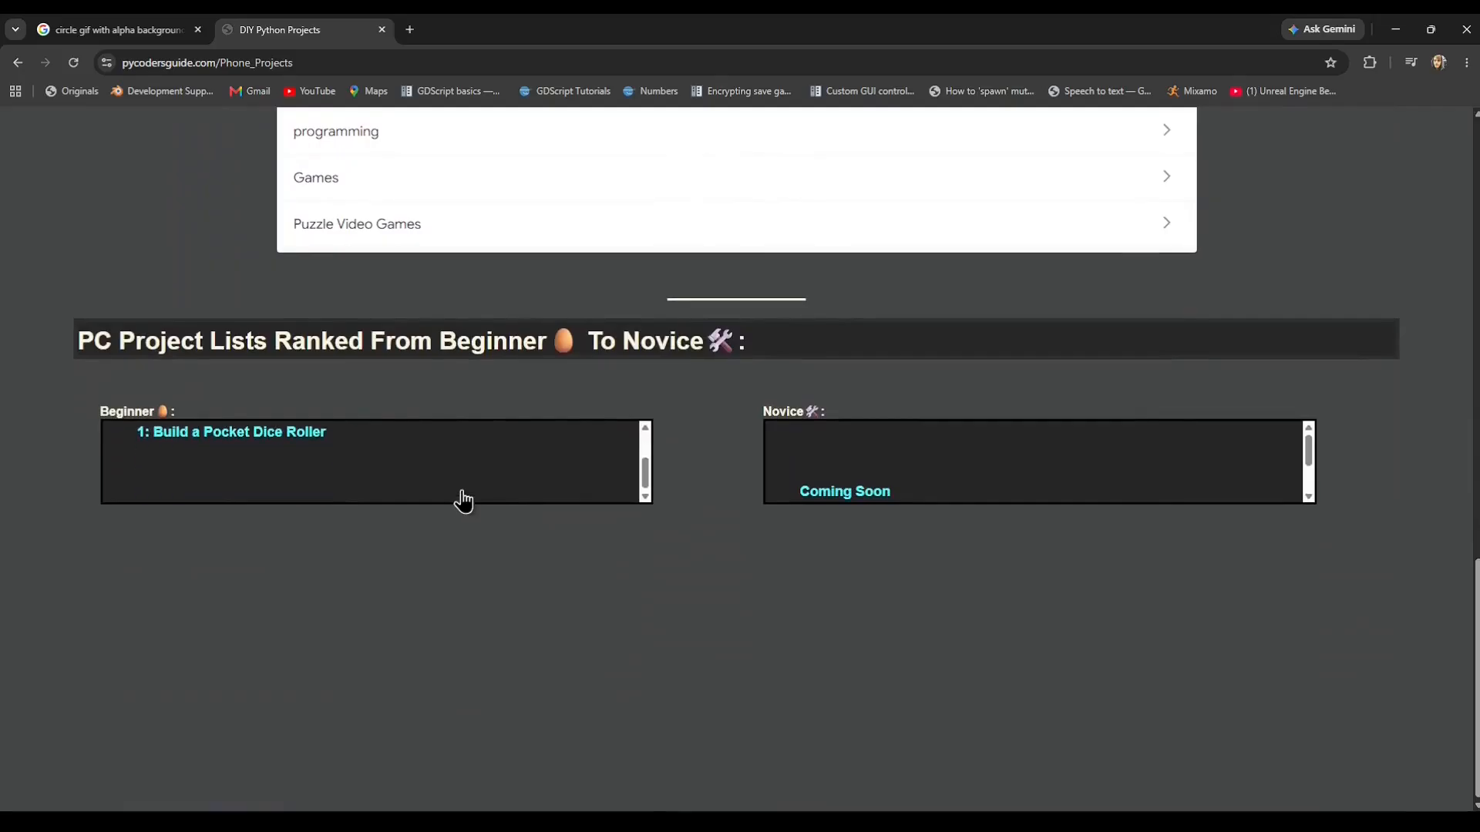
scroll(484, 492, up, 1)
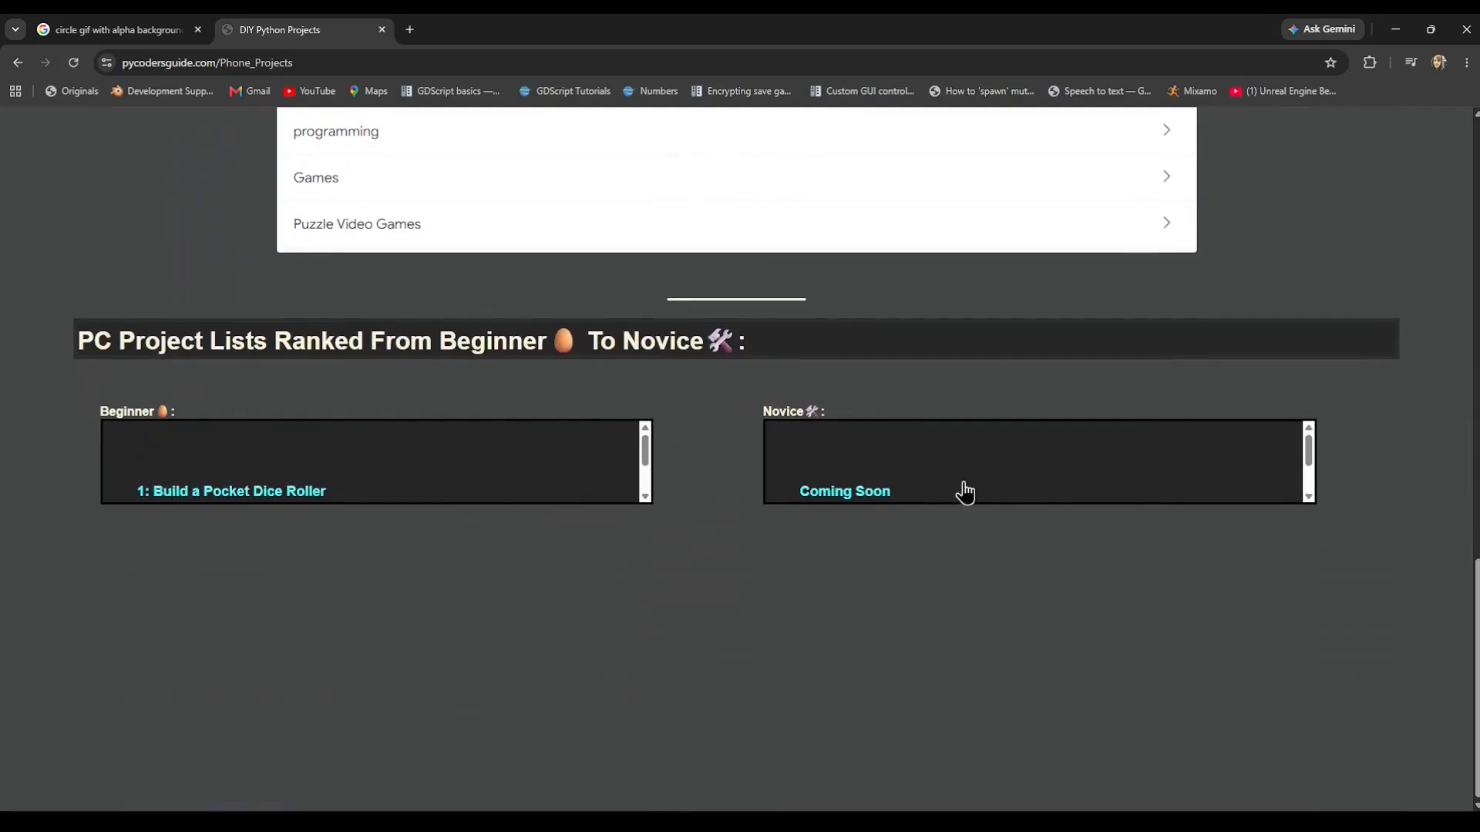
click(205, 501)
scroll(865, 479, down, 1)
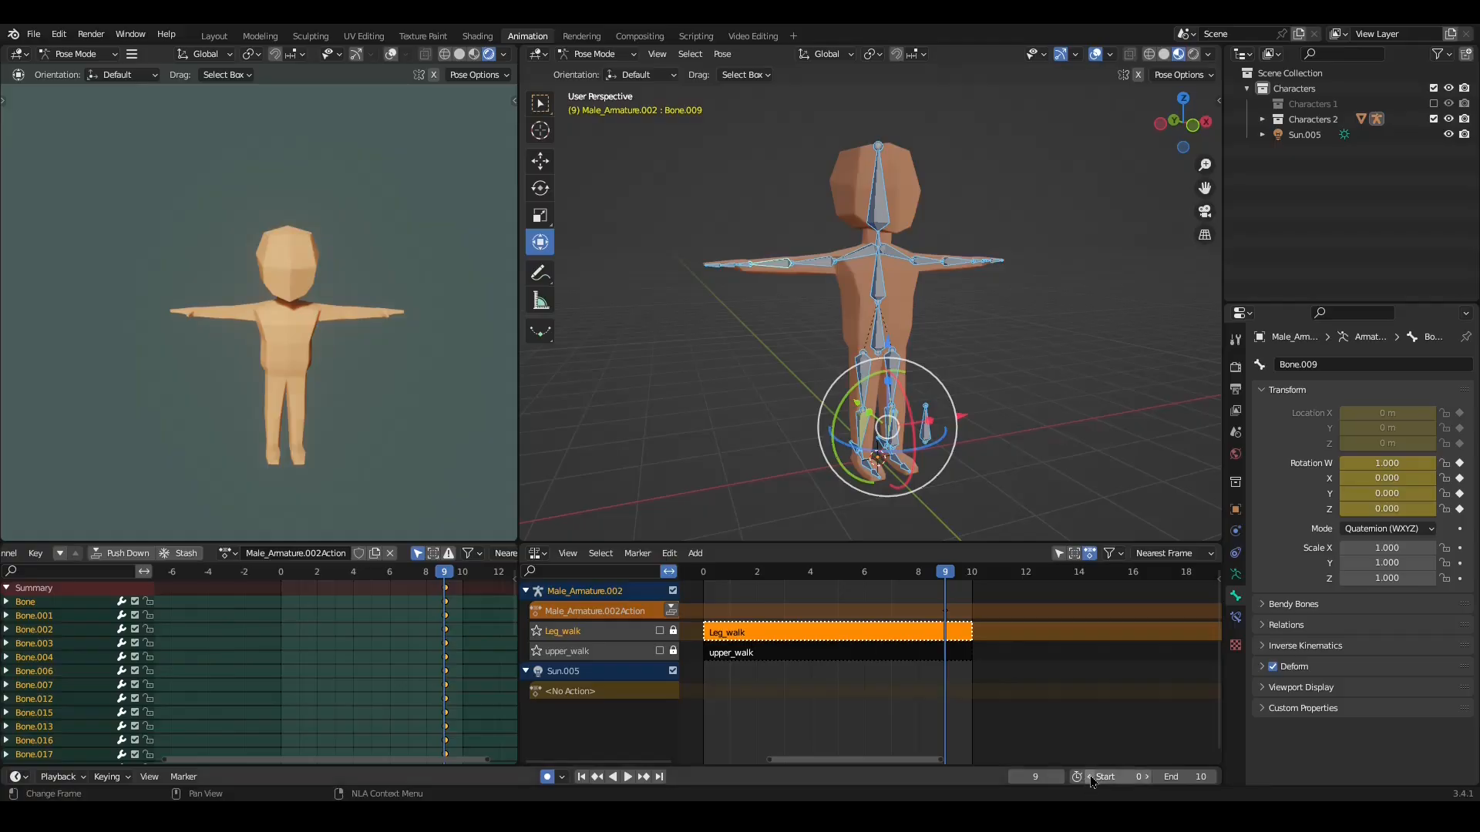
Step: Back in Blender, go to frame 0, enable the Leg_walk track and unlink the active Male_Armature.002Action
key(space)
click(702, 574)
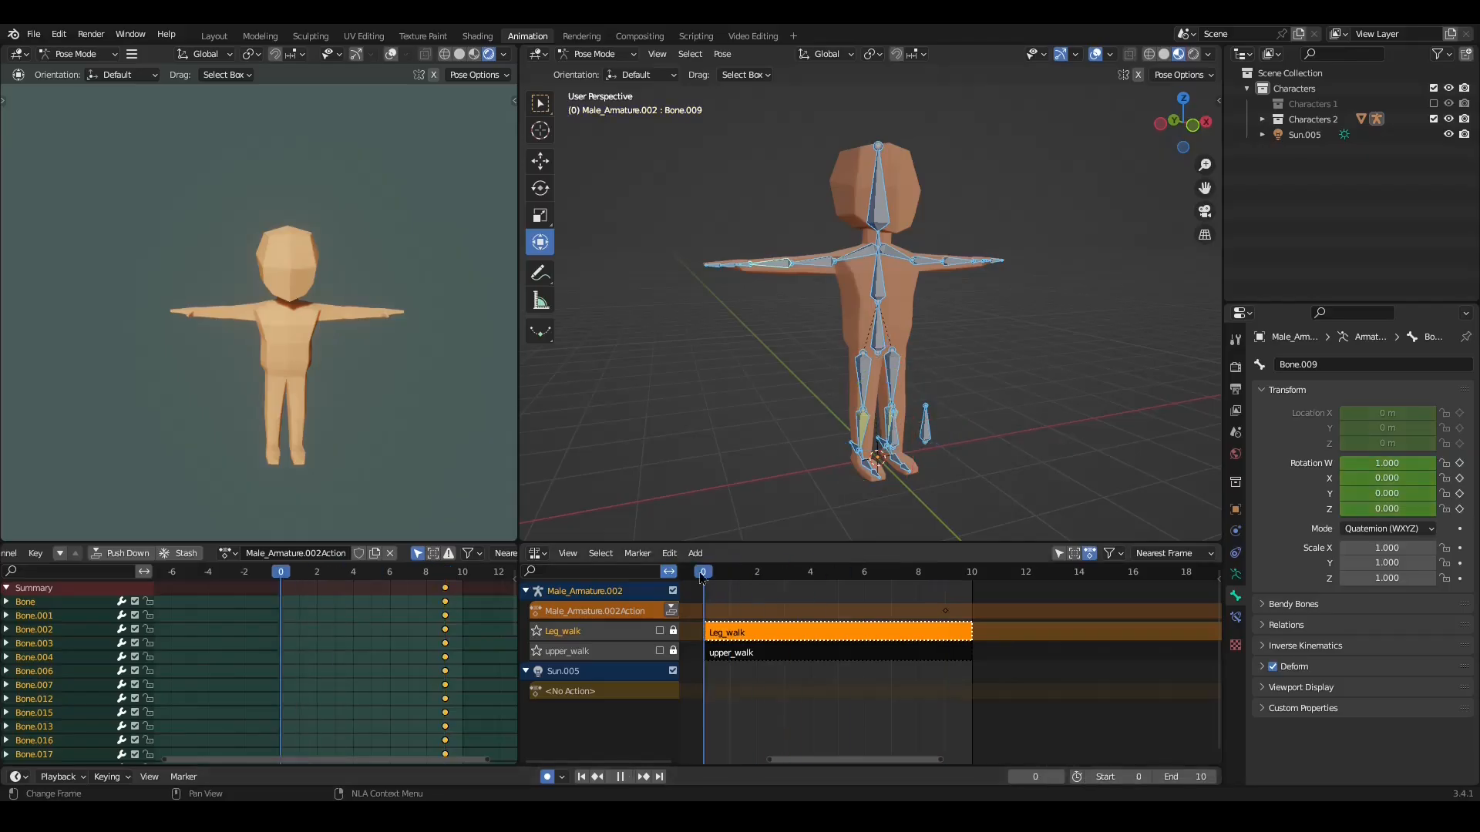
key(space)
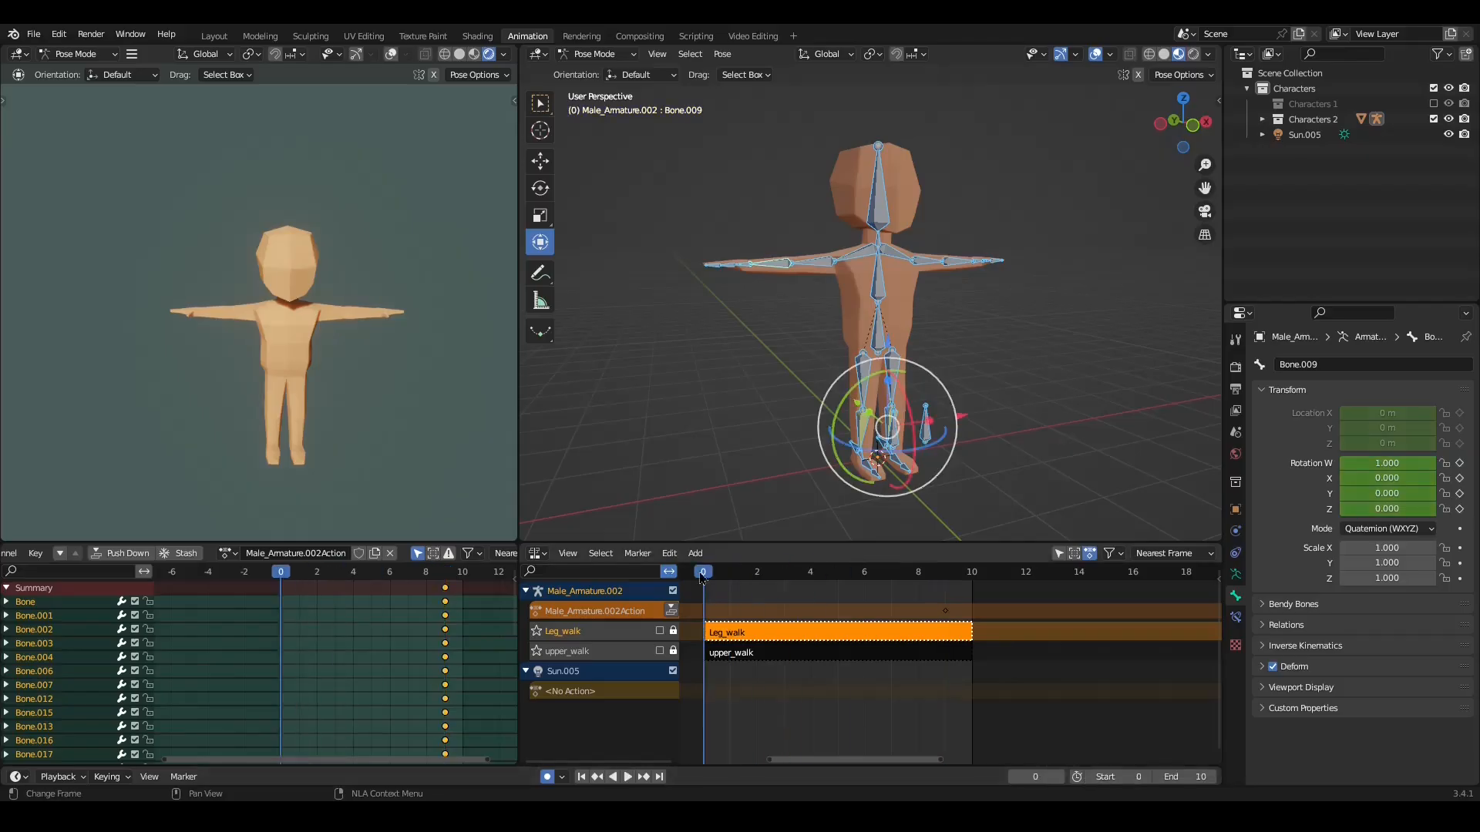
click(660, 633)
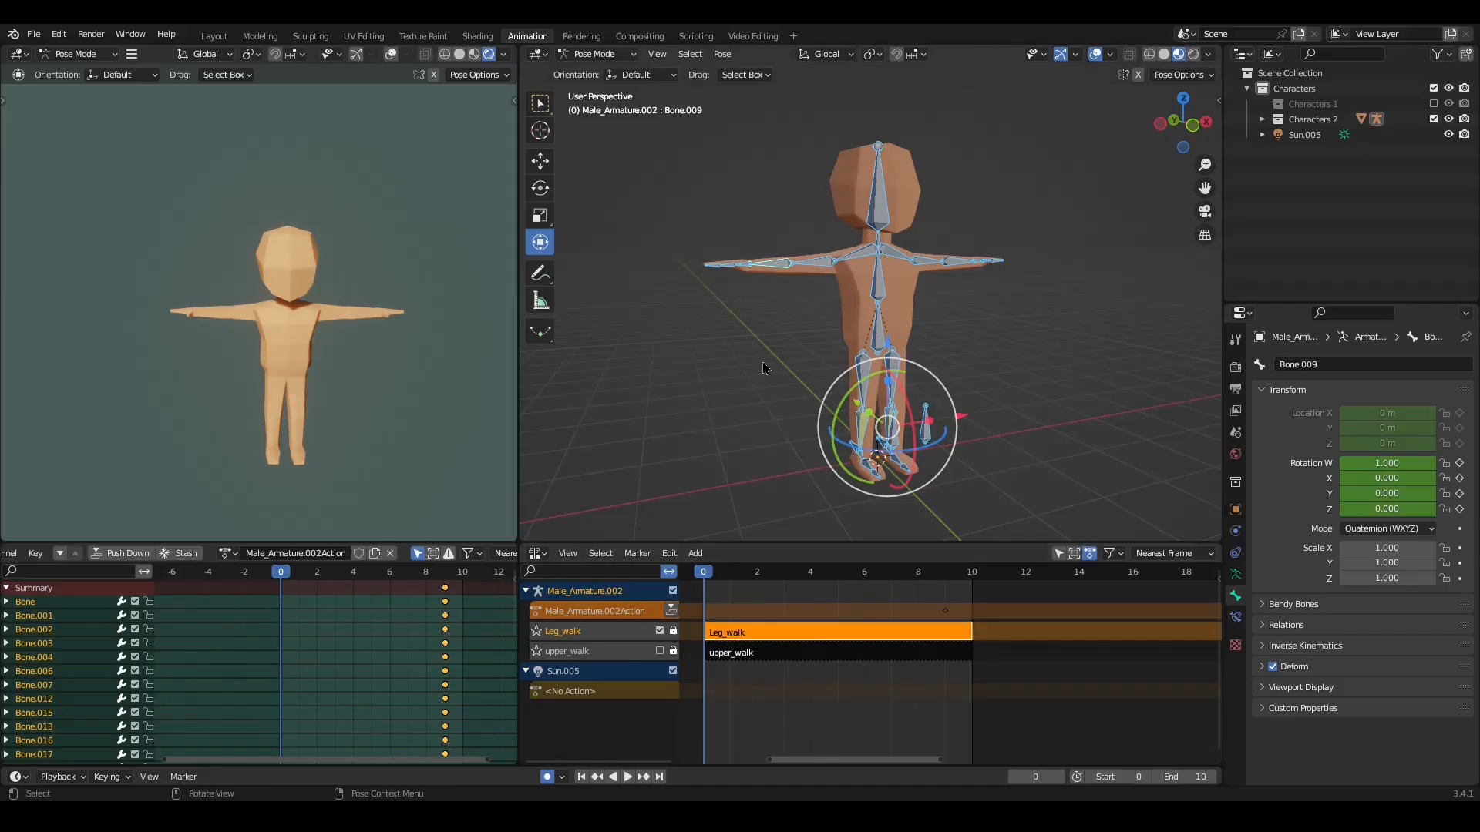
click(390, 553)
Step: Preview the Leg_walk track alone, and enable the upper_walk track to play both together
key(space)
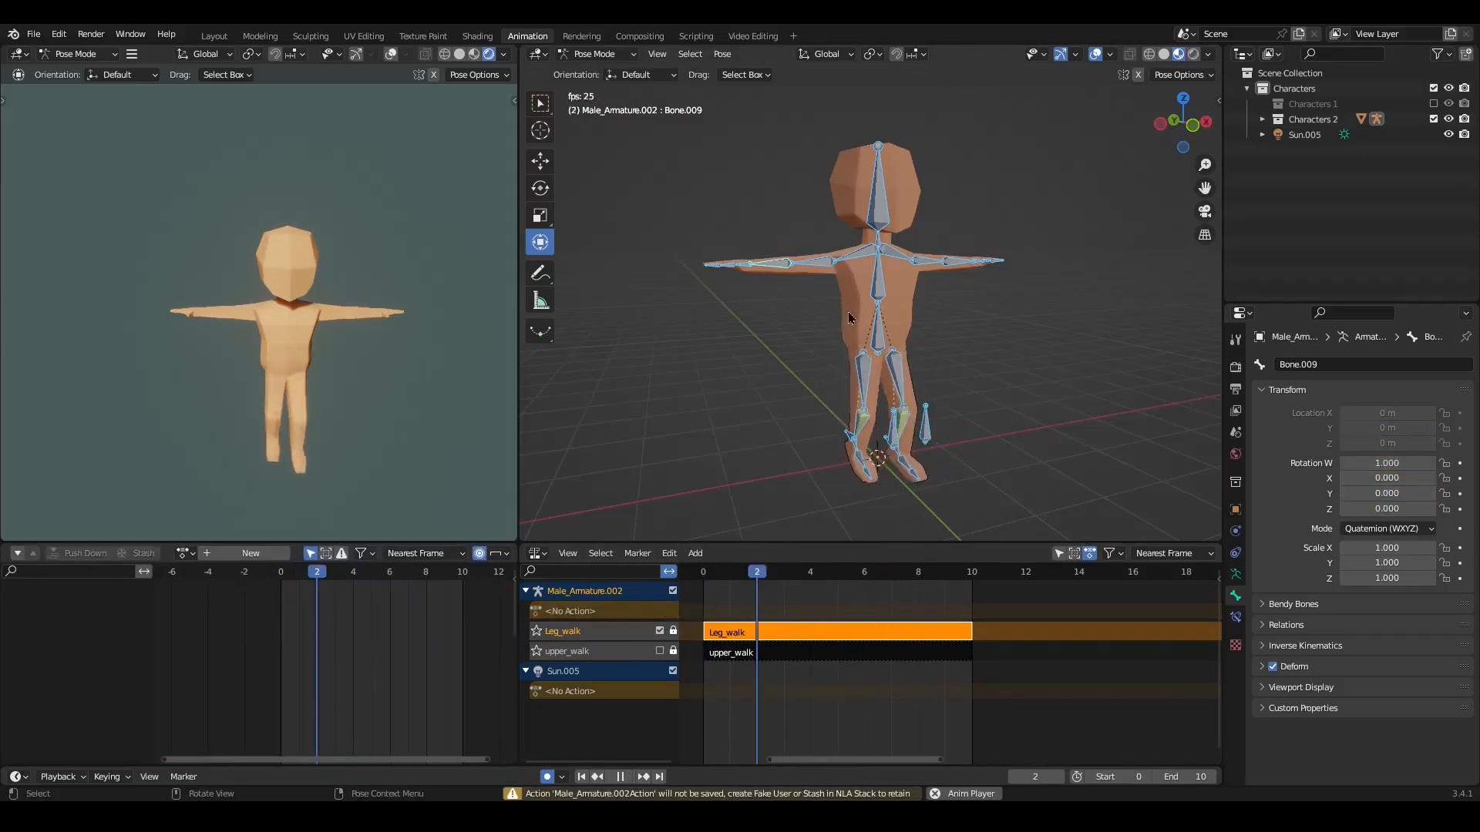
key(space)
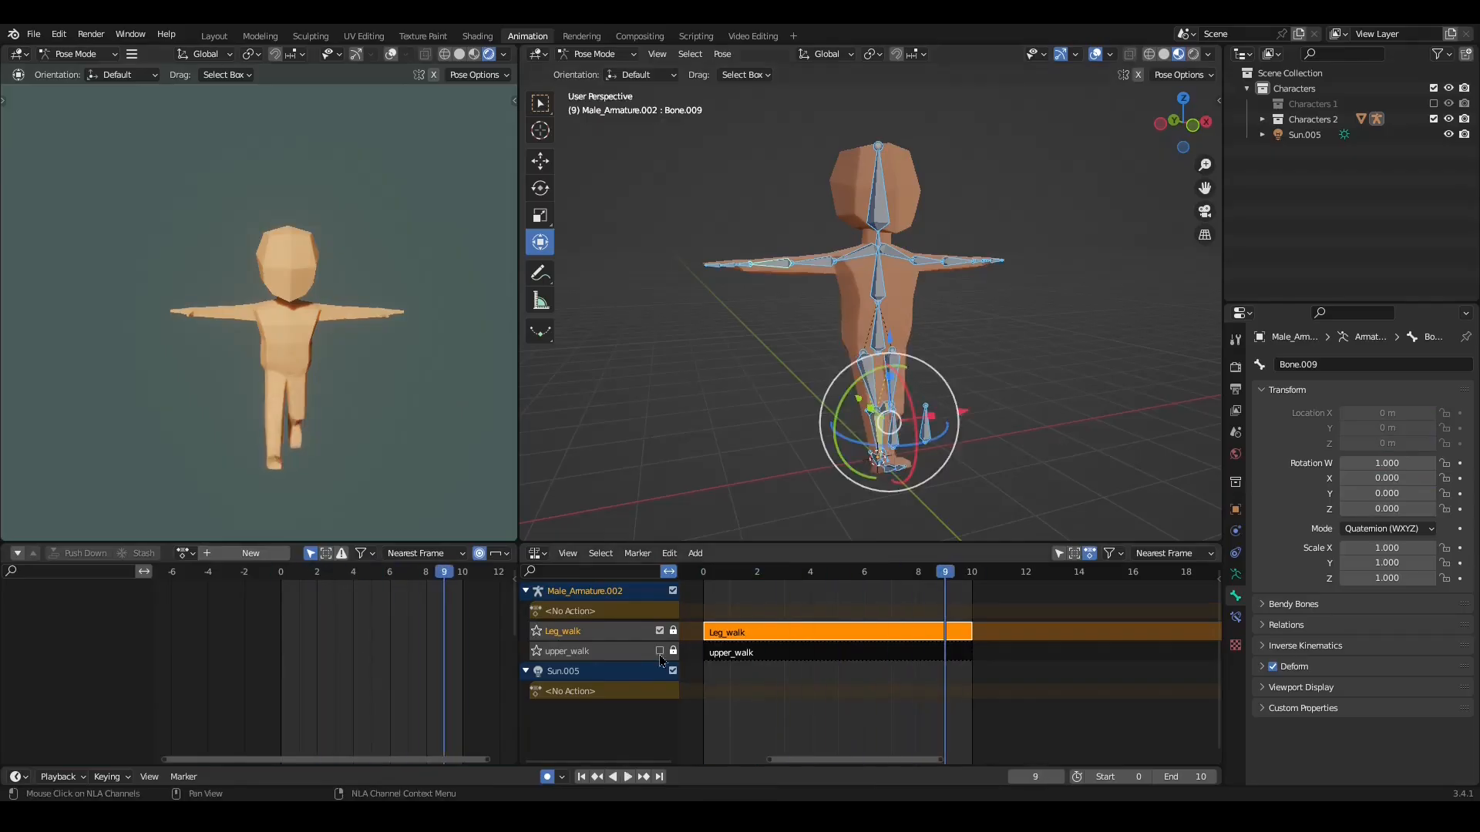
click(659, 651)
key(space)
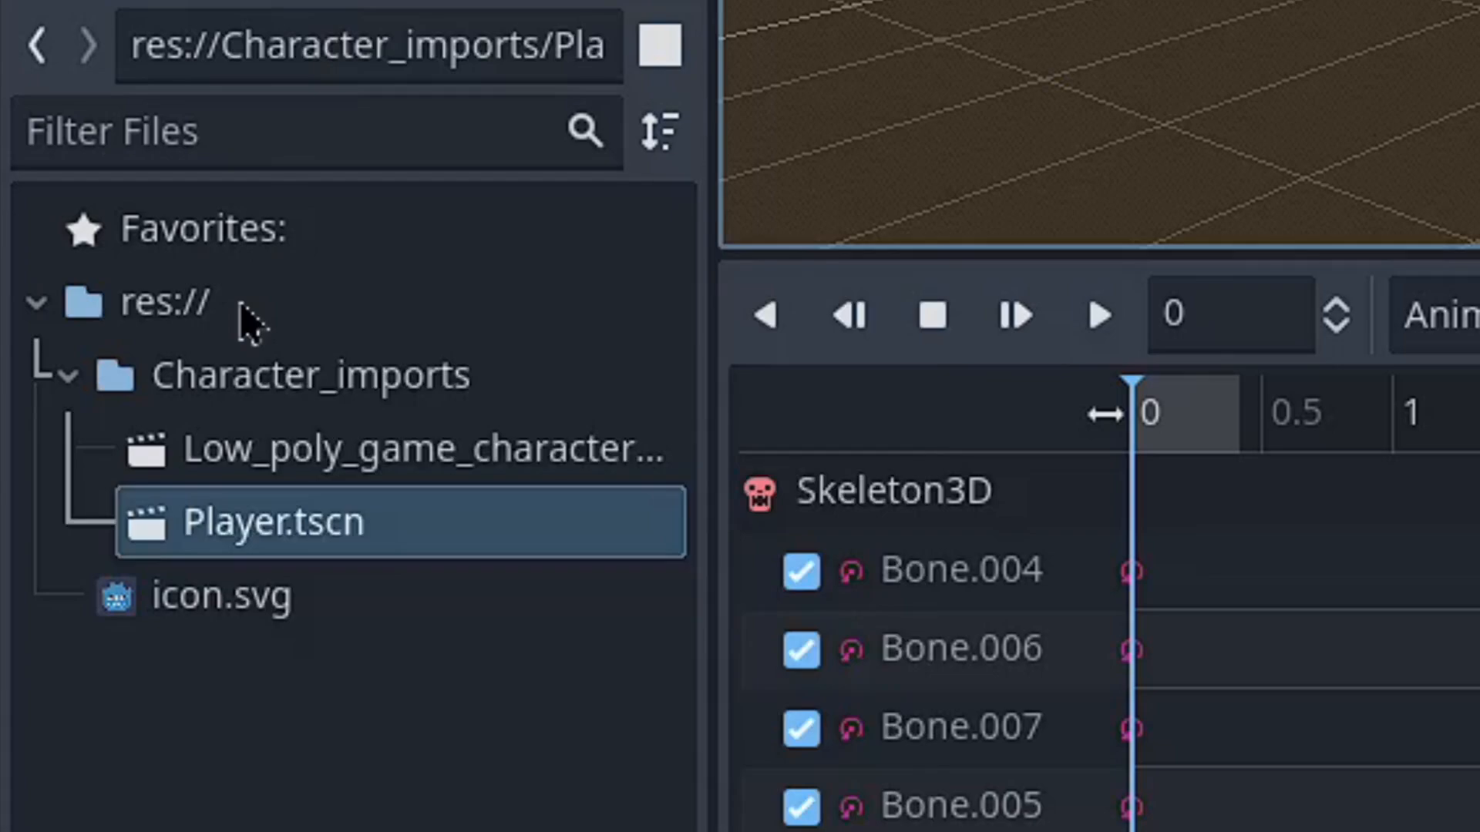
right_click(76, 536)
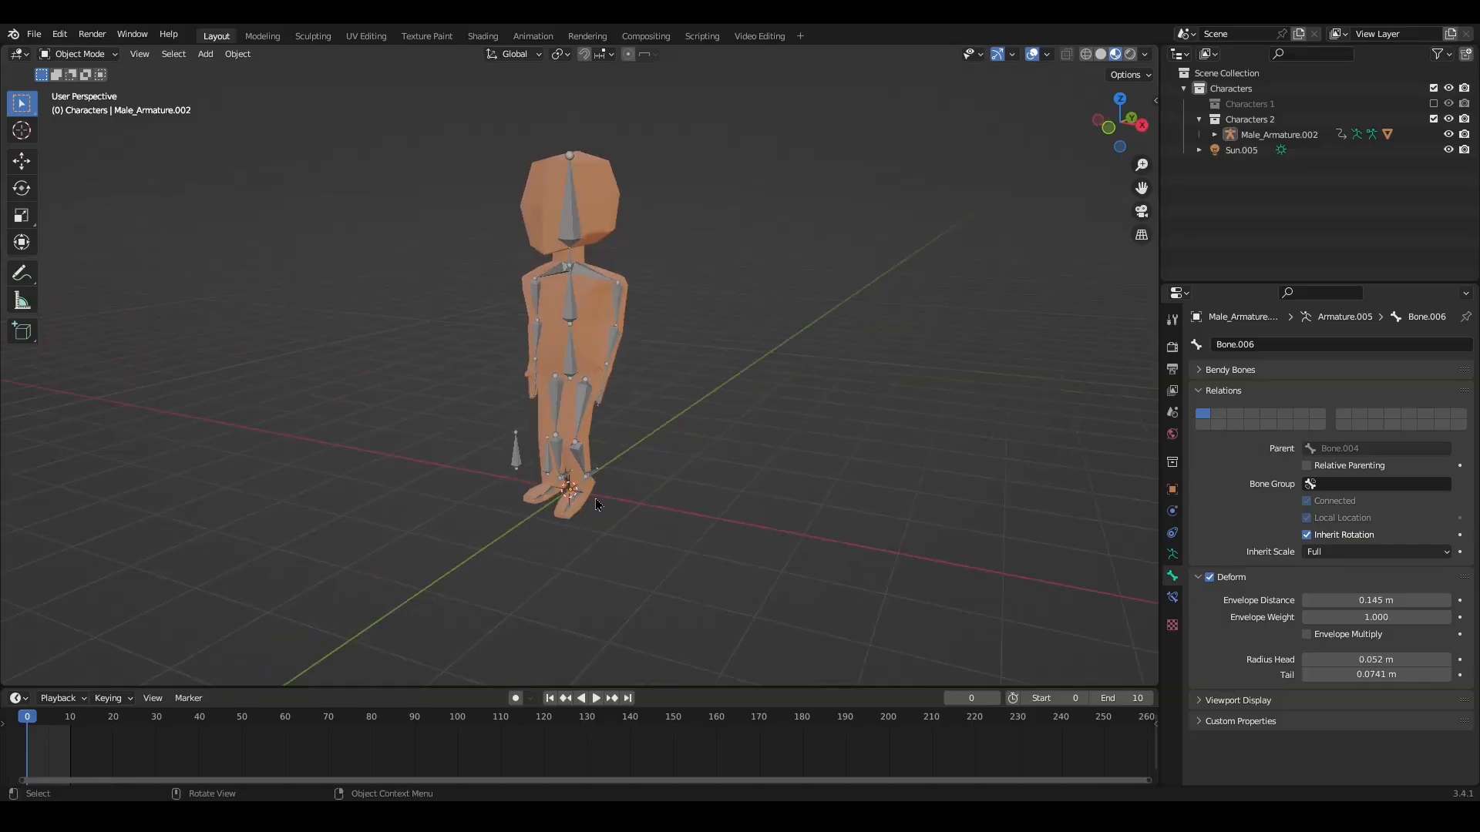
Step: Select all objects in the scene, including Male_Armature.002 and the sun light, in Object Mode
key(a)
click(649, 443)
key(a)
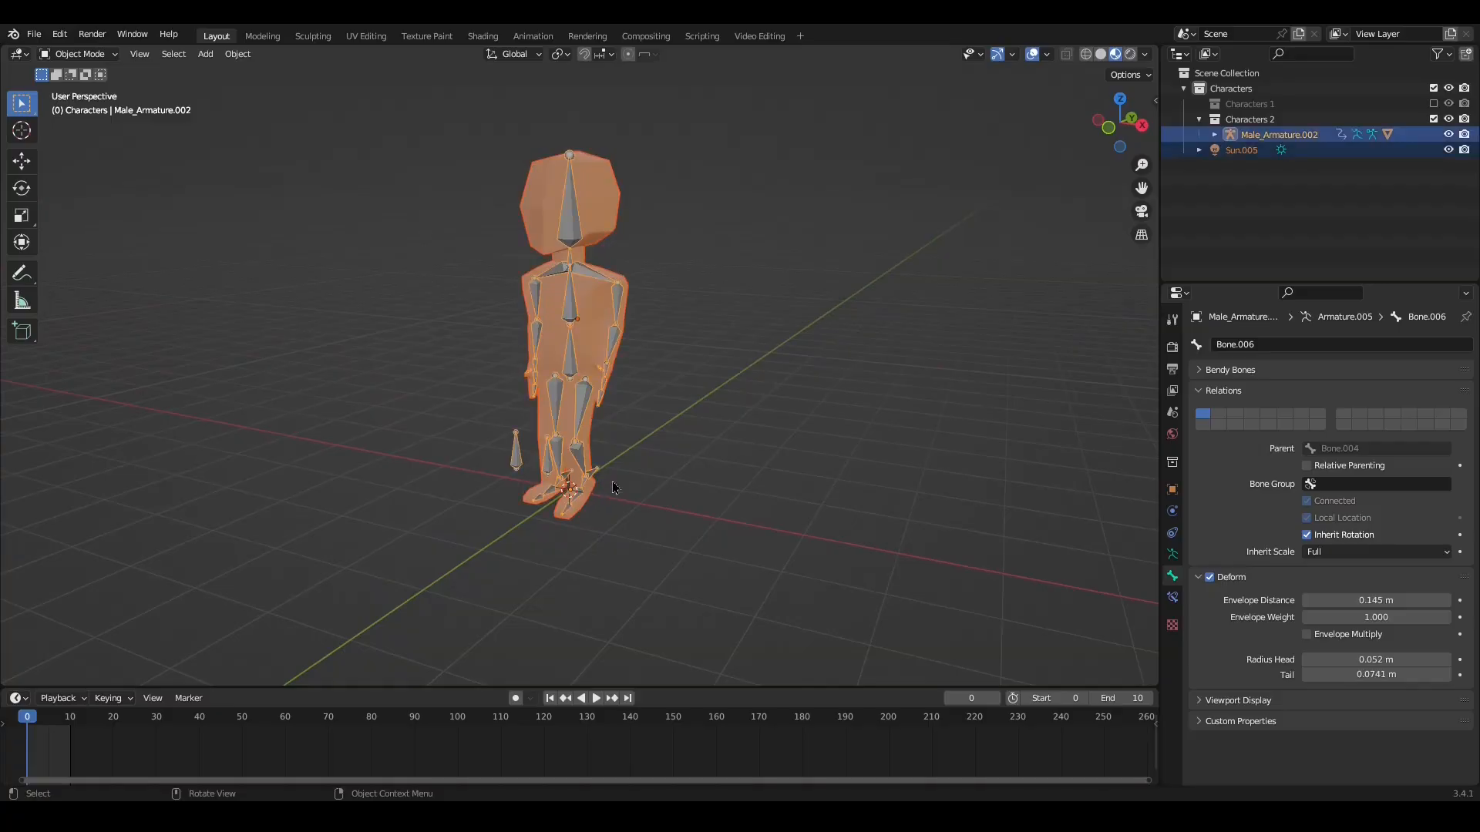
middle_drag(641, 396, 863, 395)
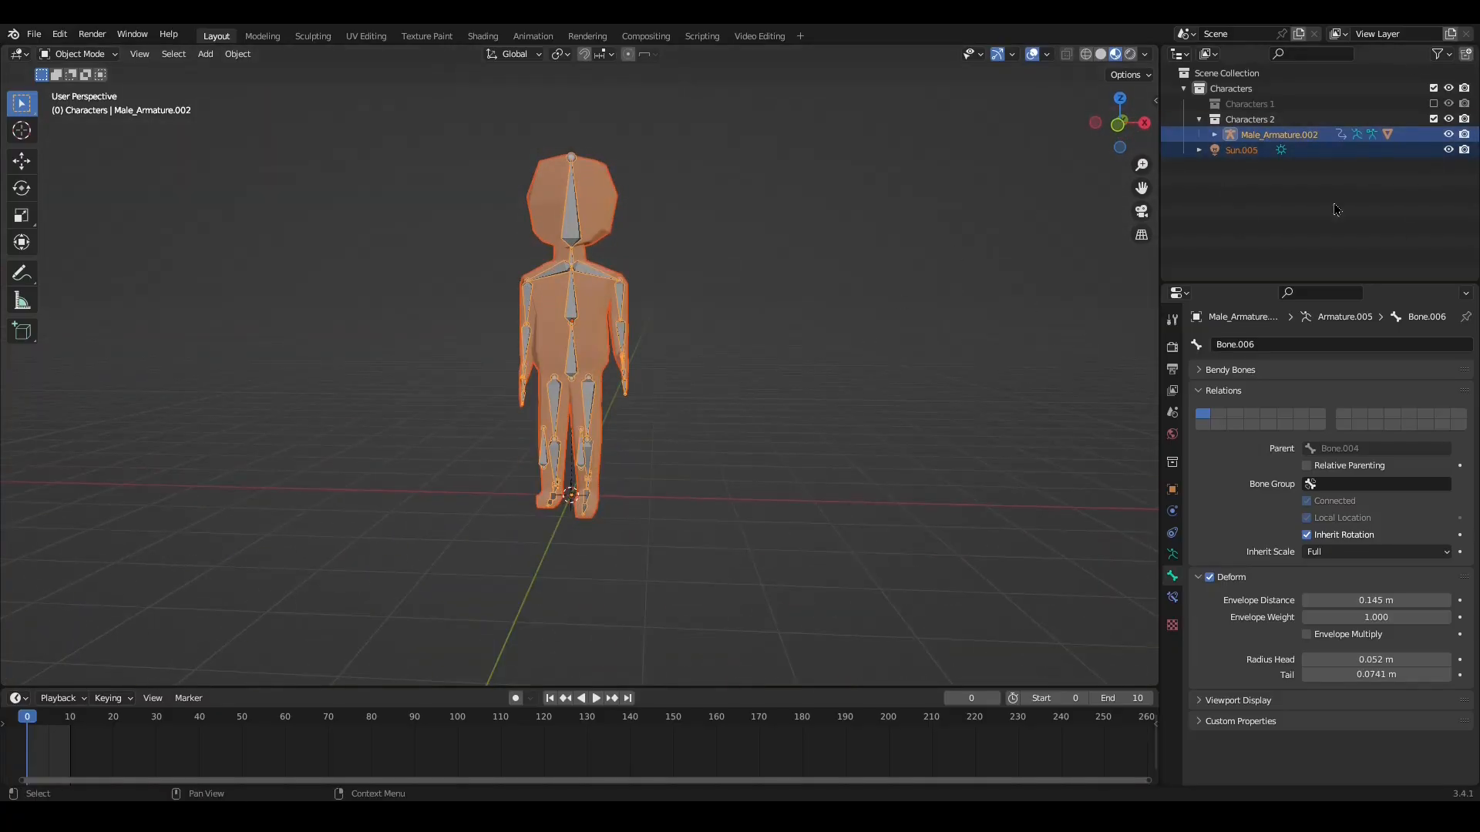
middle_drag(560, 429, 707, 430)
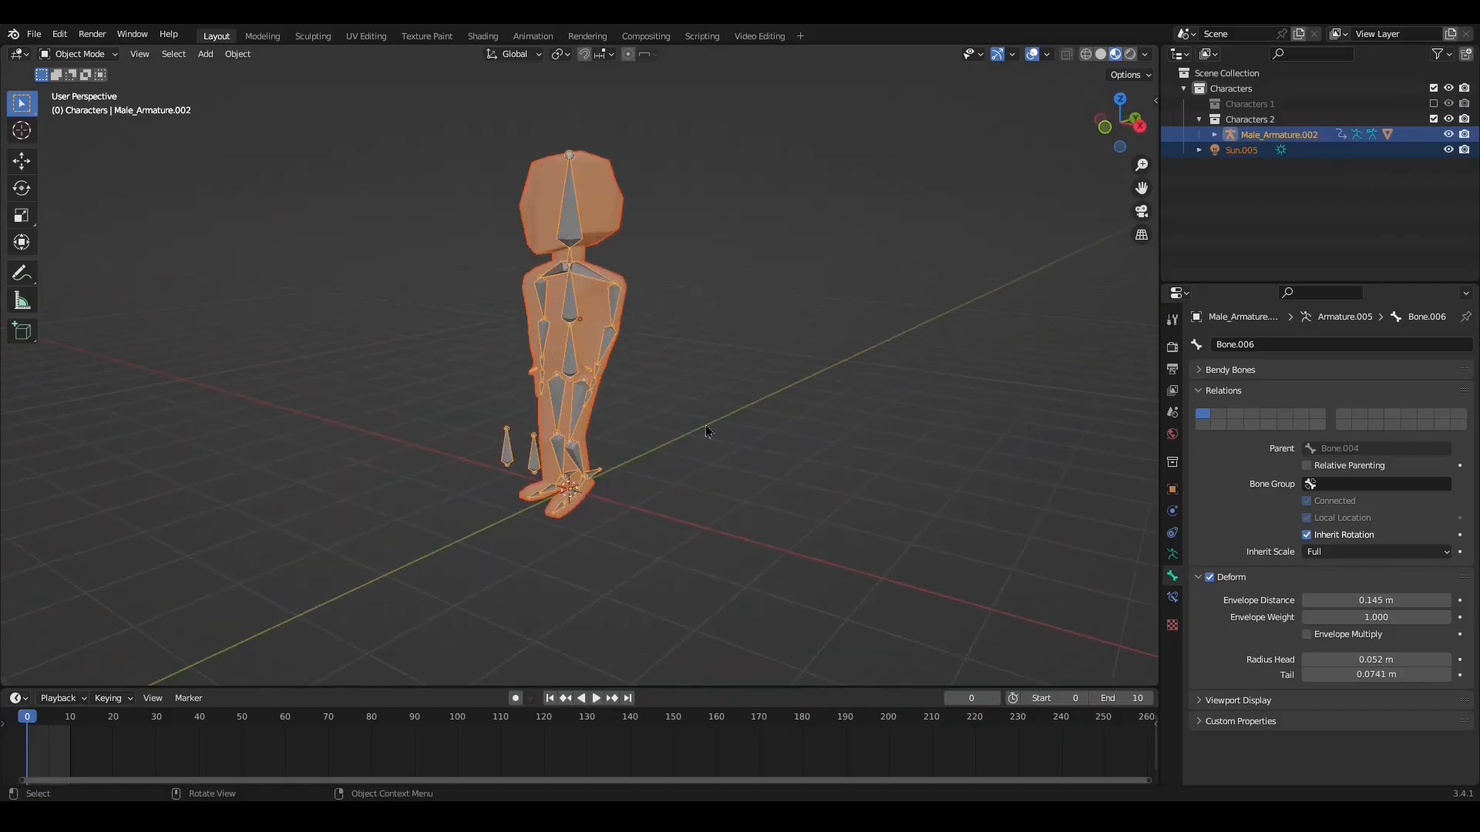
Step: Start a glTF 2.0 export of the selected objects in glTF Binary (.glb) format and review its Include and Transform options
click(34, 35)
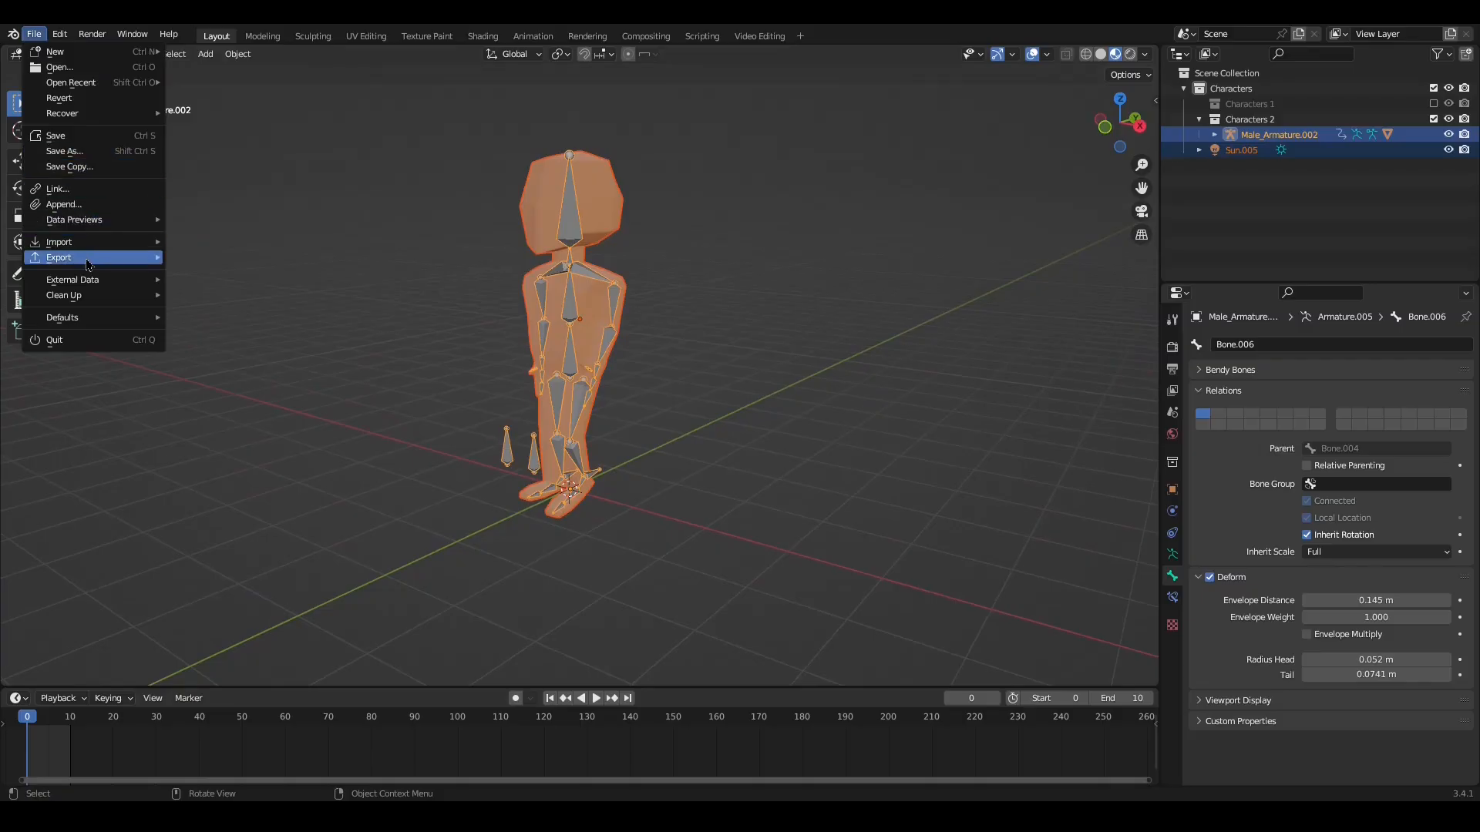
mouse_move(70, 264)
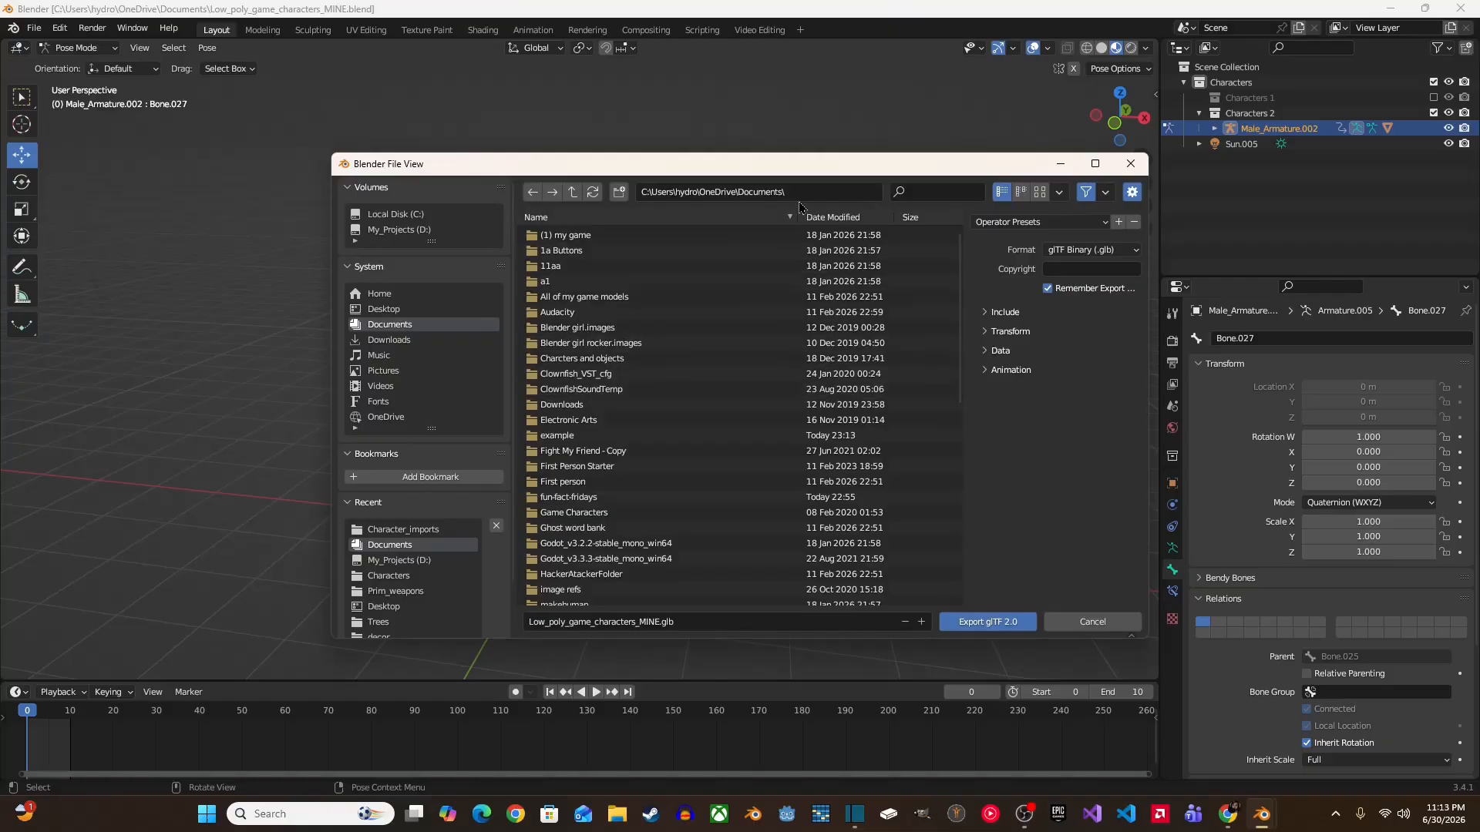
click(796, 192)
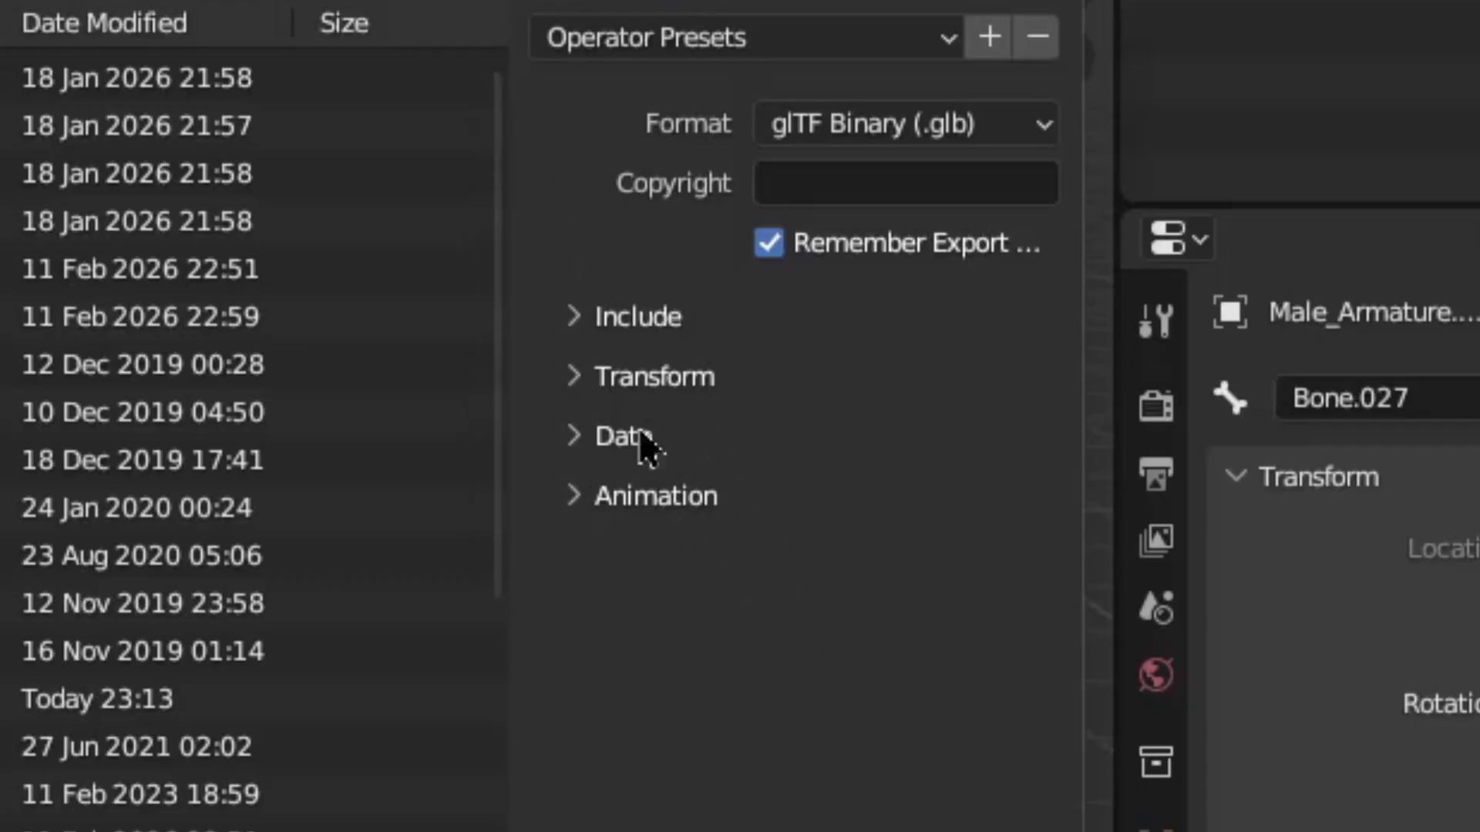
click(655, 325)
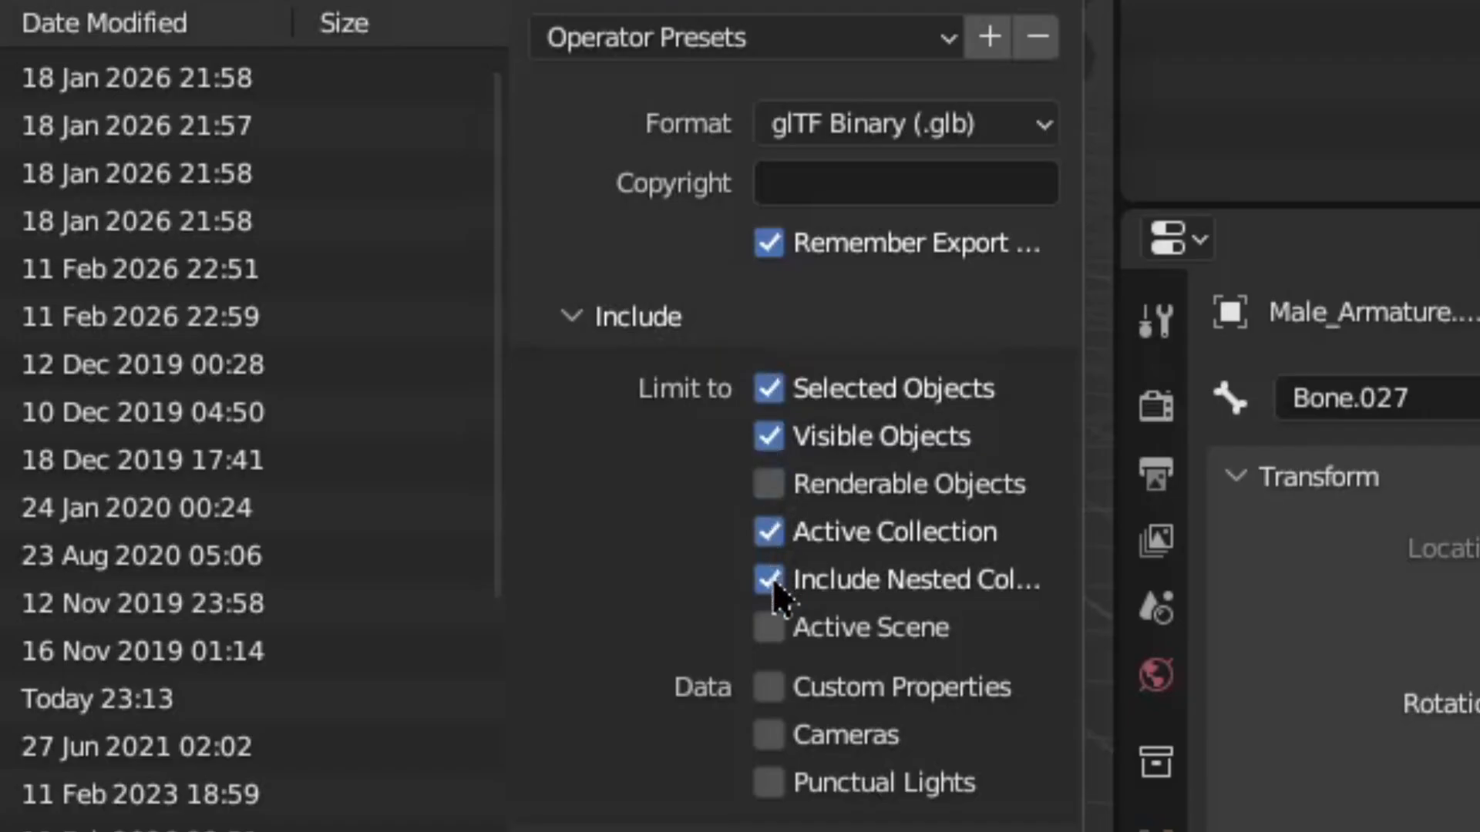
click(638, 317)
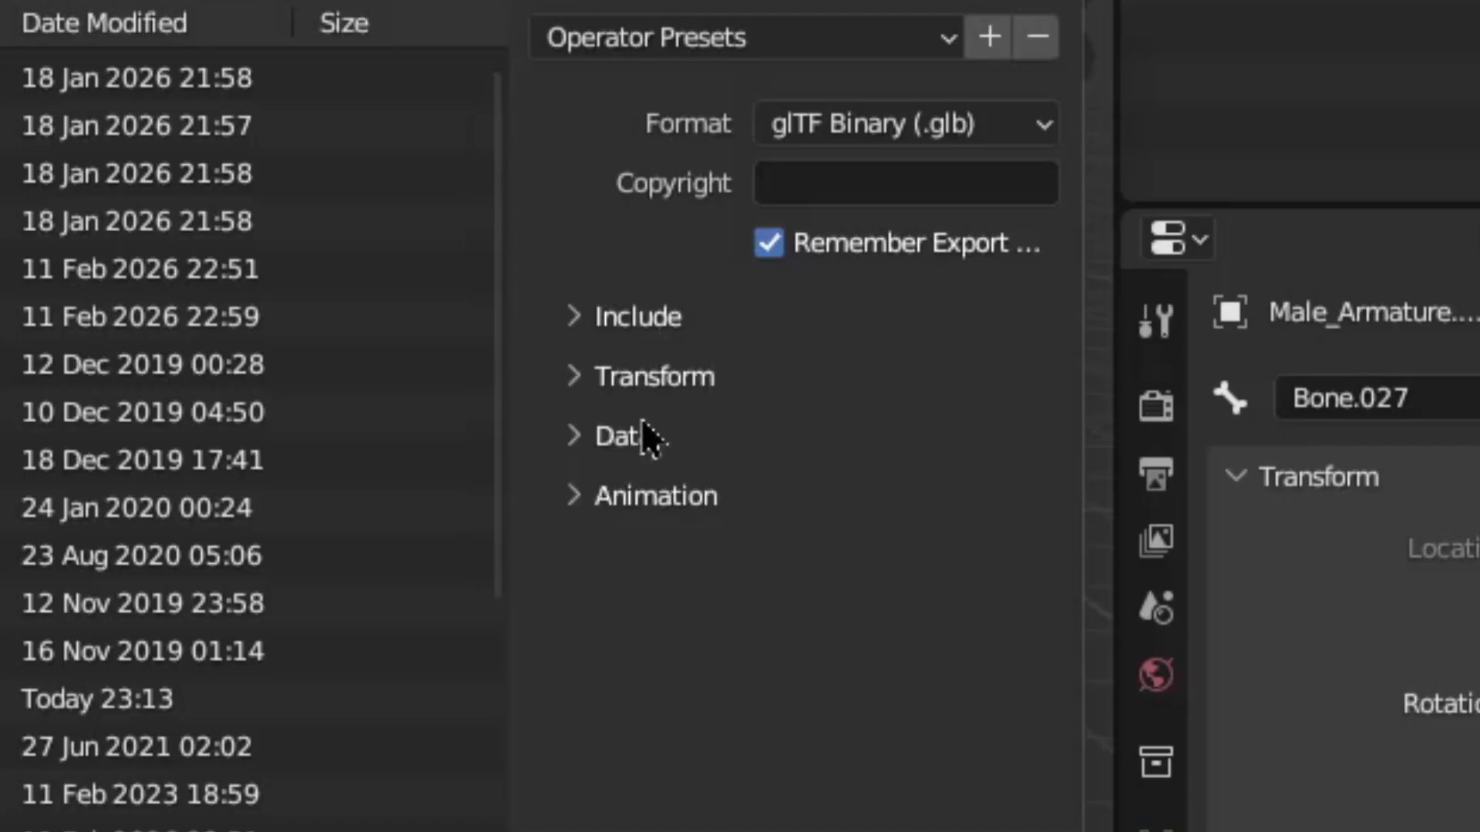
click(620, 378)
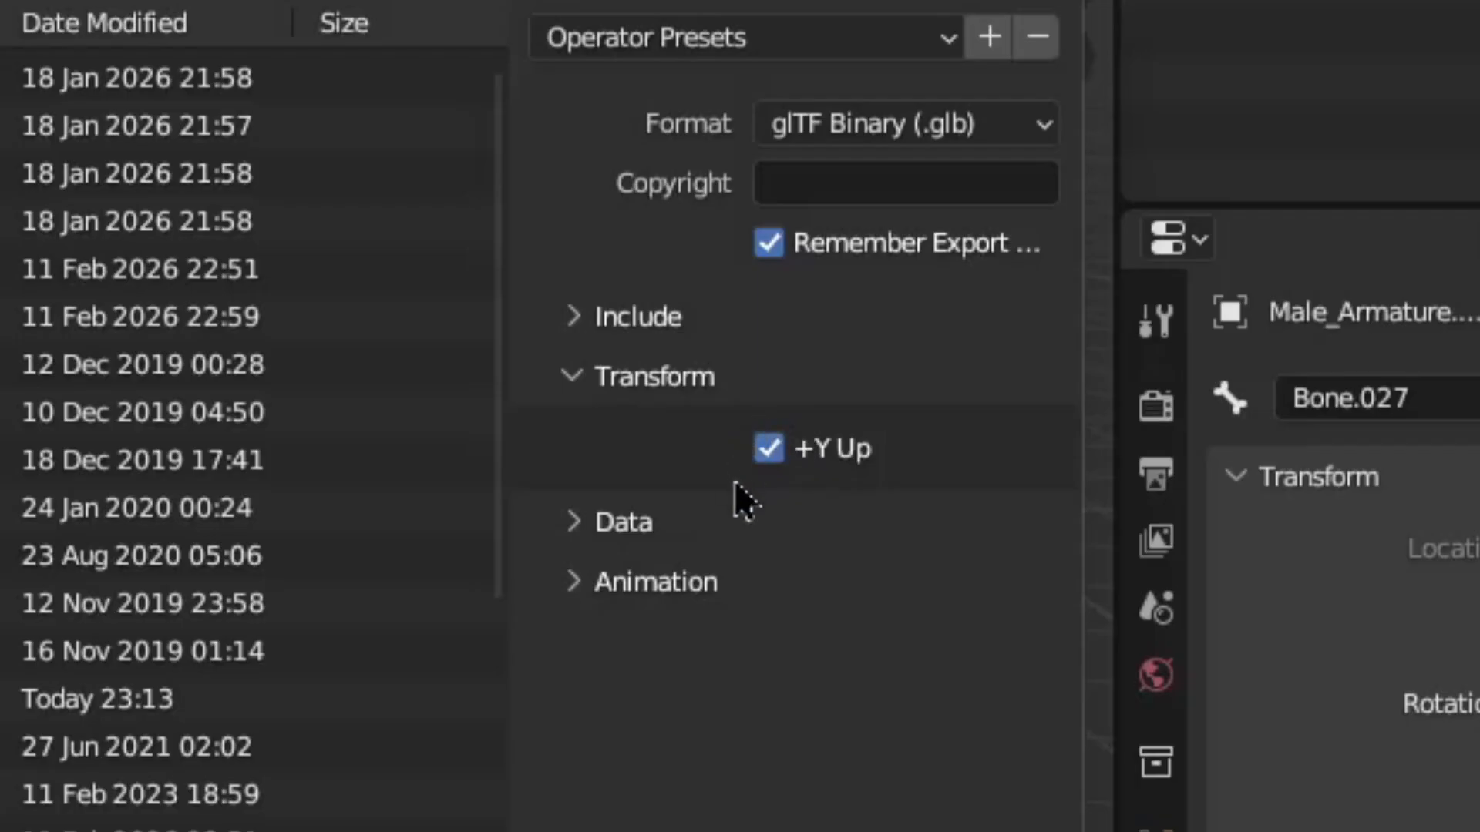
click(597, 380)
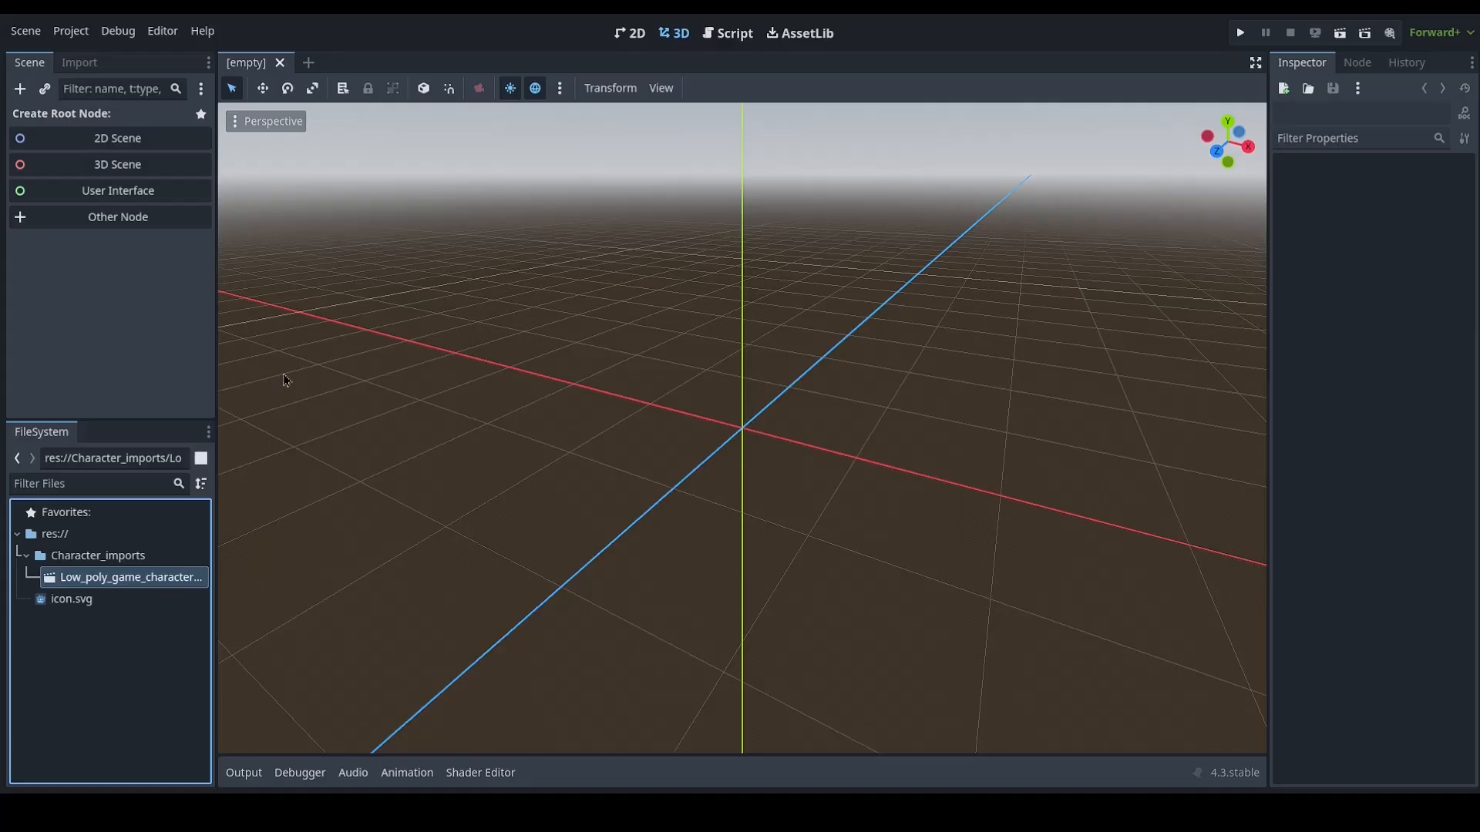
Step: In Godot, place the Low_poly_game_characters_MINE model in a 3D scene and inspect the character and its AnimationPlayer
drag(283, 378, 323, 379)
scroll(697, 362, up, 5)
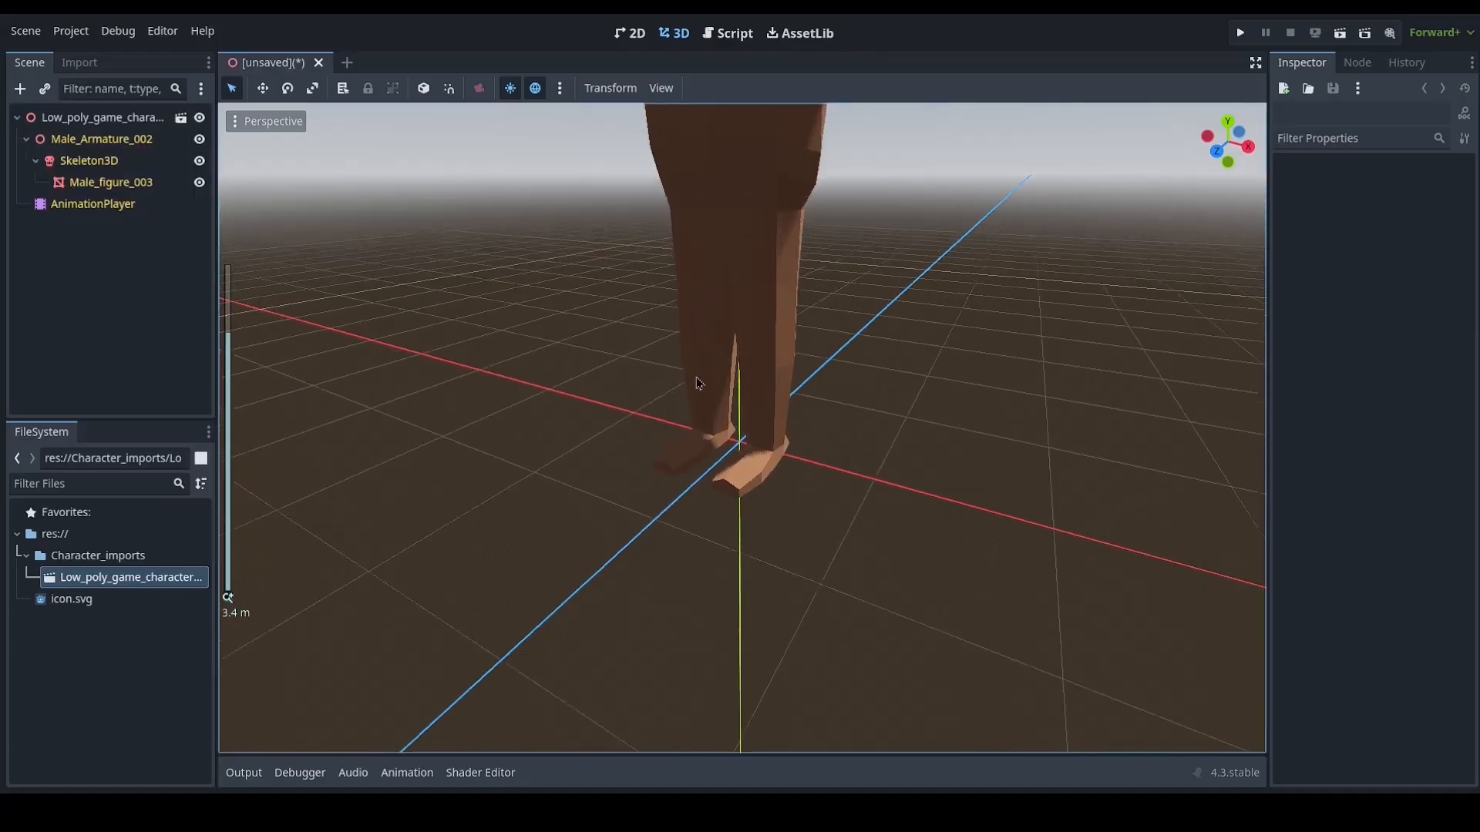
scroll(706, 562, down, 10)
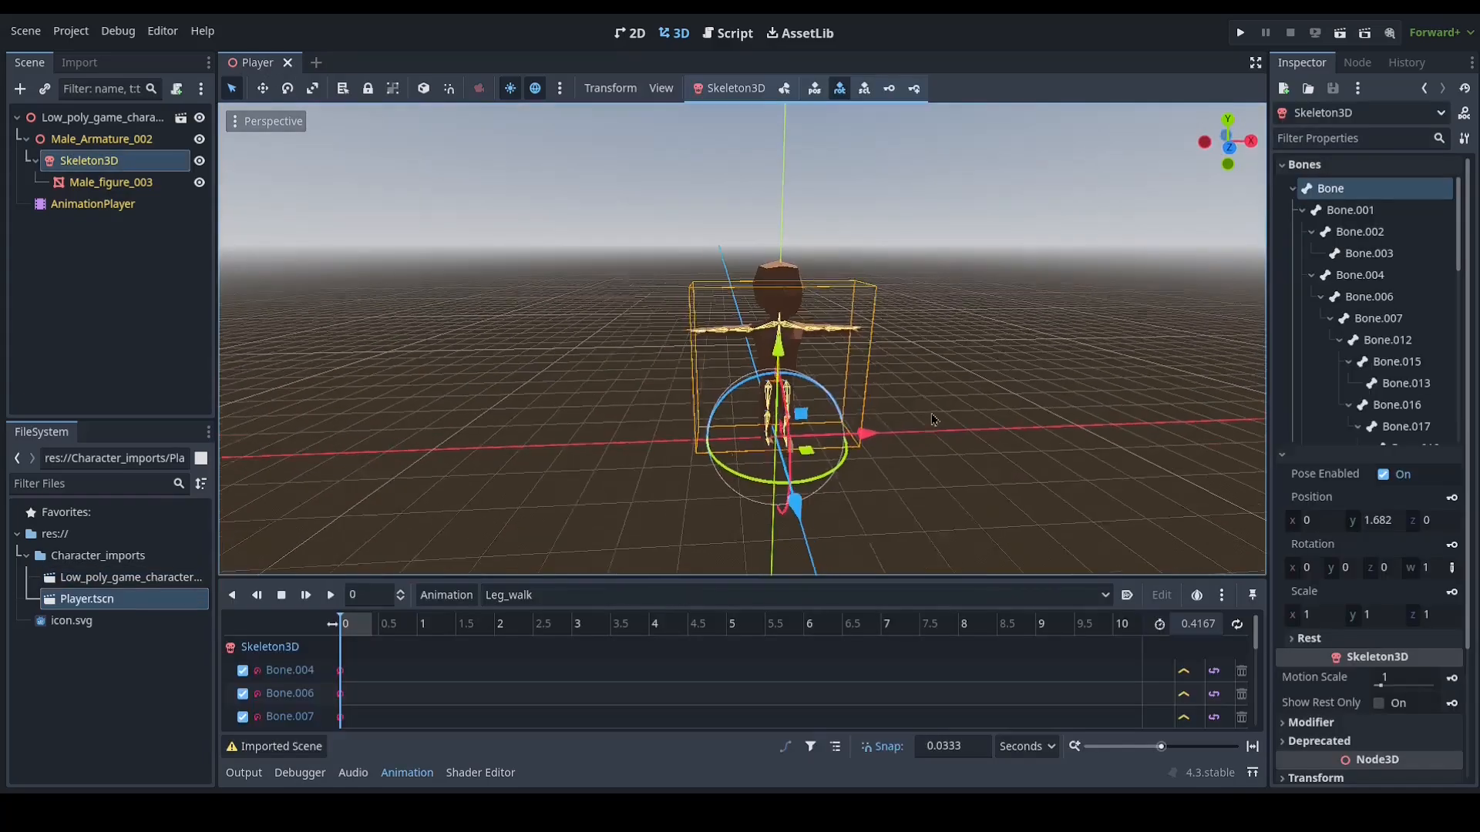
scroll(888, 423, up, 3)
middle_drag(888, 423, 716, 362)
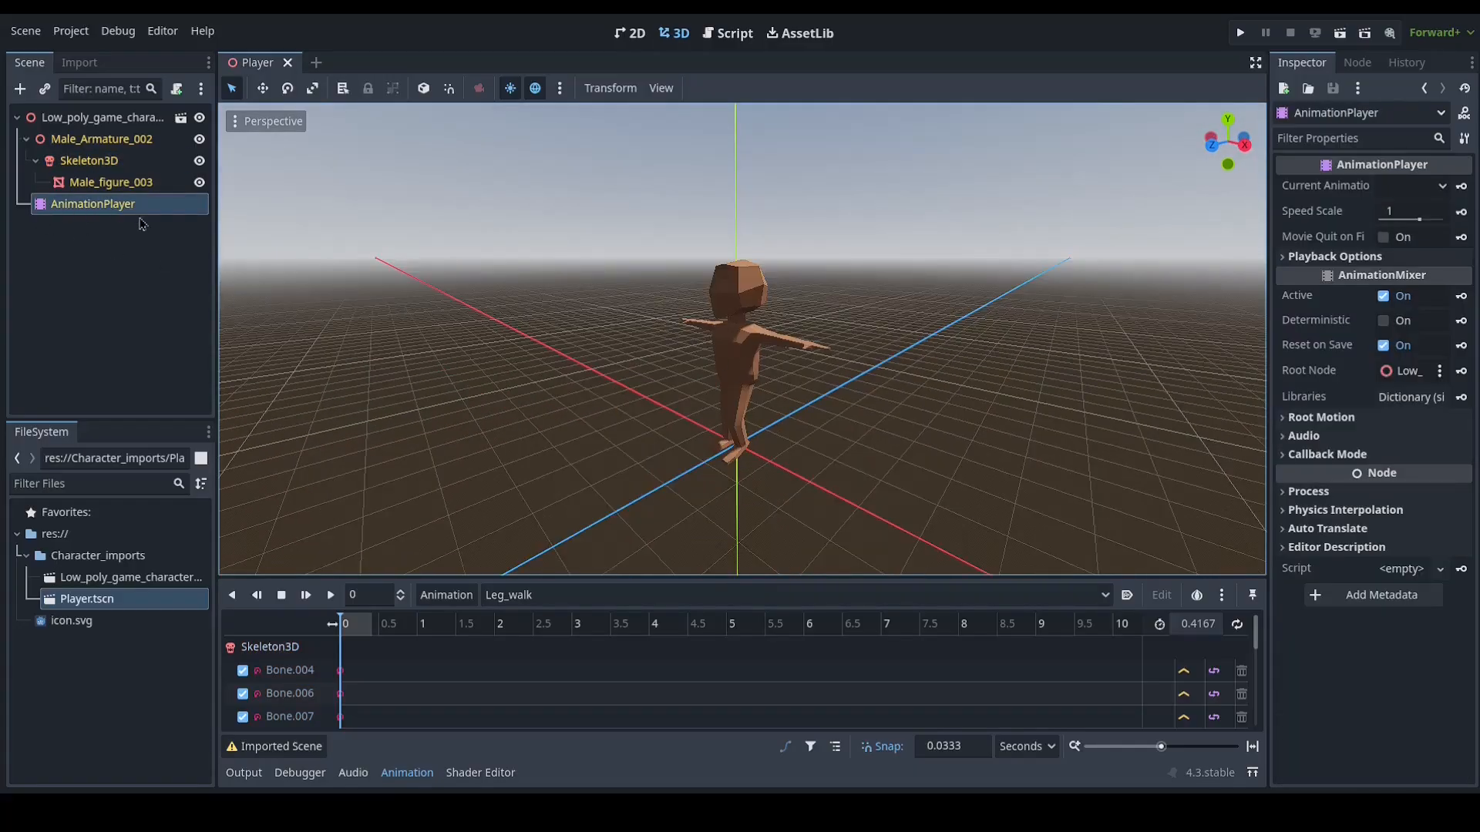
click(529, 599)
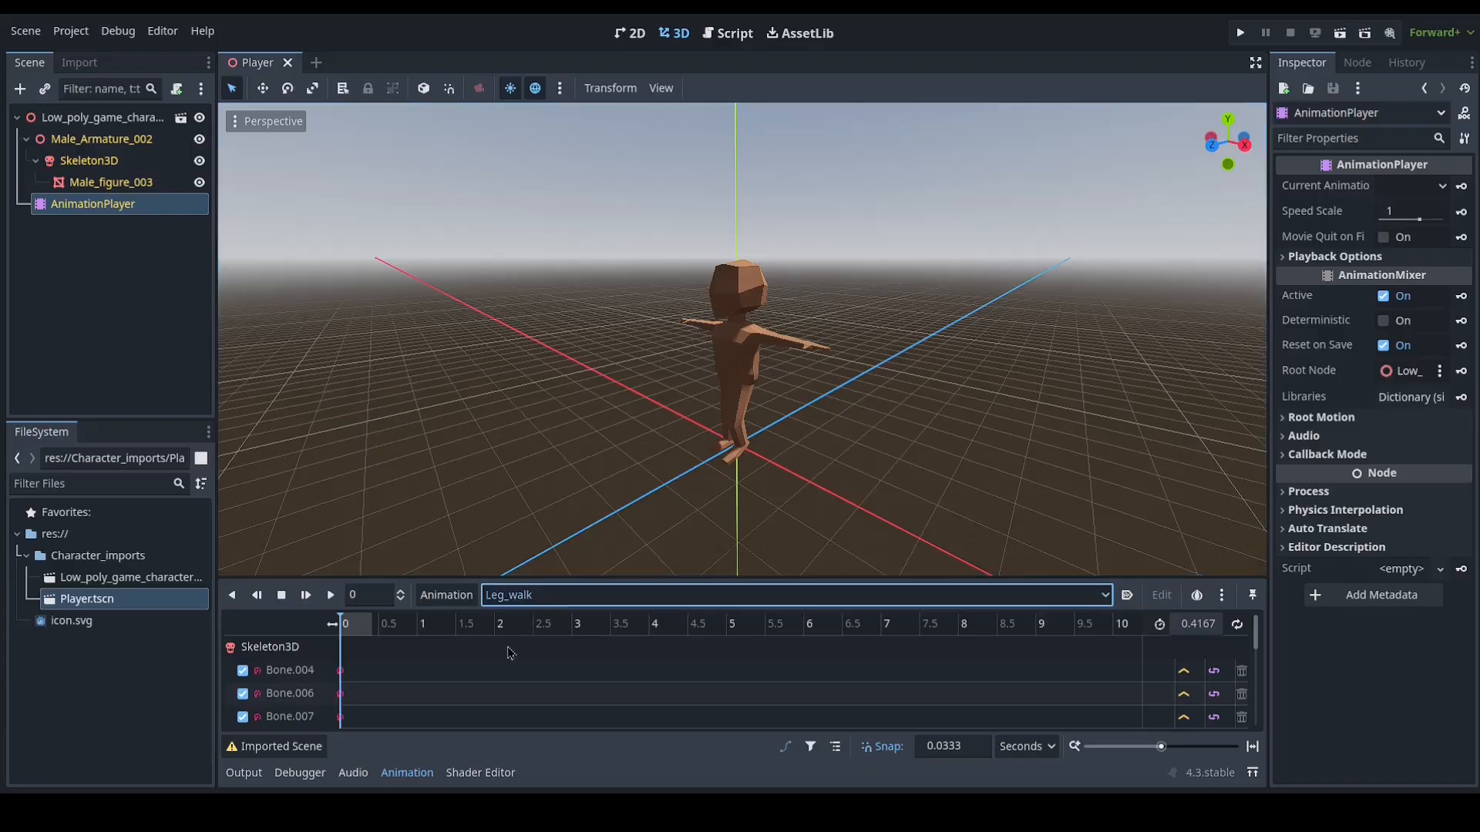
middle_drag(431, 532, 308, 308)
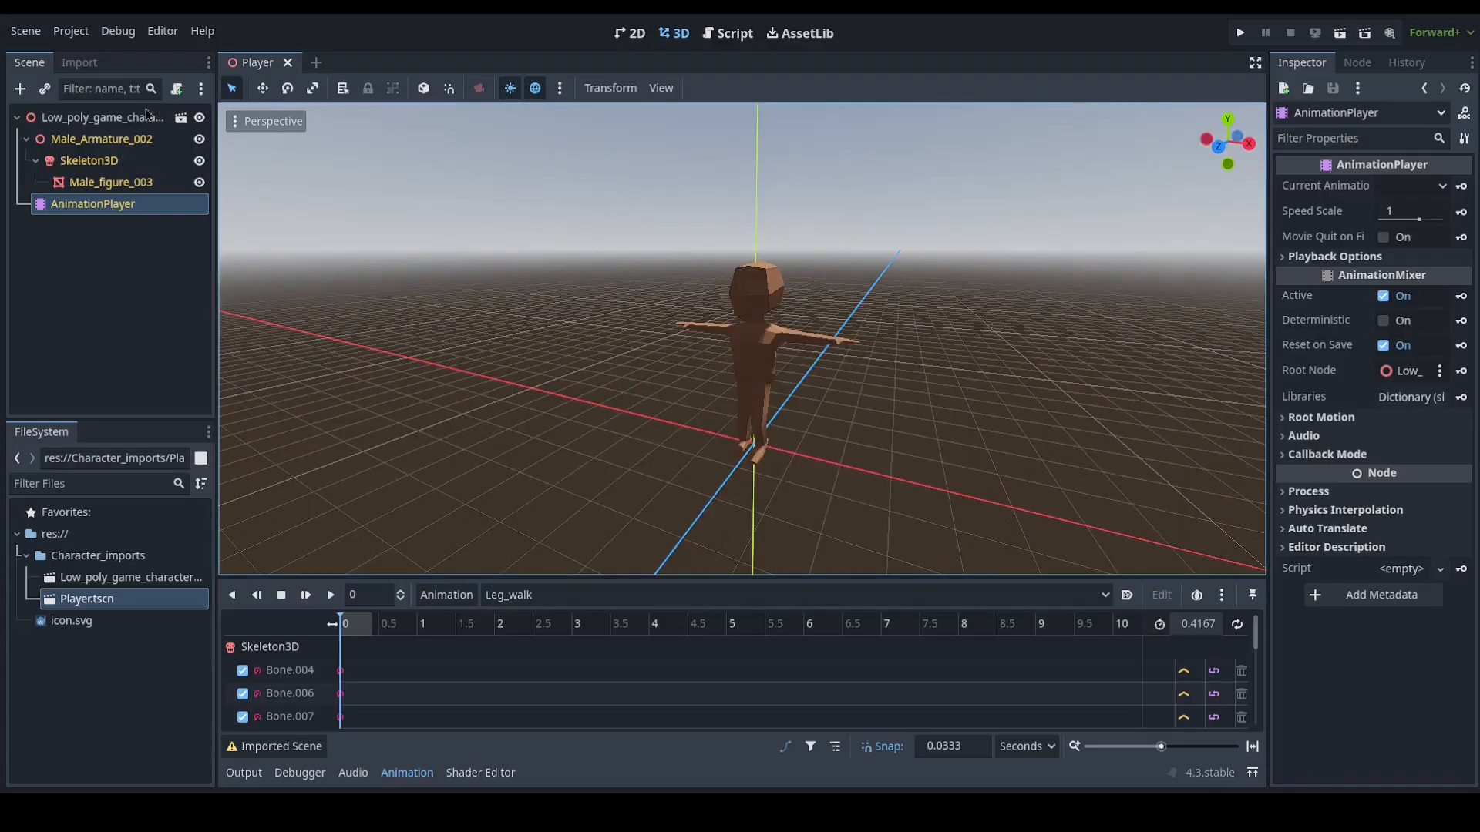
Step: Add an AnimationTree node to the Player scene and locate its Tree Root property
click(20, 89)
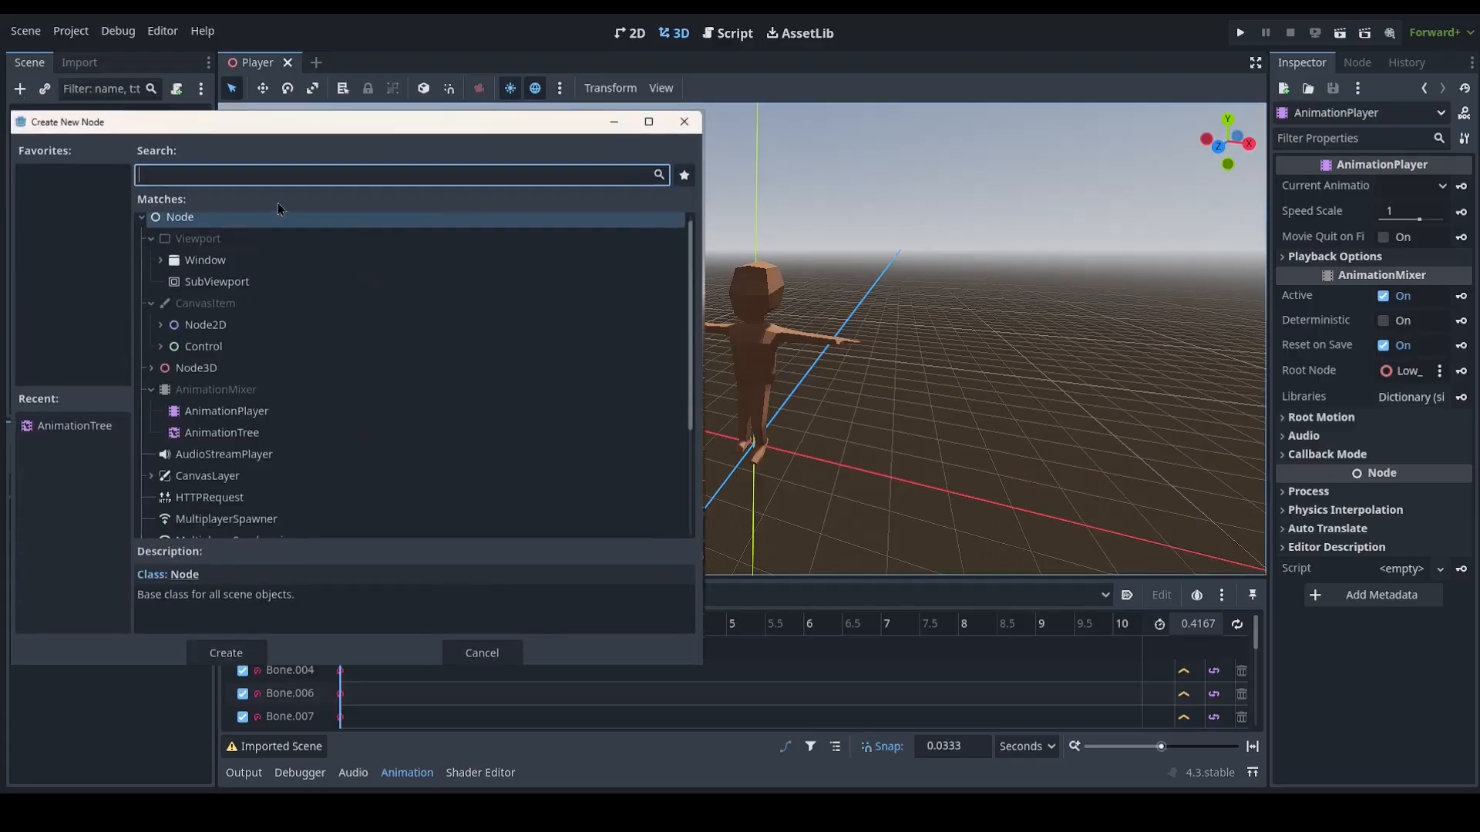
text(anim)
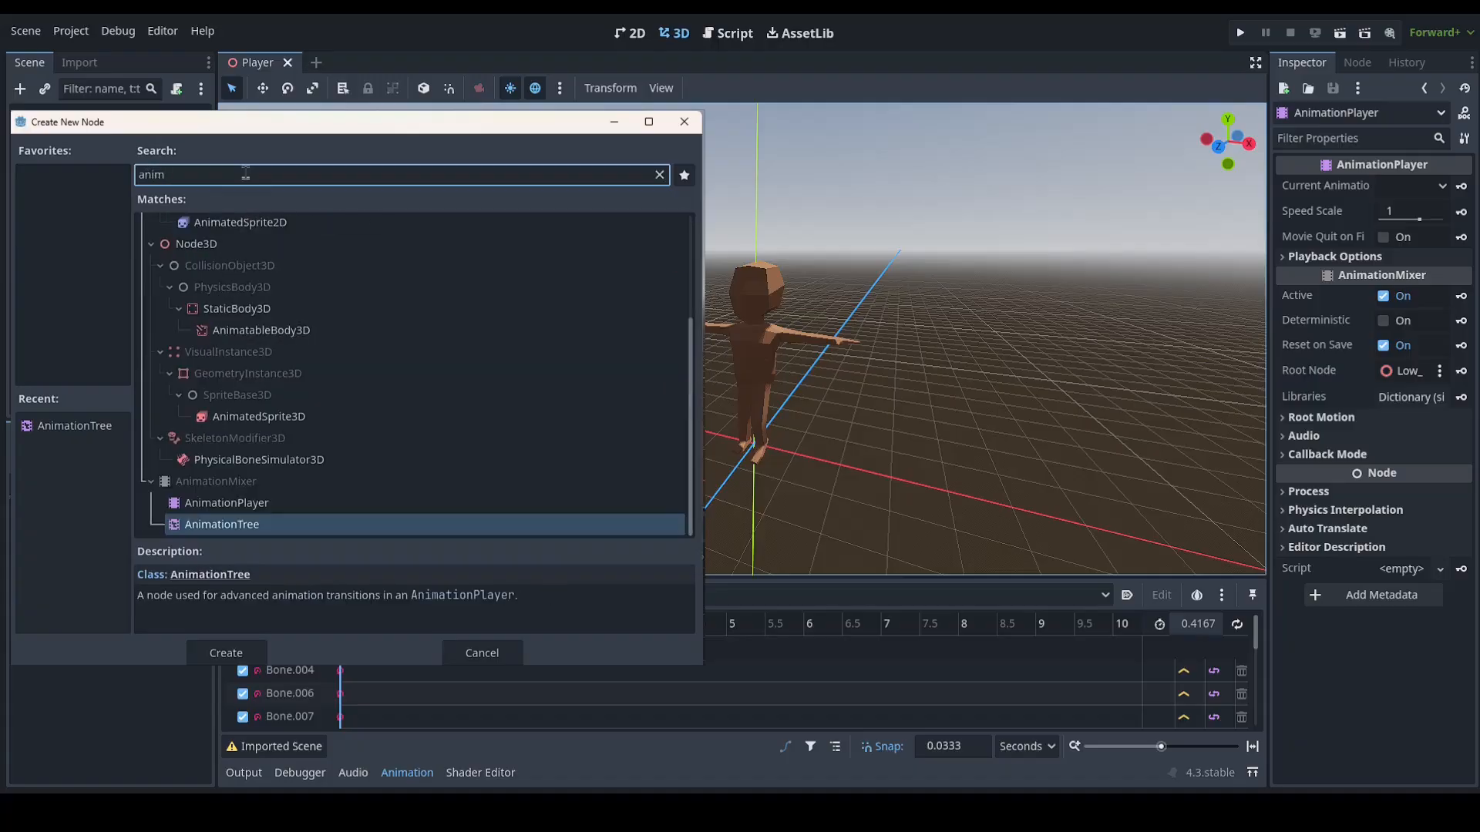
double_click(246, 524)
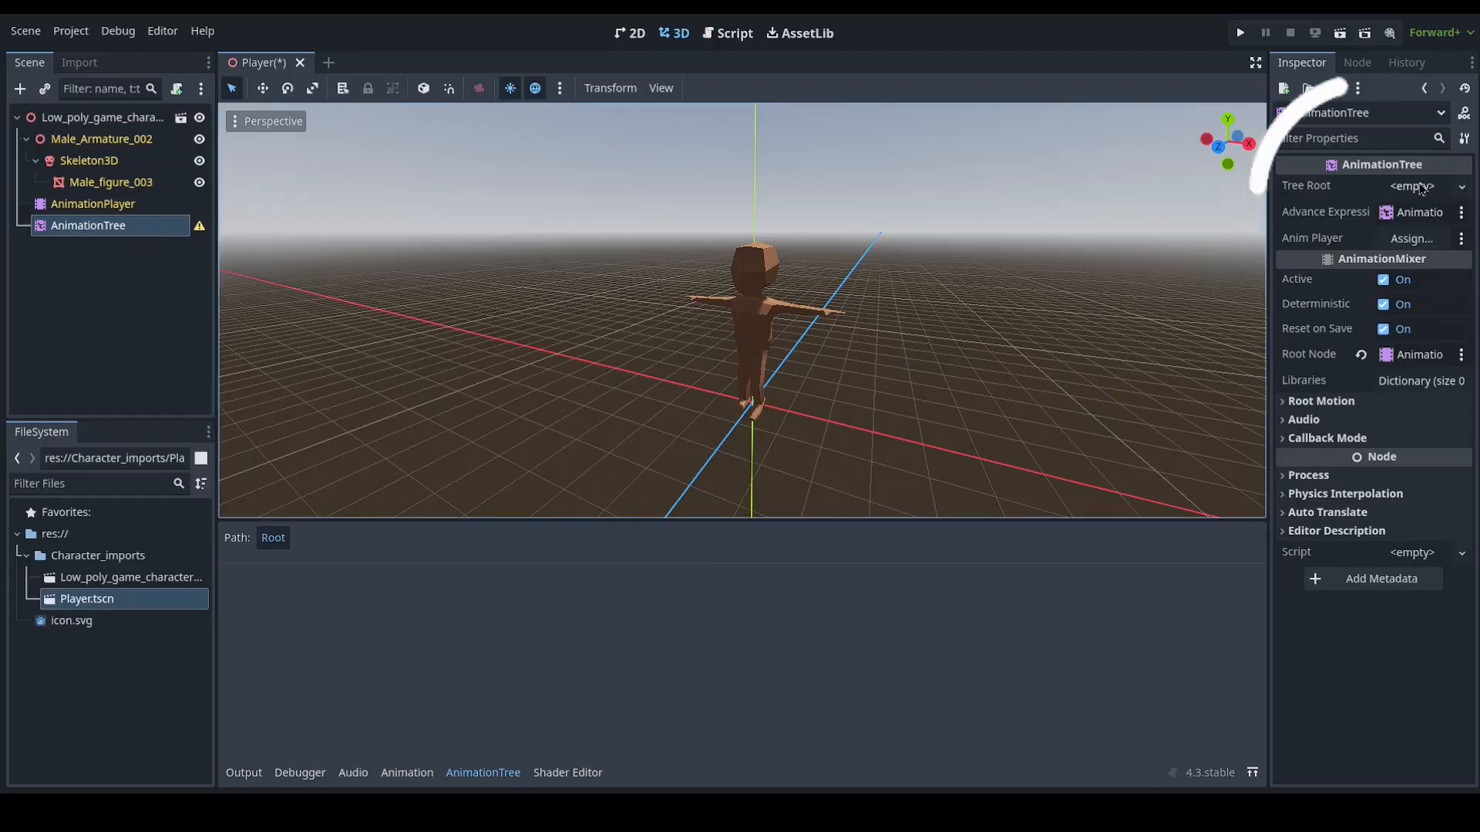
click(1318, 190)
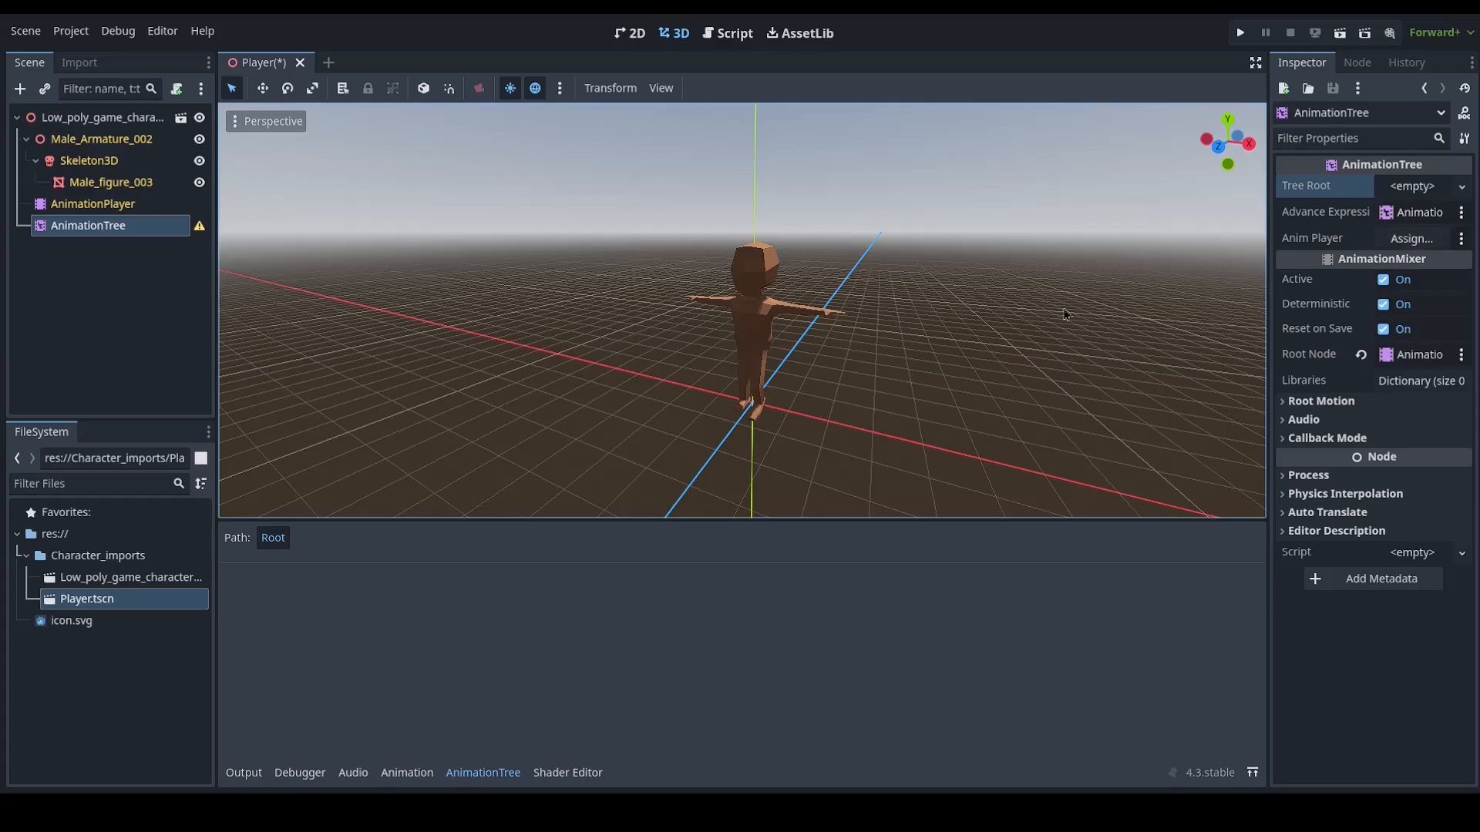
Step: Check the AnimationPlayer's tracks and assign the AnimationPlayer as the AnimationTree's Anim Player
click(83, 207)
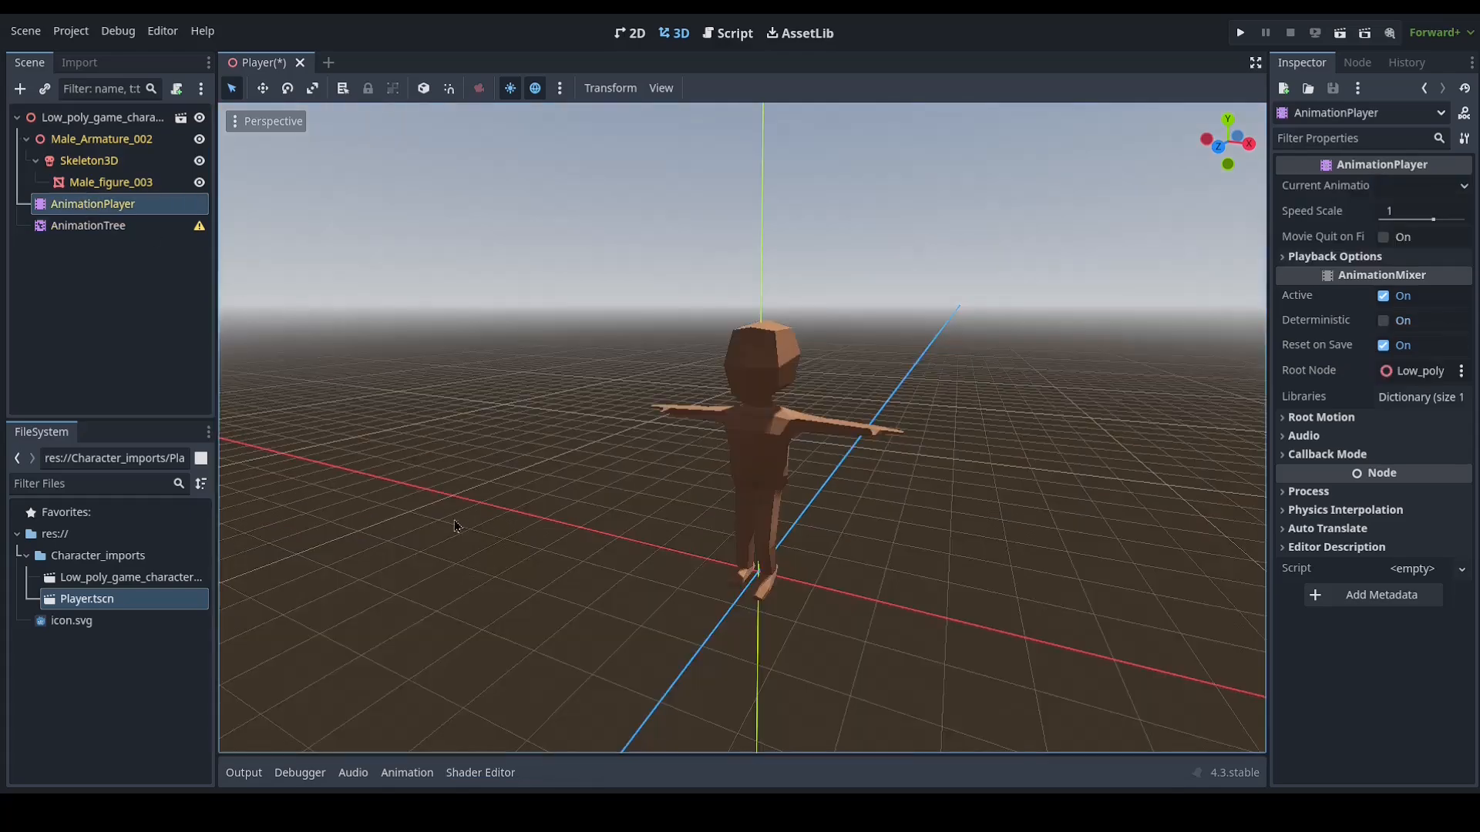
click(407, 772)
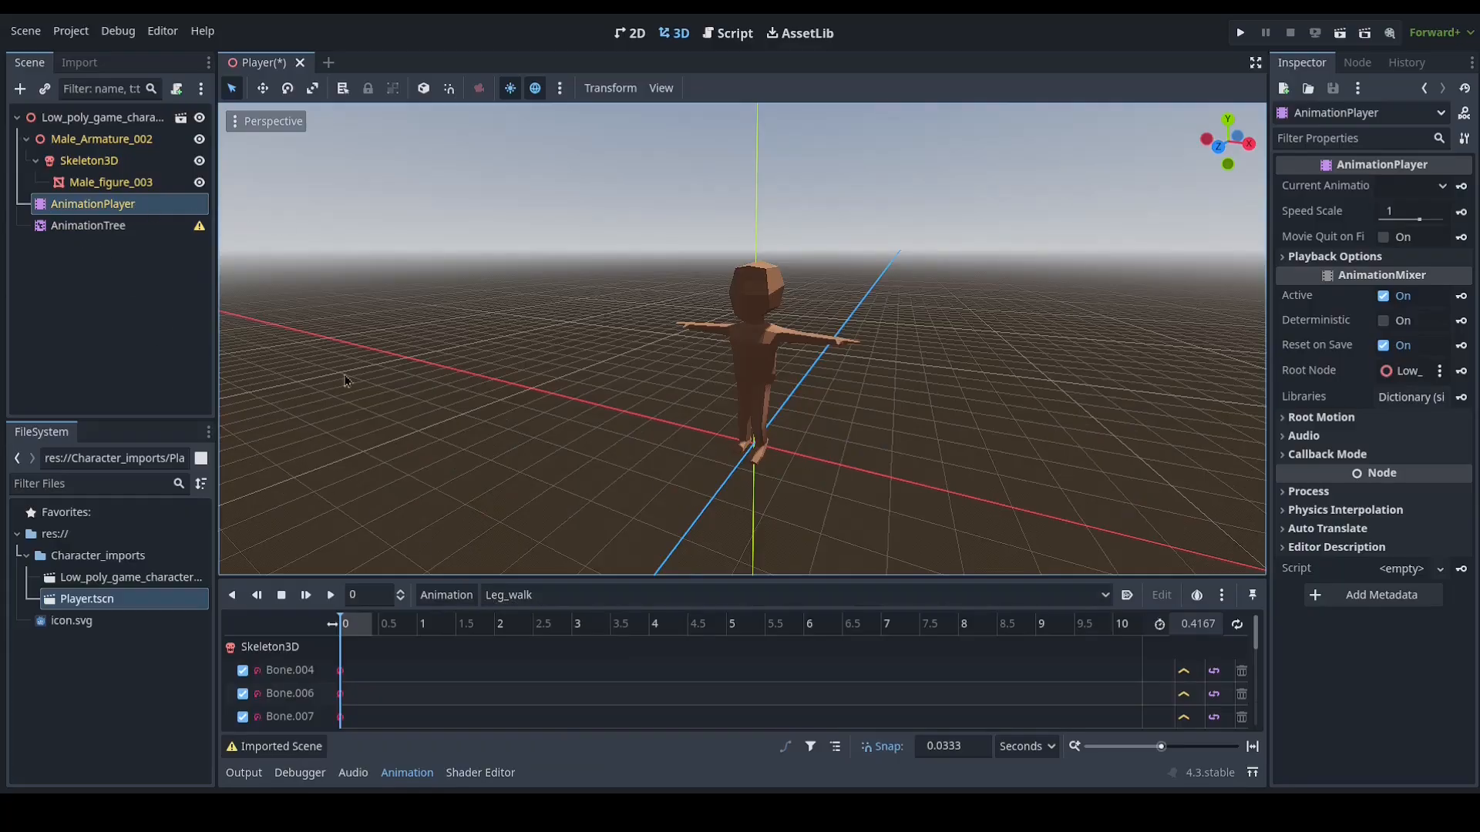
click(104, 226)
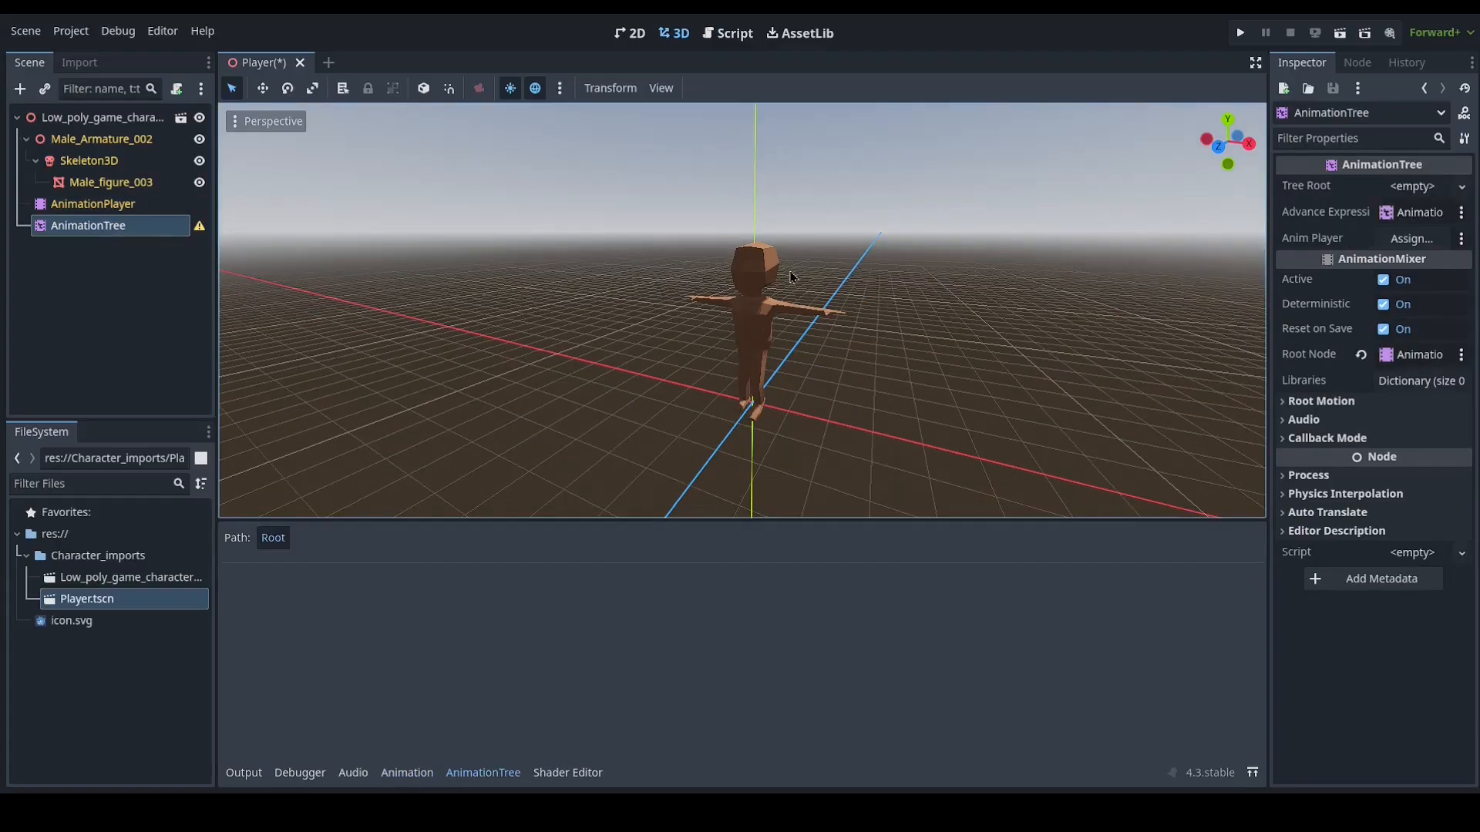
click(1422, 240)
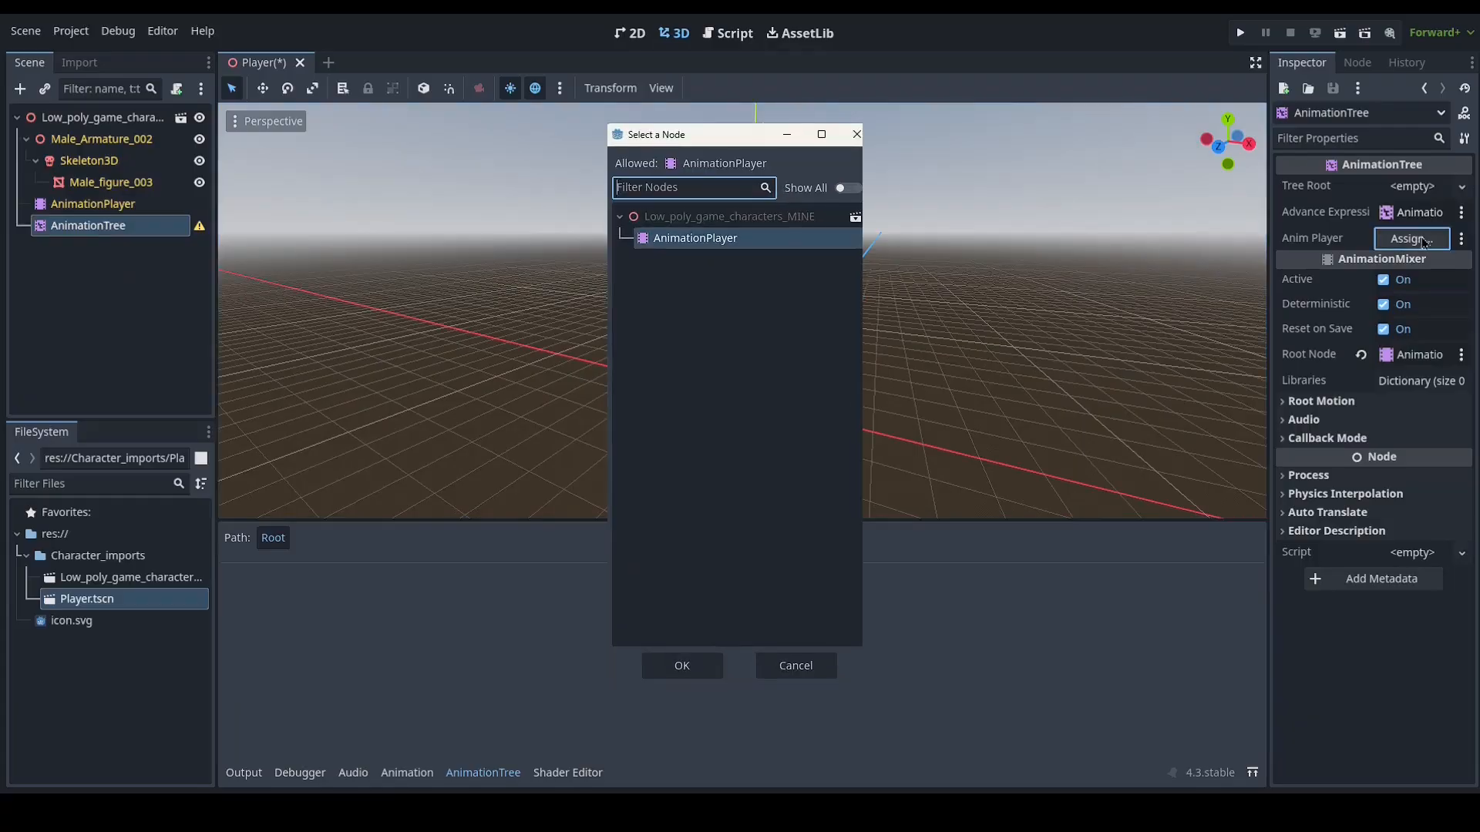
double_click(690, 241)
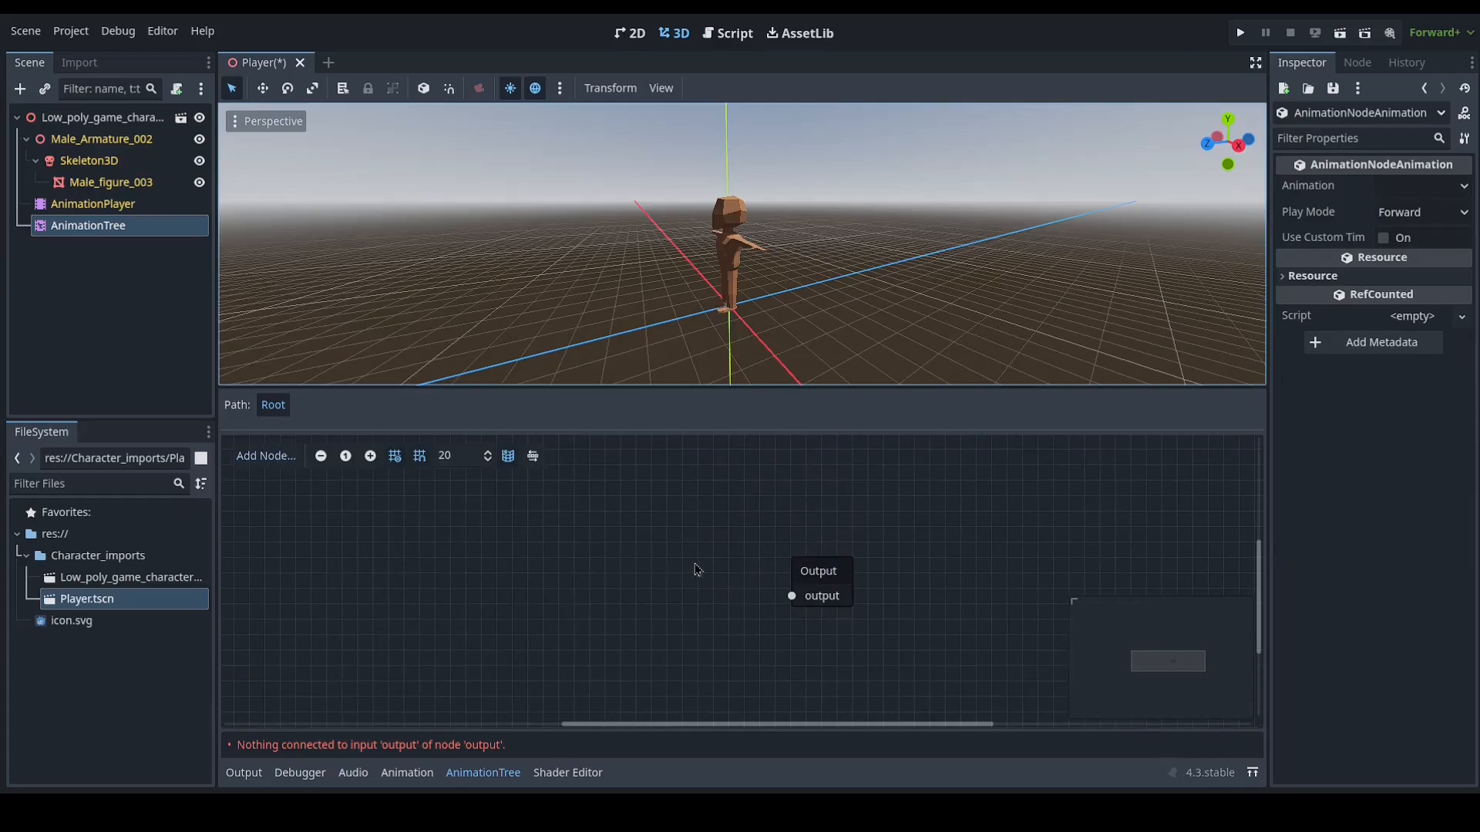
Step: Add a StateMachine node to the root blend tree, duplicate it below, and move the Output node farther away
right_click(697, 724)
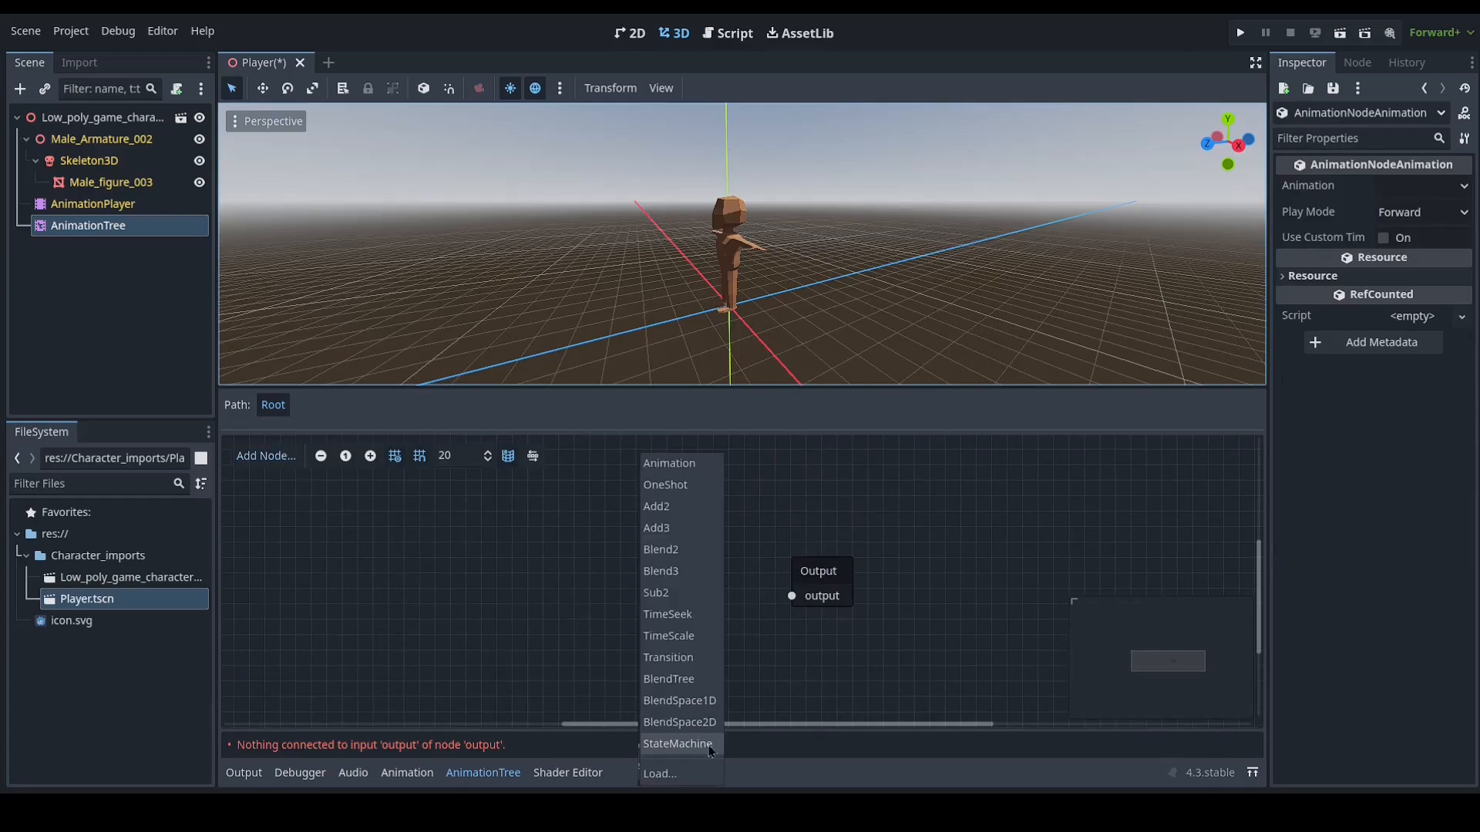
click(678, 744)
drag(721, 607, 645, 545)
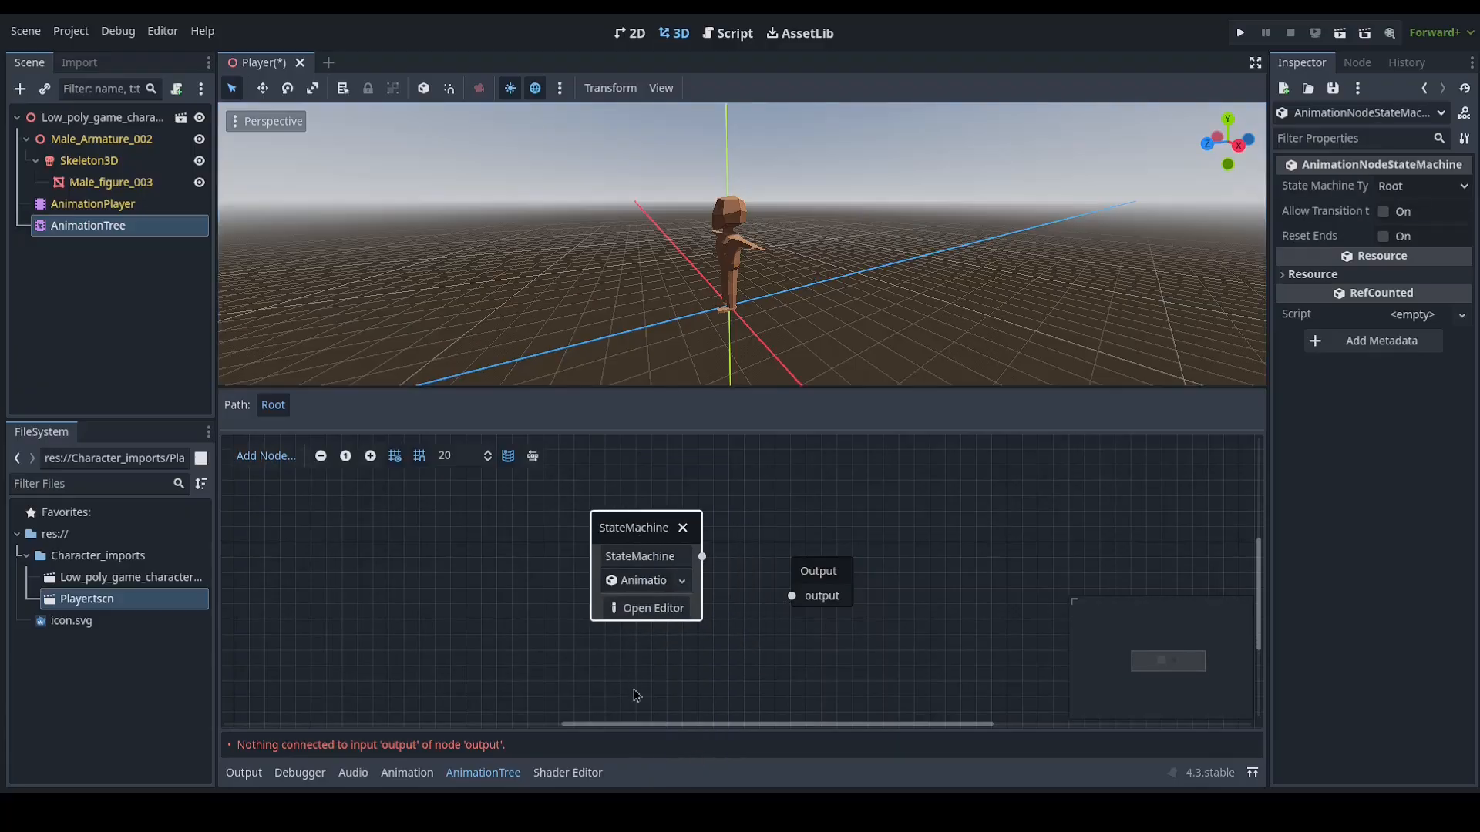
key(ctrl+d)
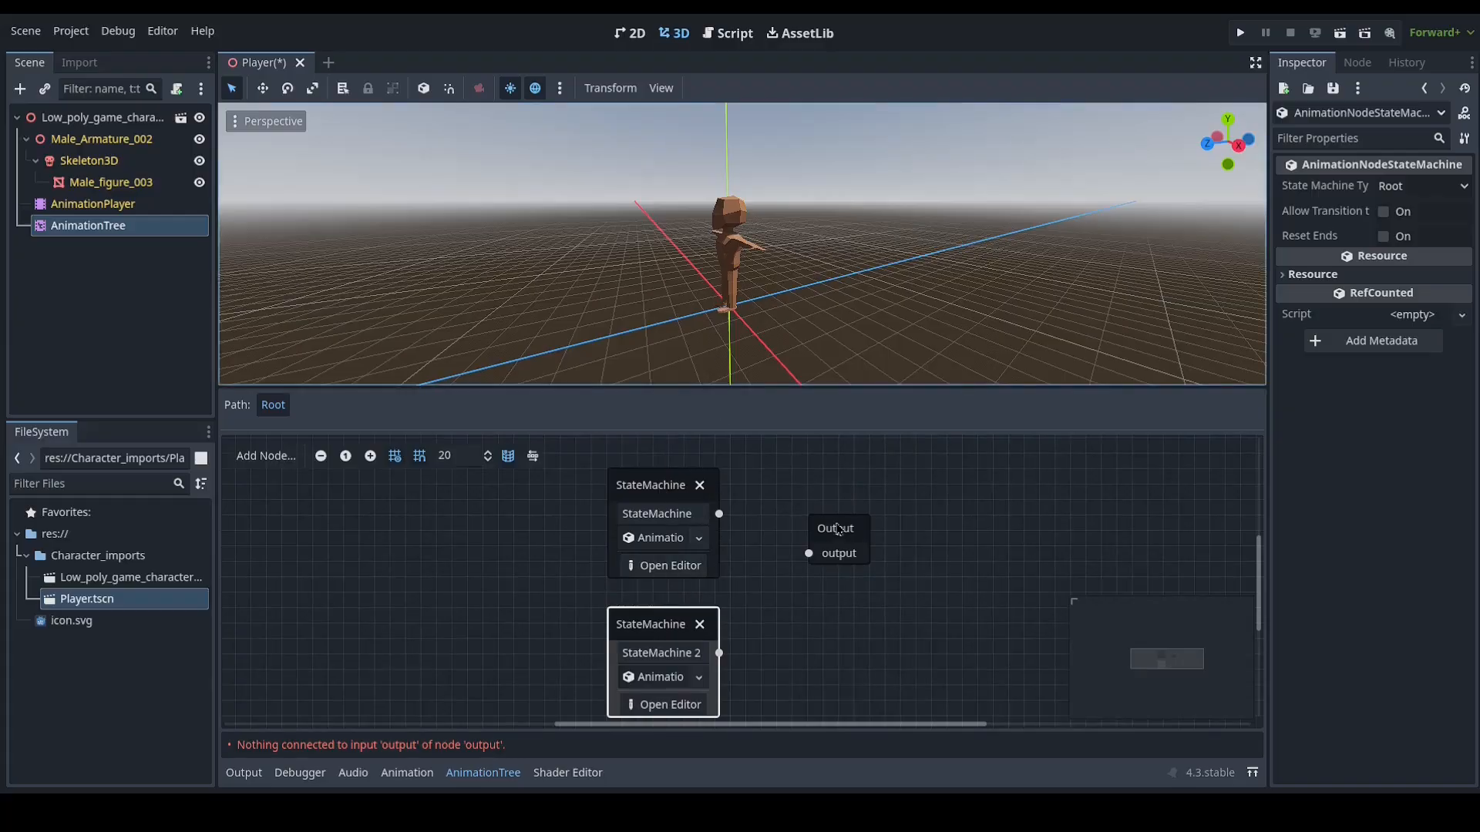
drag(837, 530, 914, 560)
Step: Rename the two state machines upper_body and lower_body, and move lower_body closer beneath upper_body
double_click(663, 514)
text(upper_body)
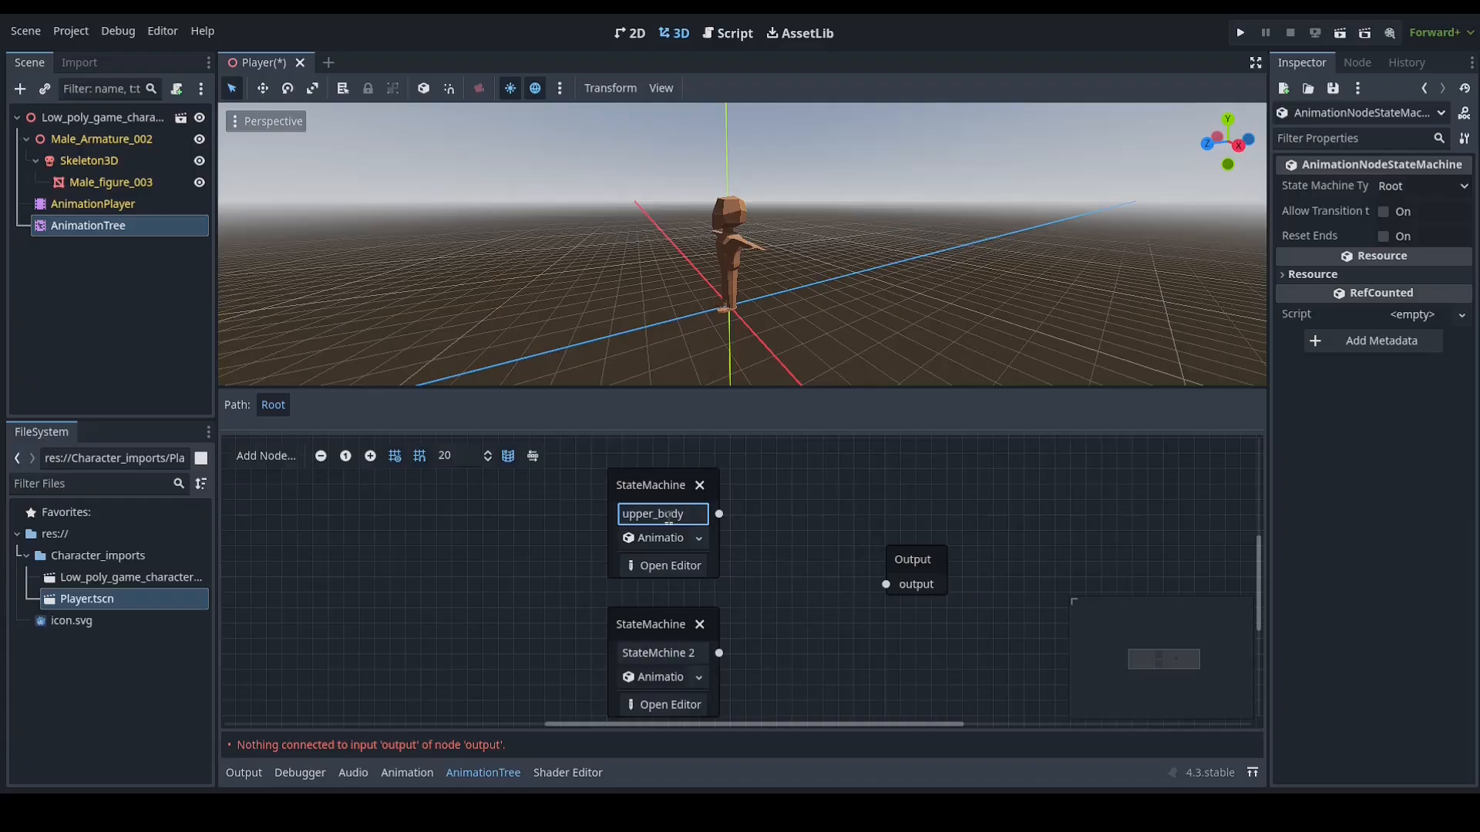
key(Return)
drag(622, 653, 698, 657)
key(BackSpace)
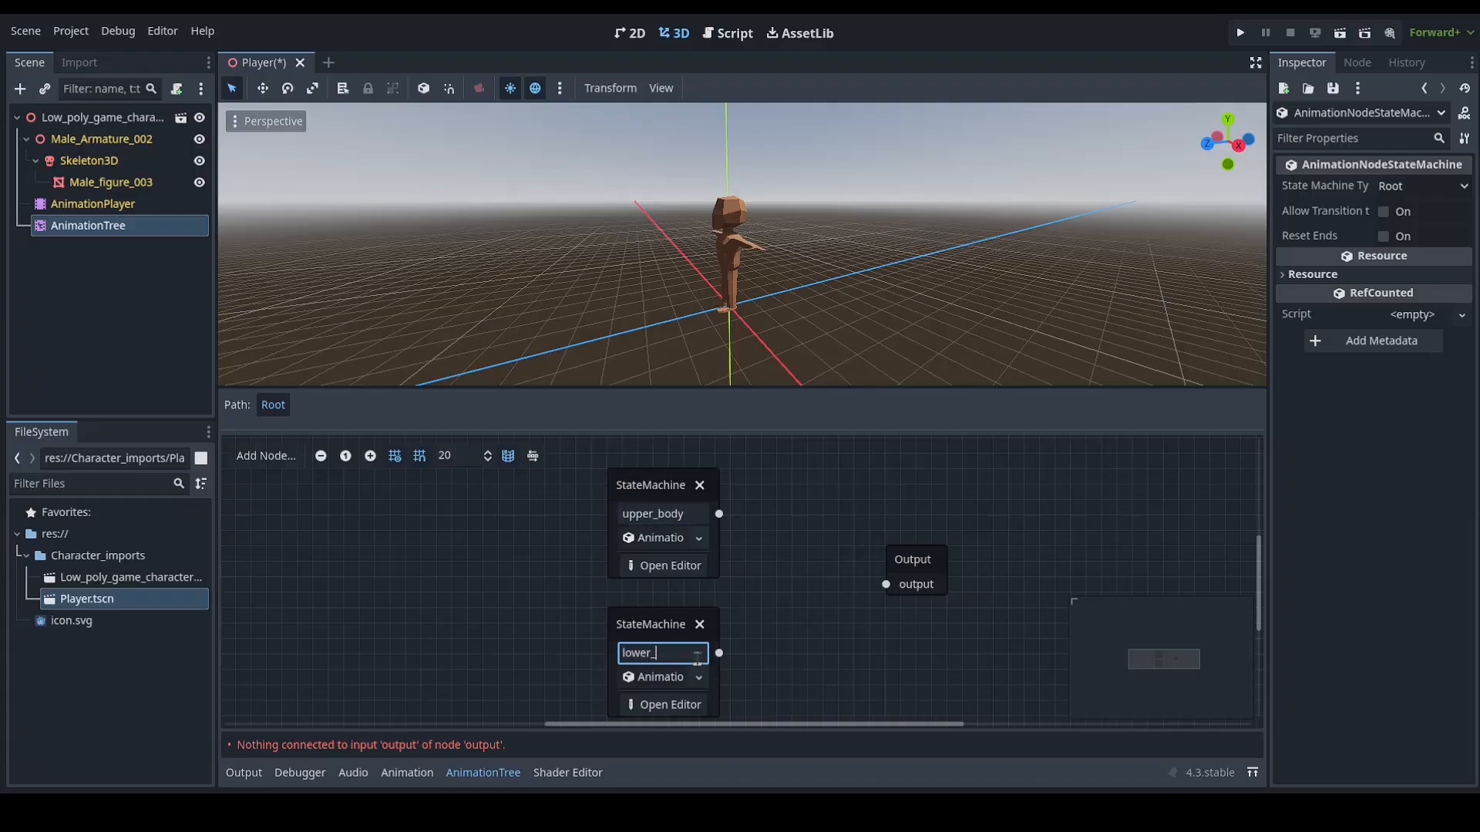
key(Return)
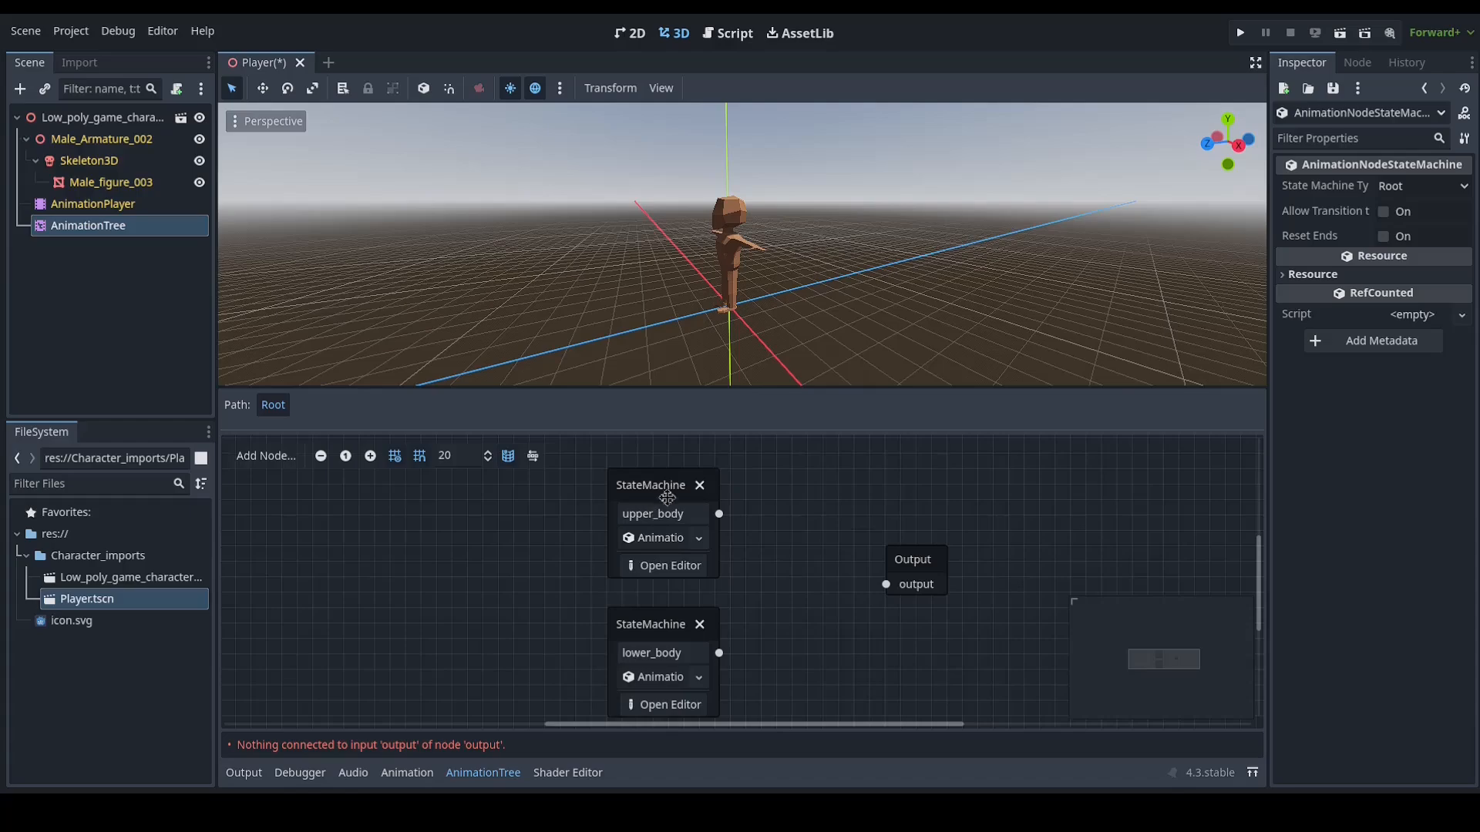
mouse_move(793, 621)
middle_down()
mouse_move(787, 594)
mouse_move(779, 605)
middle_up()
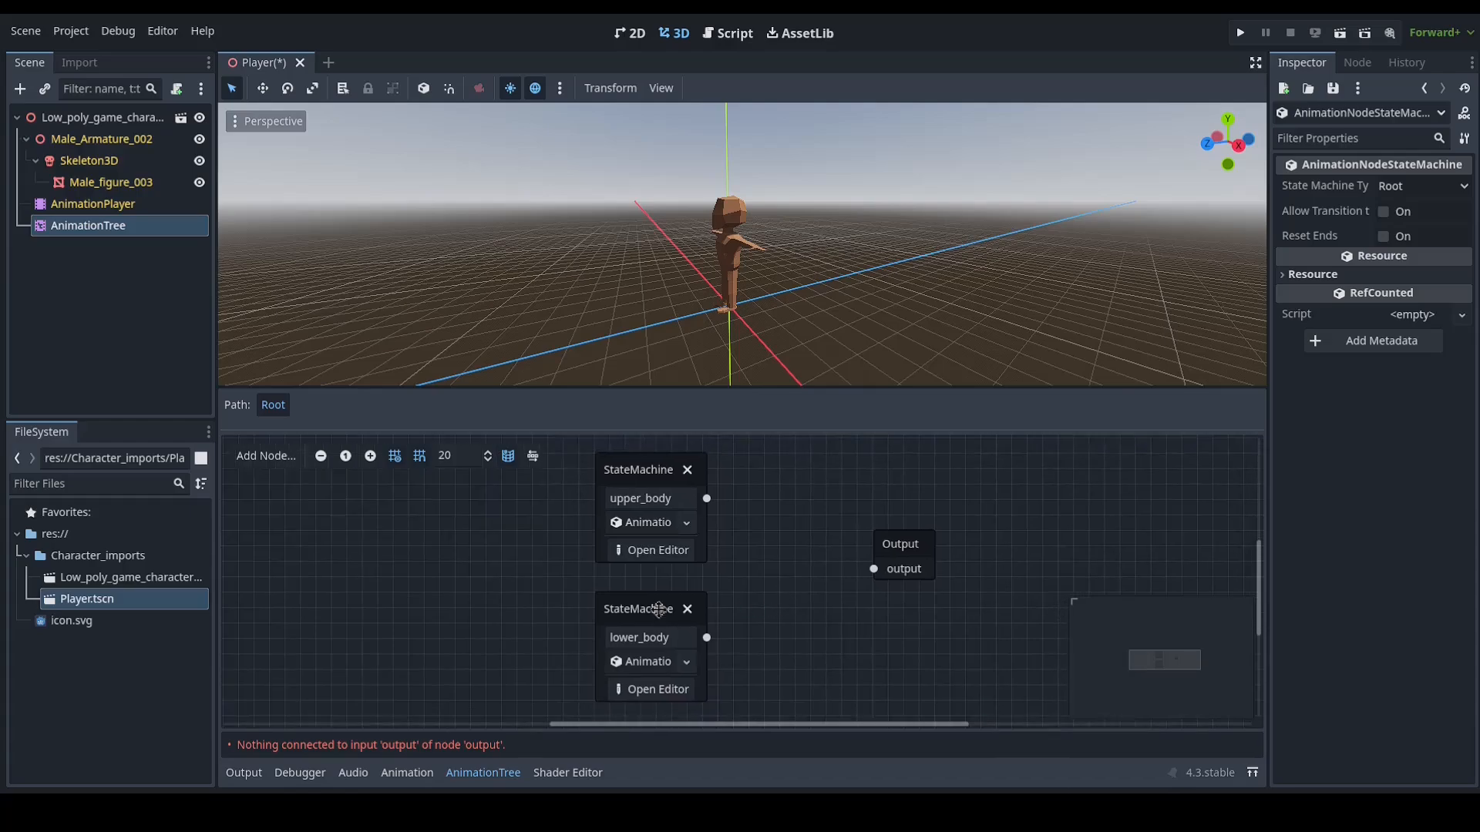
drag(655, 609, 648, 595)
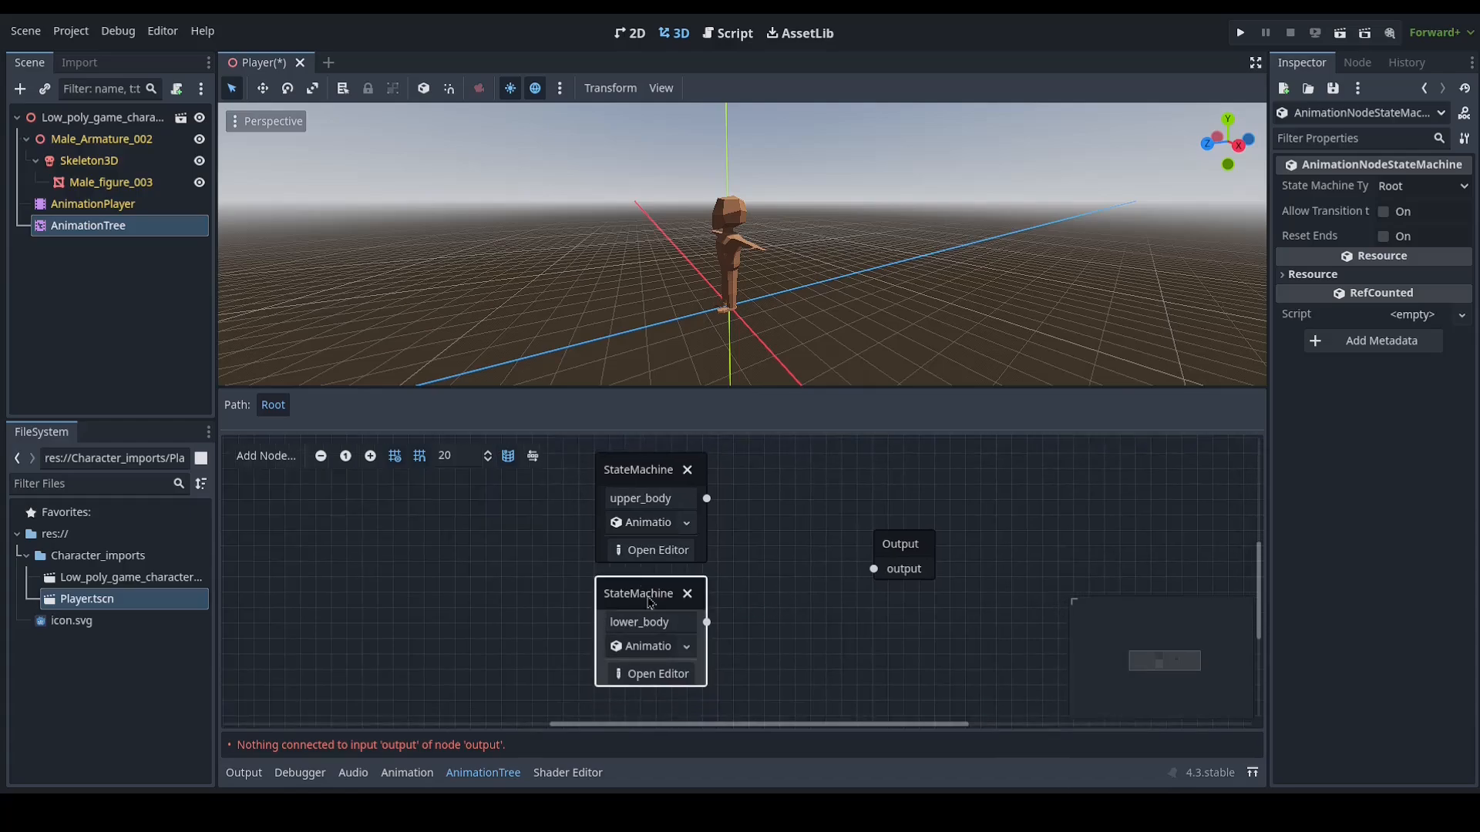
middle_drag(784, 553, 771, 563)
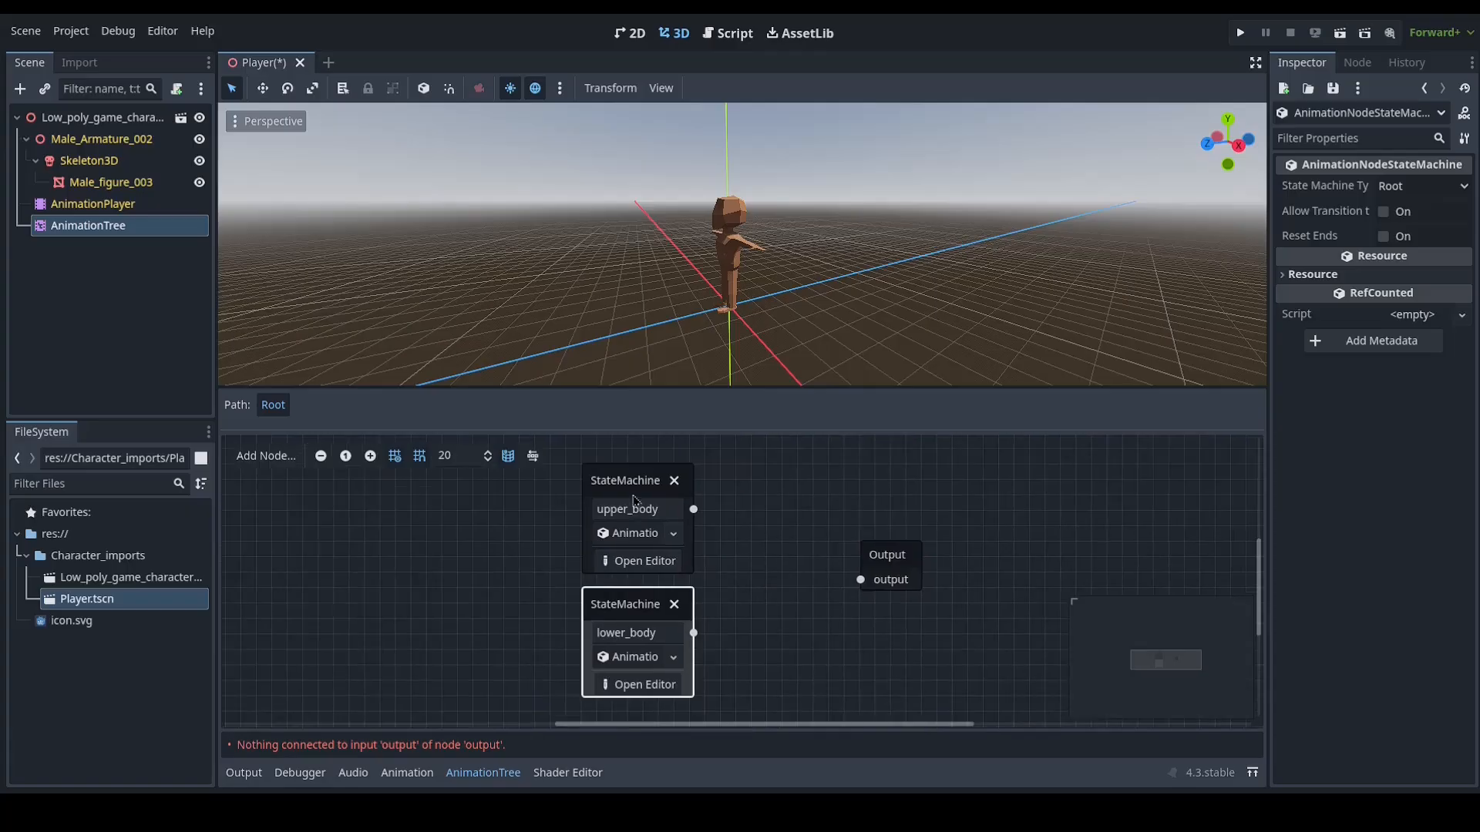
Step: Add the upper_walk animation inside the upper_body state machine and connect upper_body to the Output node
click(654, 567)
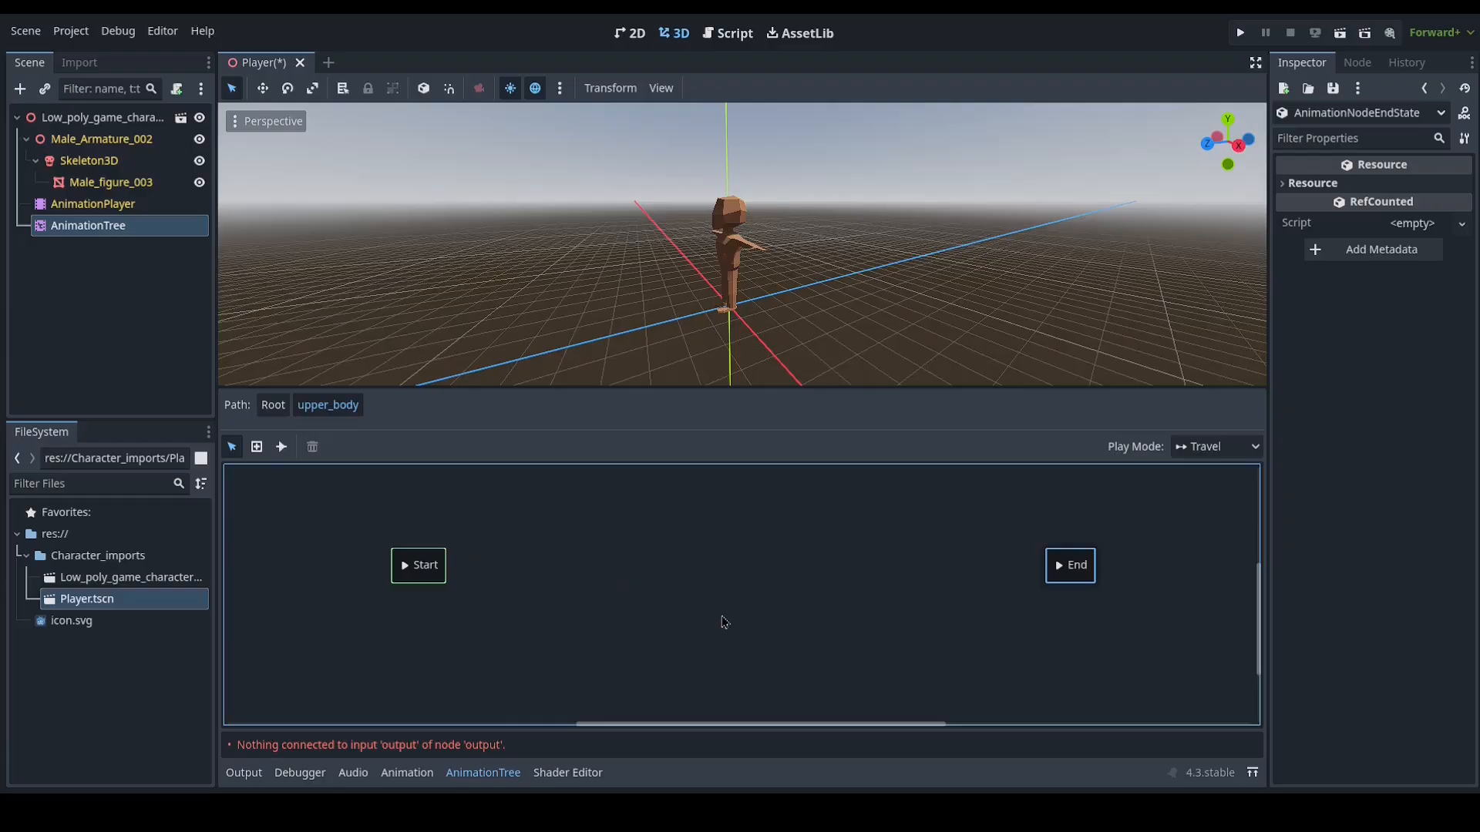
drag(574, 580, 562, 566)
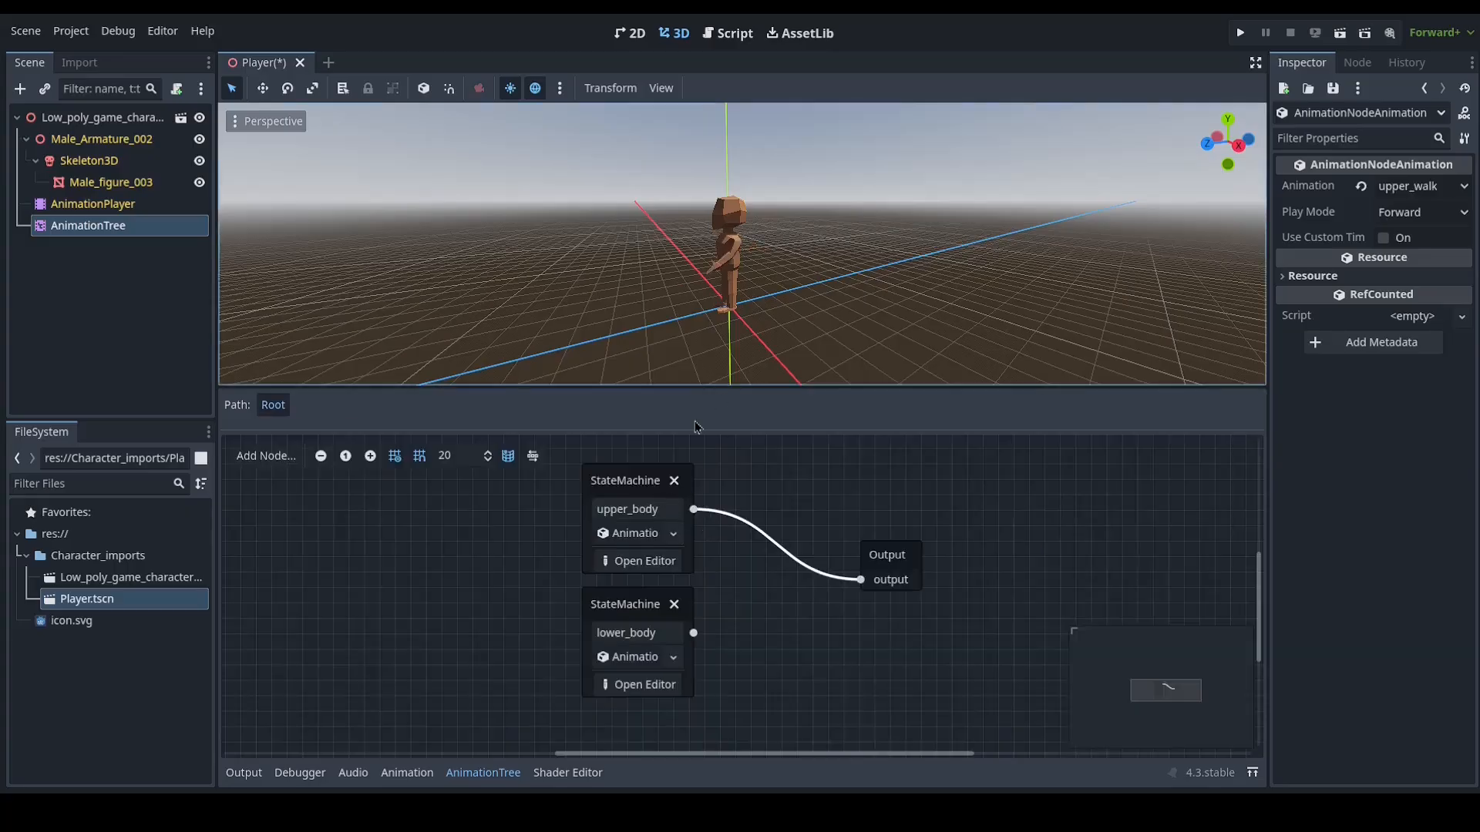
middle_drag(730, 301, 711, 301)
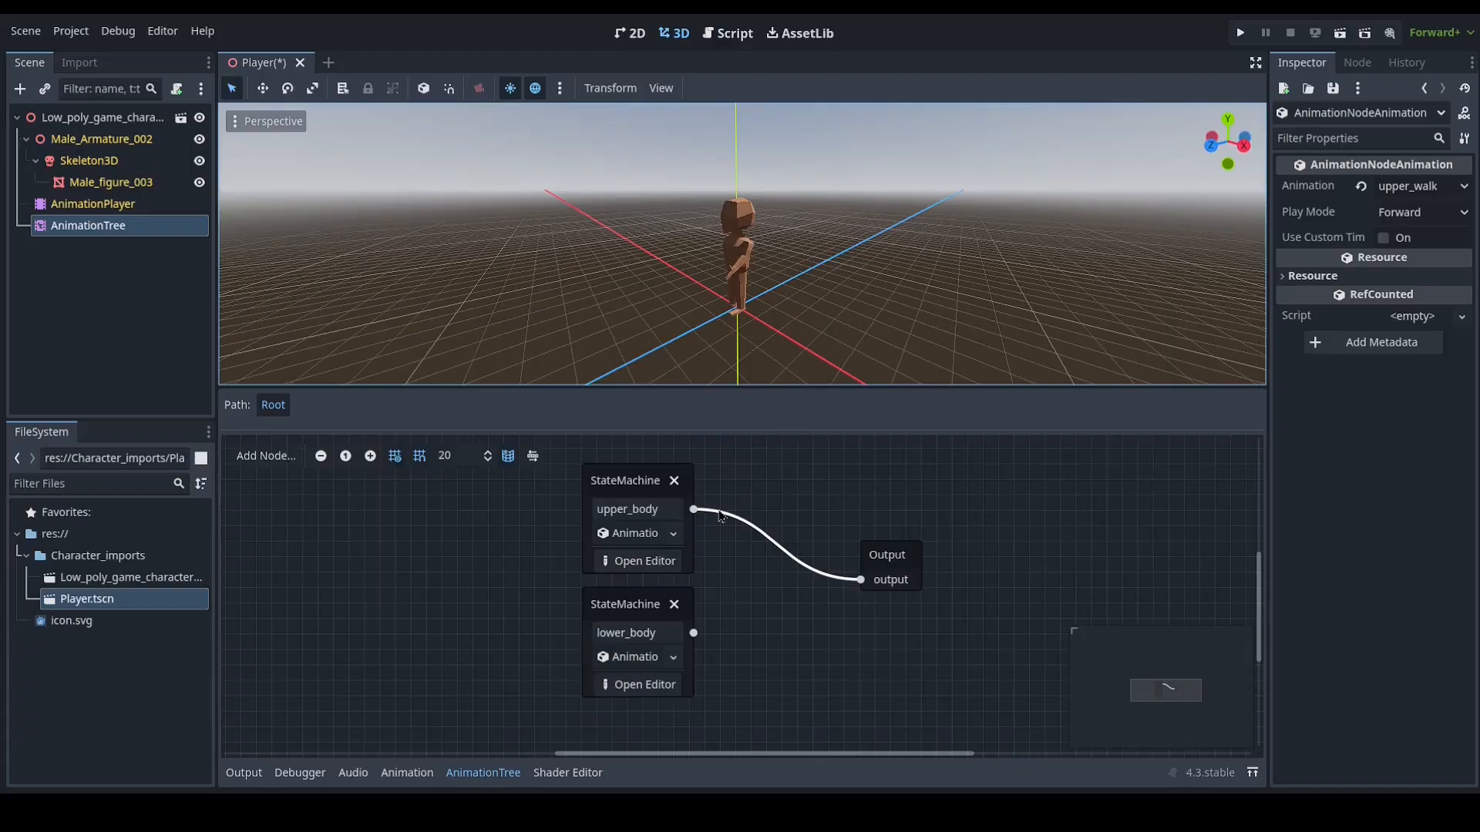
Step: Add the ZOMBIE ARMS animation to the upper_body state machine, stack it above upper_walk, and move End level with Start
click(644, 560)
click(558, 626)
click(555, 623)
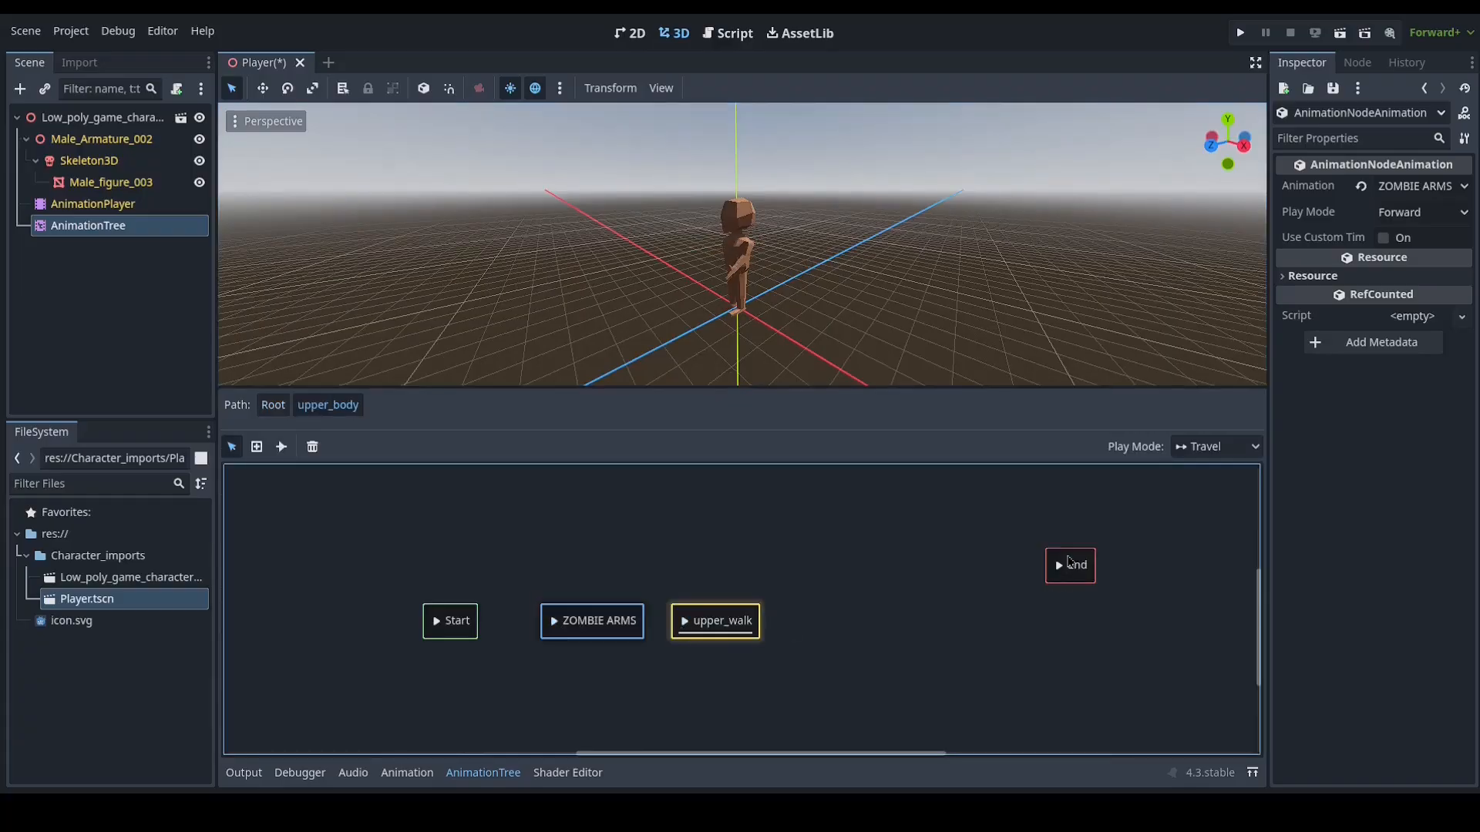
drag(1070, 562, 1025, 601)
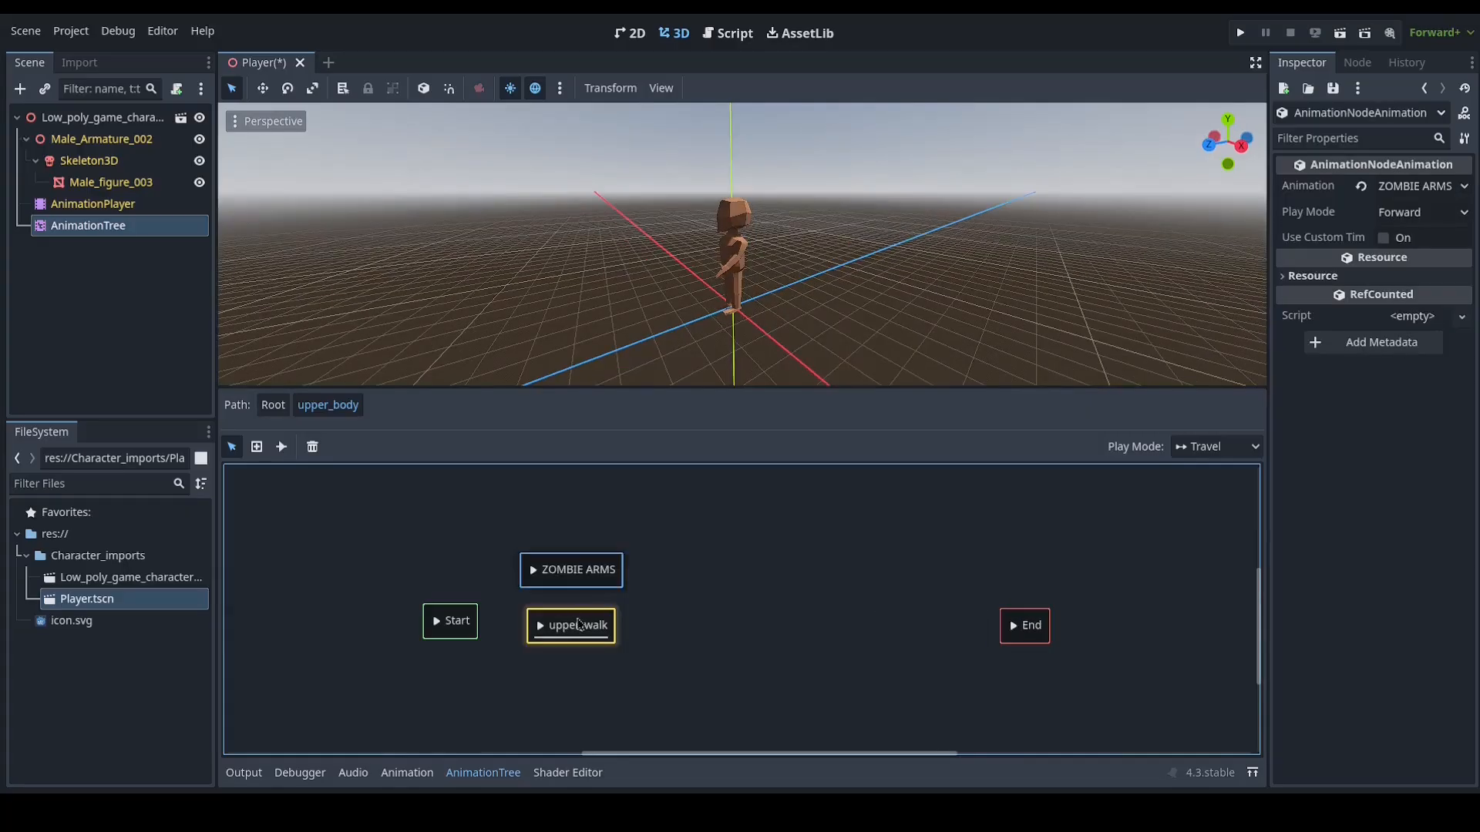
Step: Turn on the custom timeline for the upper_walk animation node and set its loop mode to Ping-Pong
click(579, 624)
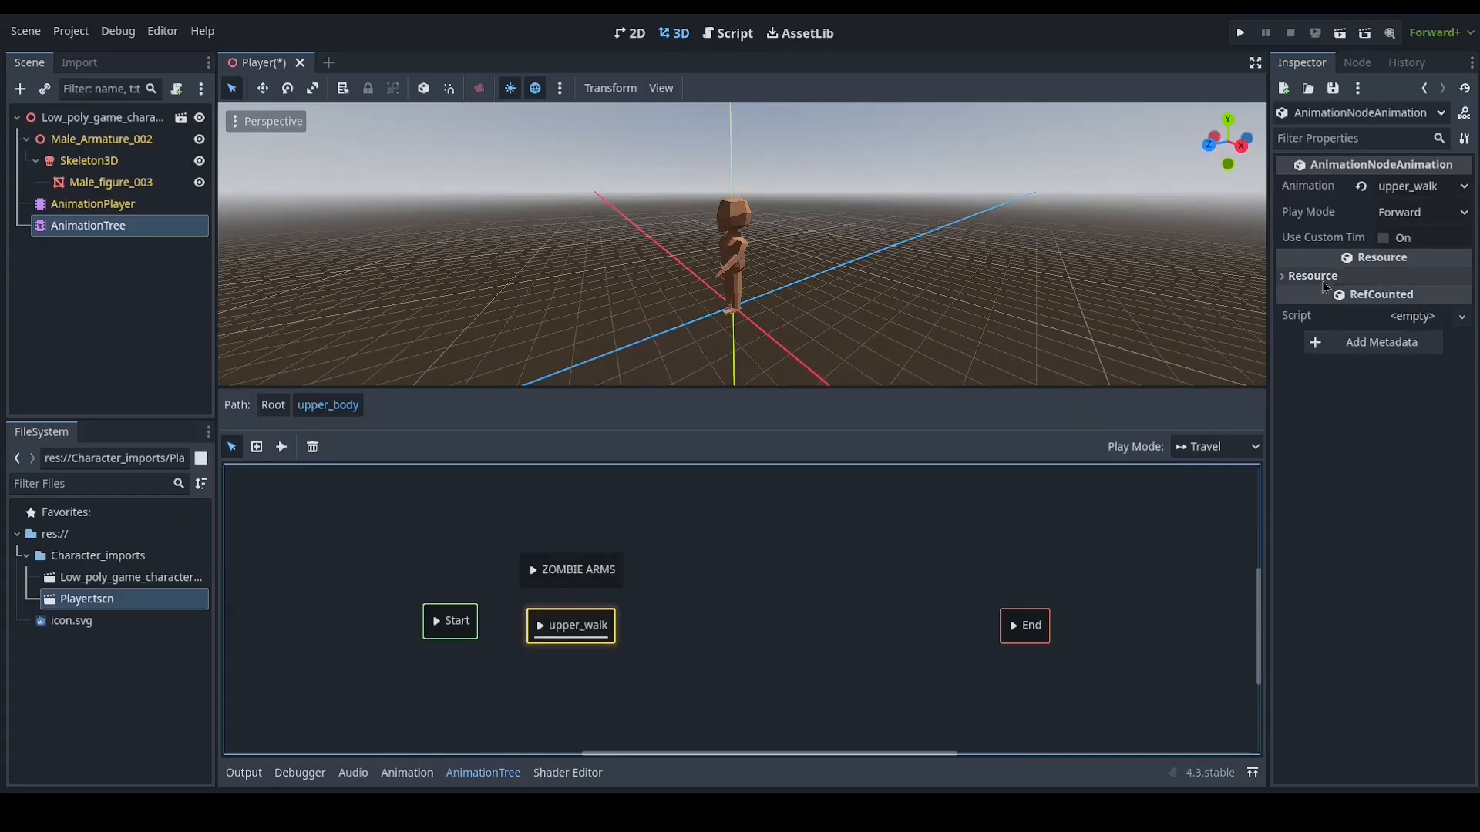
click(1310, 241)
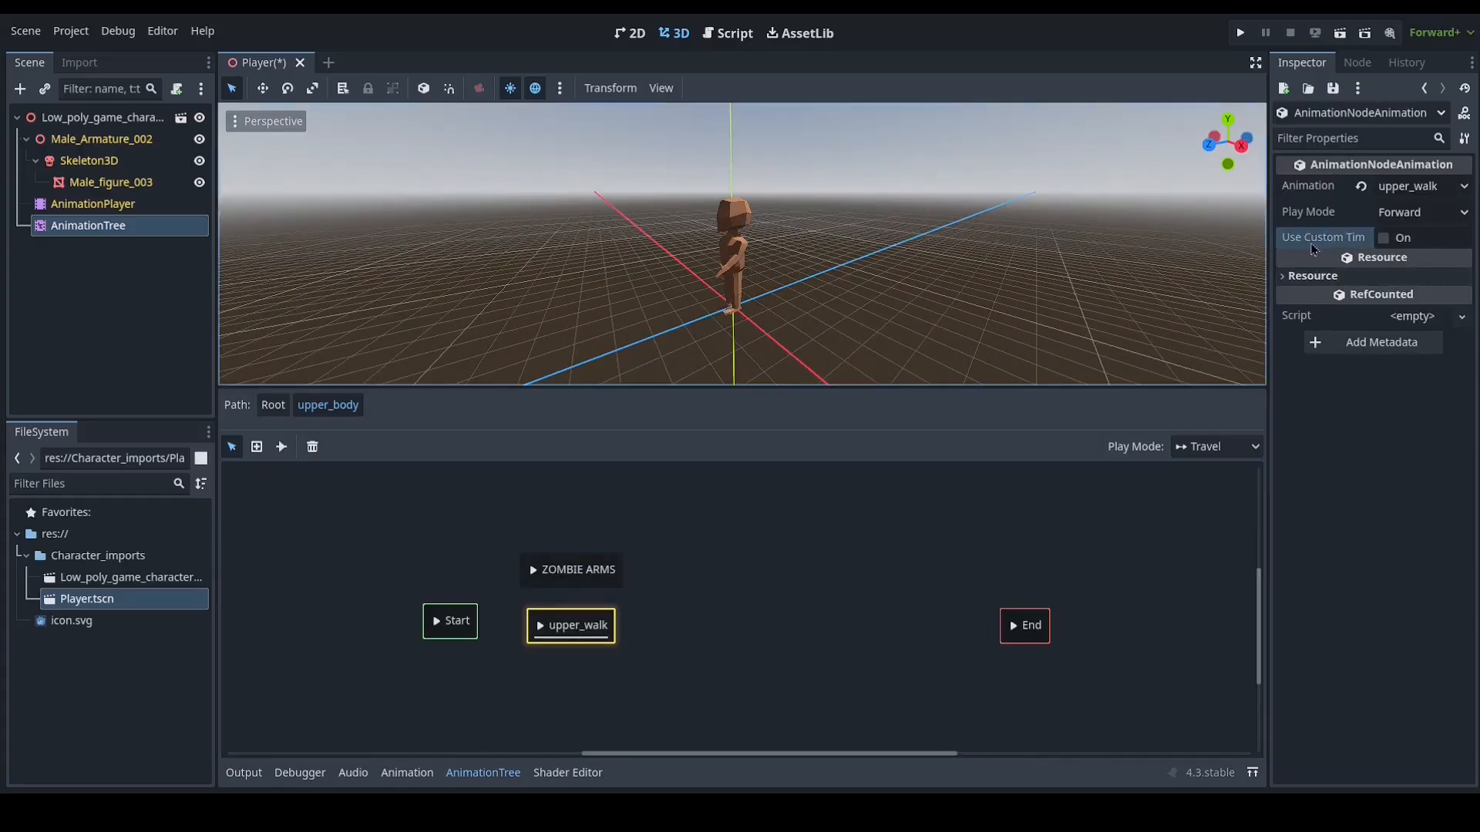
click(1383, 239)
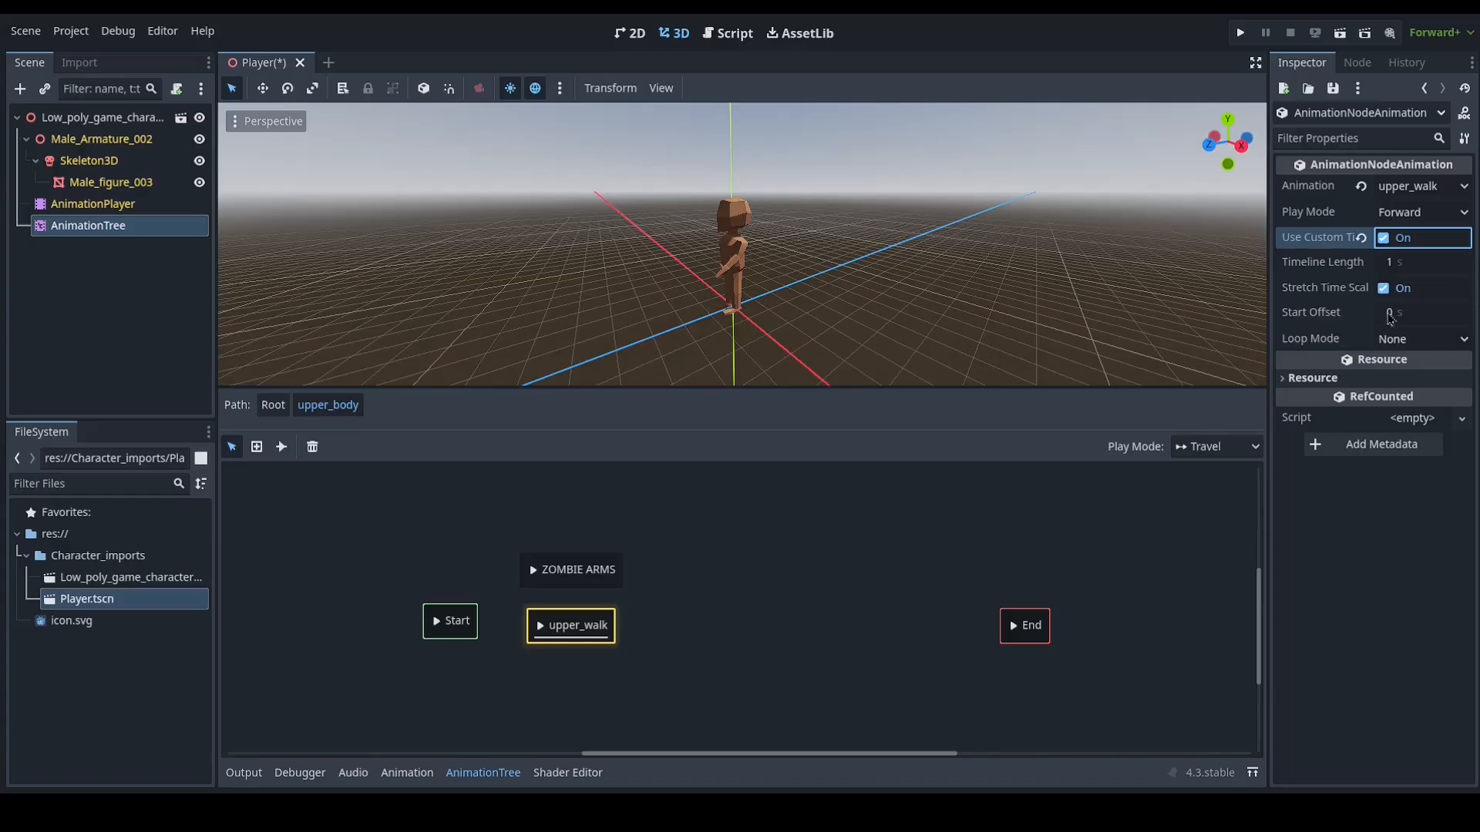
click(1422, 345)
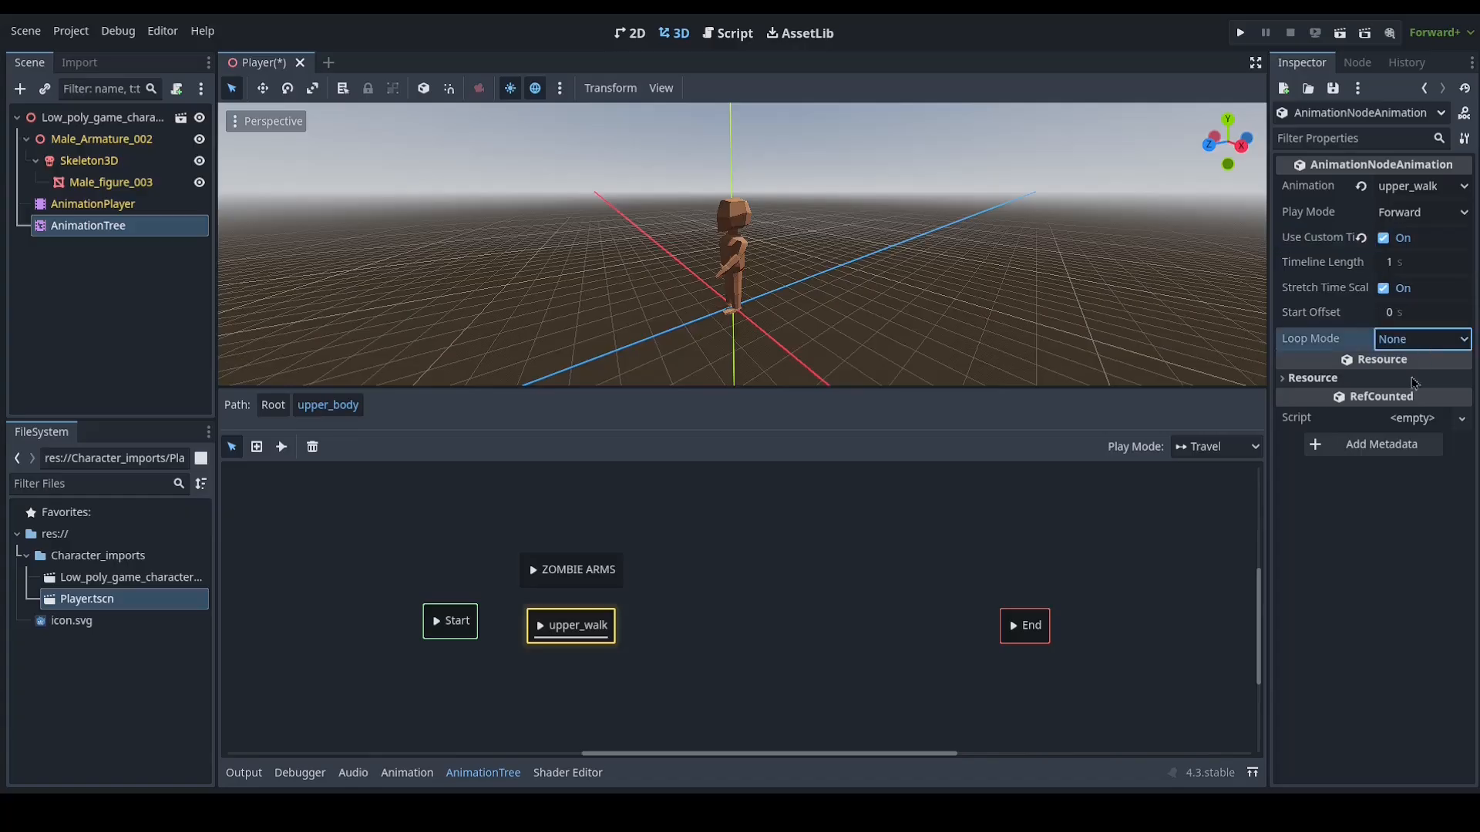
click(1387, 395)
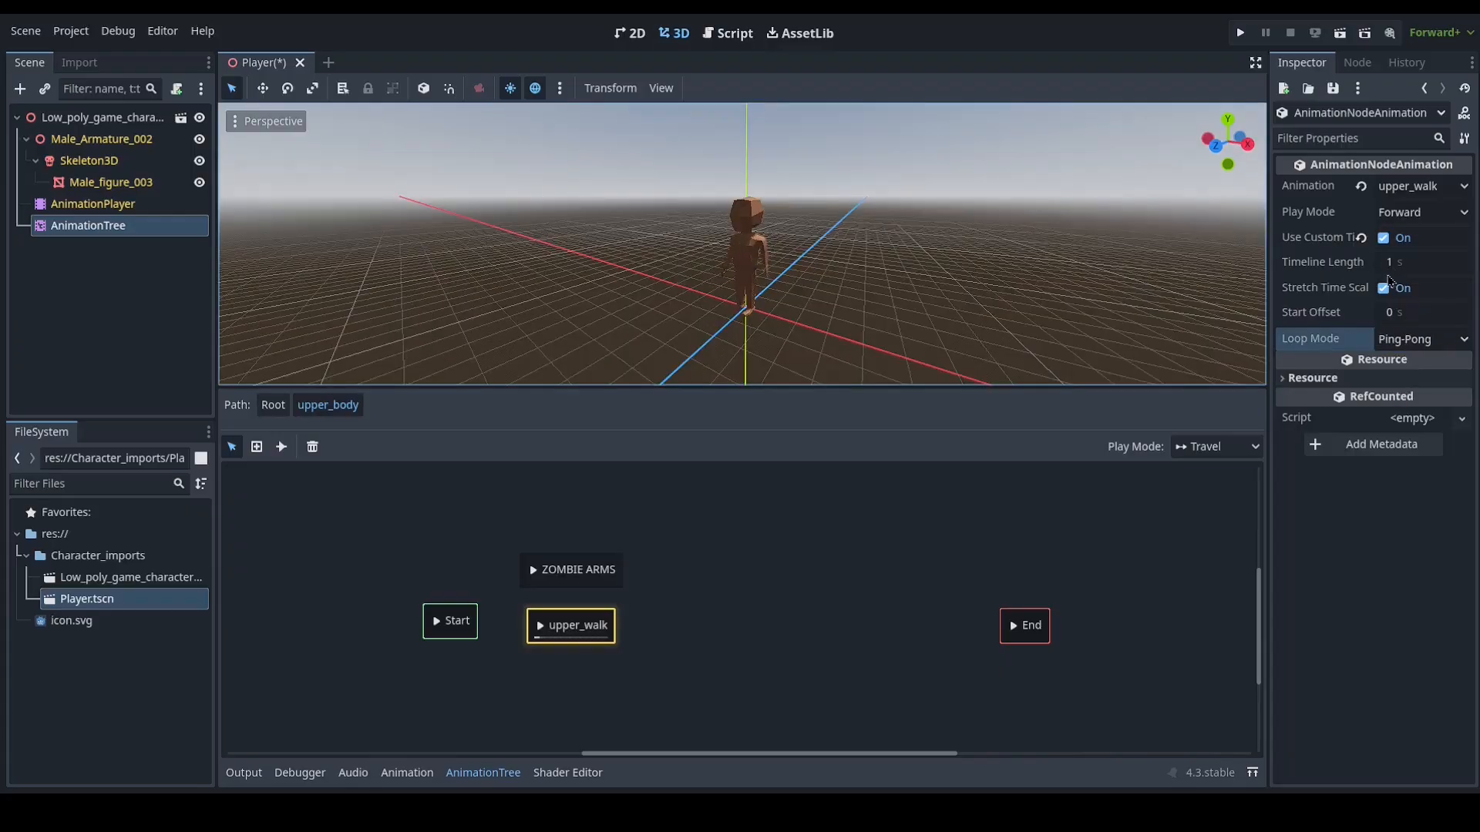
Step: Load the upper_walk animation in the AnimationPlayer and examine its length on the timeline
click(873, 570)
click(407, 773)
click(108, 185)
click(106, 204)
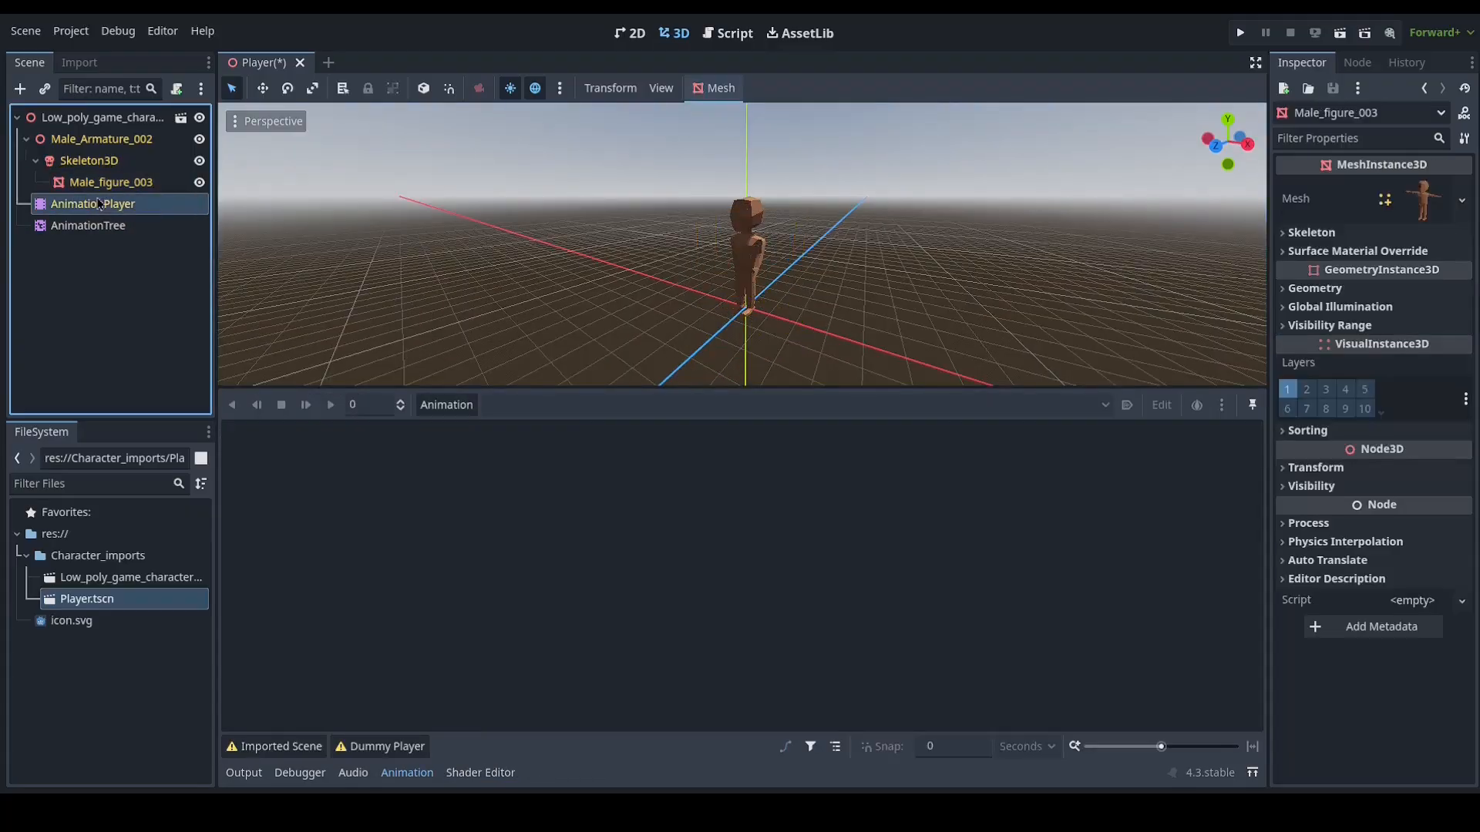
click(533, 404)
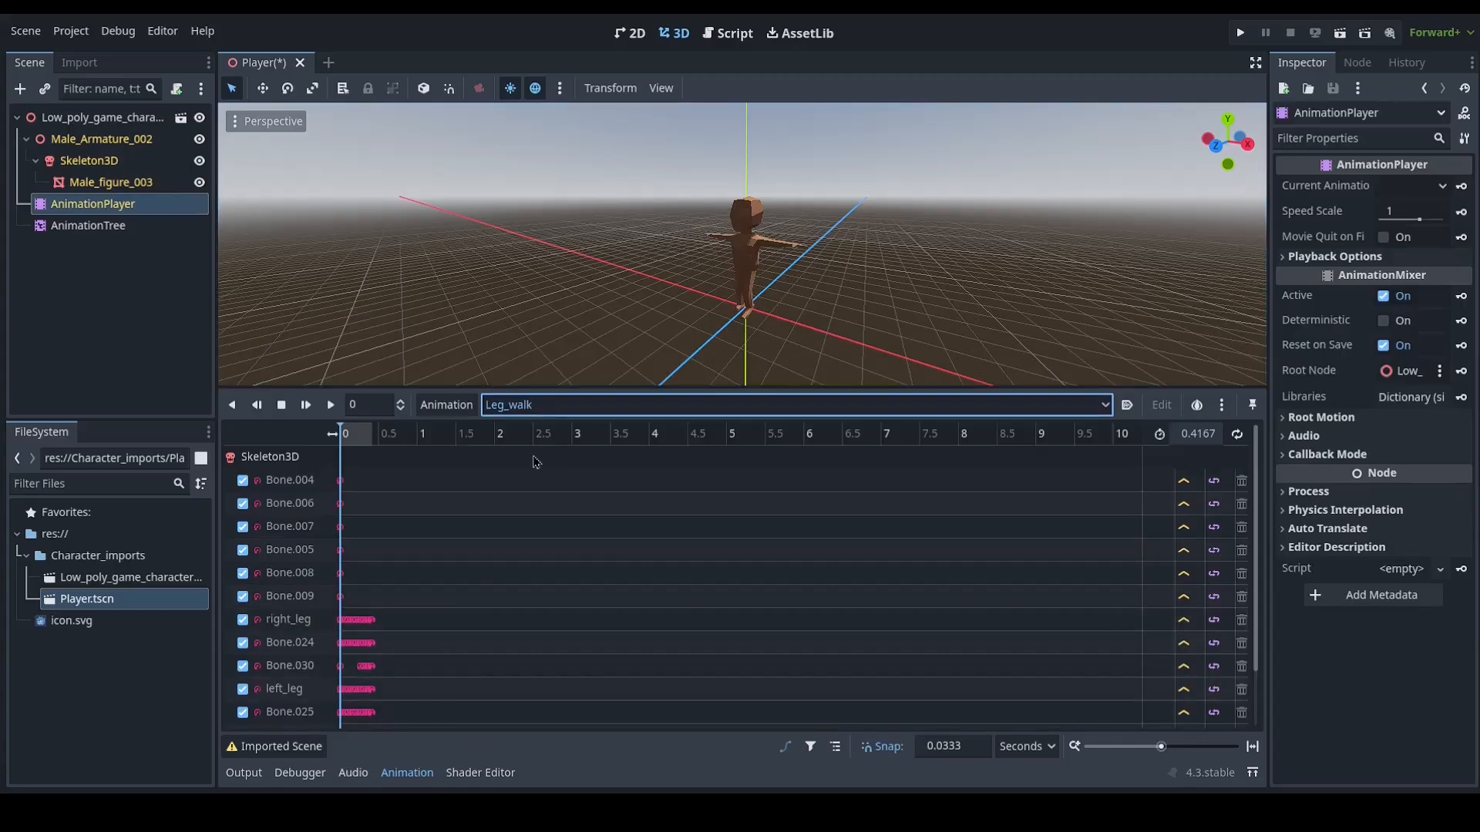
click(498, 481)
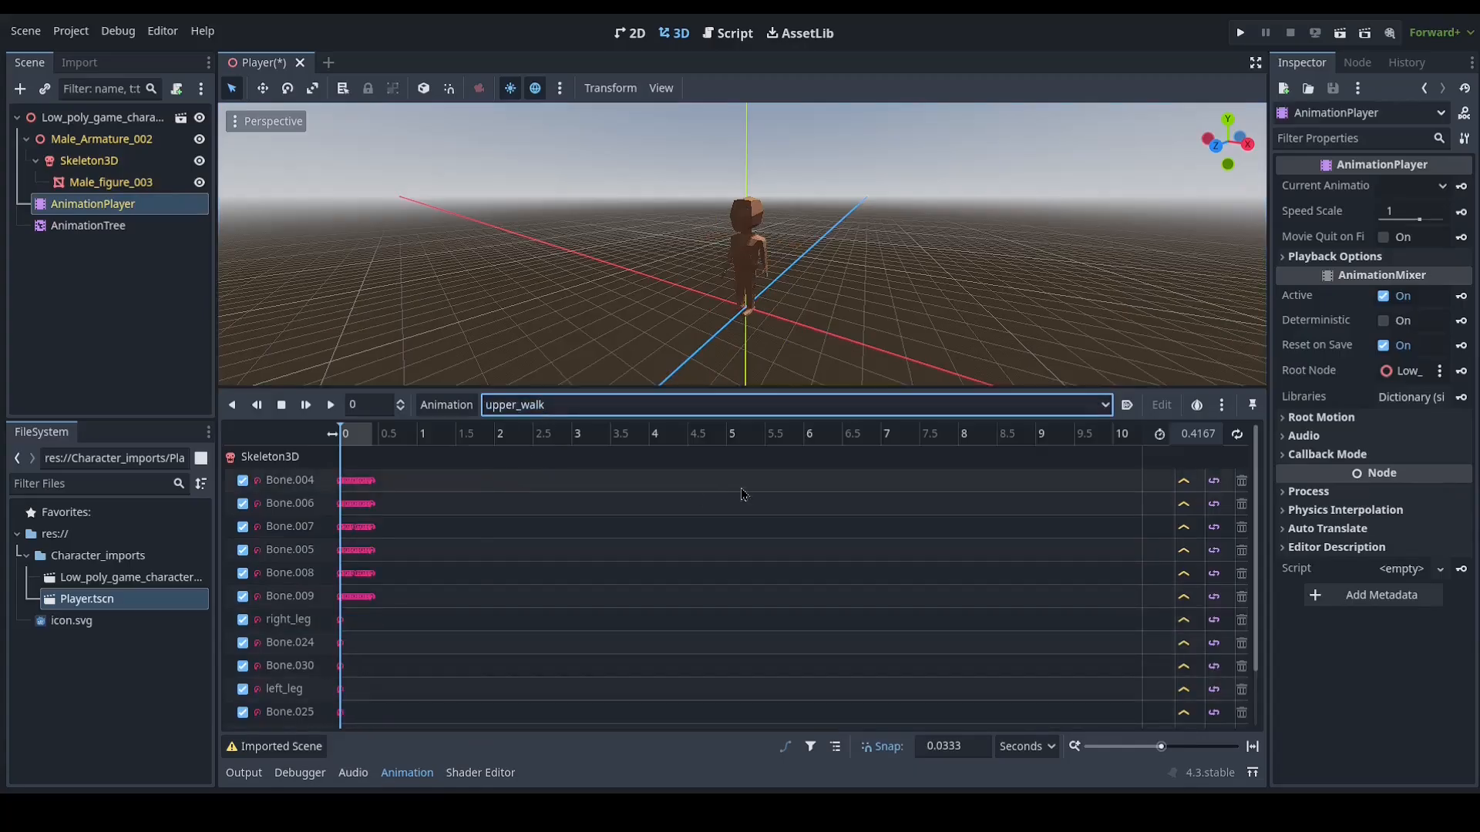
drag(348, 437, 377, 441)
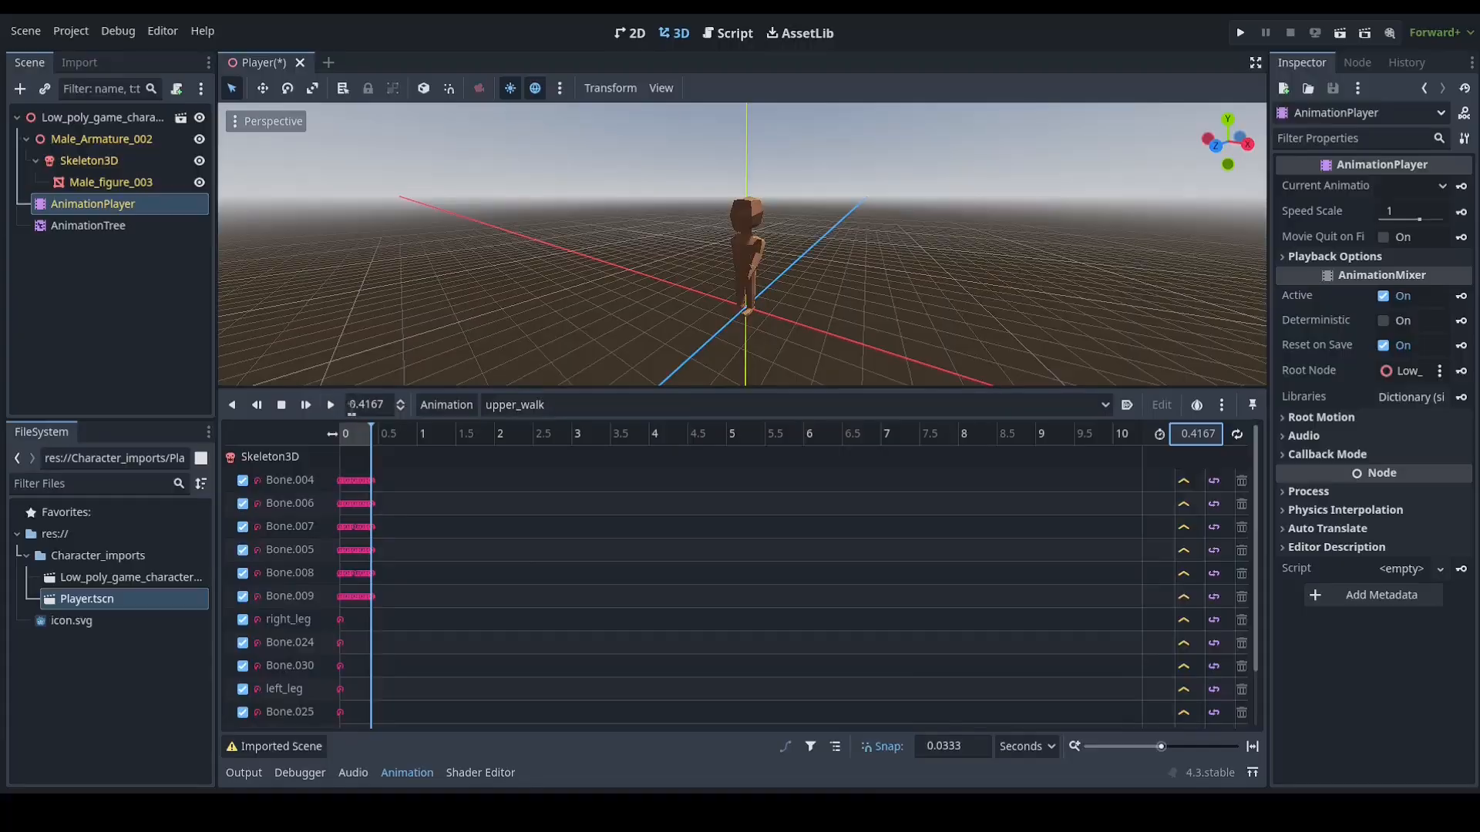
click(644, 410)
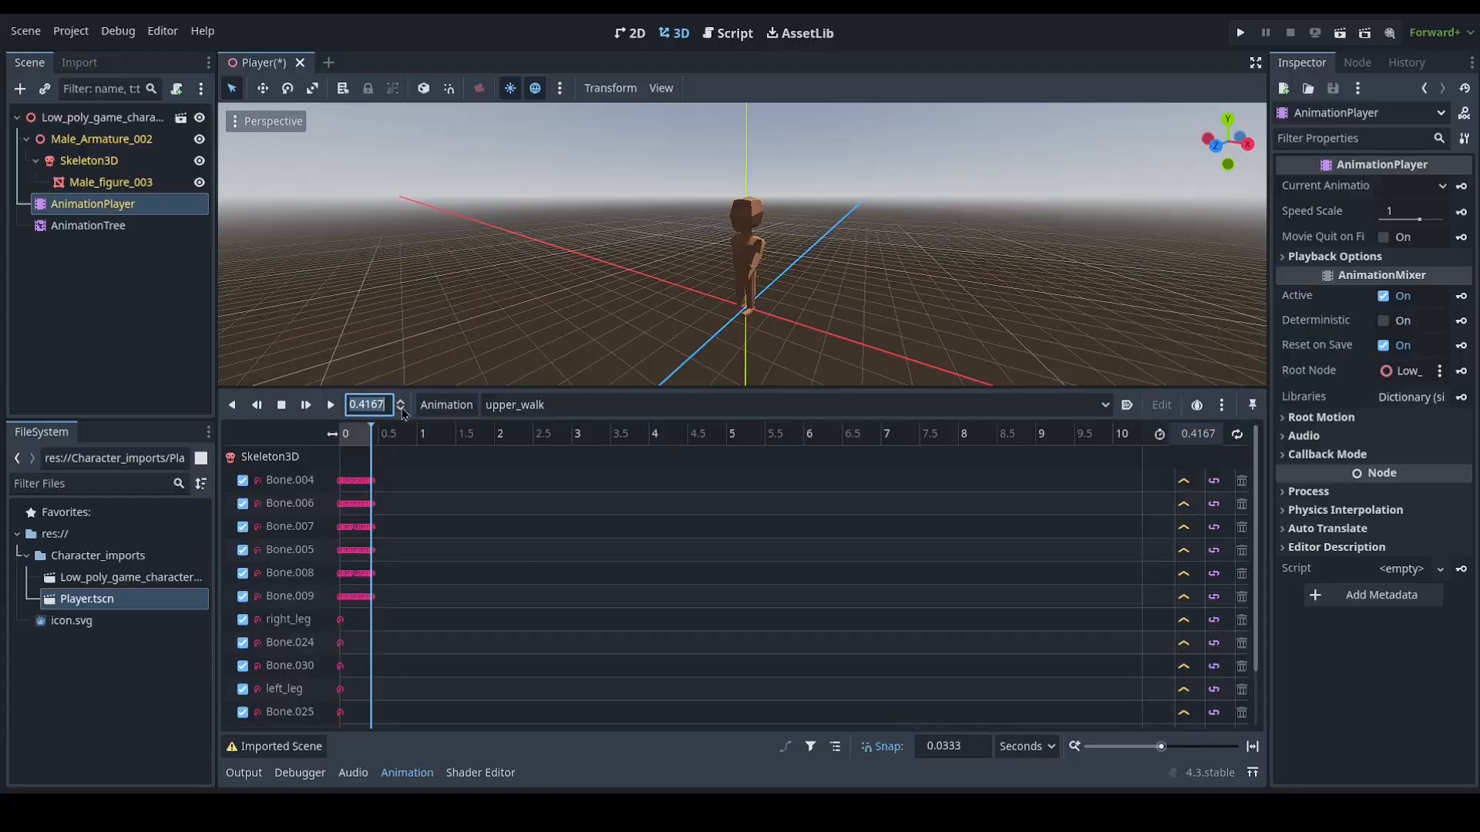
key(BackSpace)
key(BackSpace)
key(BackSpace)
key(BackSpace)
text(3333)
key(Return)
Step: Set the upper_walk node's timeline length to 0.4167 s and its loop mode to Linear, and preview the motion on the character
click(108, 227)
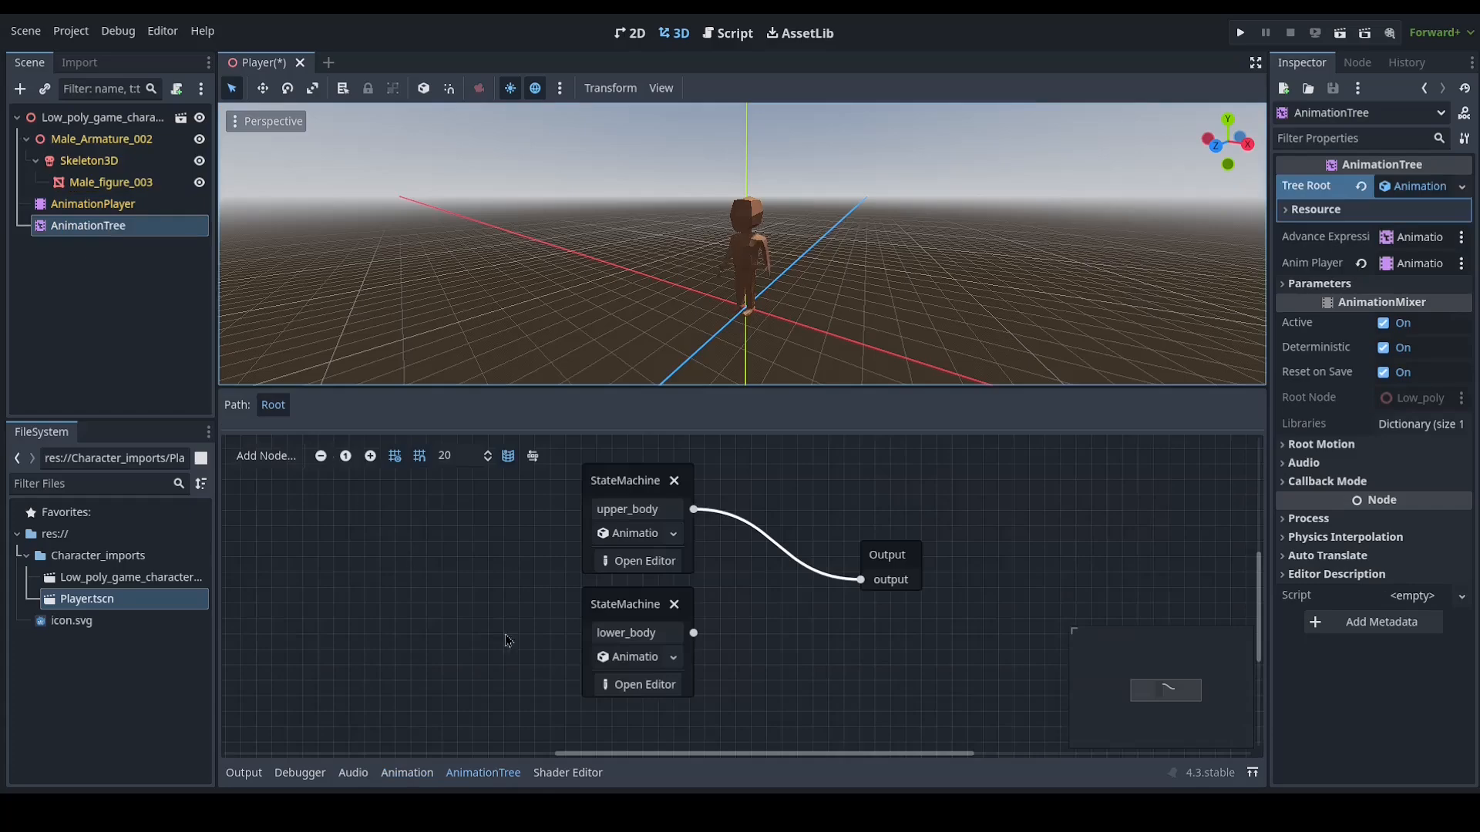
click(625, 567)
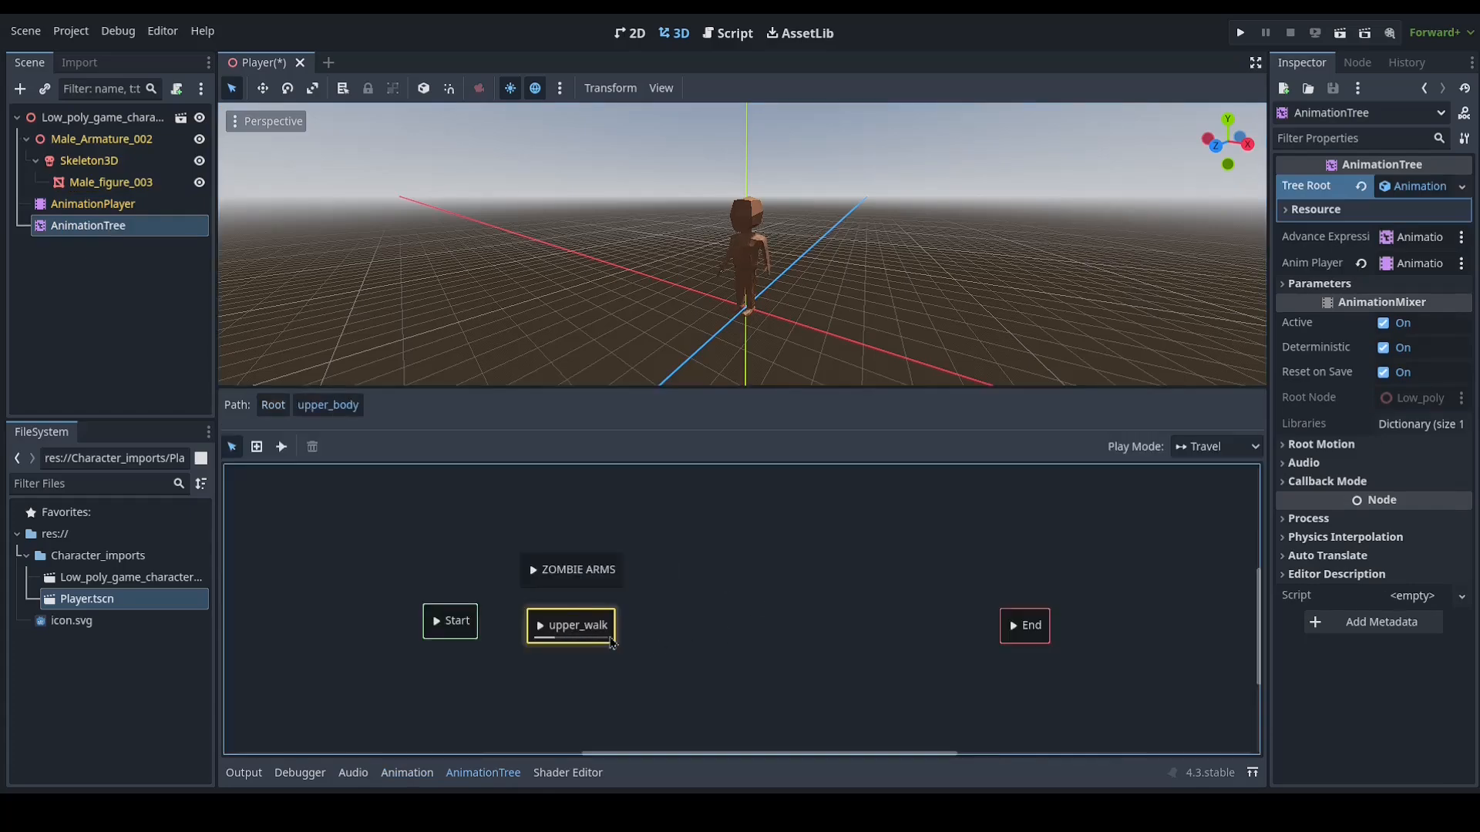
click(571, 621)
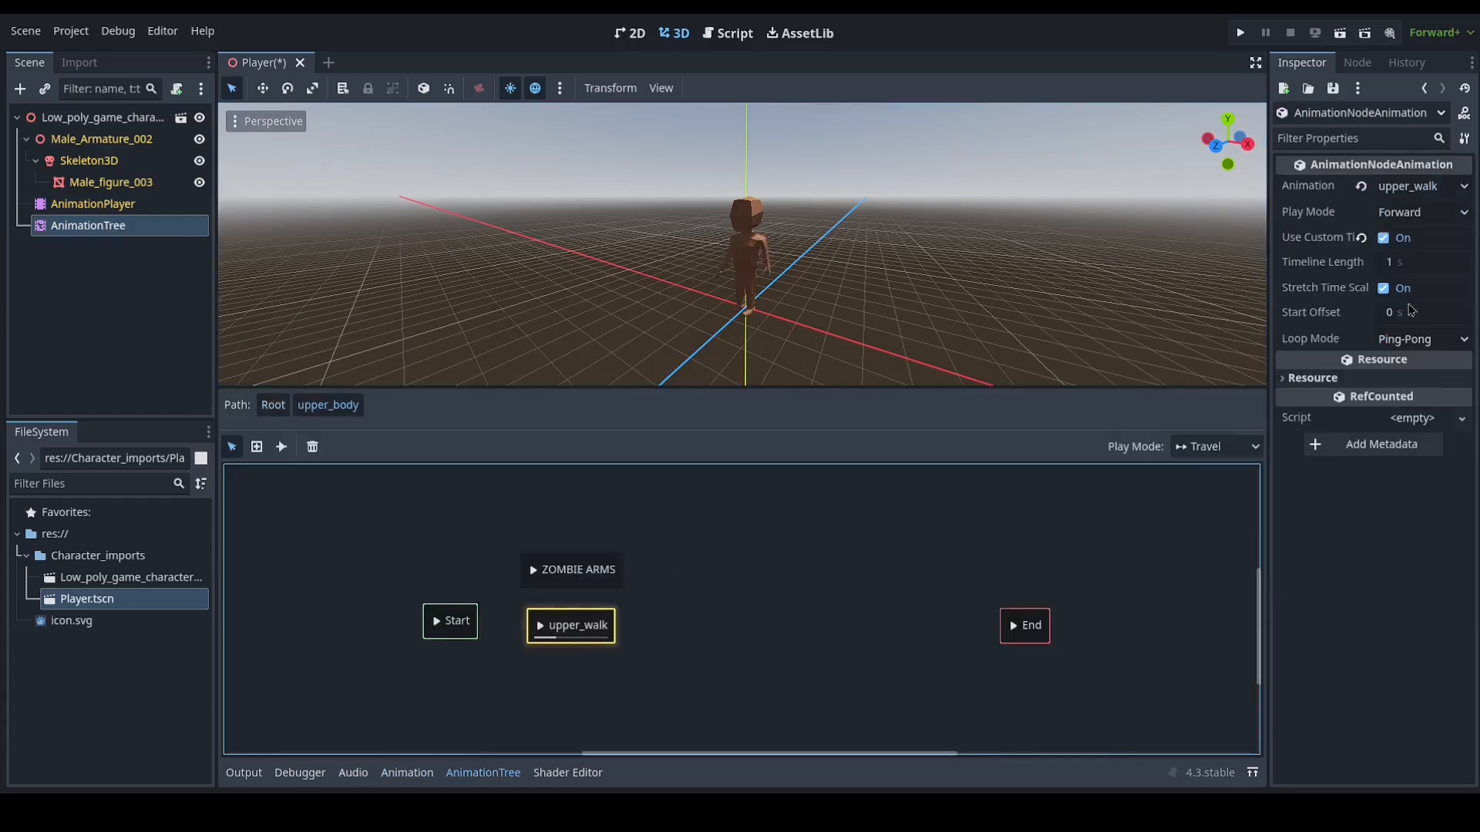
click(1396, 263)
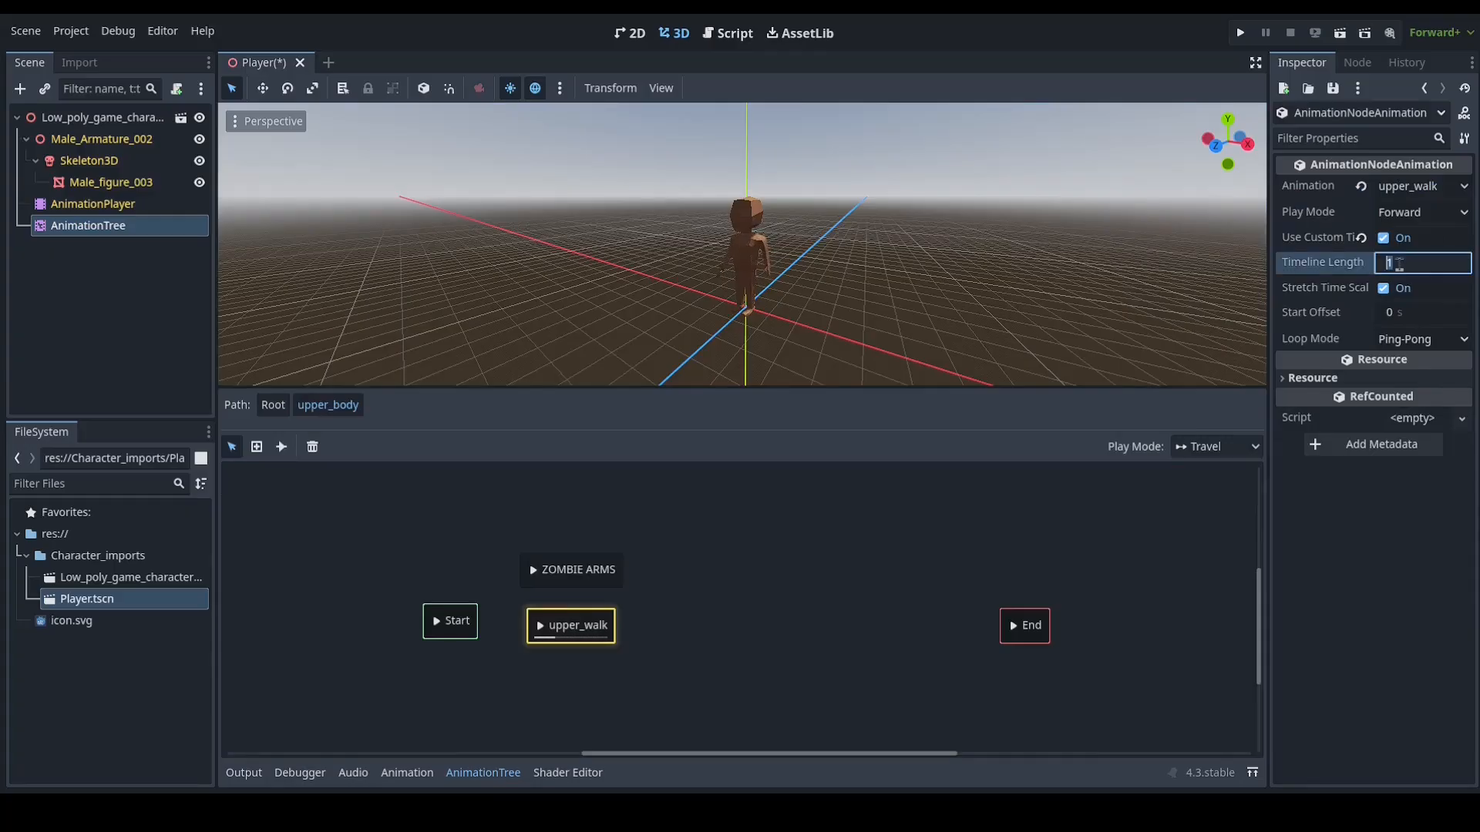
text(0.4167)
middle_drag(786, 300, 688, 330)
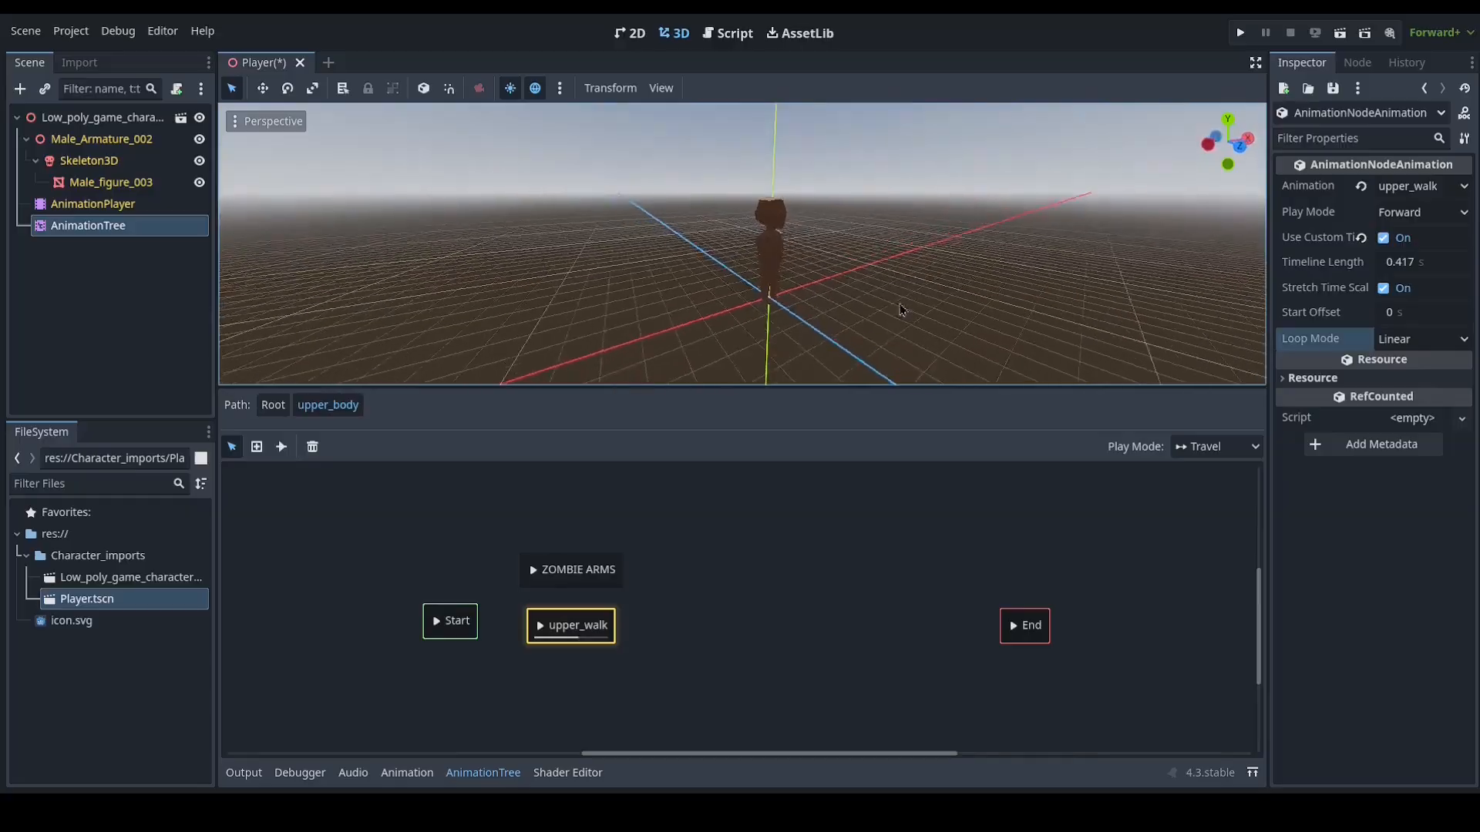
scroll(710, 292, up, 12)
scroll(713, 292, down, 2)
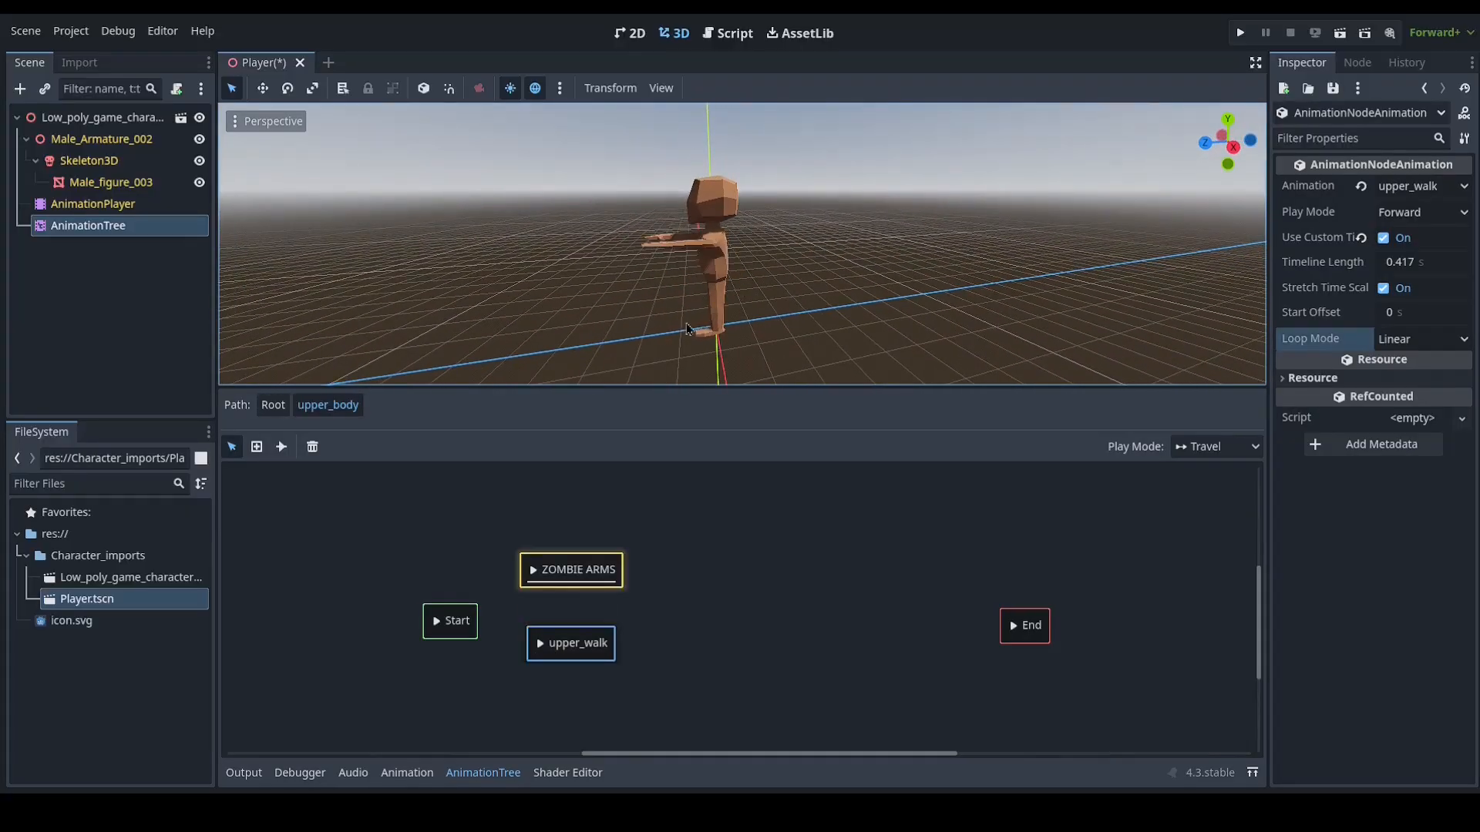
middle_drag(688, 329, 763, 285)
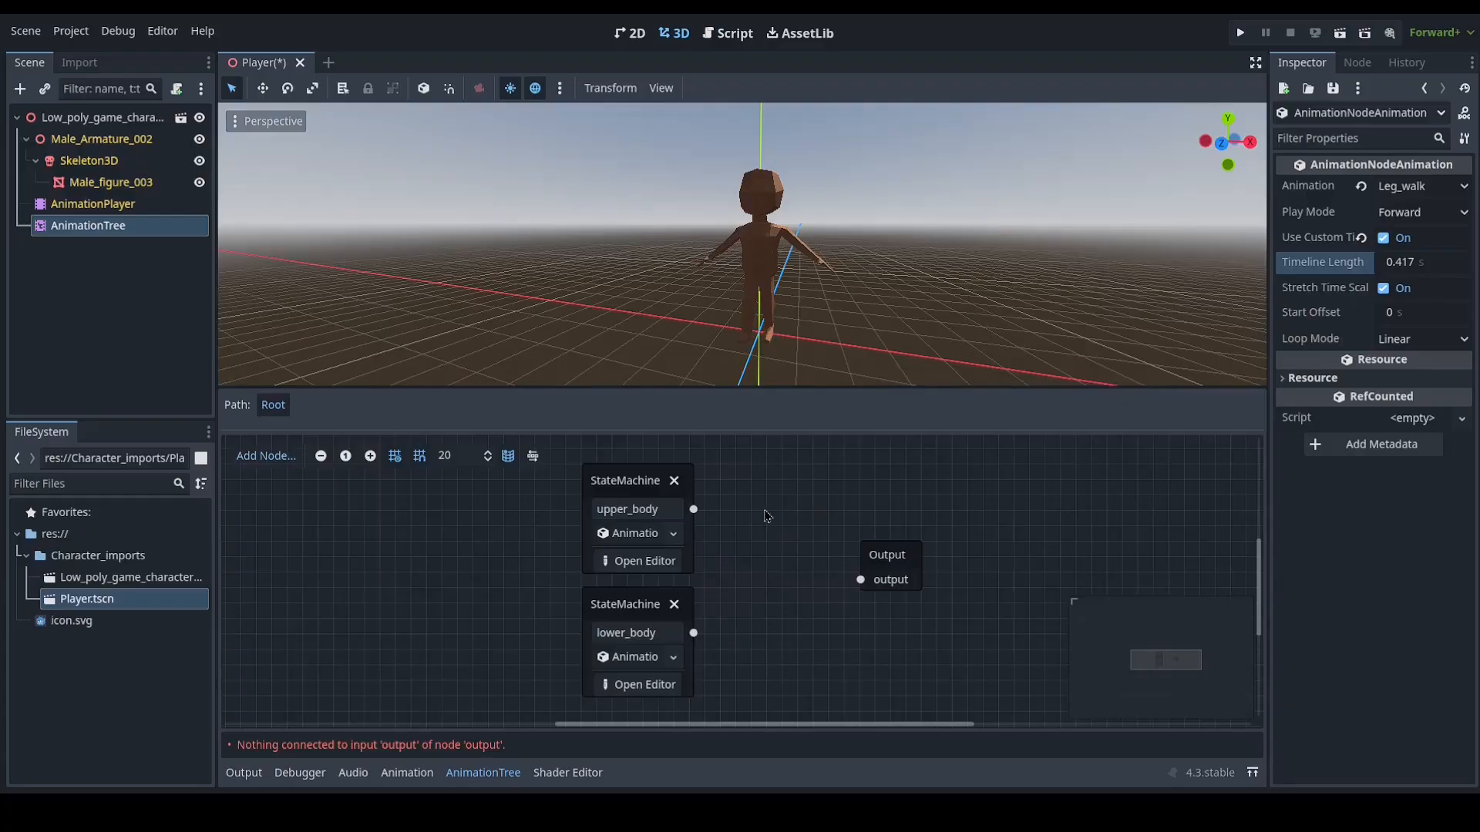
Step: Add an Add2 node, feed upper_body into in and lower_body into add, connect it to Output, and set its amount to 1
key(ctrl+v)
click(780, 541)
drag(780, 541, 737, 562)
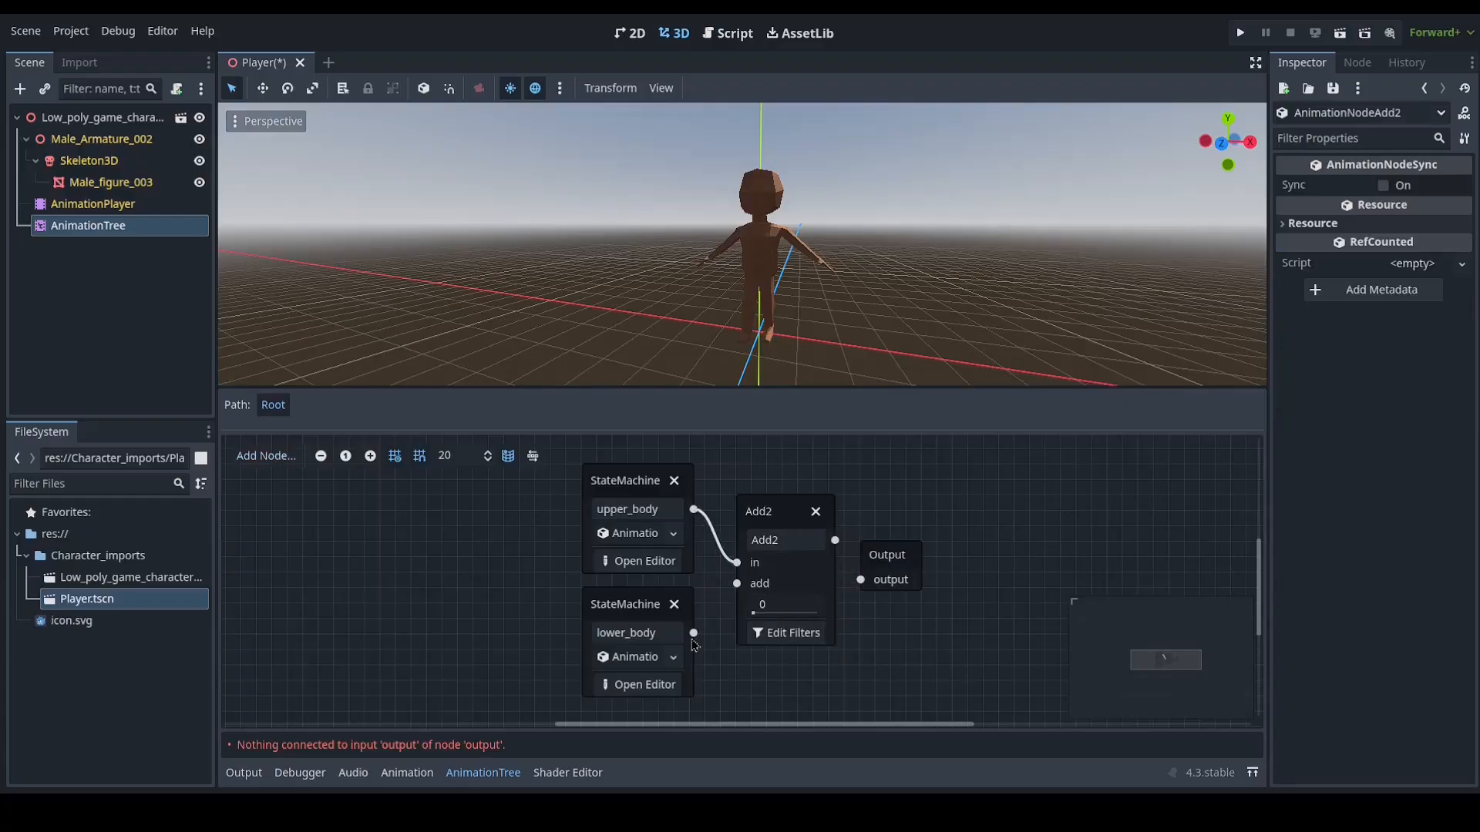
drag(696, 636, 863, 619)
drag(835, 541, 860, 585)
middle_drag(816, 339, 672, 376)
Step: Spread out the blend tree by moving both state machines away from Add2, aligned vertically, and shifting Add2 away from Output
drag(646, 477, 615, 476)
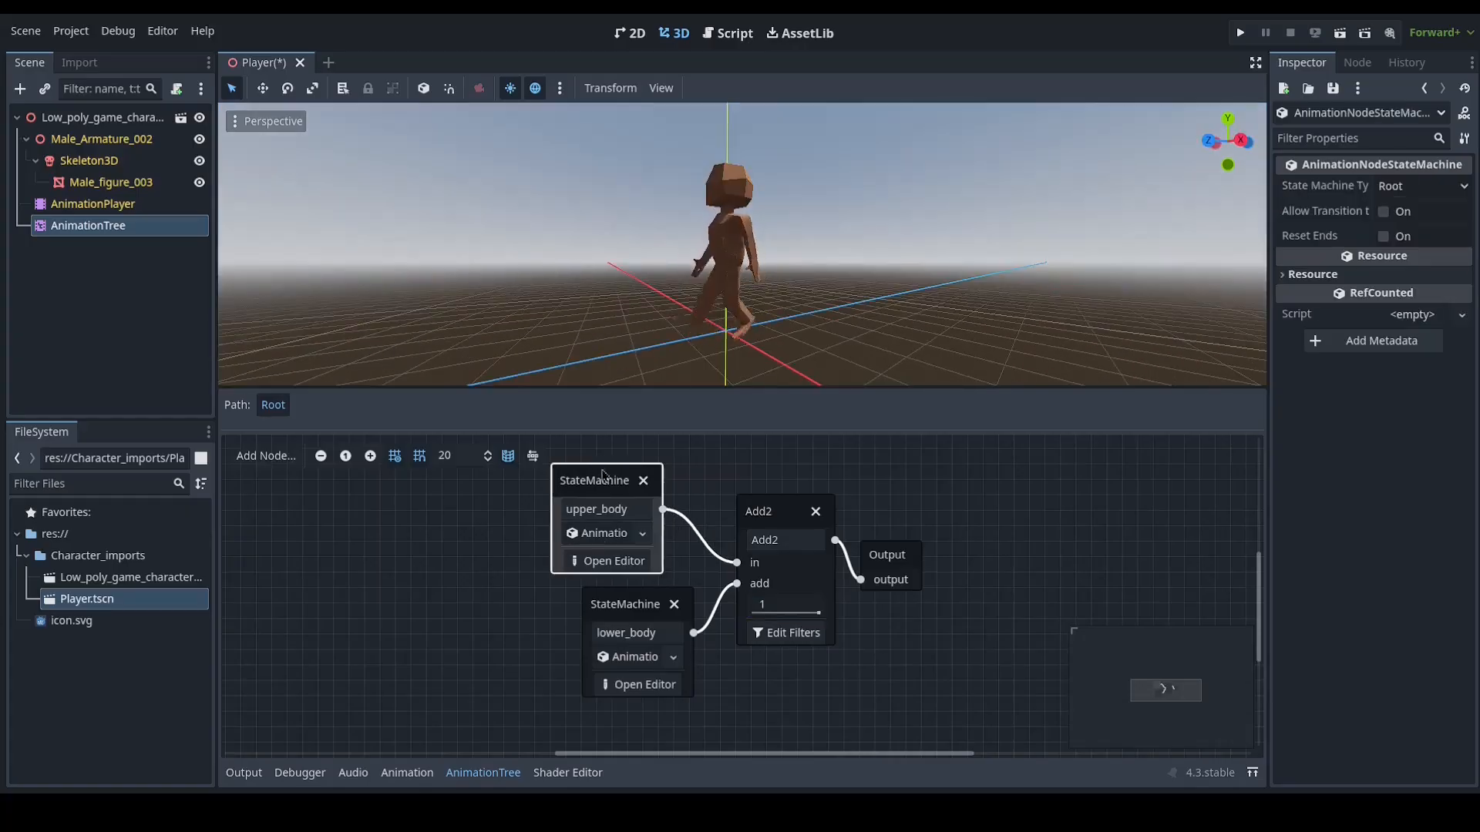
drag(641, 611, 564, 605)
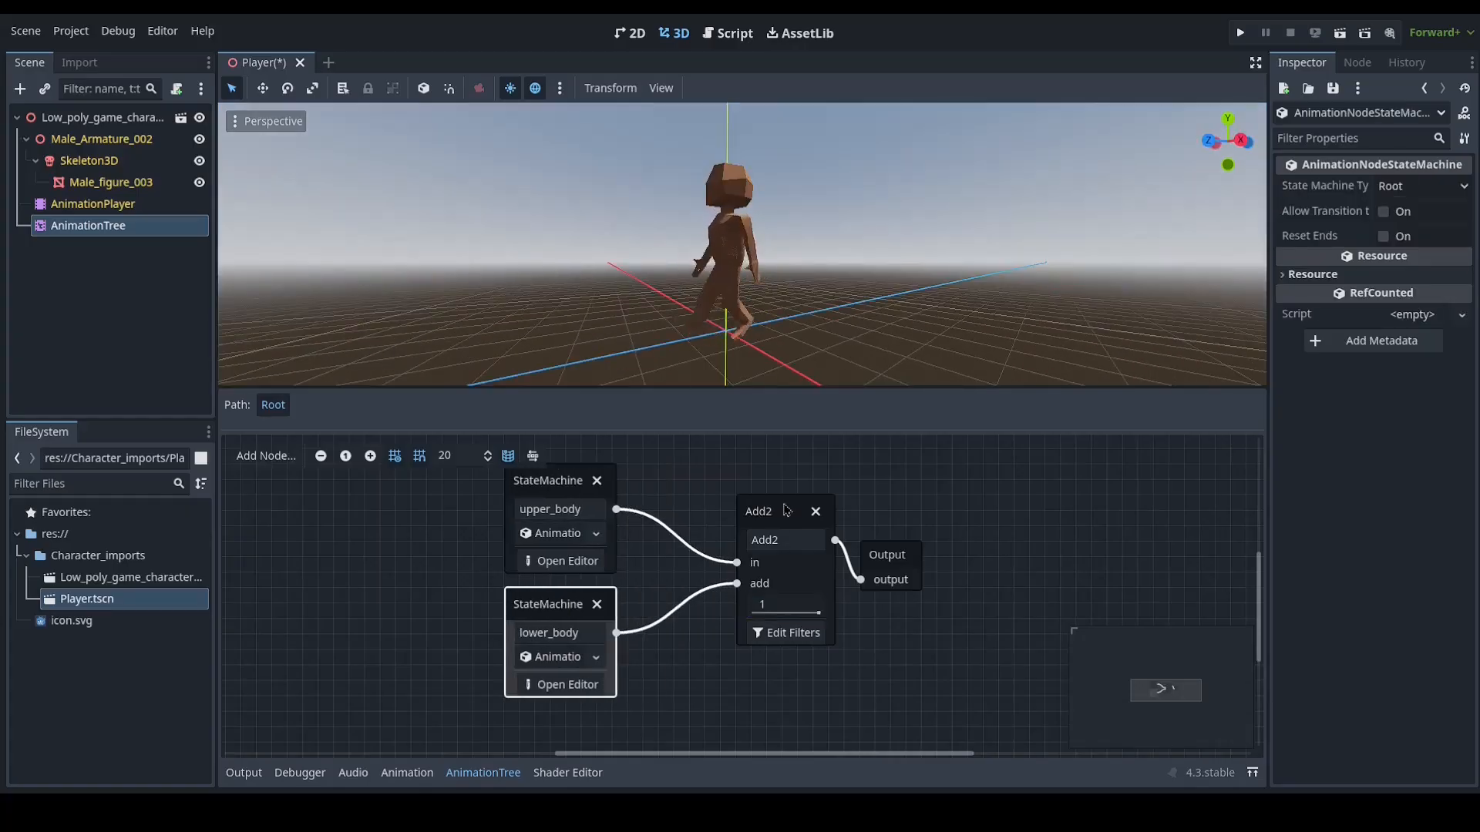
drag(786, 510, 755, 511)
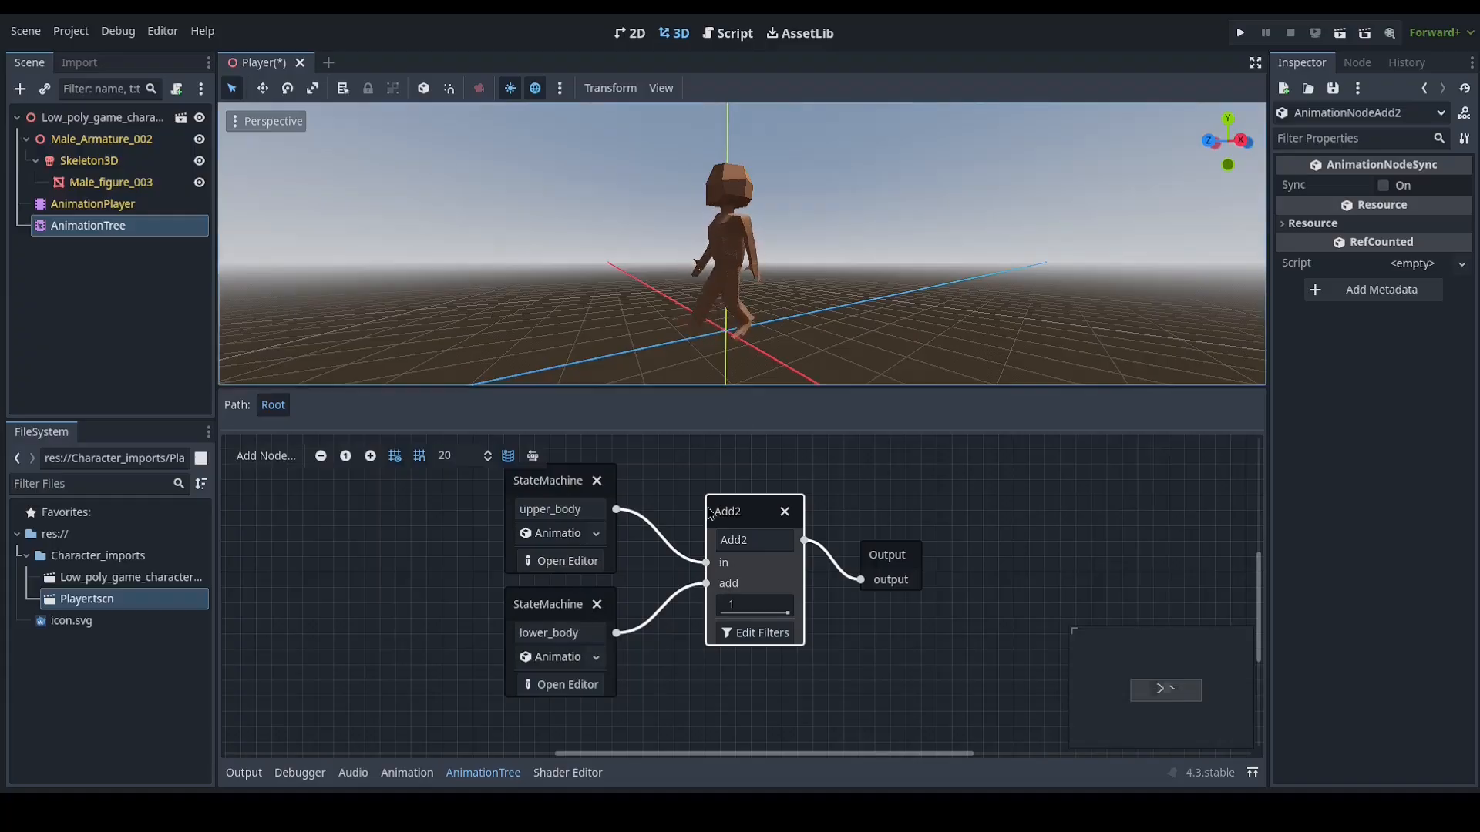
middle_drag(648, 528, 614, 565)
scroll(614, 564, down, 1)
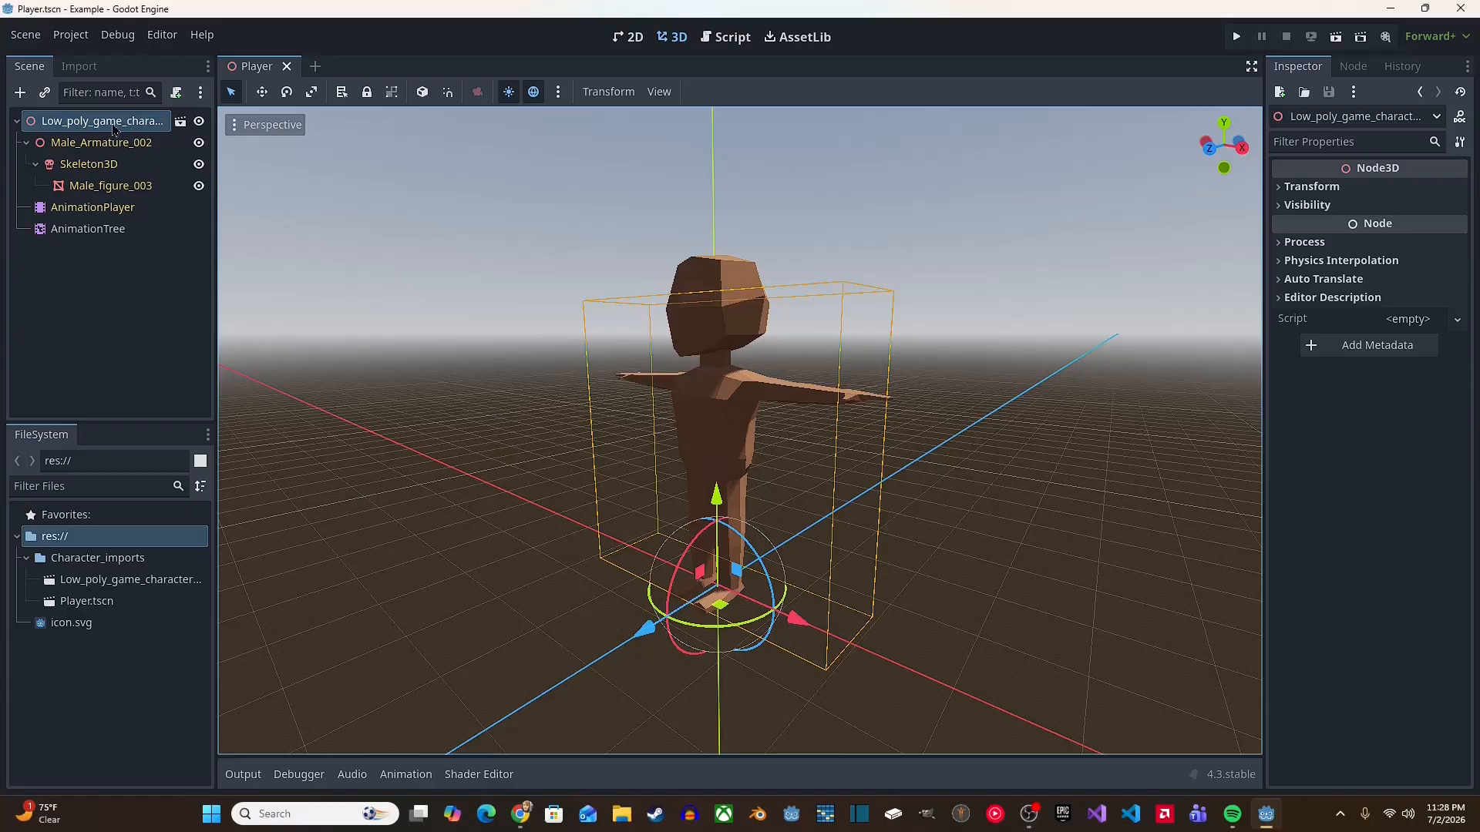
Step: Attach a new GDScript named player.gd to the scene's root node, saved in a new scripts folder inside Character_imports
click(176, 92)
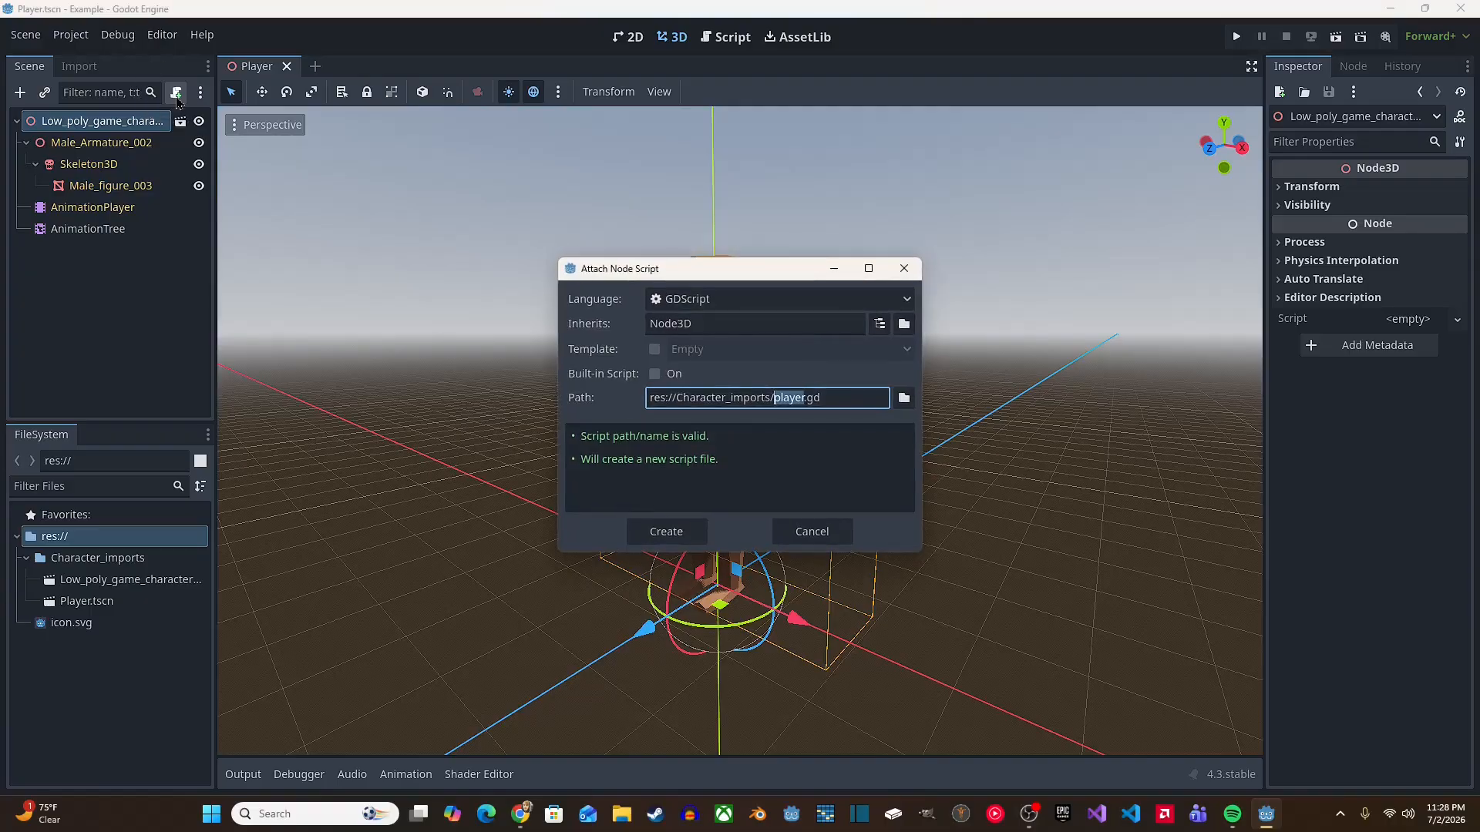
click(824, 400)
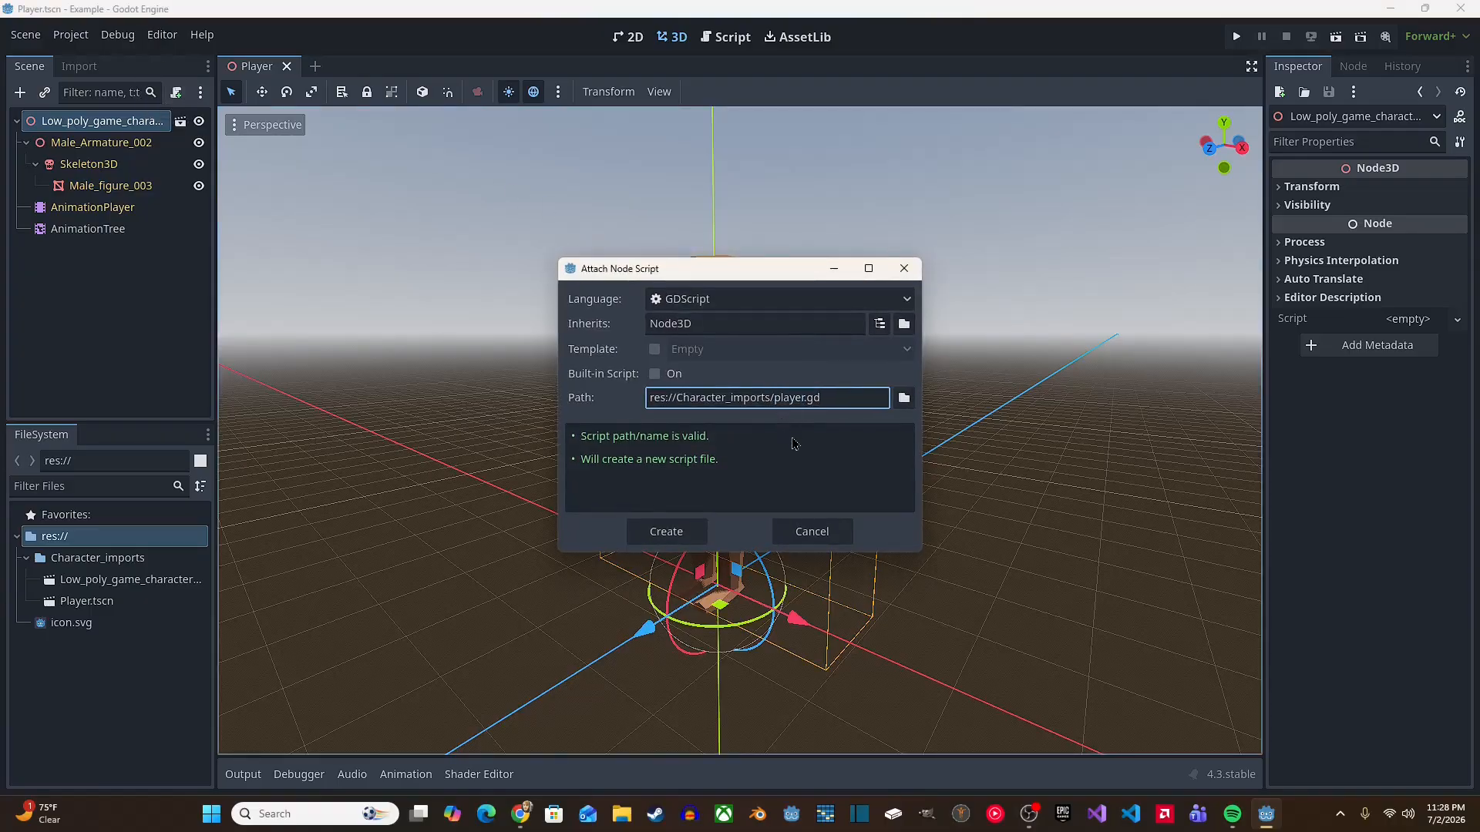
click(903, 398)
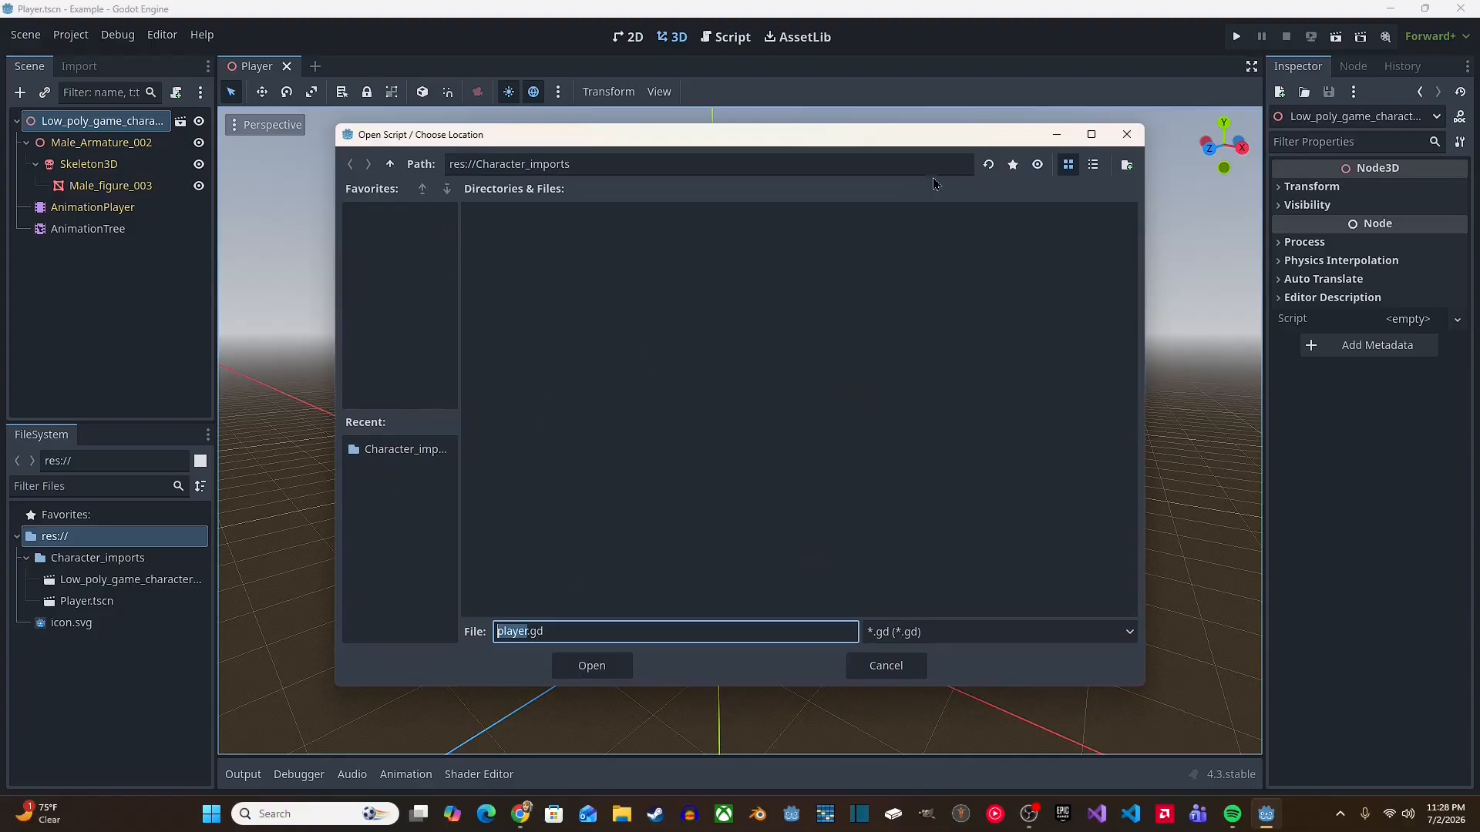
click(1127, 168)
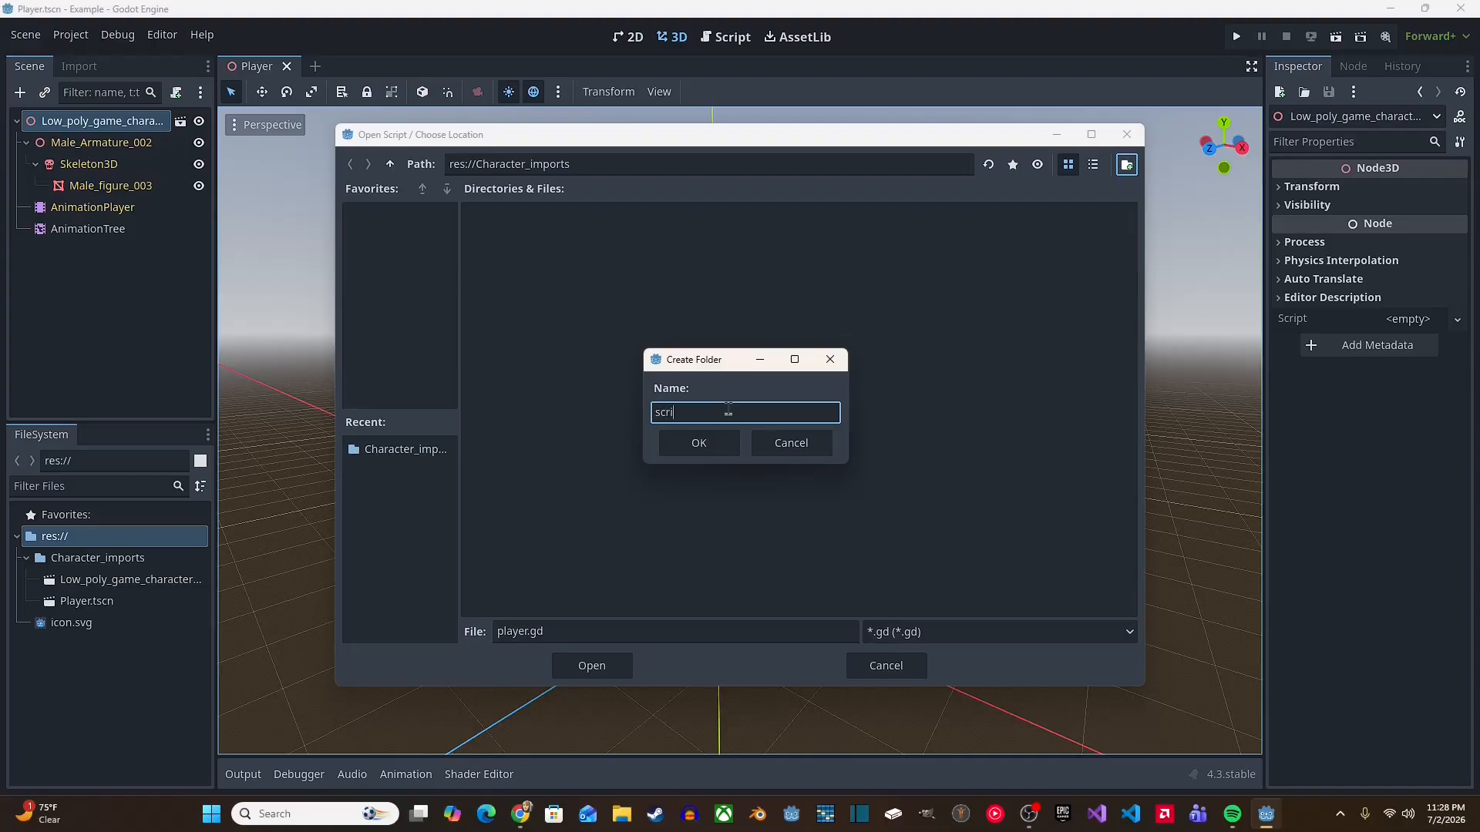
key(Return)
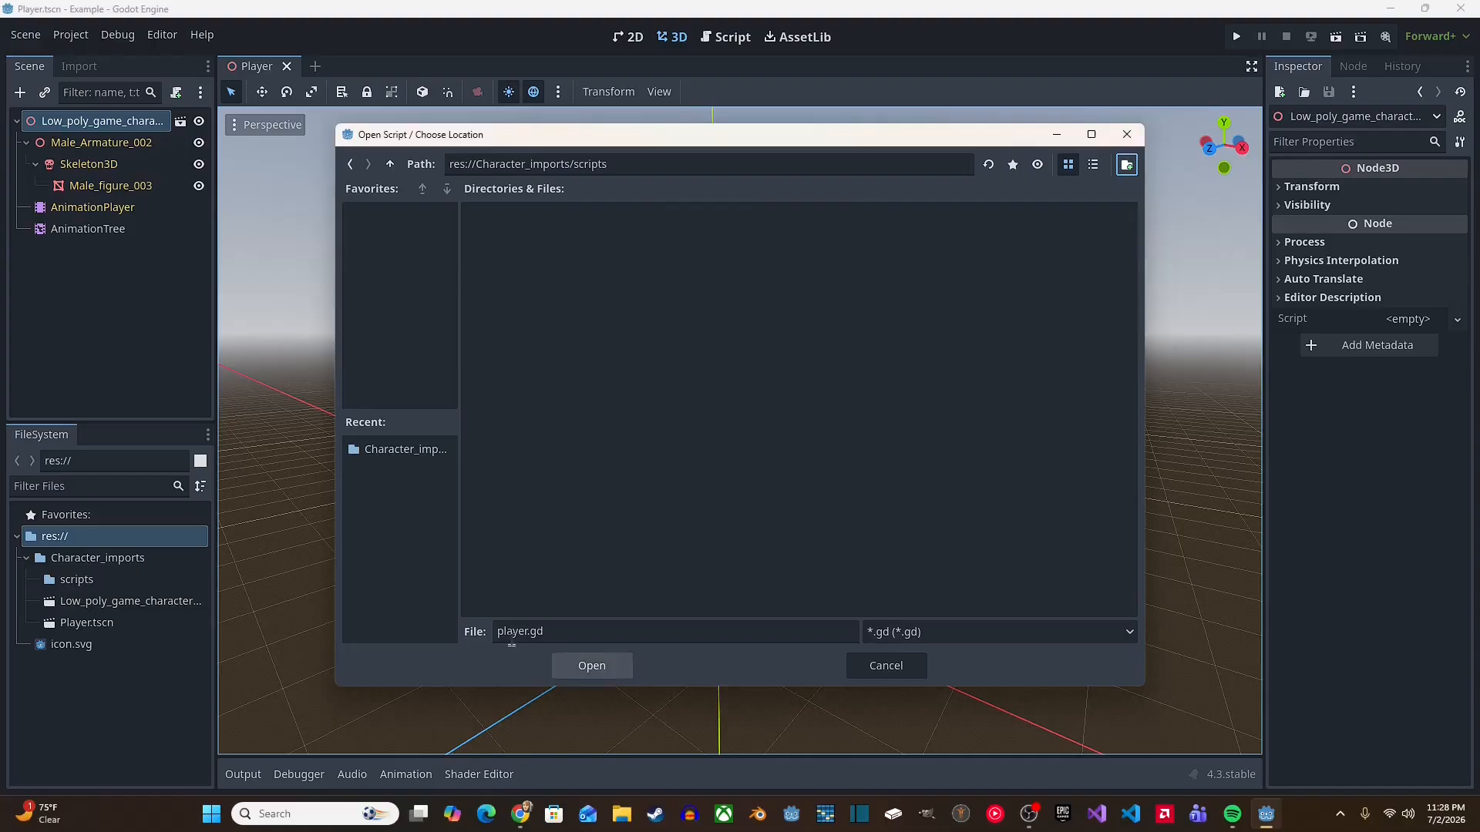
click(592, 666)
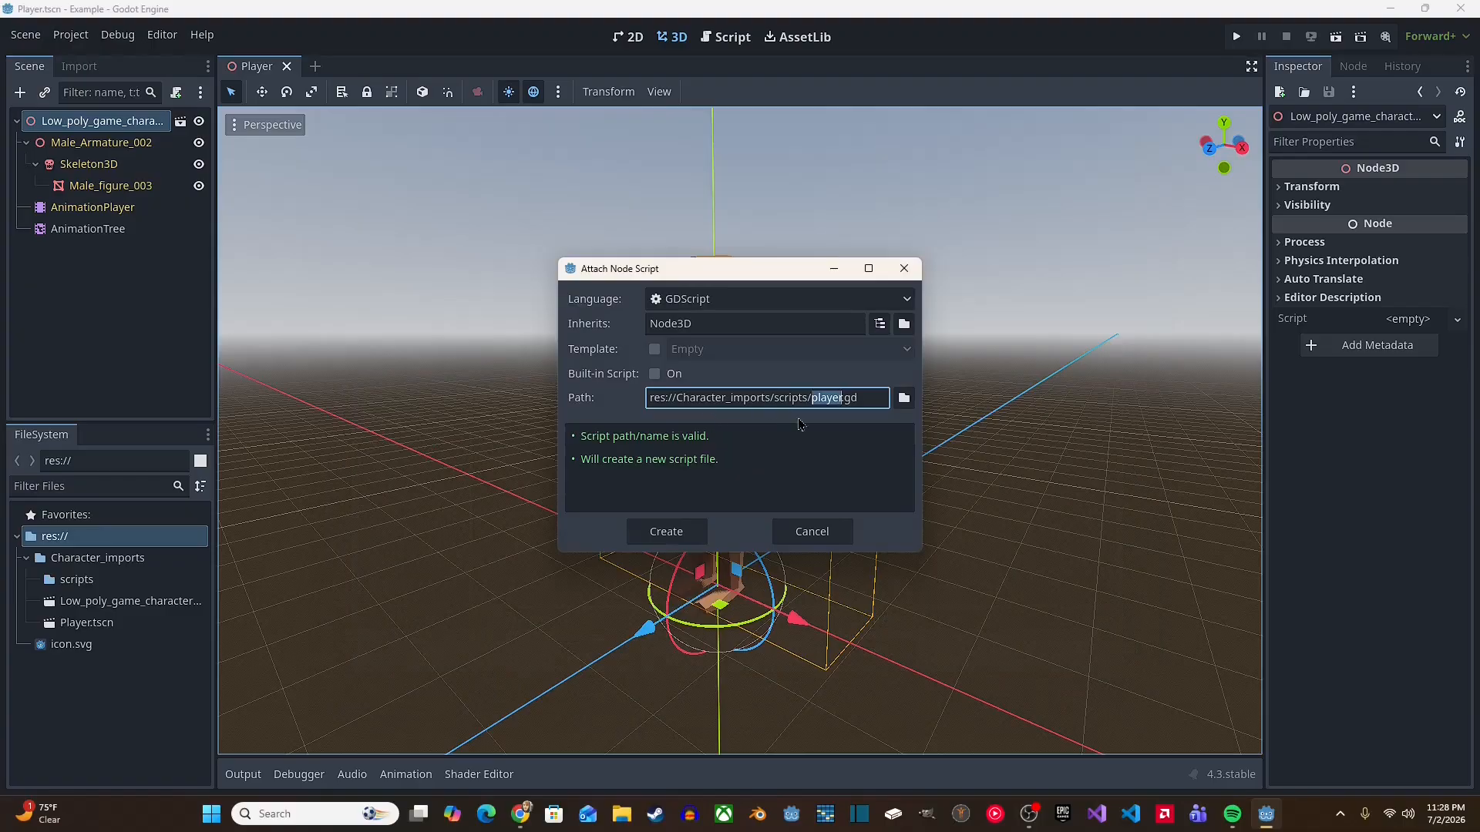
click(859, 397)
click(678, 532)
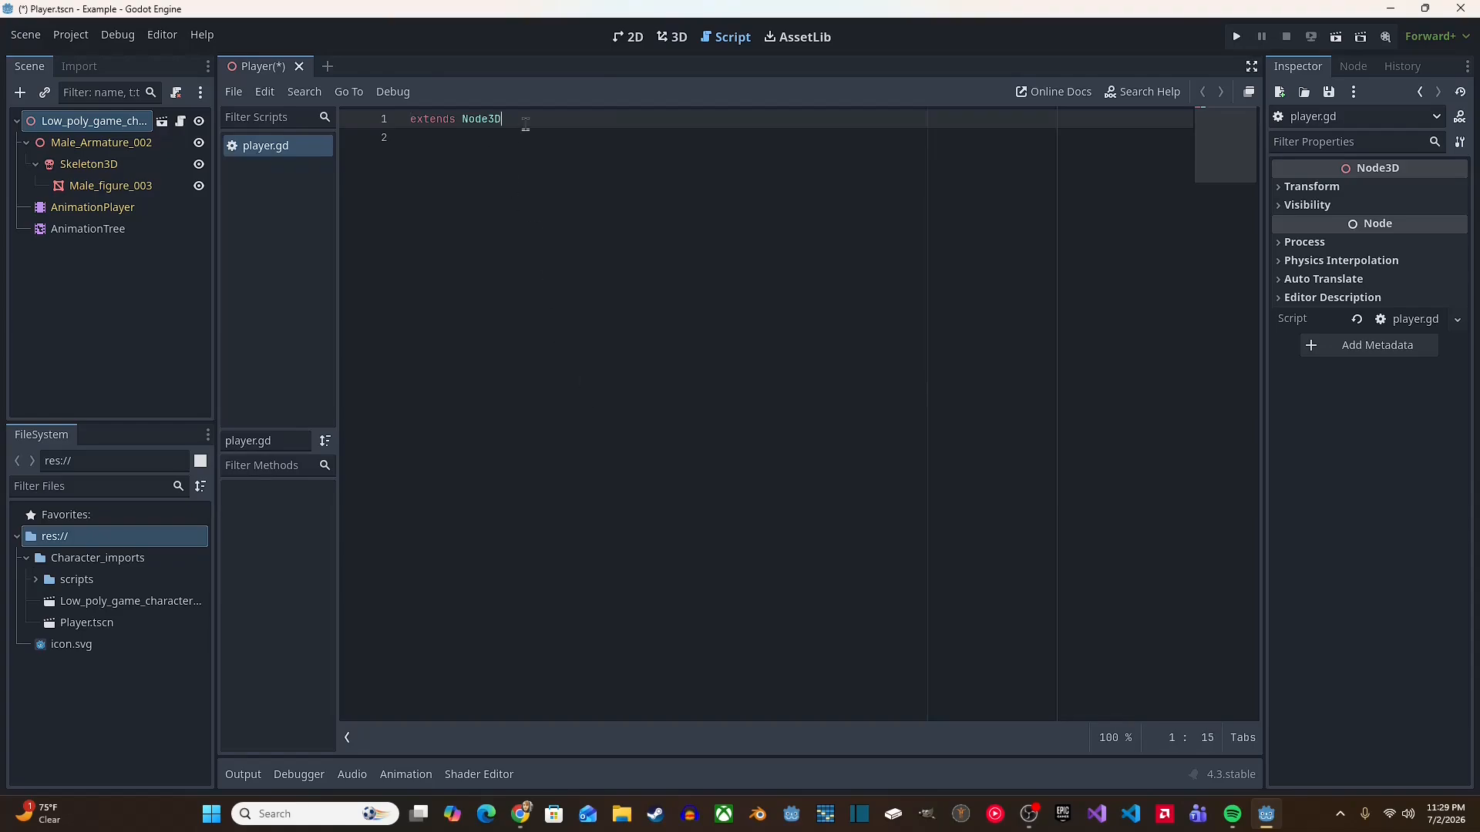
key(Return)
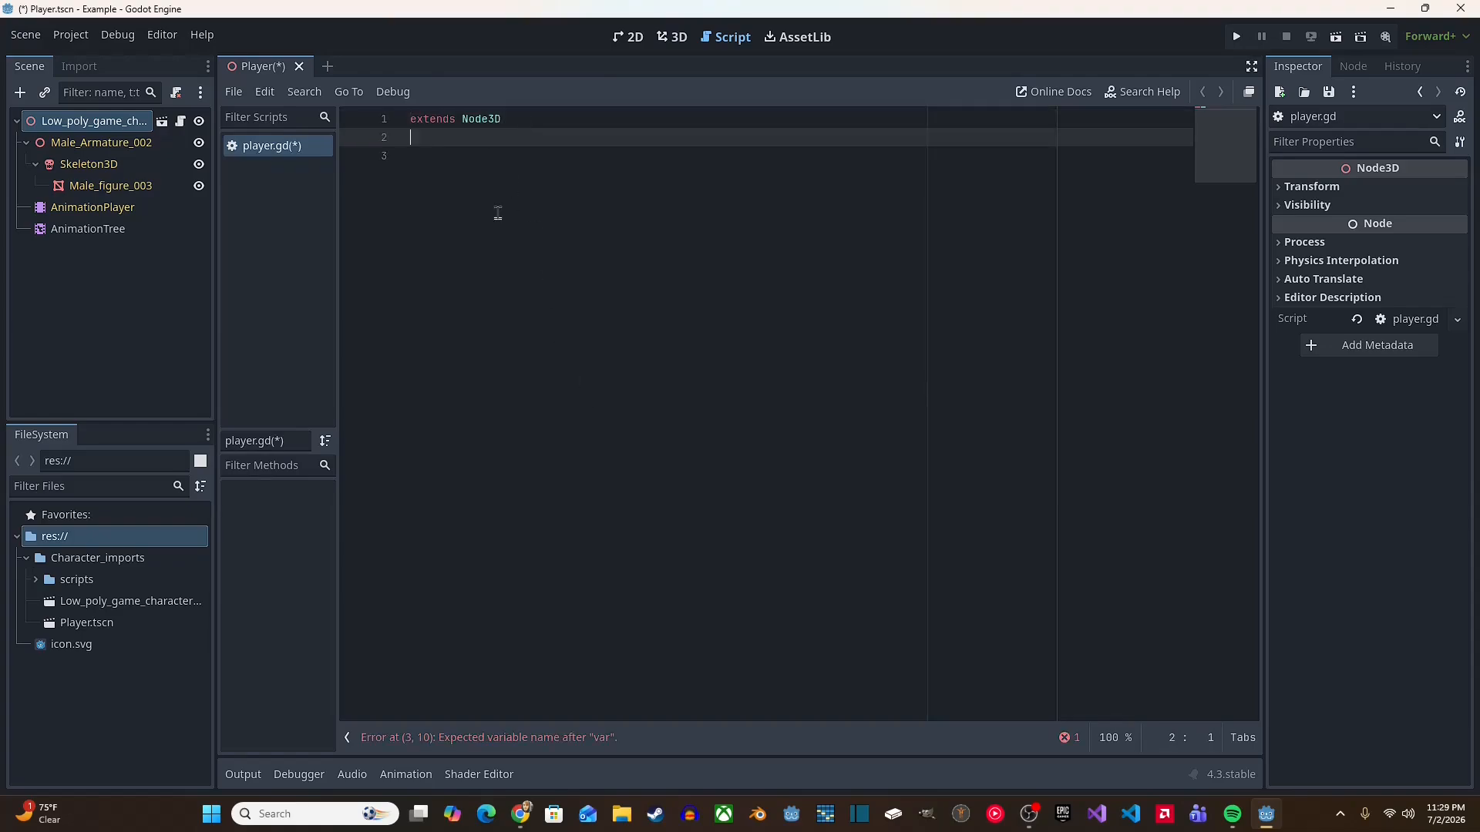
key(Return)
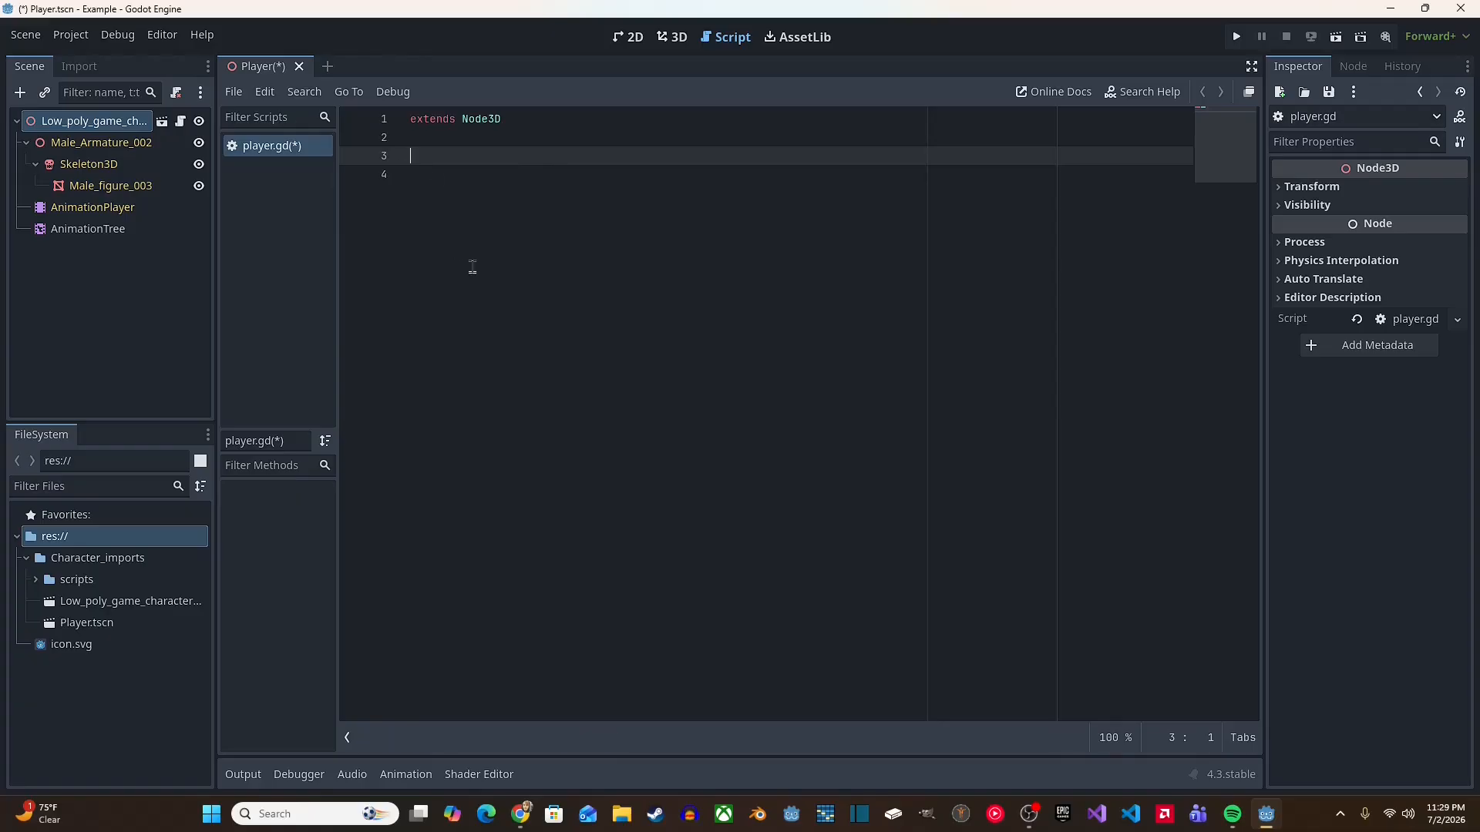
text(@onre)
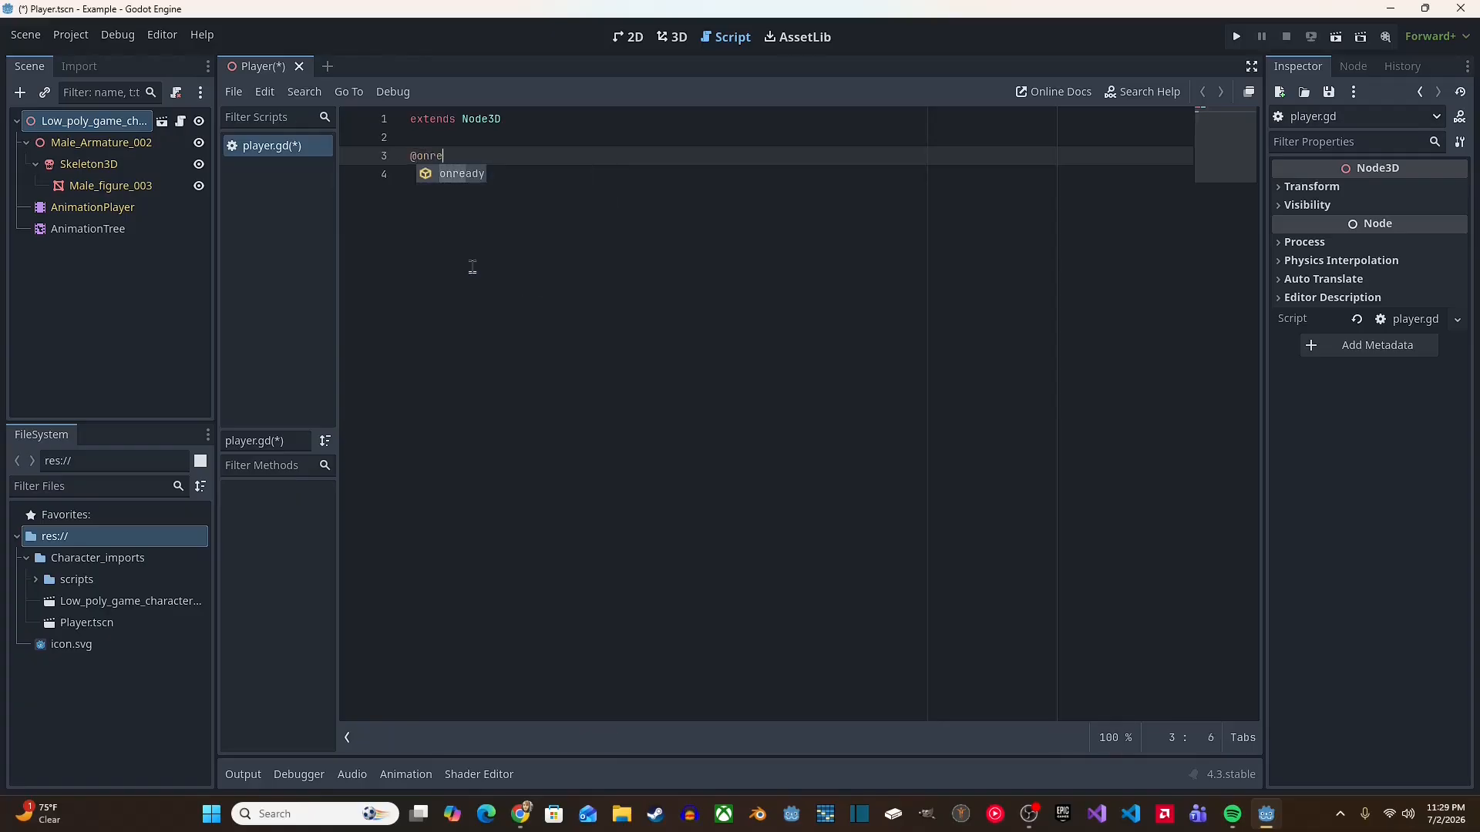
text(ady var animation_tree:)
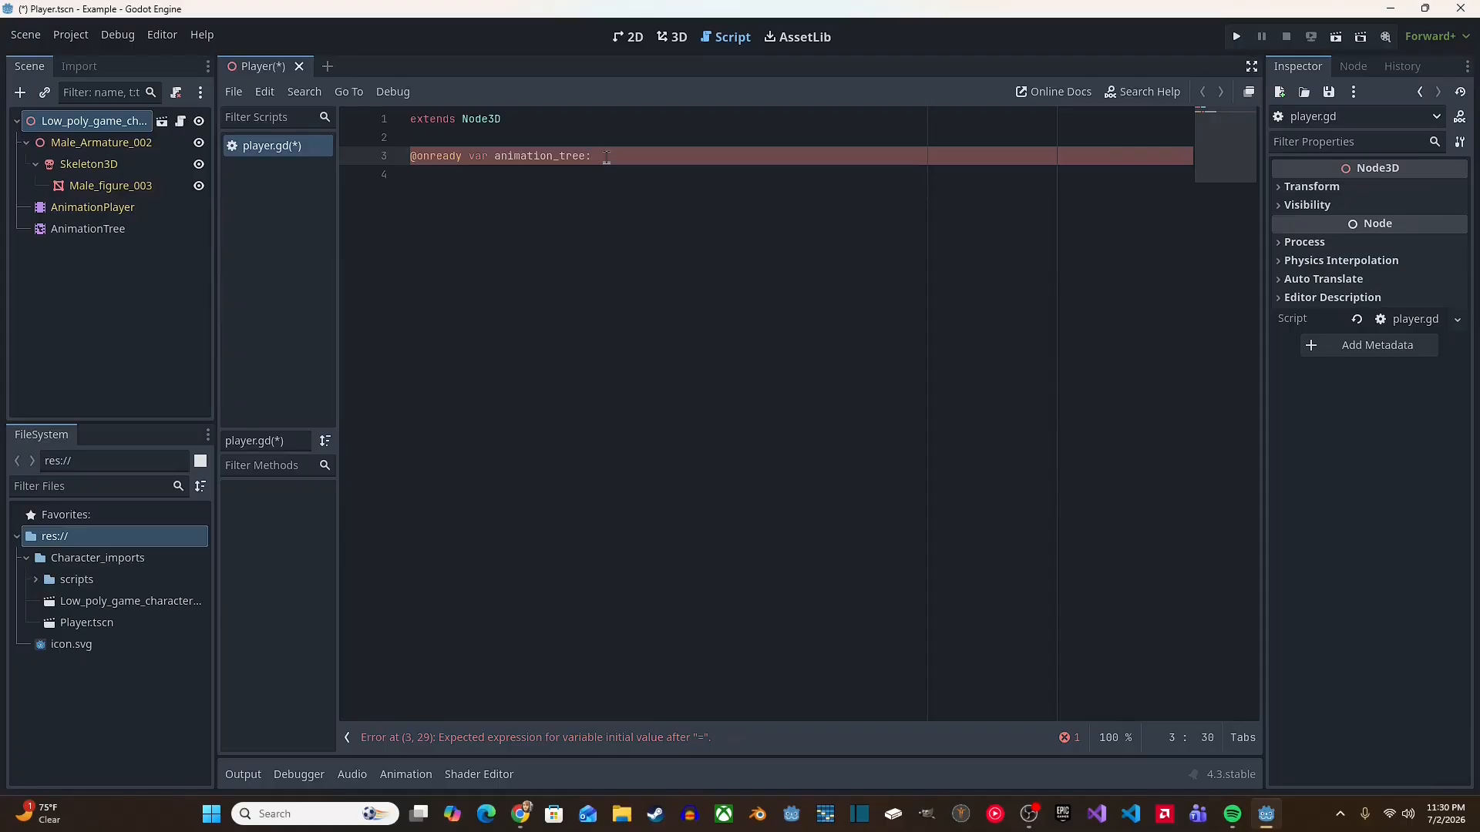
text(Ana)
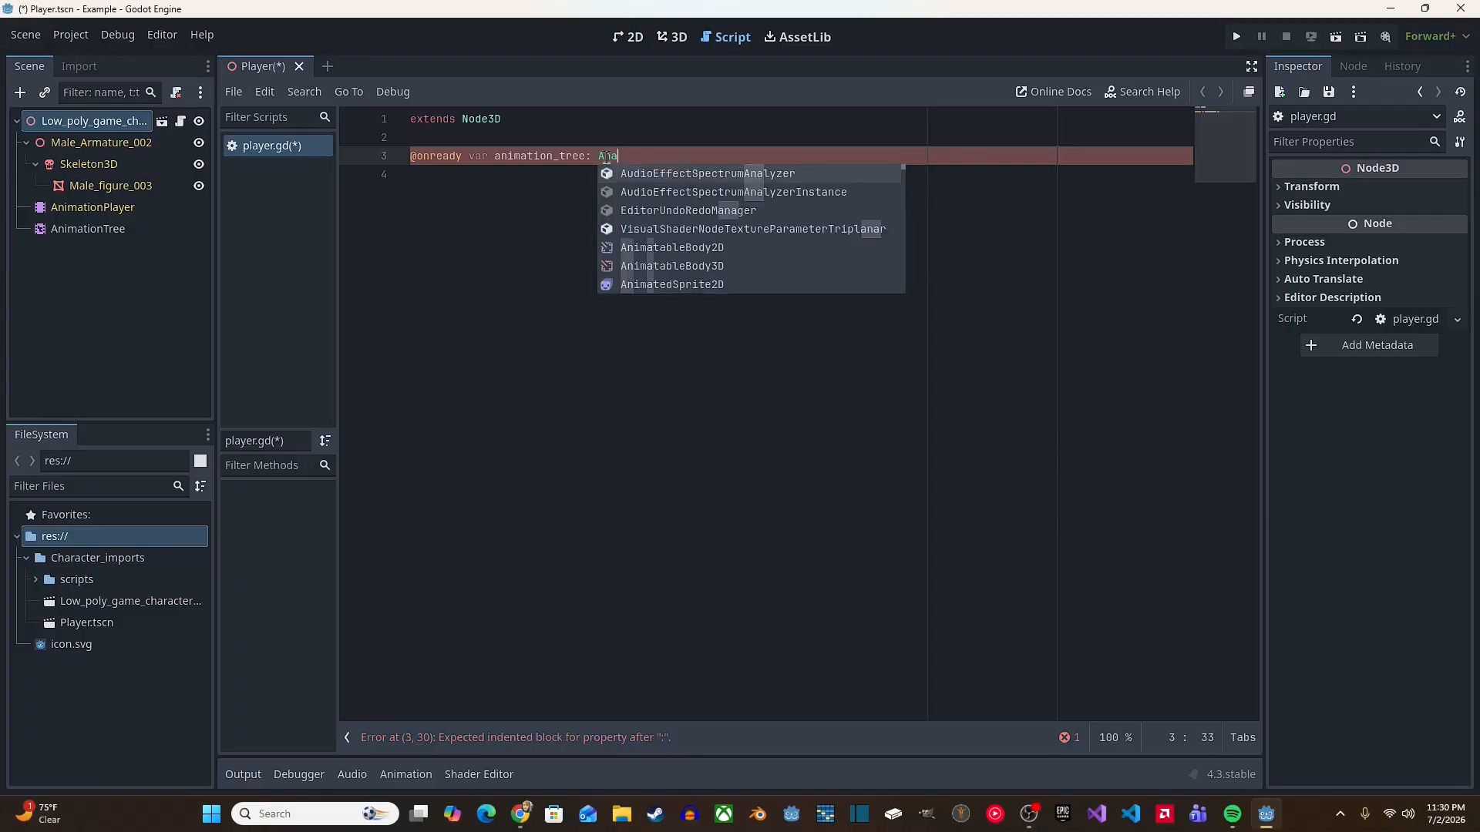
text(inimatio)
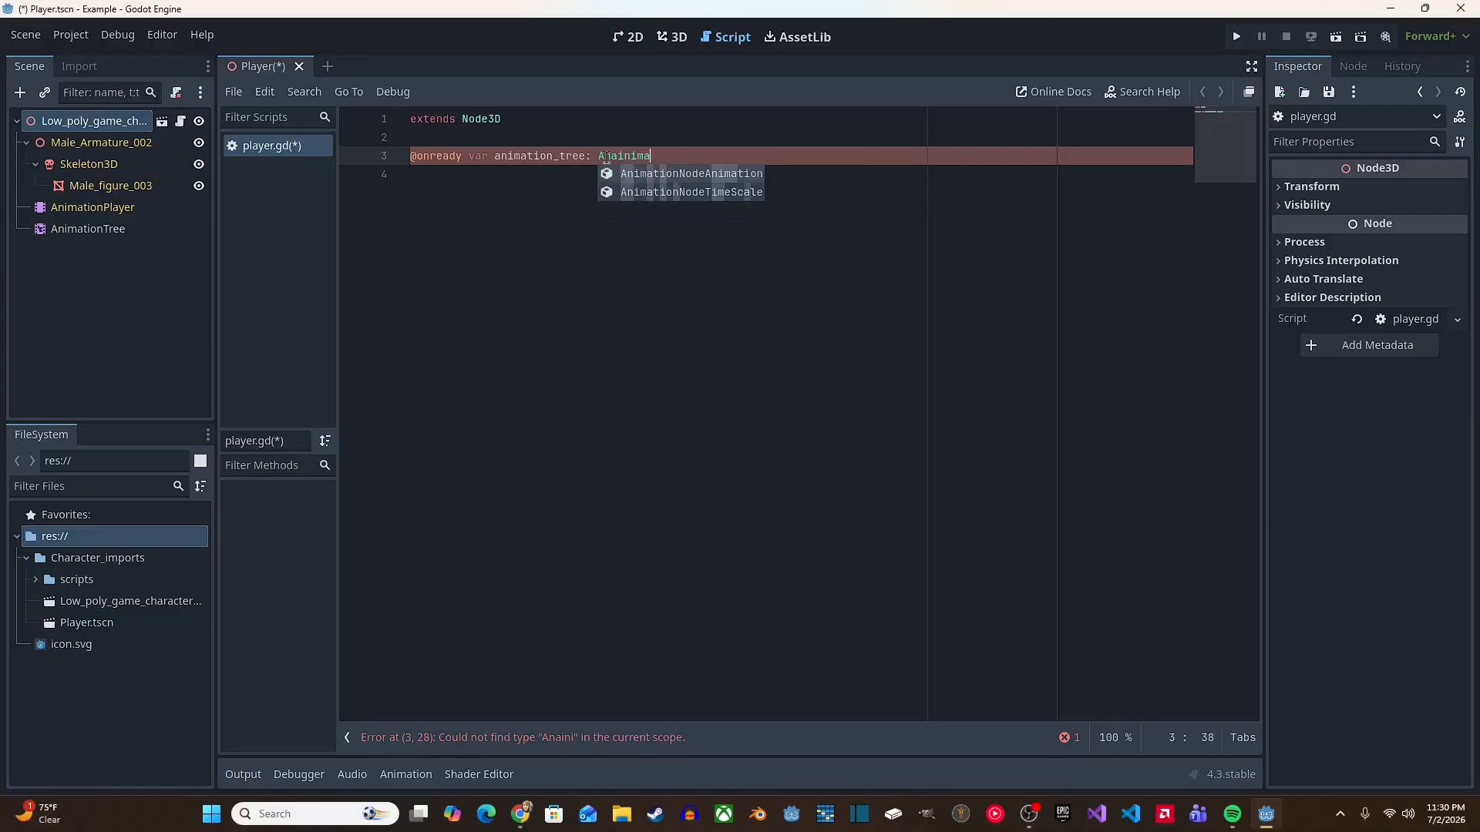
text(Tree =)
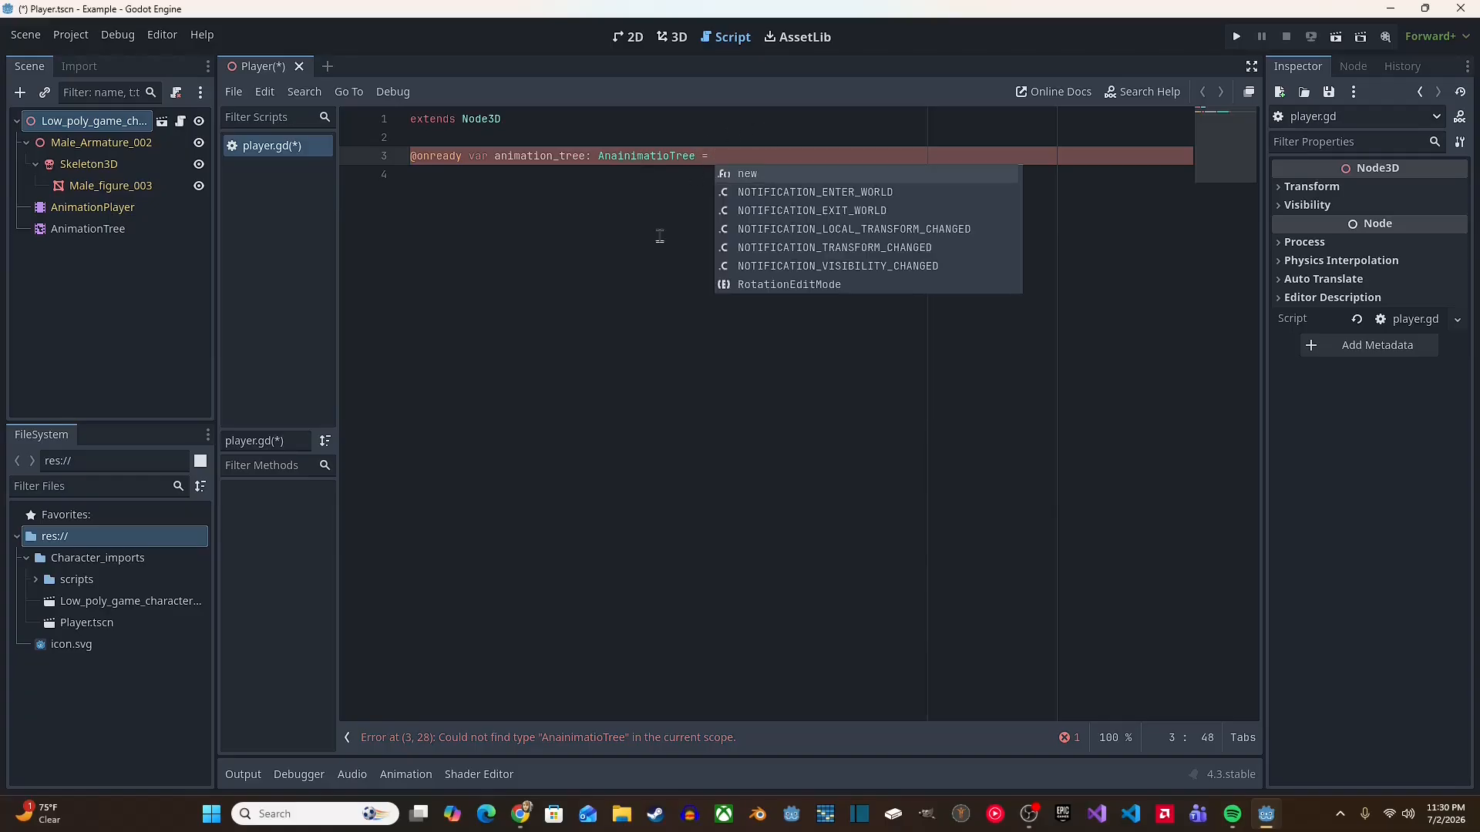
click(729, 160)
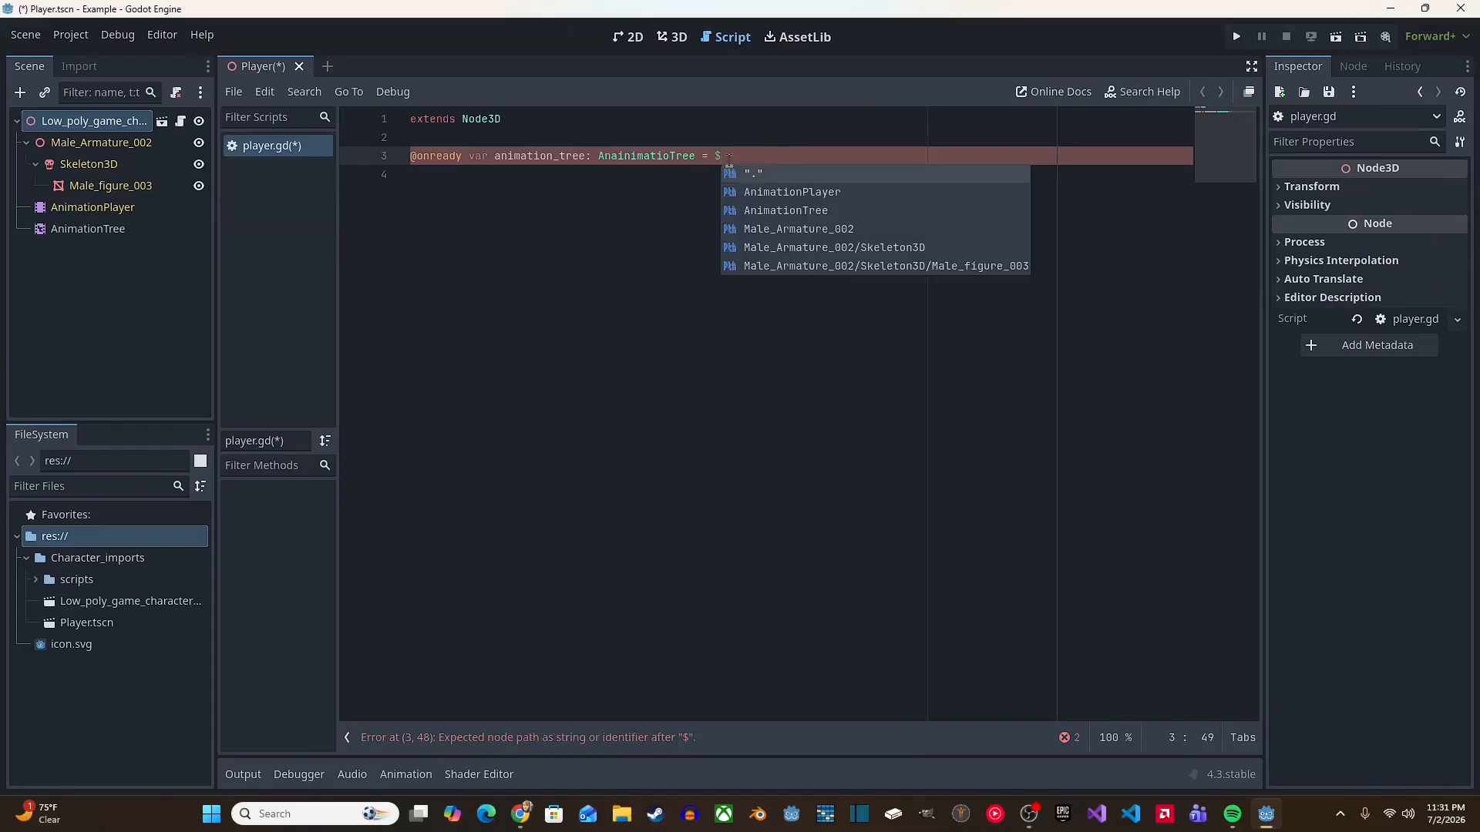
key(Down)
key(Down)
key(Return)
Step: Correct the misspelled type of the animation_tree variable to AnimationTree
click(669, 156)
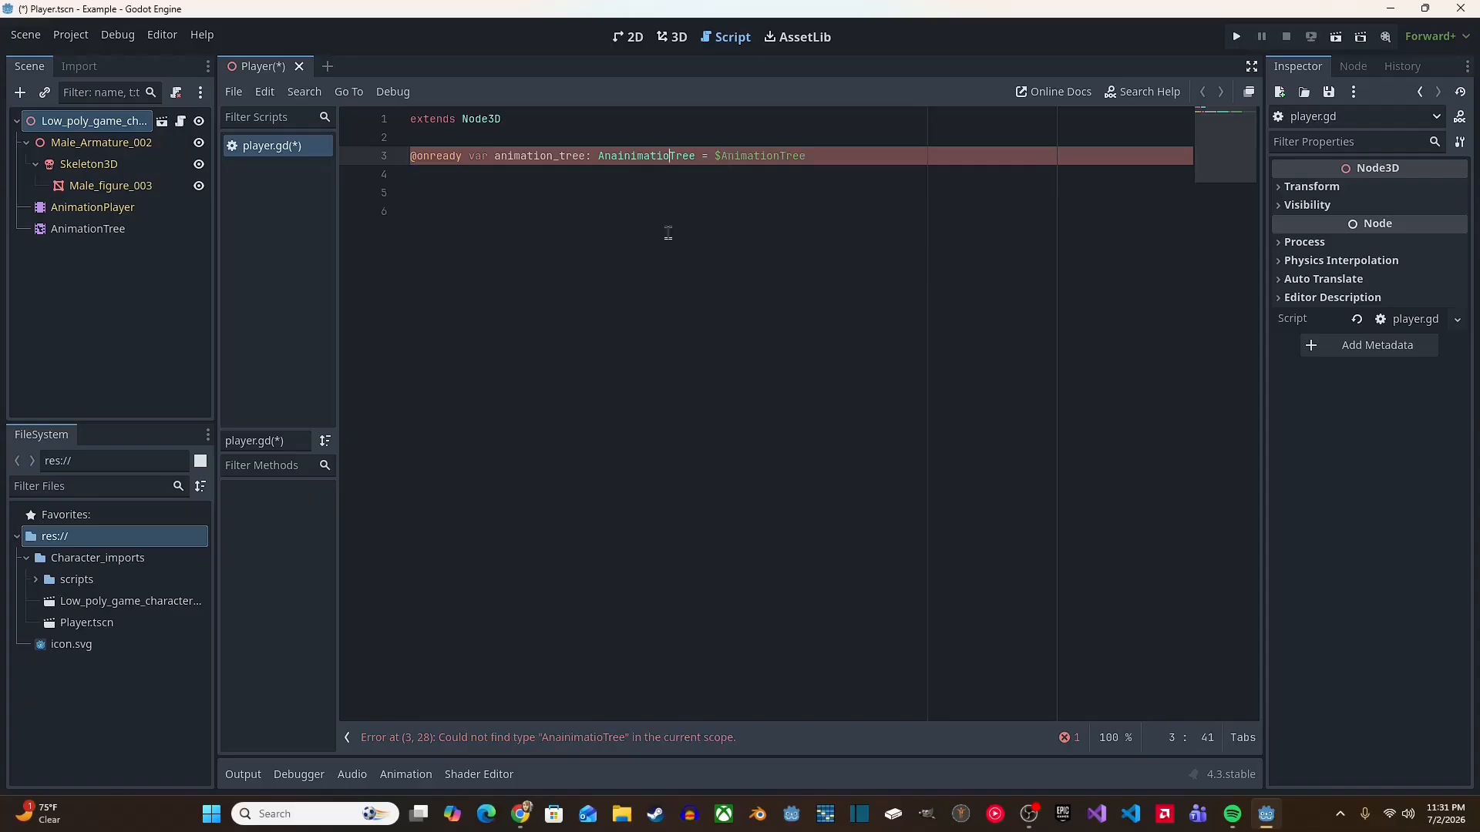
key(BackSpace)
key(BackSpace)
key(BackSpace)
key(BackSpace)
key(BackSpace)
key(BackSpace)
key(BackSpace)
key(BackSpace)
key(BackSpace)
key(BackSpace)
text(n)
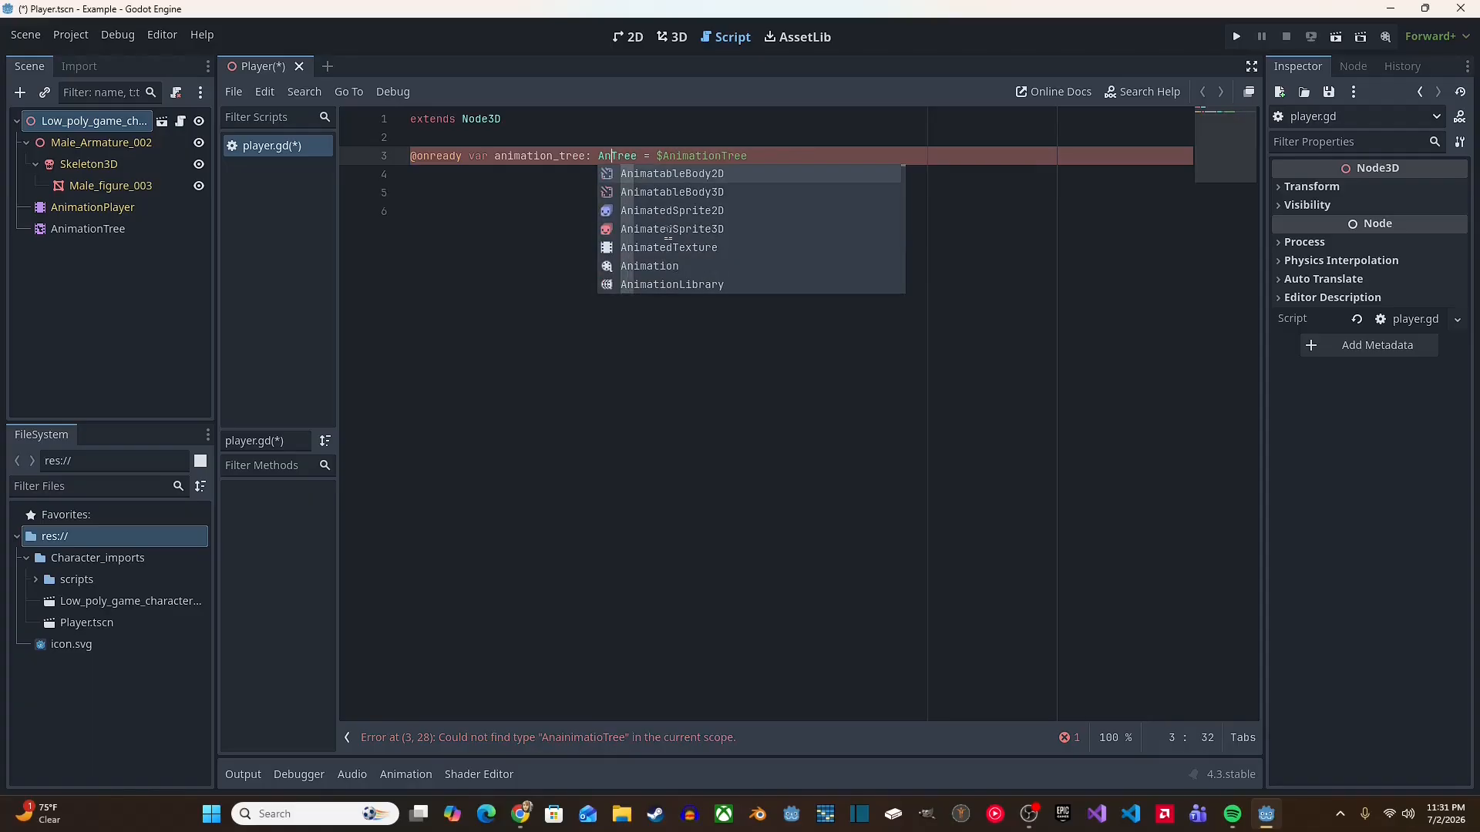
text(imation)
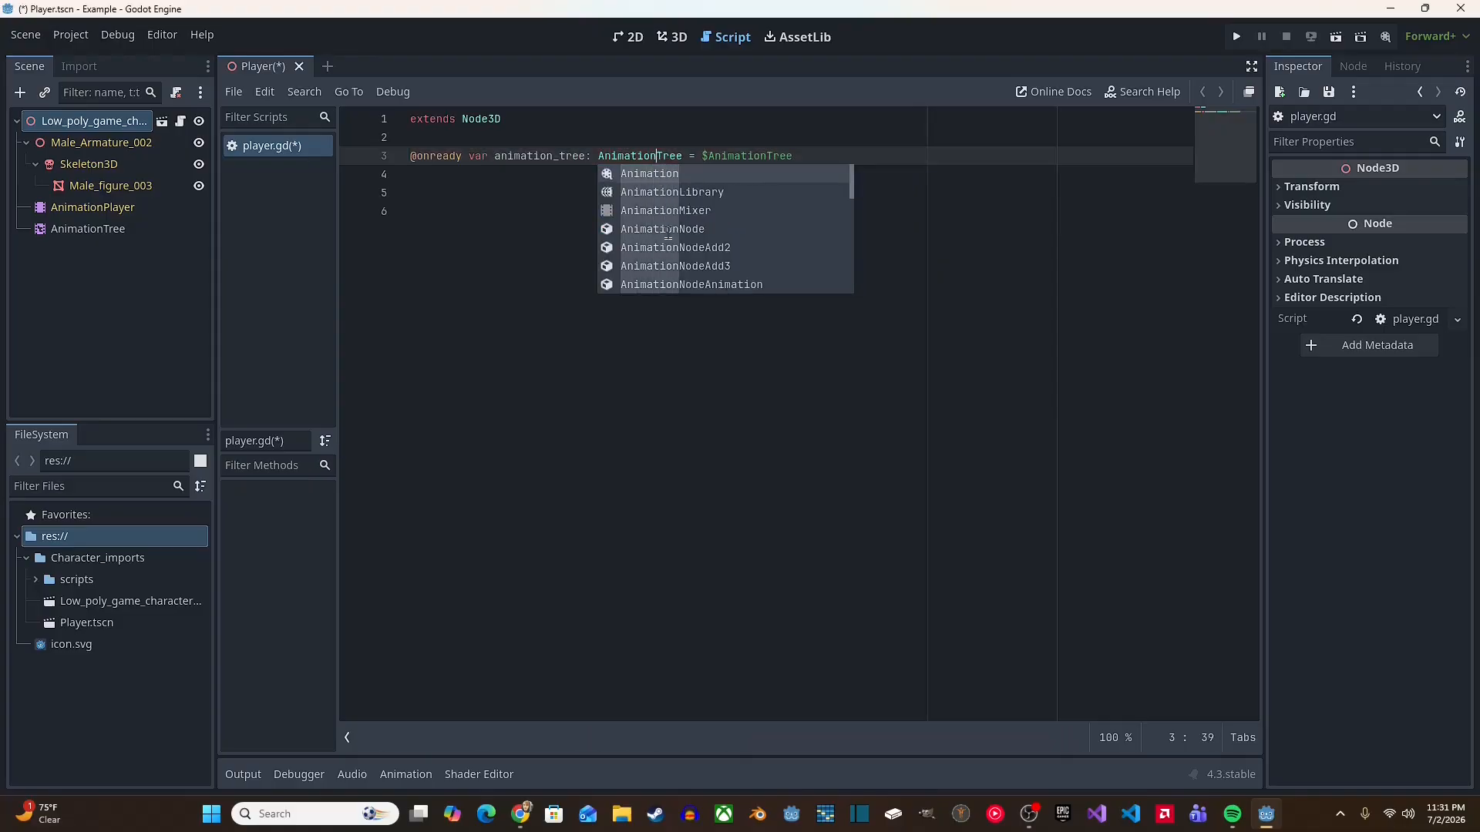
key(Escape)
key(End)
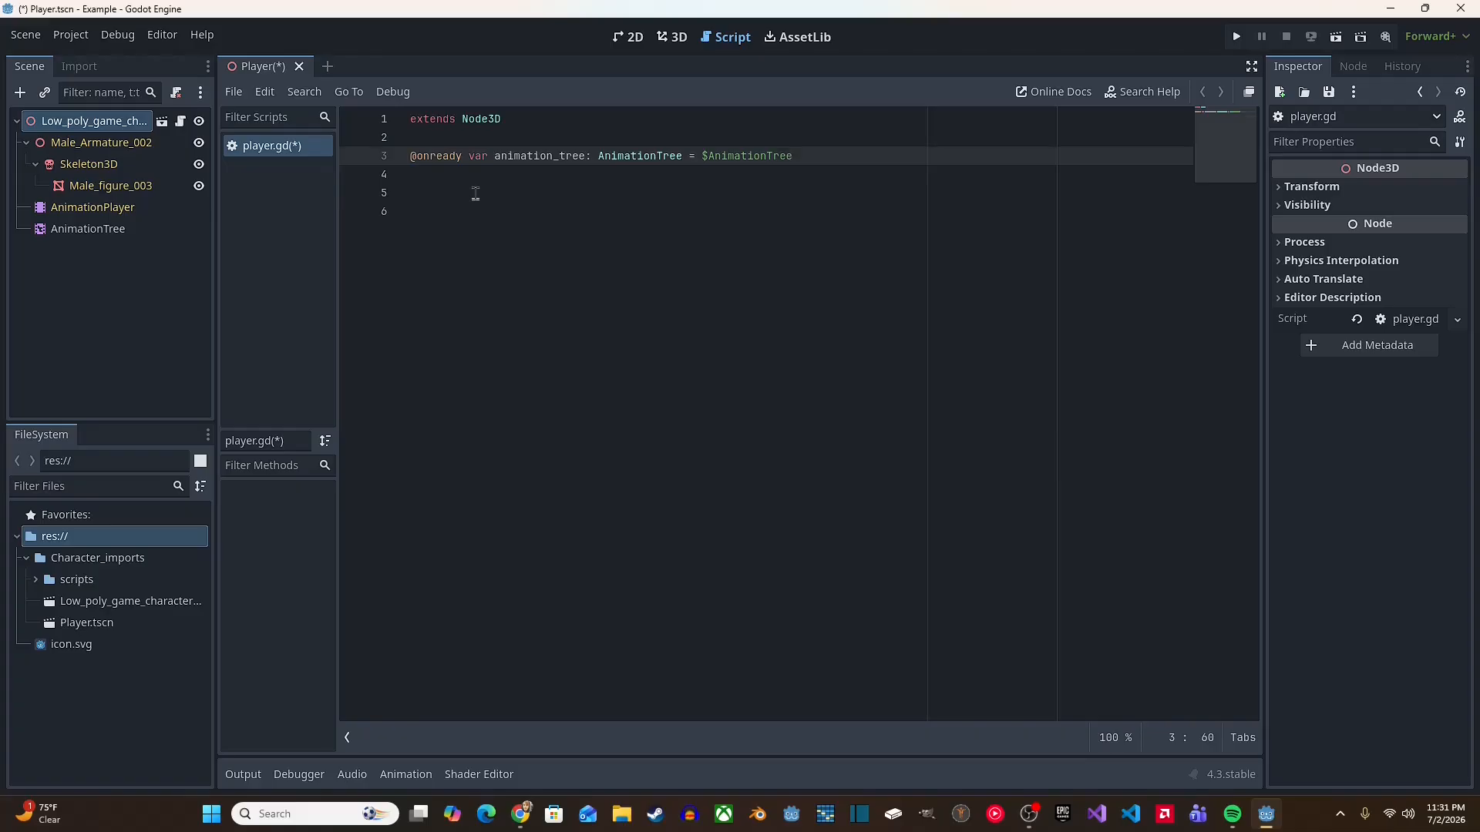
Step: Add a _ready() function below the animation_tree declaration
click(472, 193)
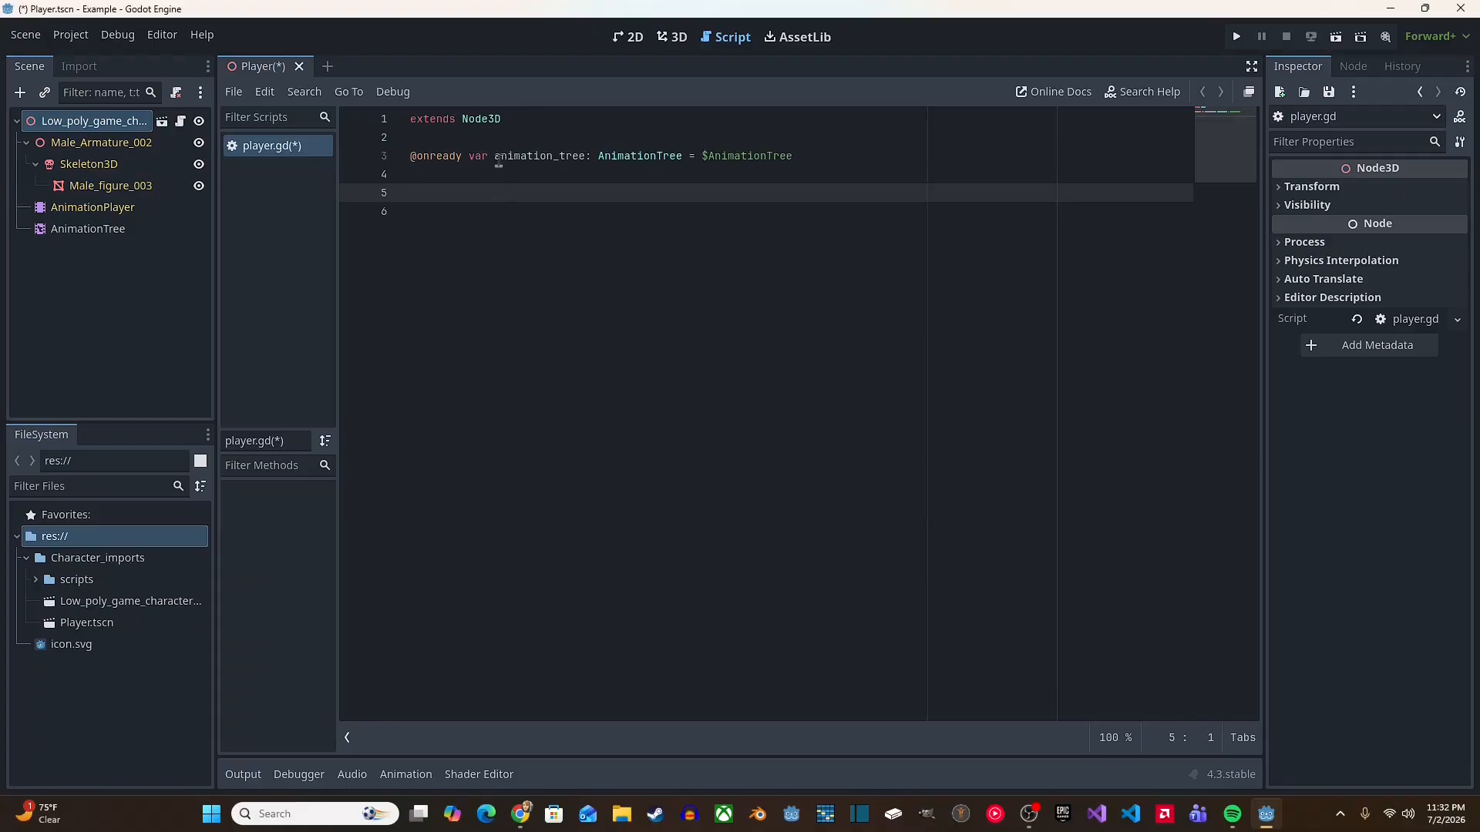
drag(496, 157, 586, 159)
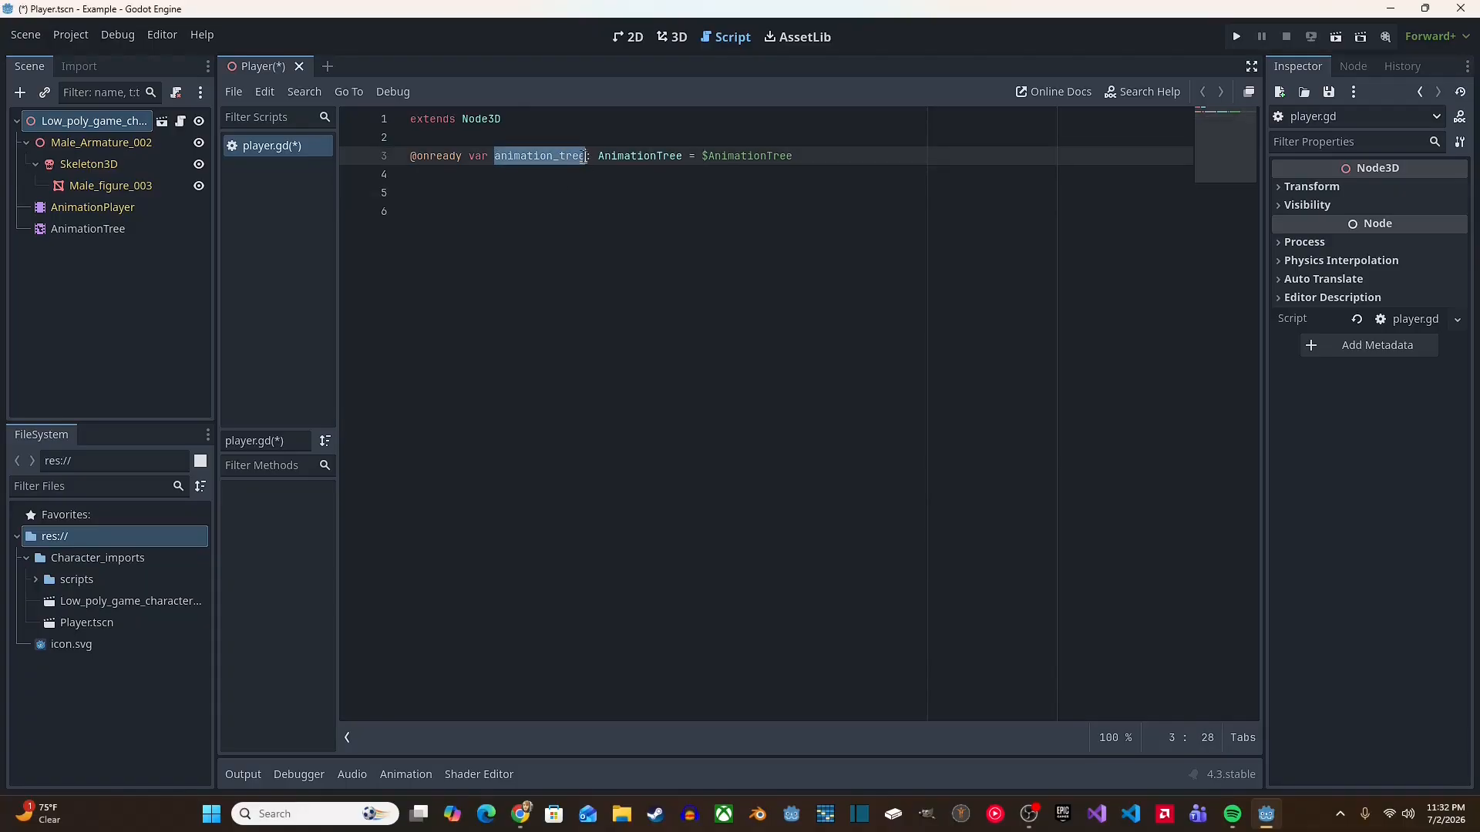
click(426, 194)
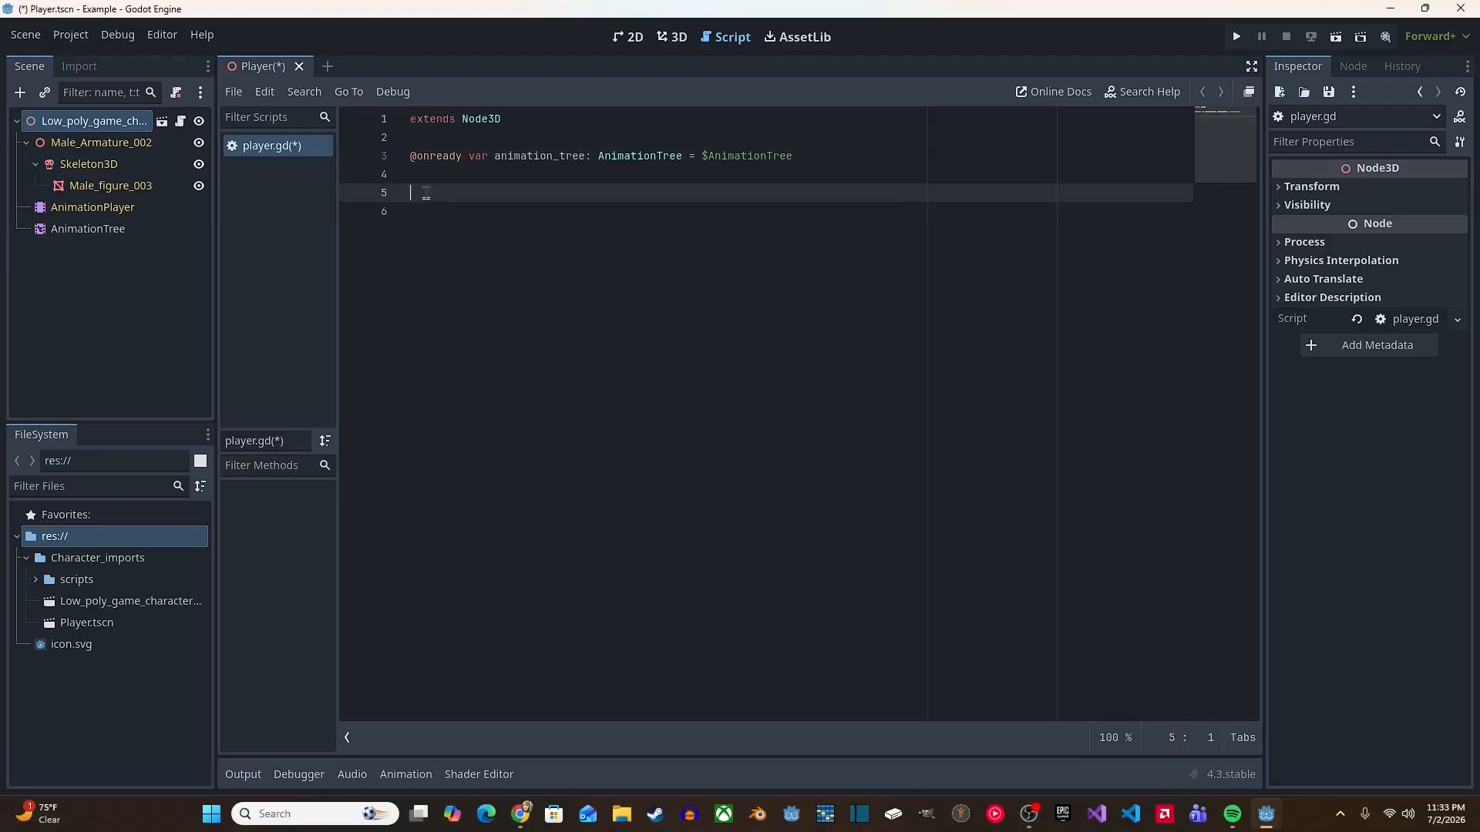
text(func _ready)
key(Return)
key(Return)
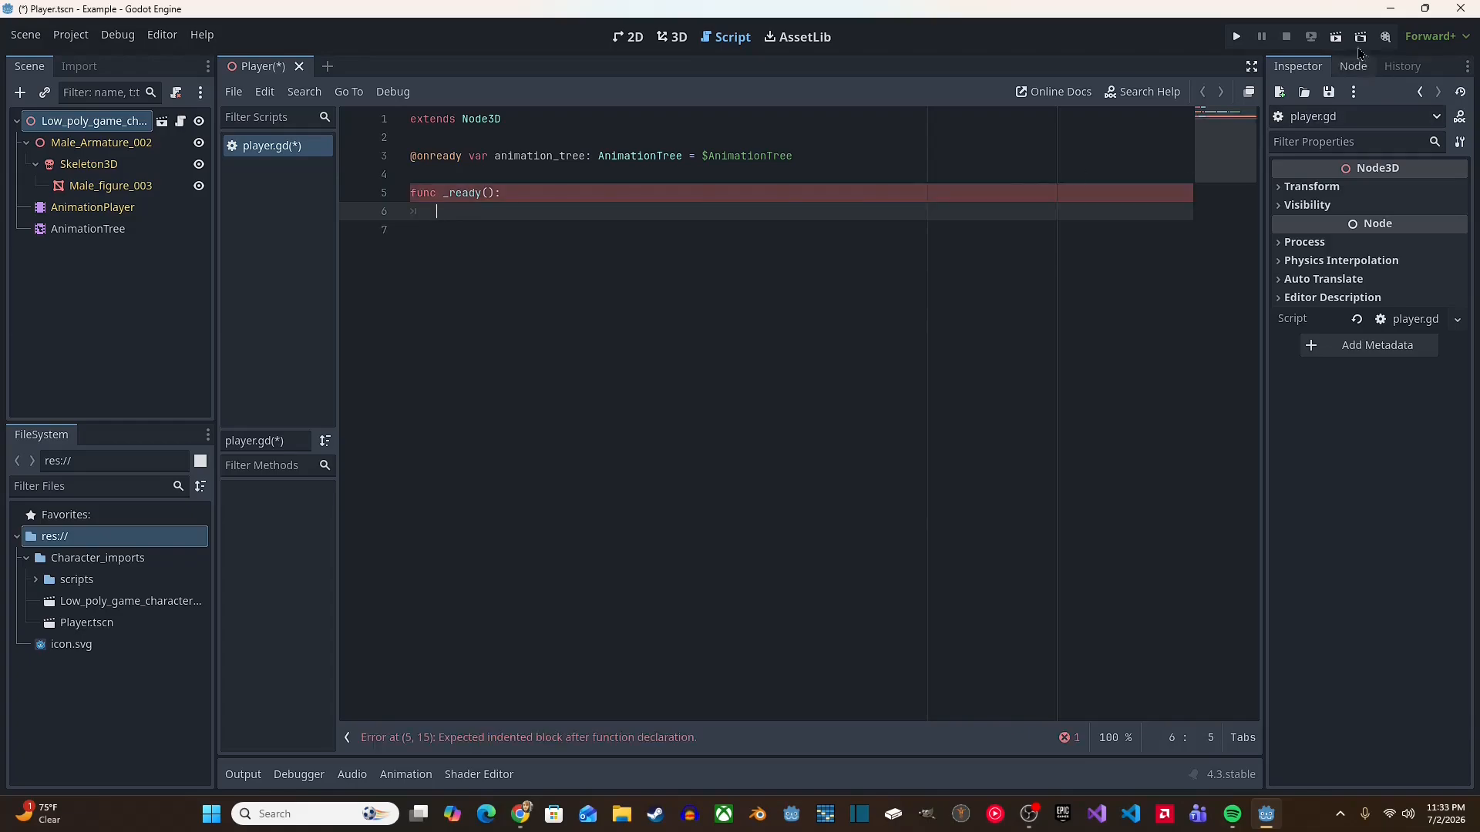
Step: Inside _ready(), set animation_tree.active to true
text(imation)
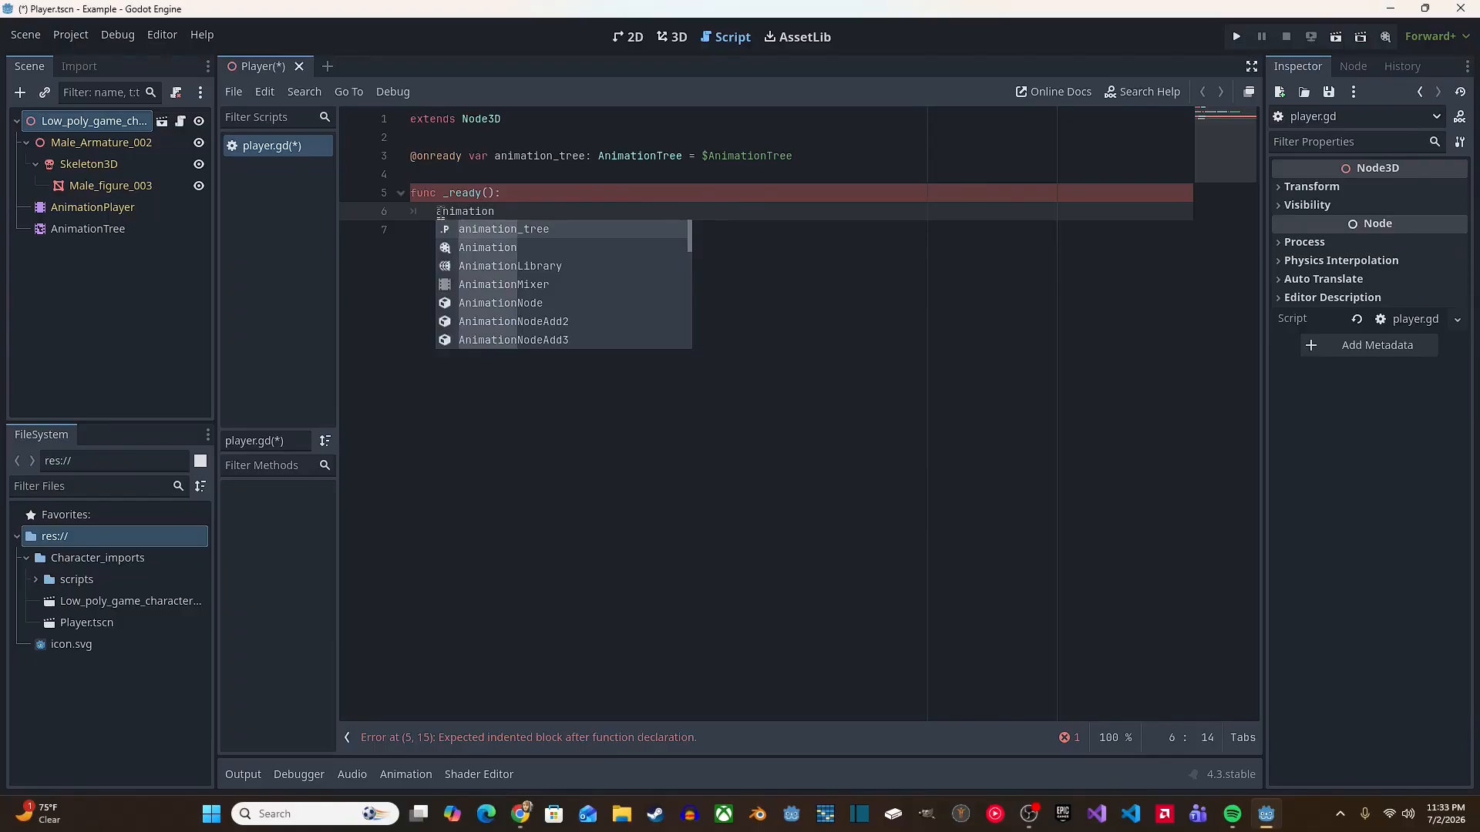
key(Return)
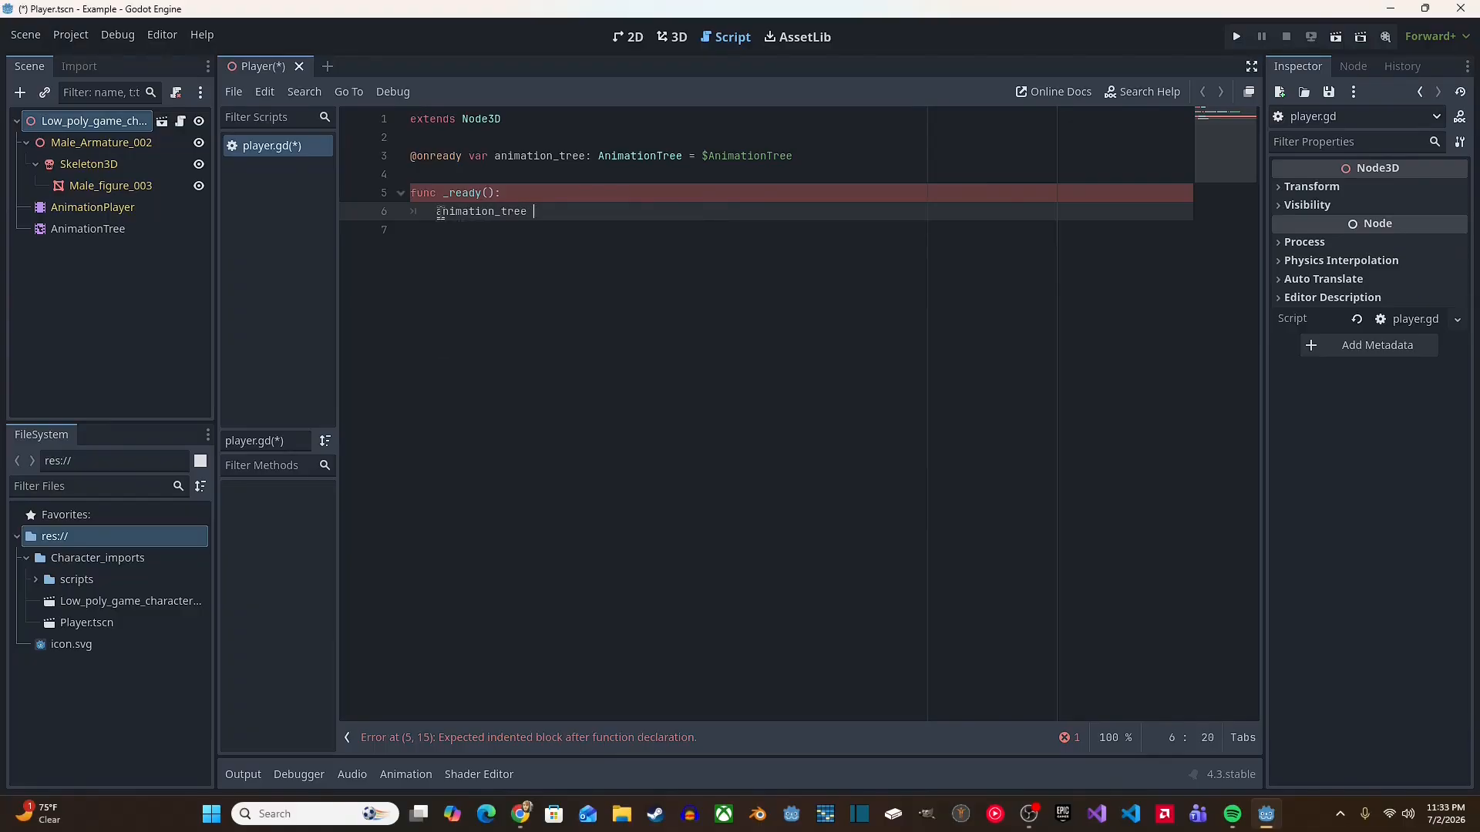
key(BackSpace)
key(BackSpace)
key(BackSpace)
text(.activ)
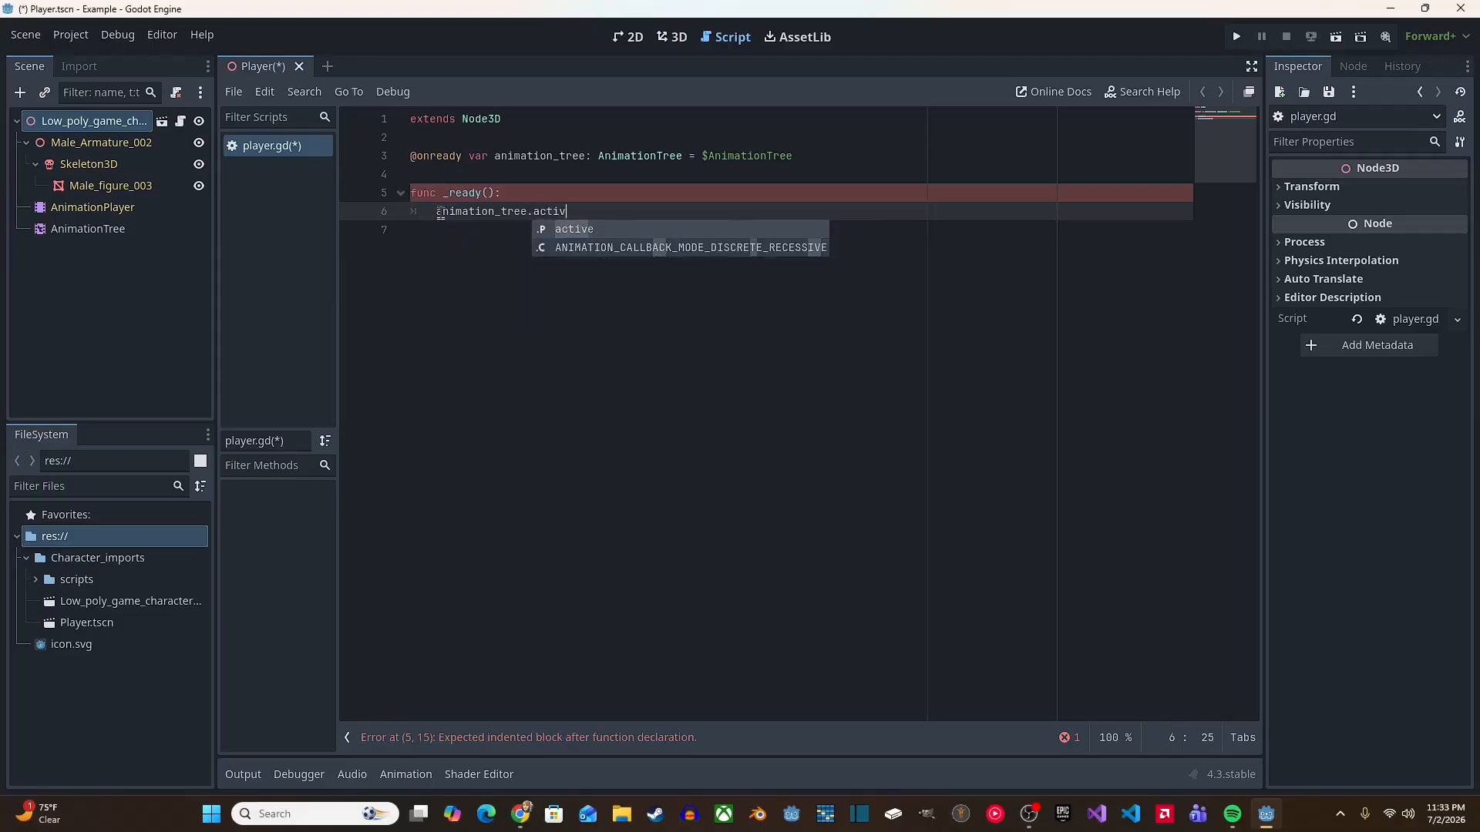
text(e)
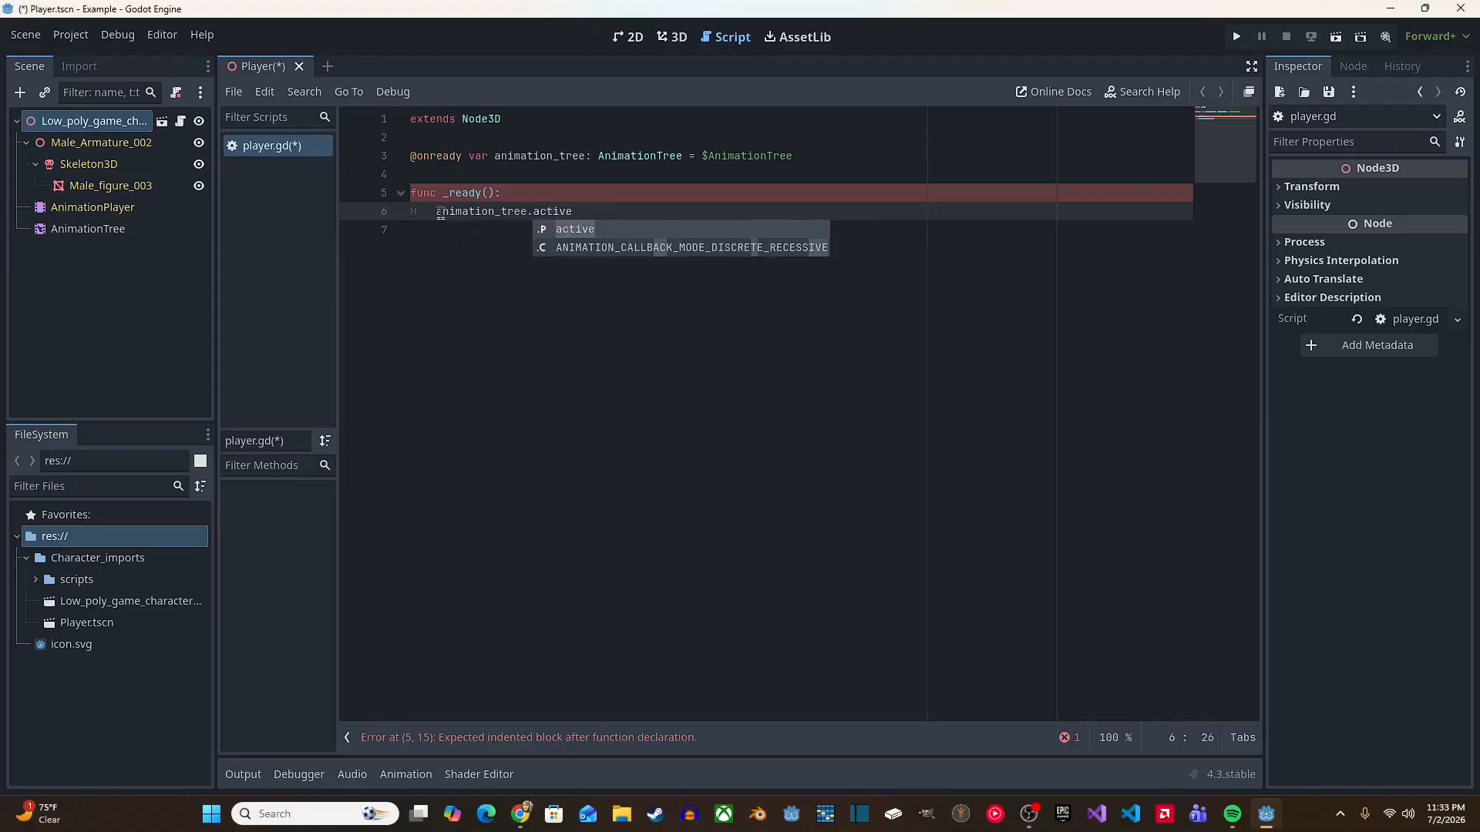
text( = )
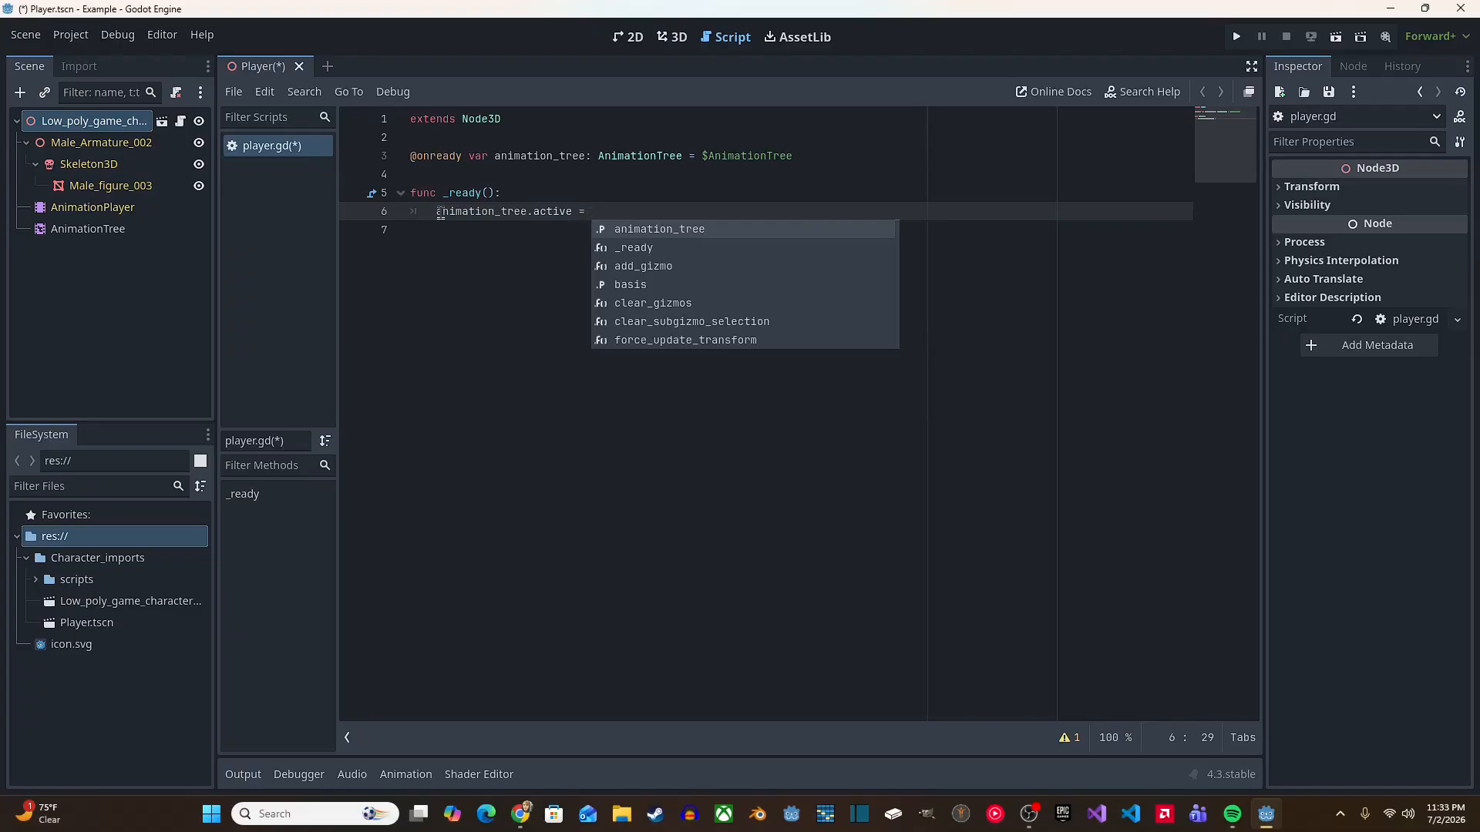
text(true)
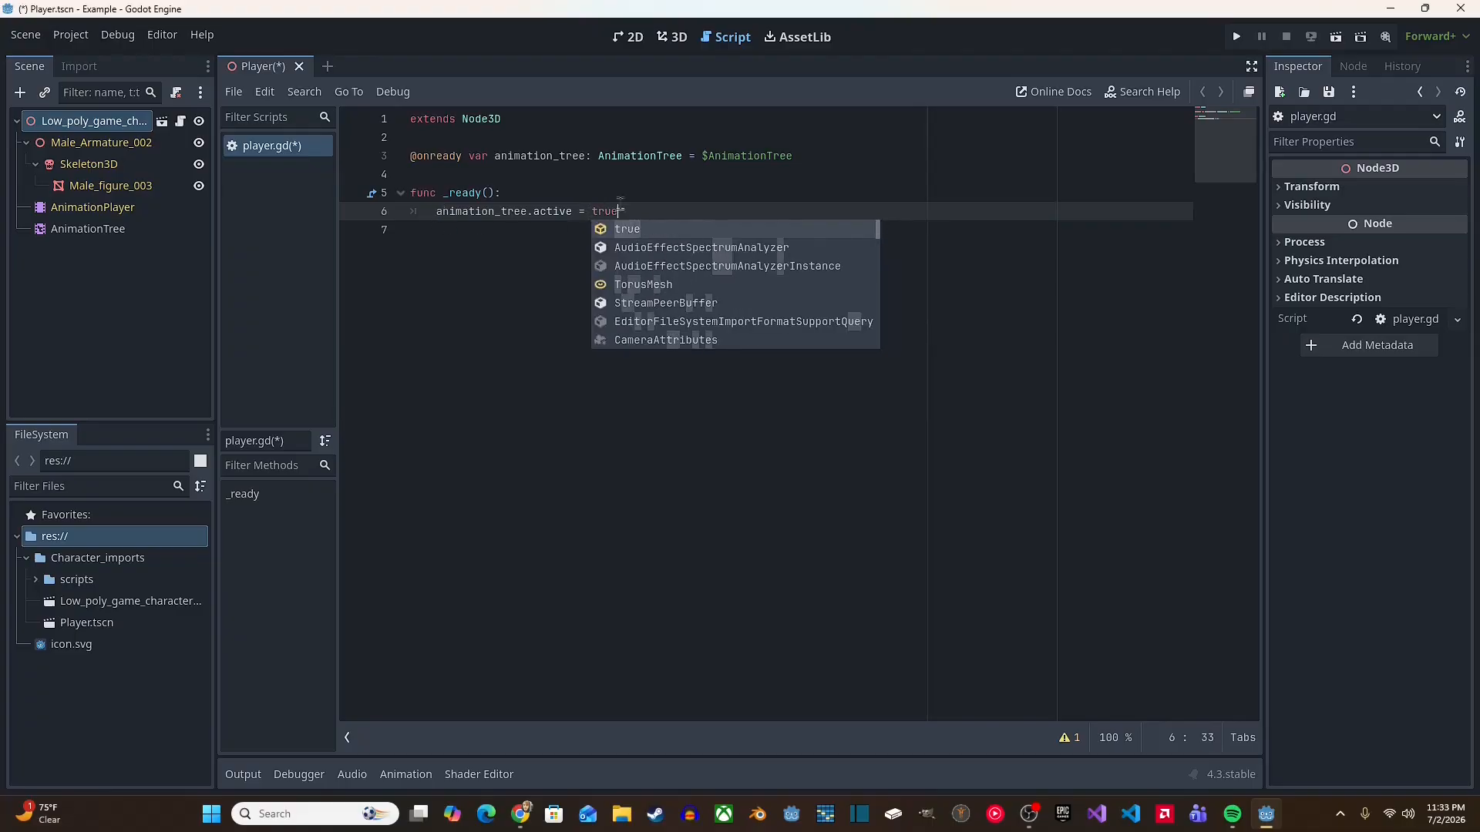
key(Escape)
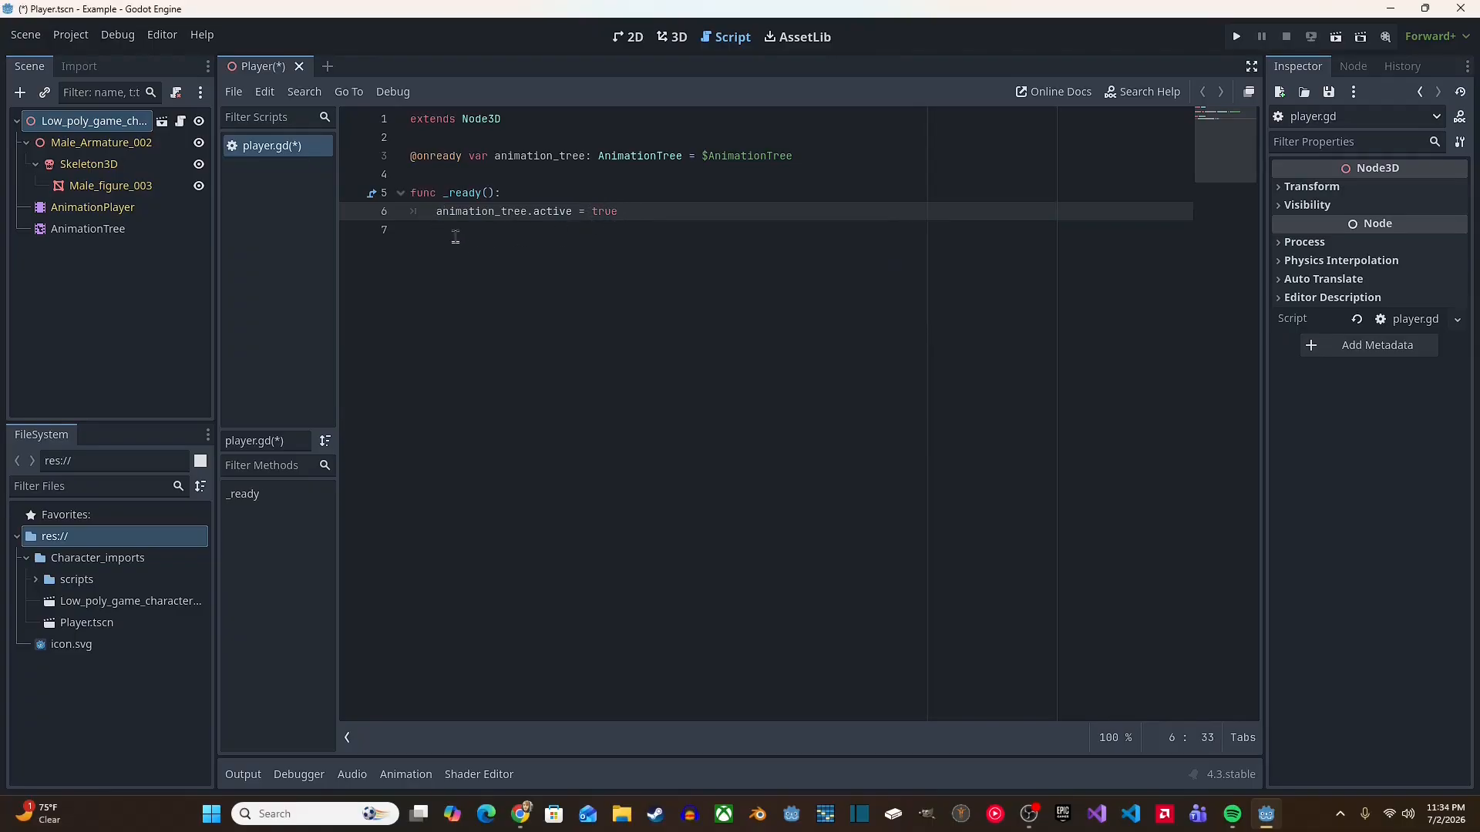
click(796, 158)
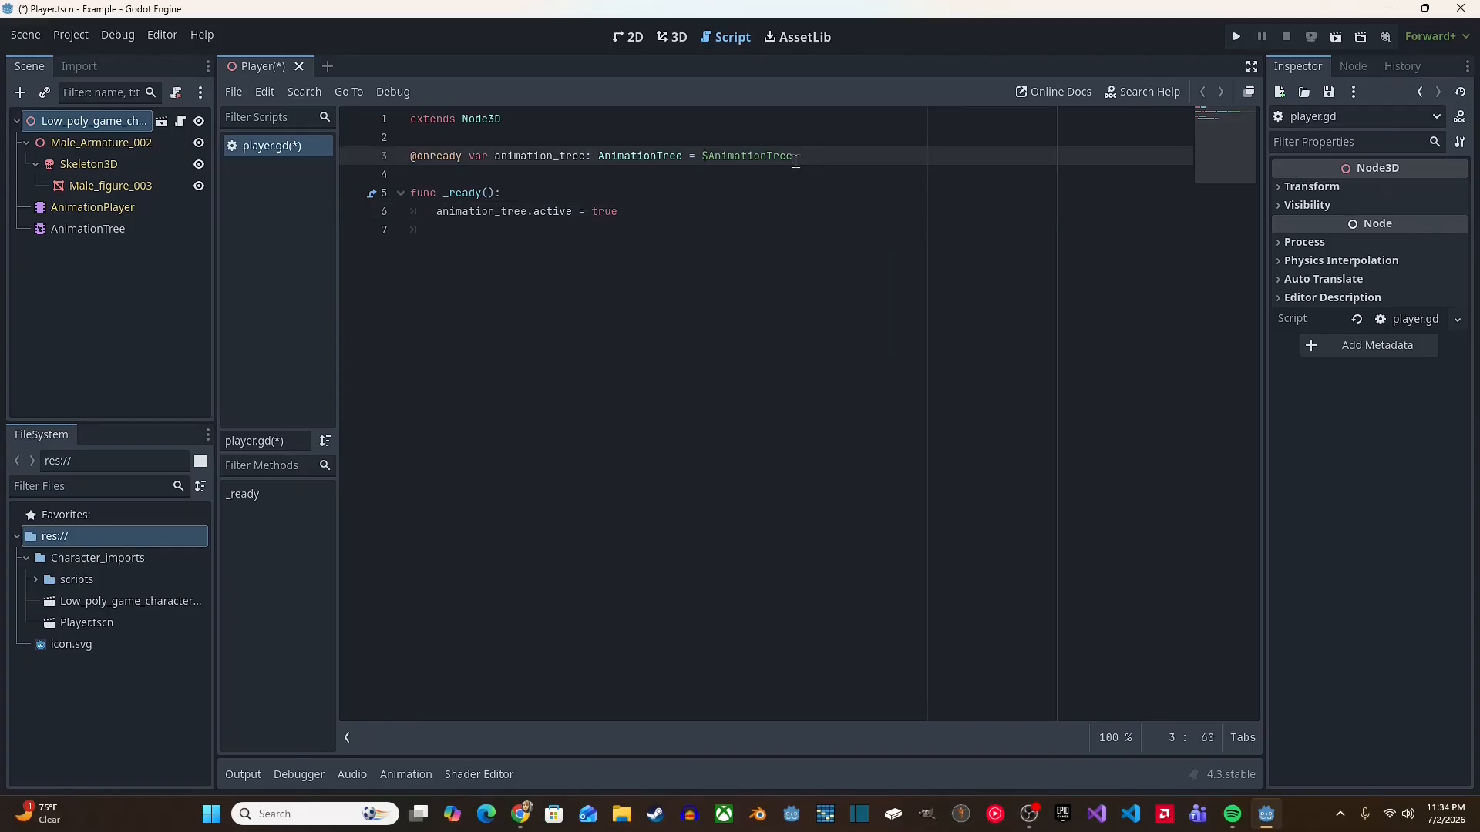
key(Return)
key(Return)
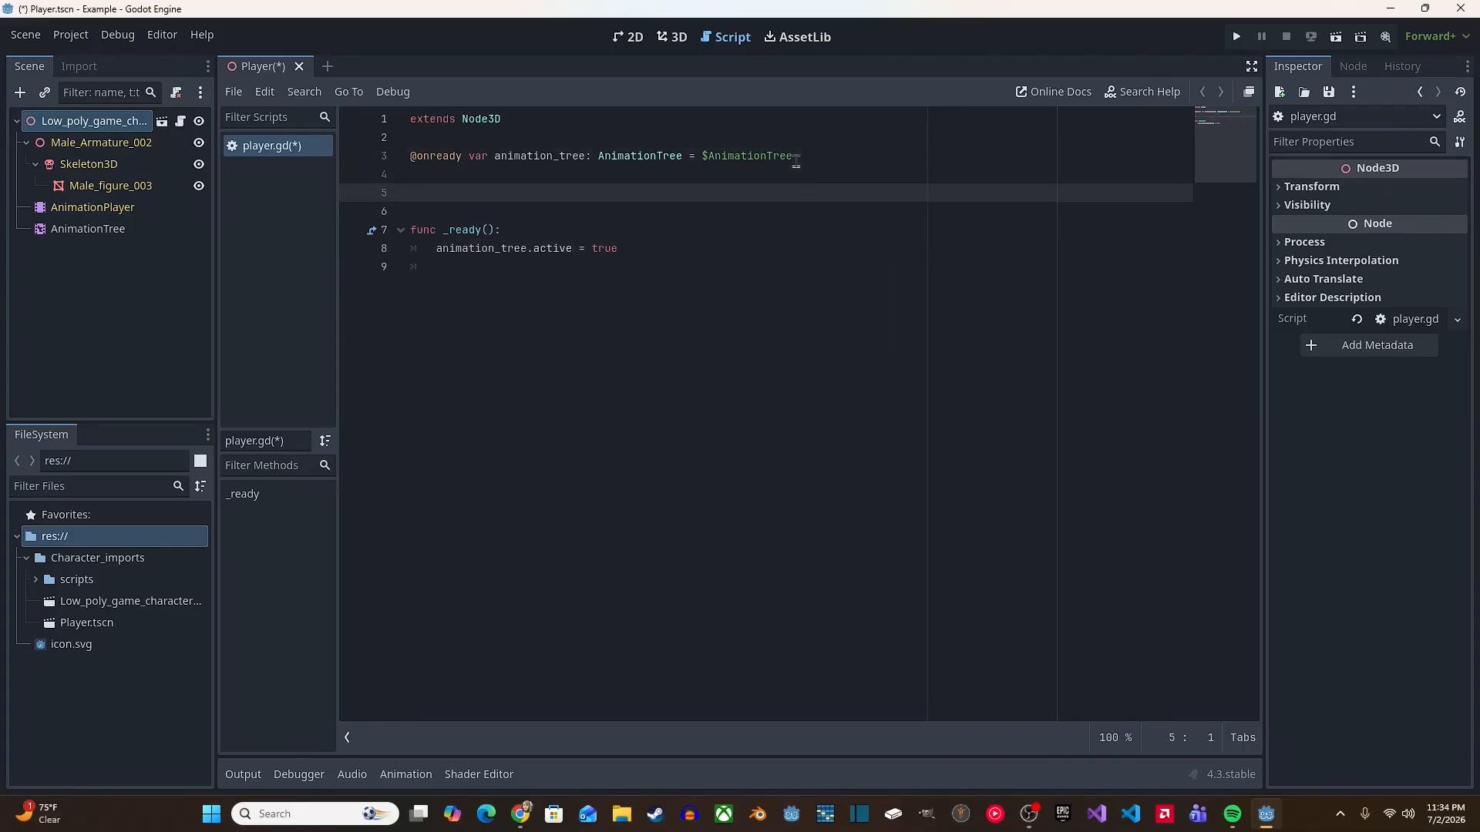
text(@onready var)
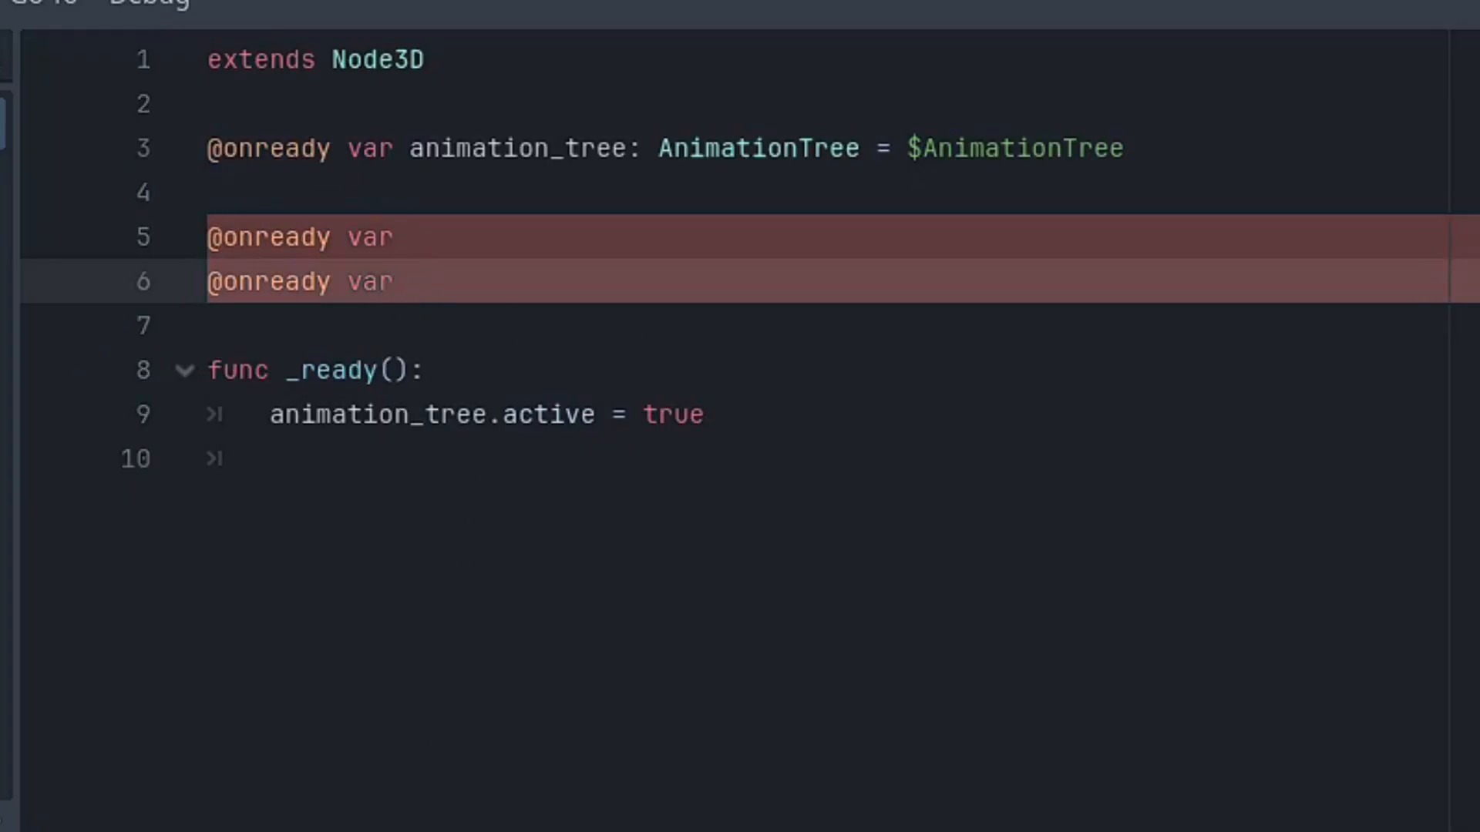
click(463, 239)
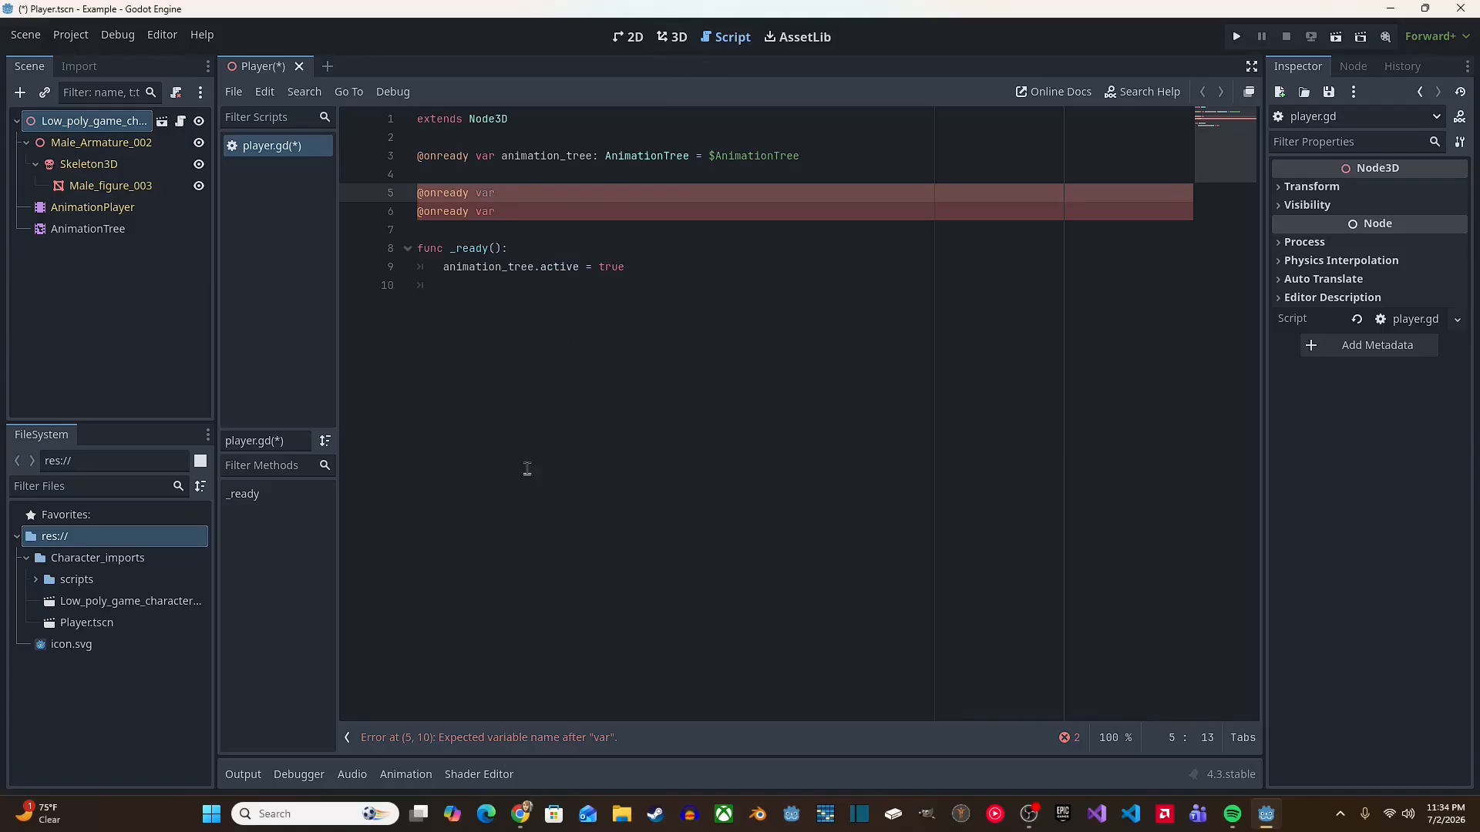
Step: Open the AnimationTree node's blend tree and examine the upper_body and lower_body state machines and their connections to Add2
click(669, 37)
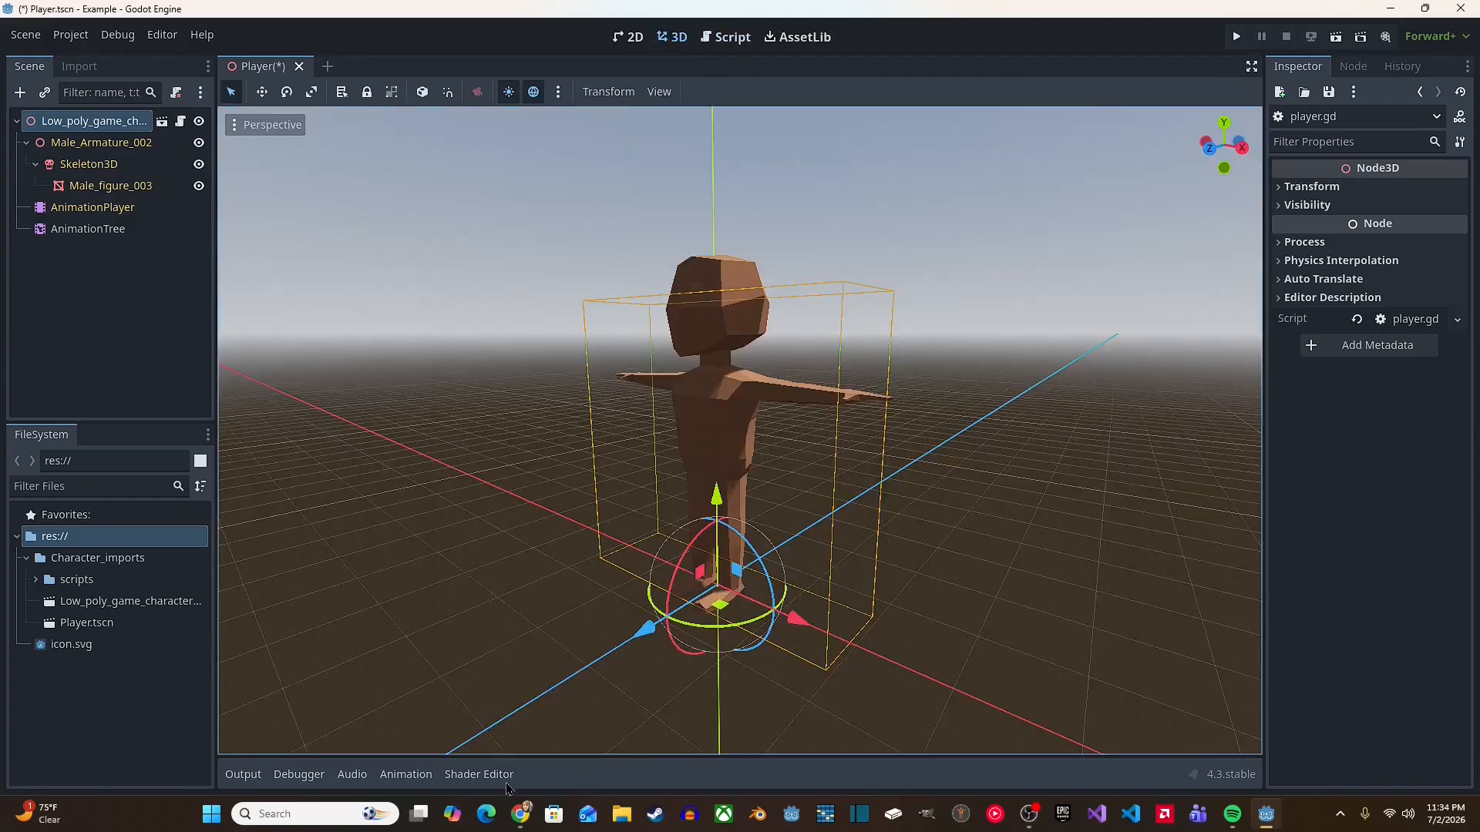
click(88, 229)
click(482, 774)
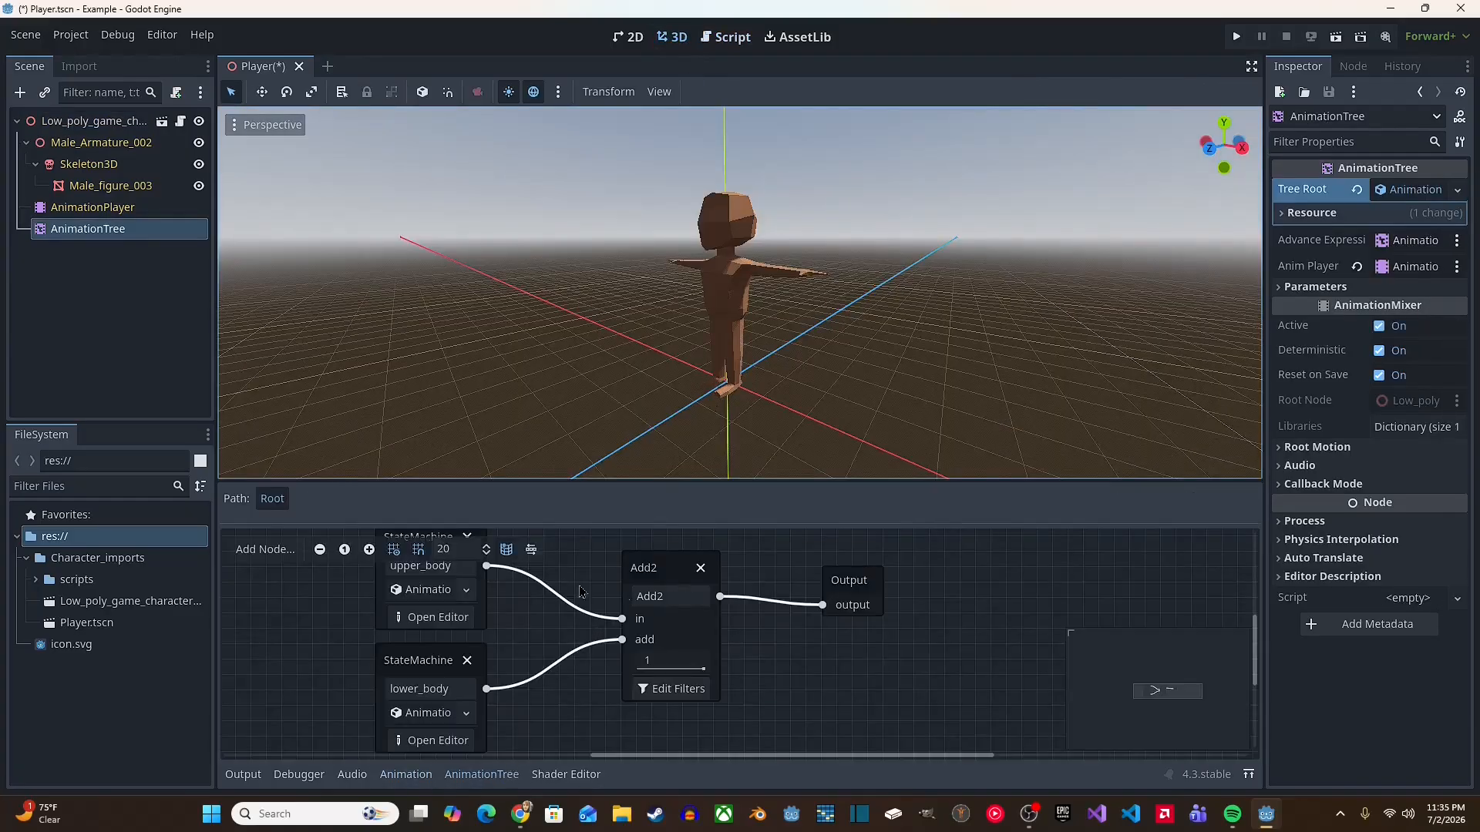
scroll(508, 593, up, 3)
scroll(509, 593, left, 3)
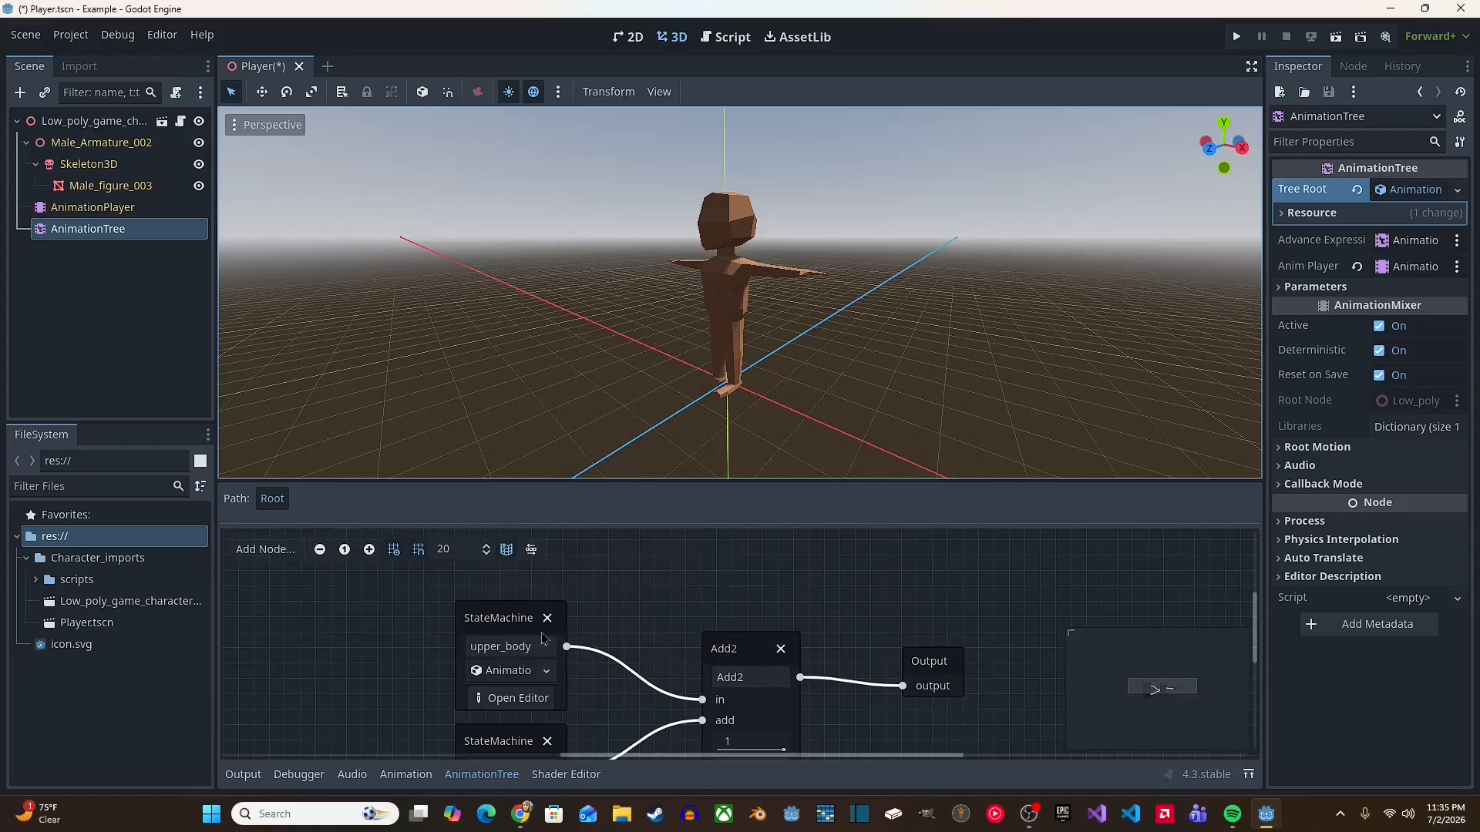
scroll(547, 655, down, 4)
scroll(547, 655, left, 2)
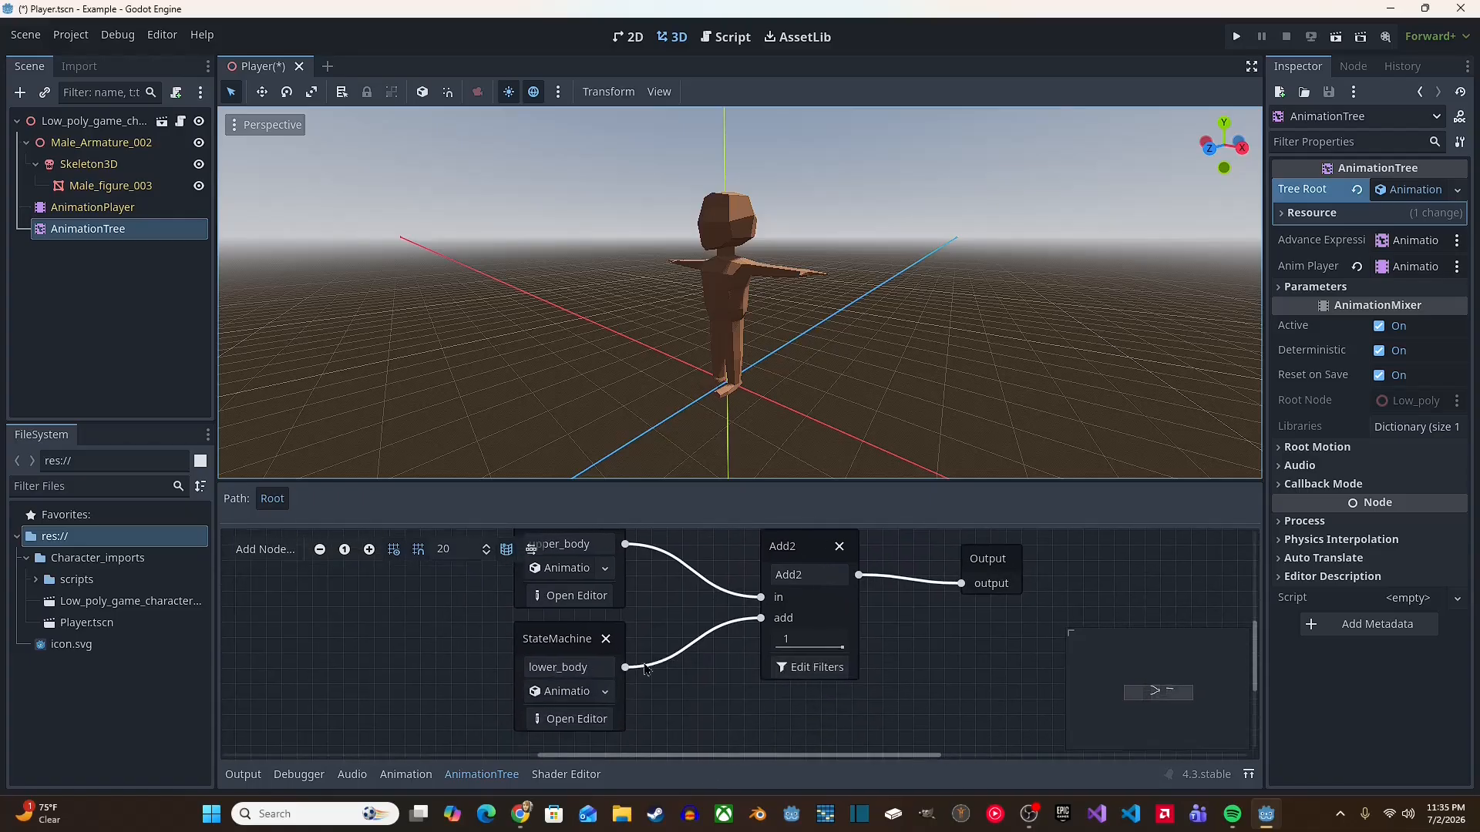
scroll(646, 669, up, 2)
scroll(634, 654, down, 2)
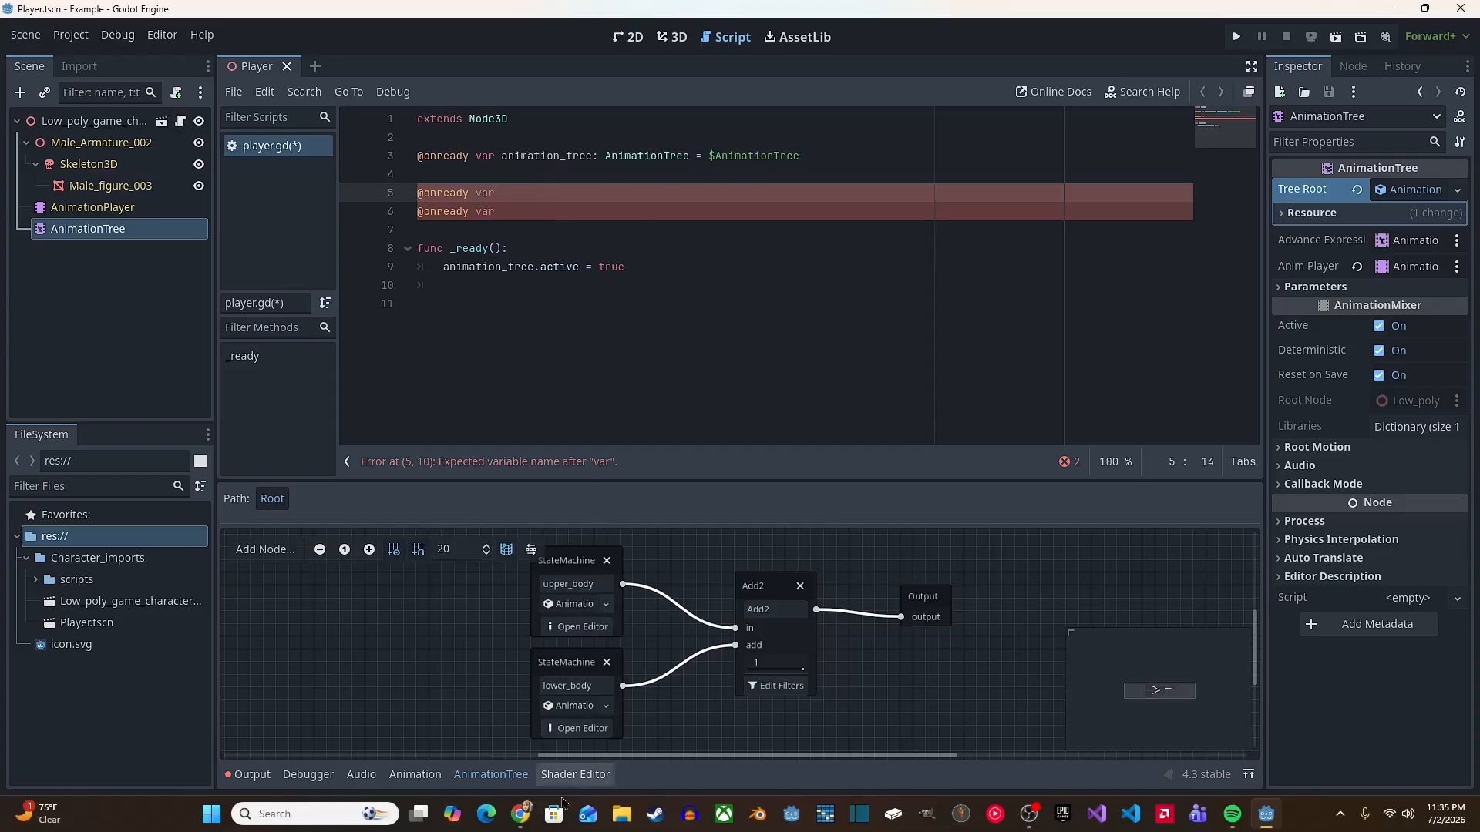
text(upper_animation)
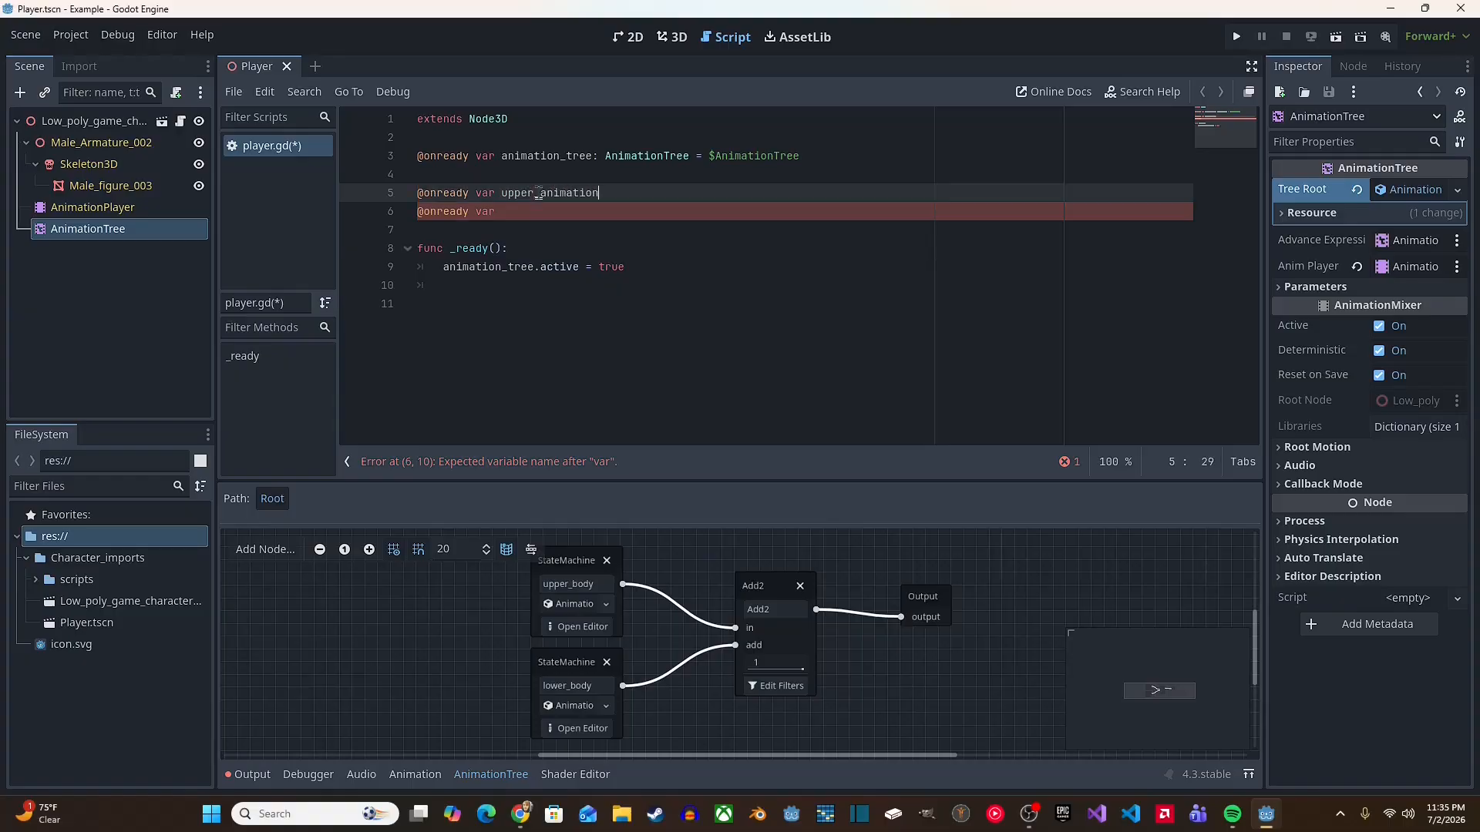
text(=)
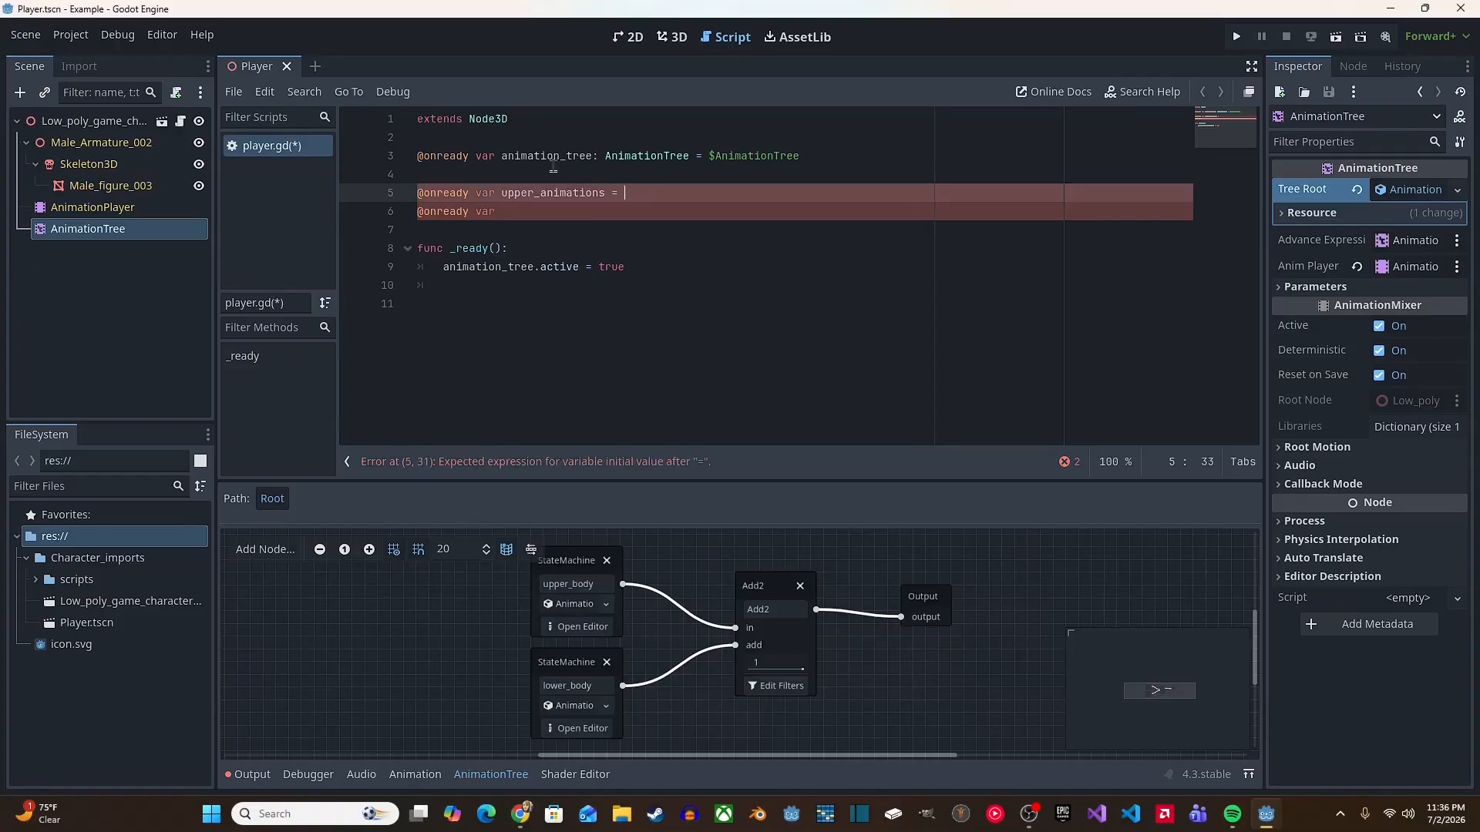
drag(501, 156, 592, 156)
key(ctrl+c)
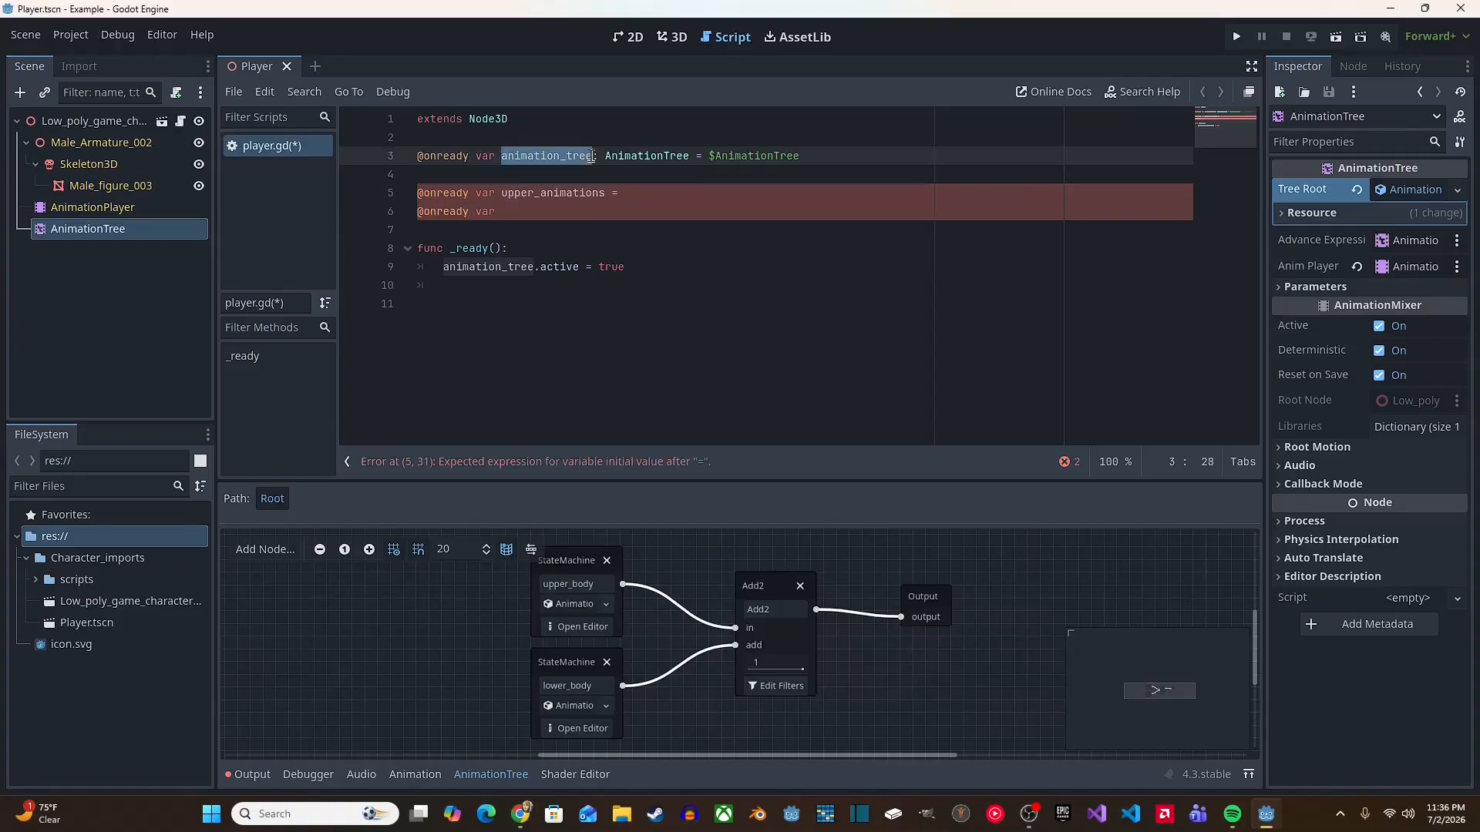
click(637, 193)
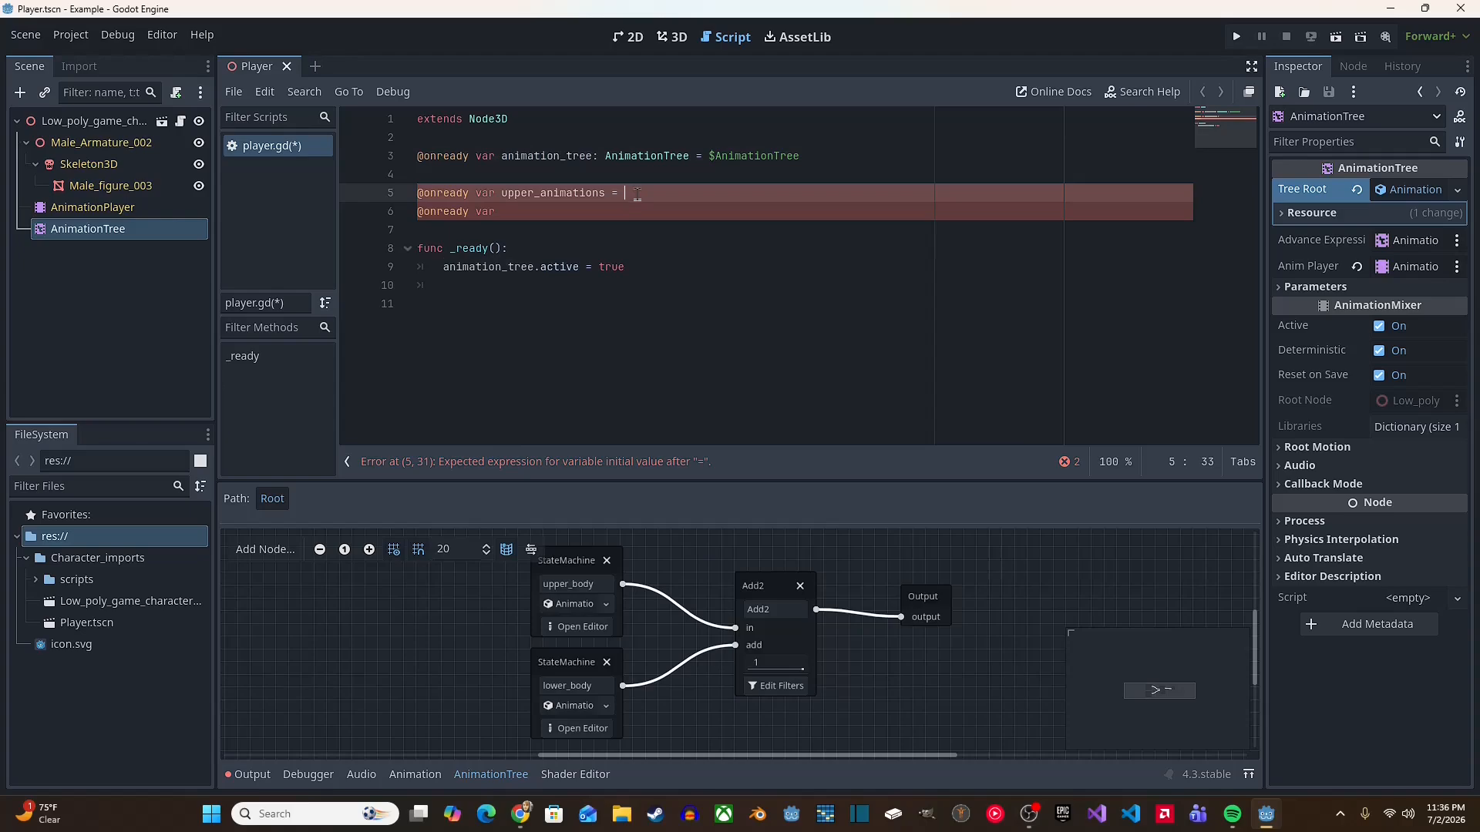
key(ctrl+v)
text(.get)
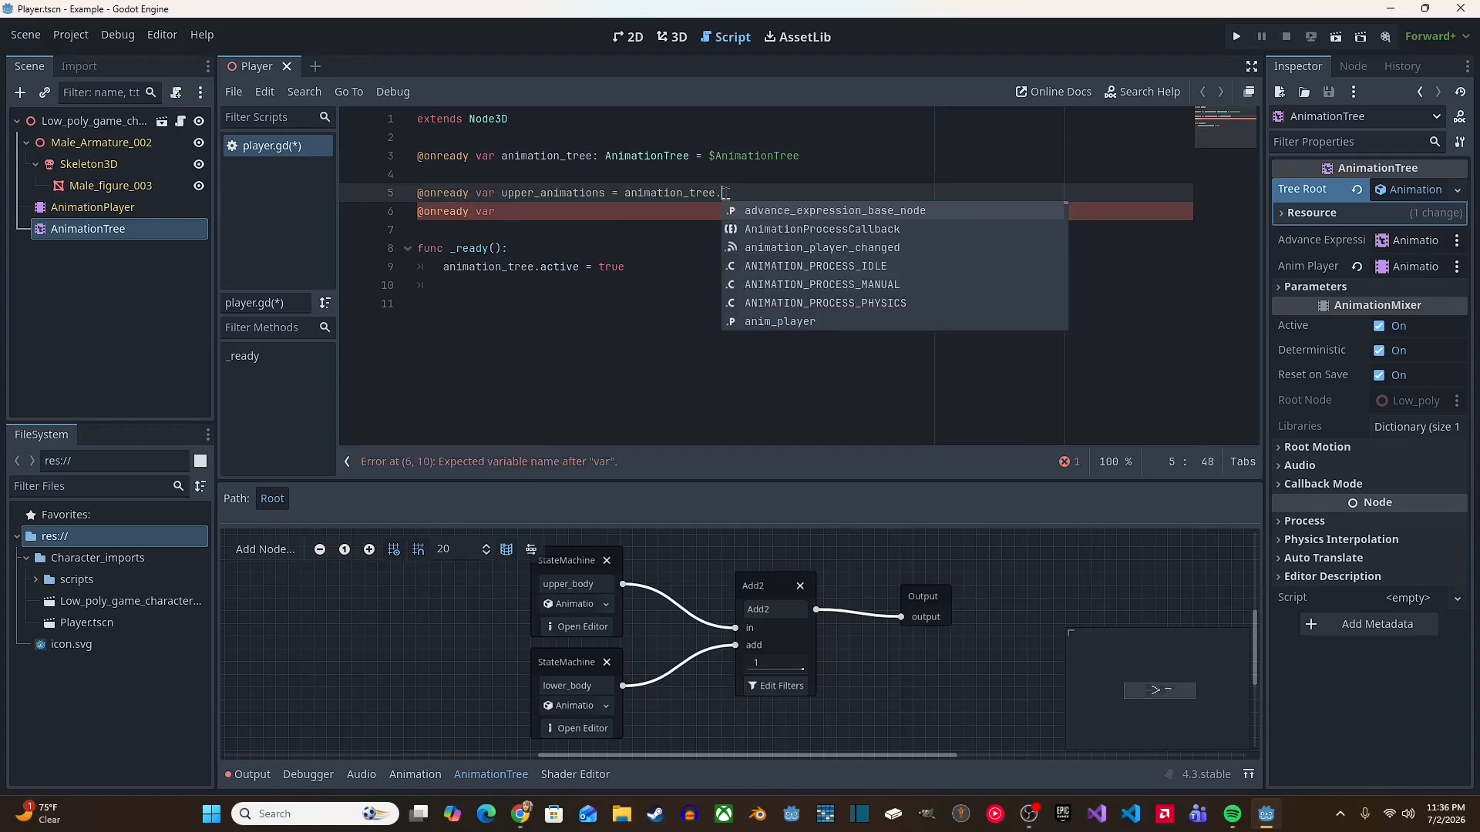
click(750, 193)
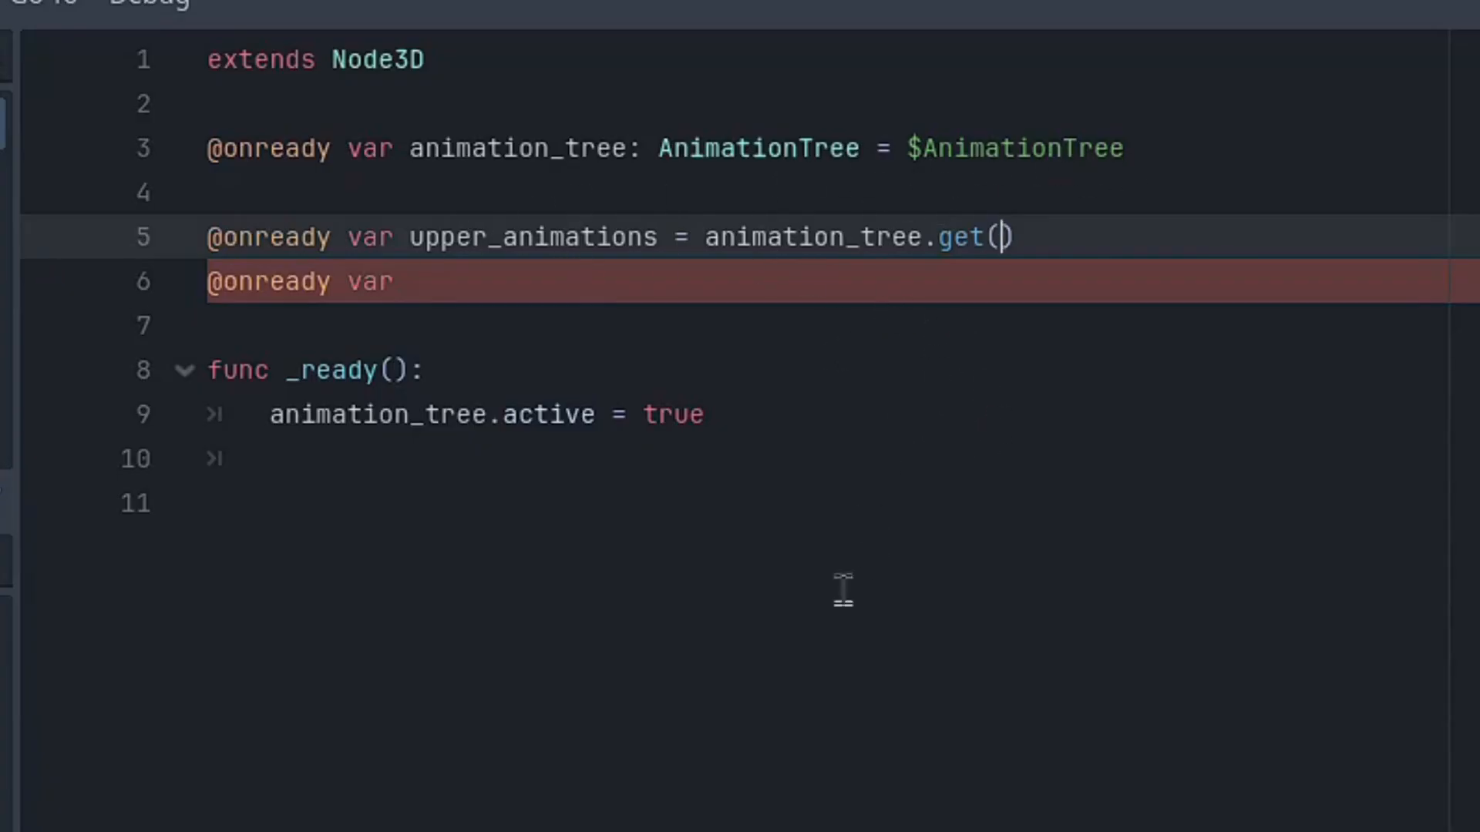
Step: Fill the get() call of upper_animations with the unquoted path parameters/upper_body/playback
text(par)
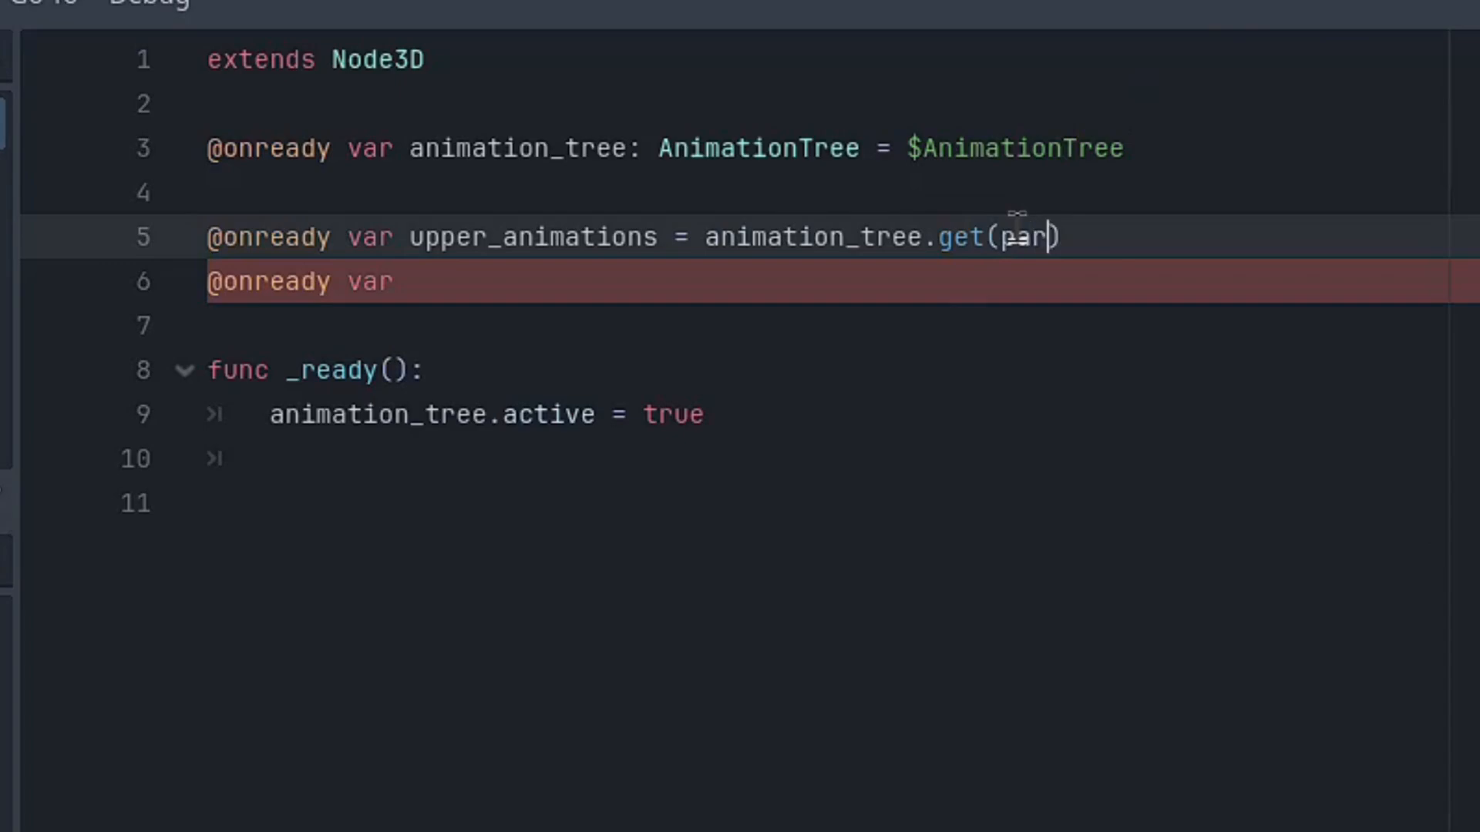
text(ameter)
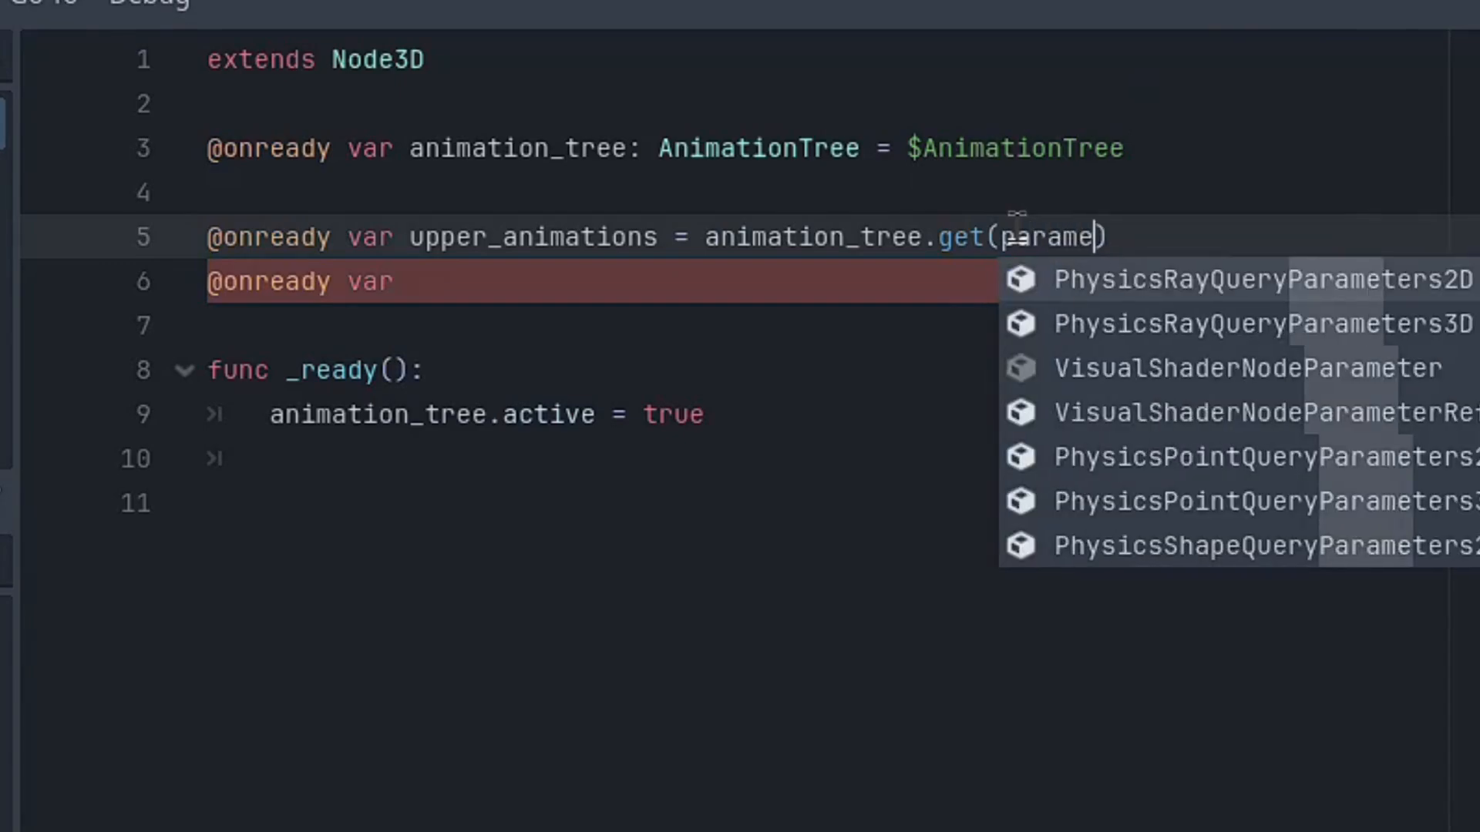
text(s/)
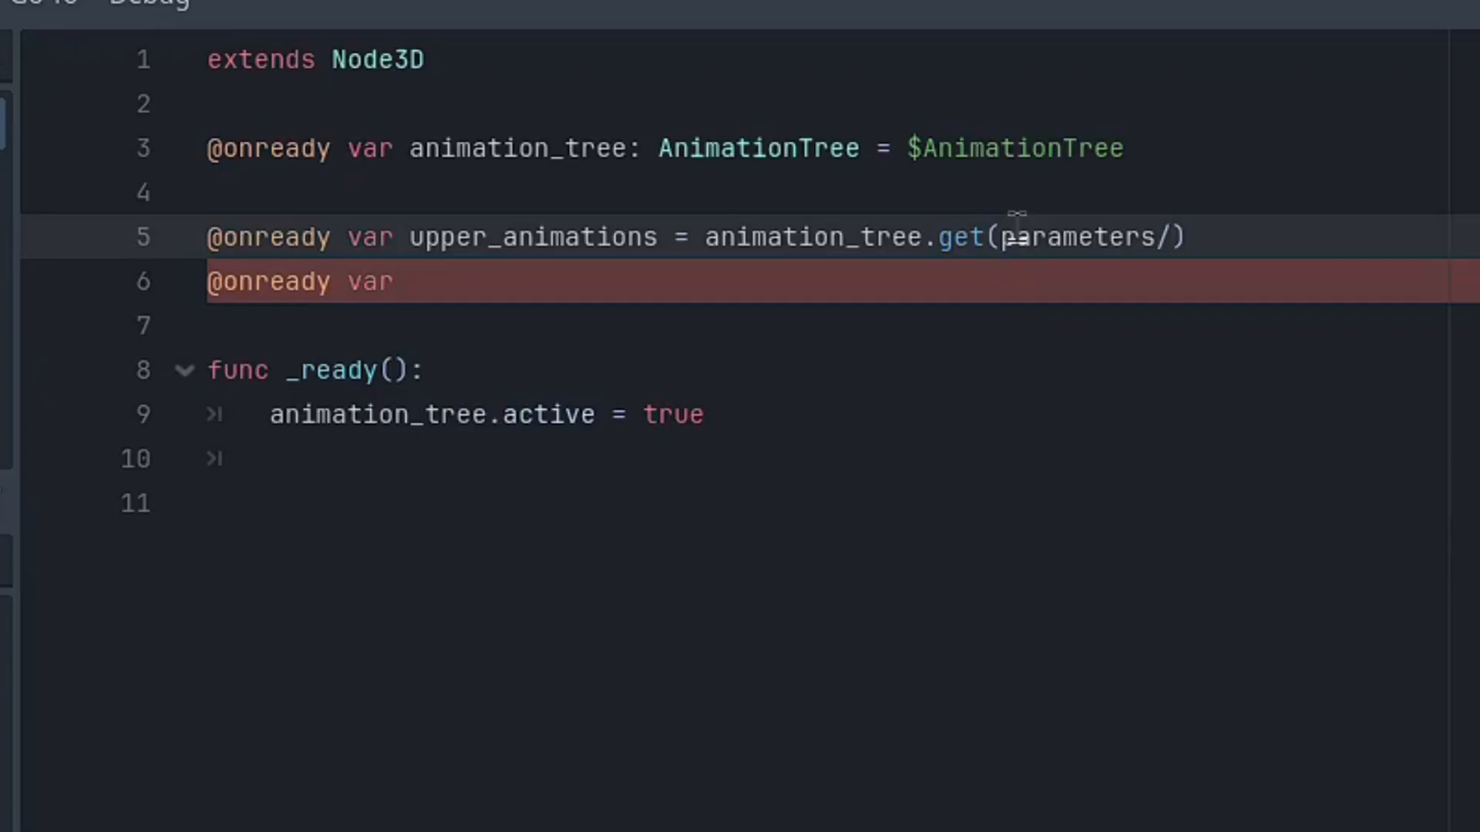
text(upper)
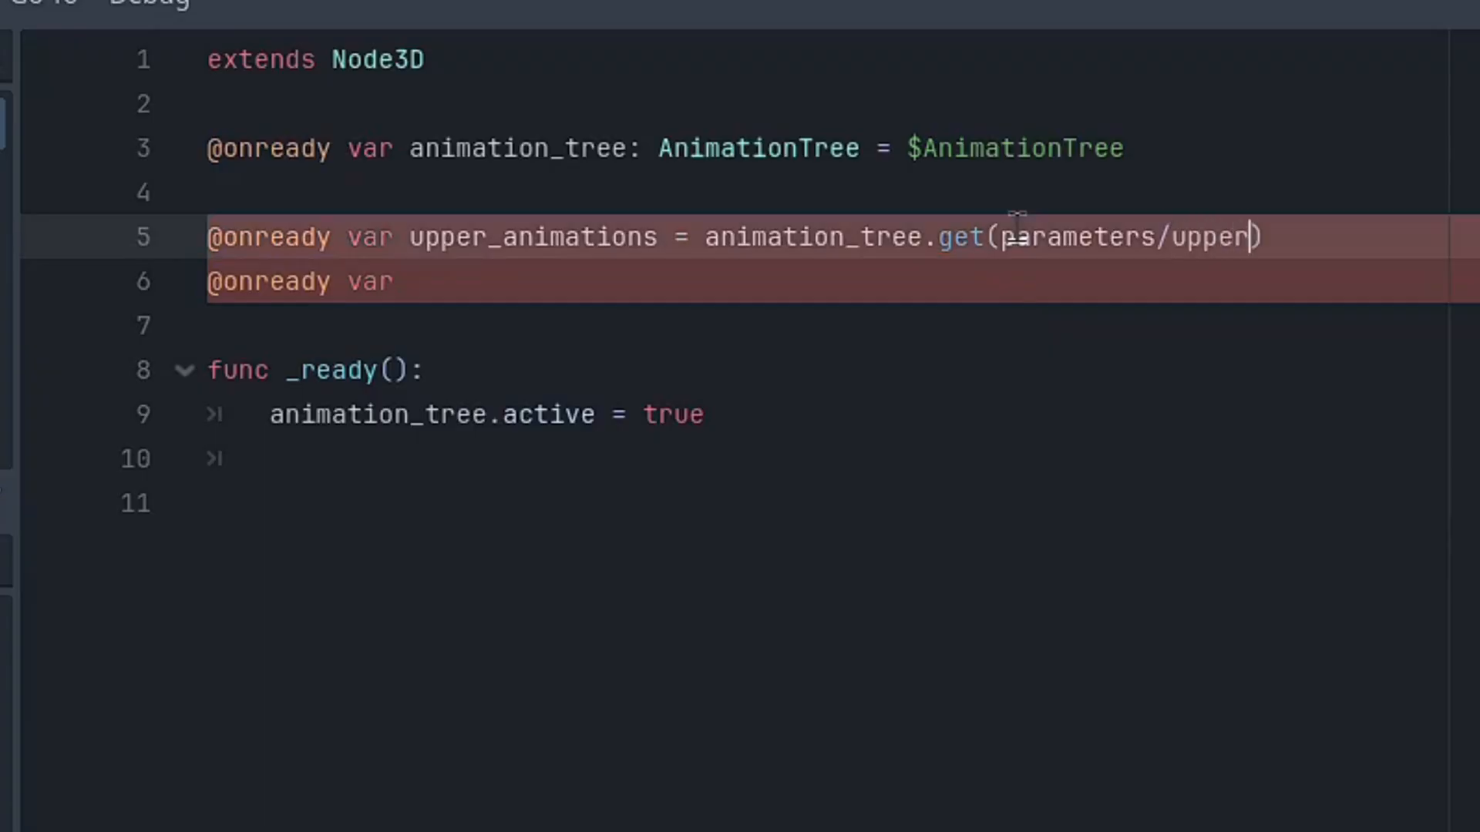
text(_)
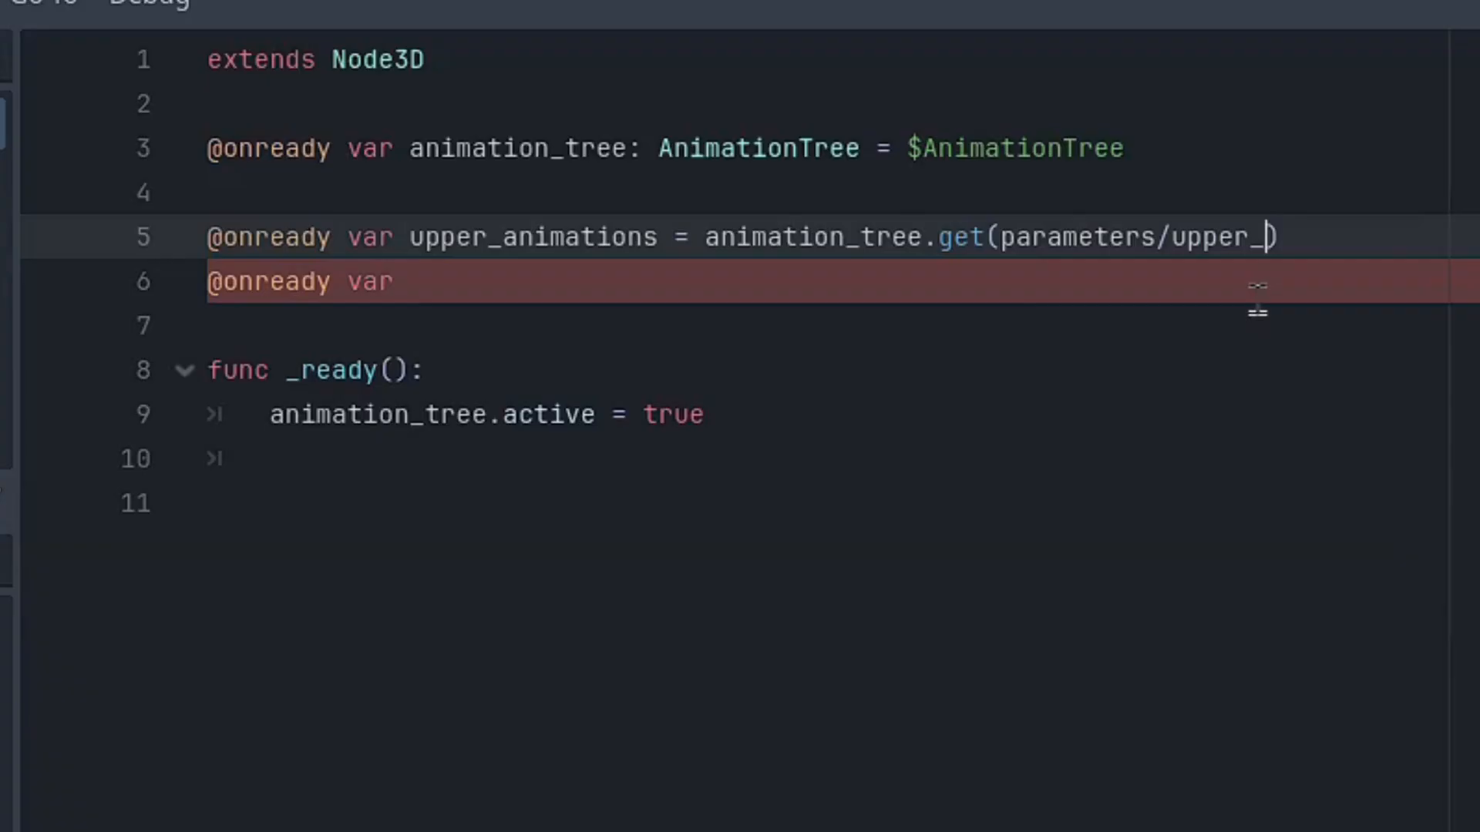
text(boddy)
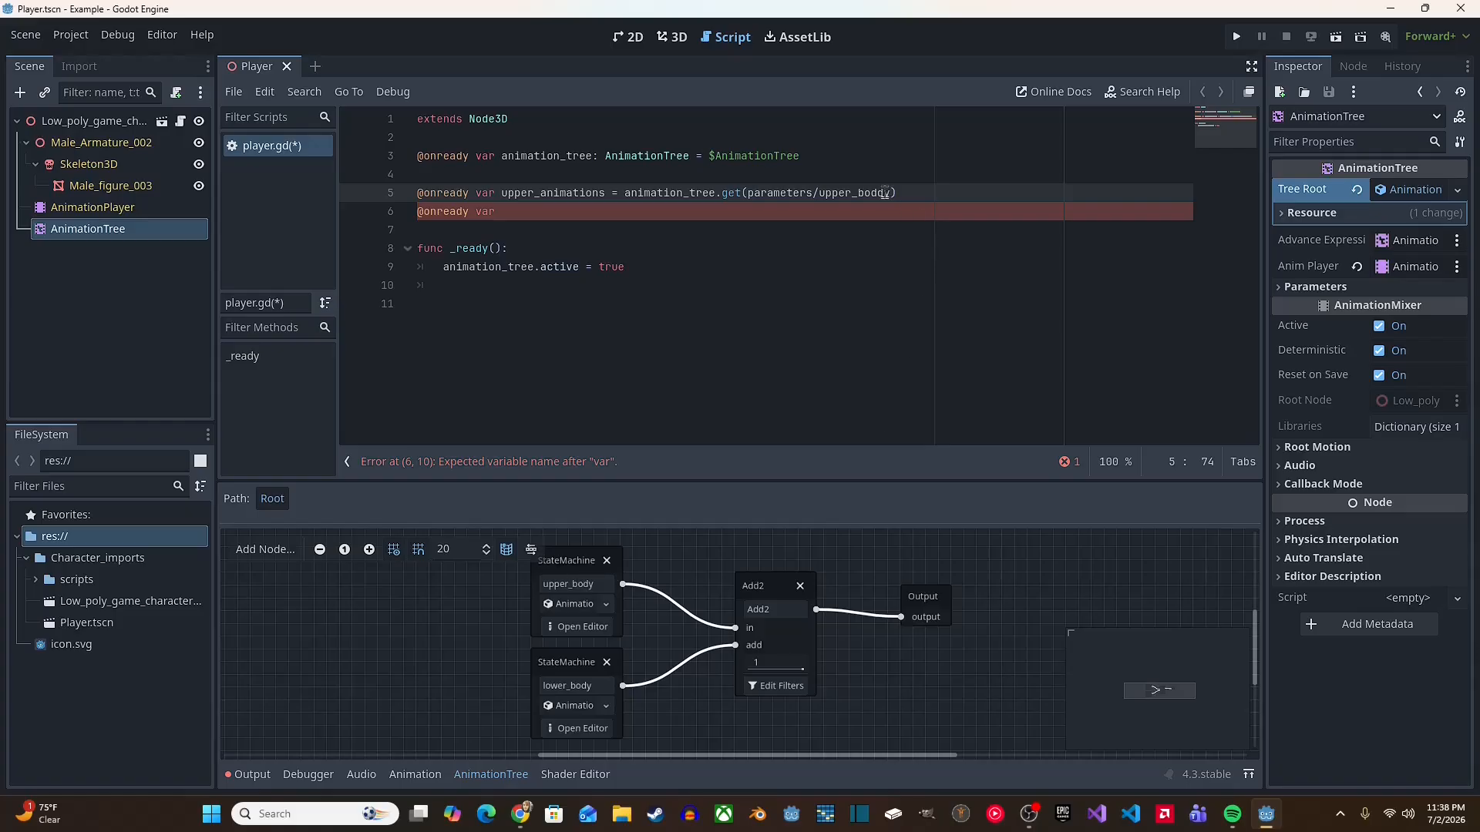
key(BackSpace)
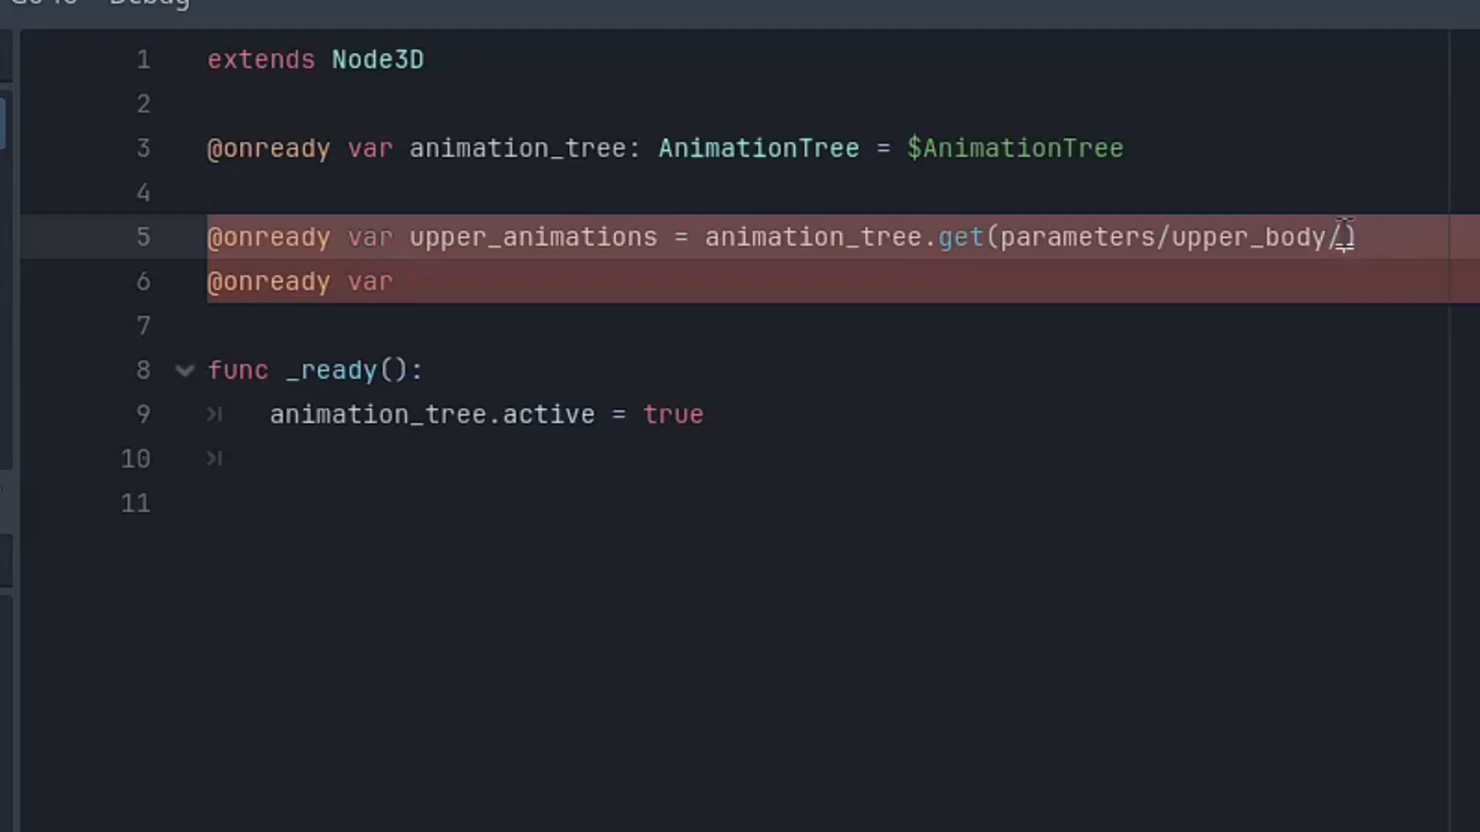
text(ayback)
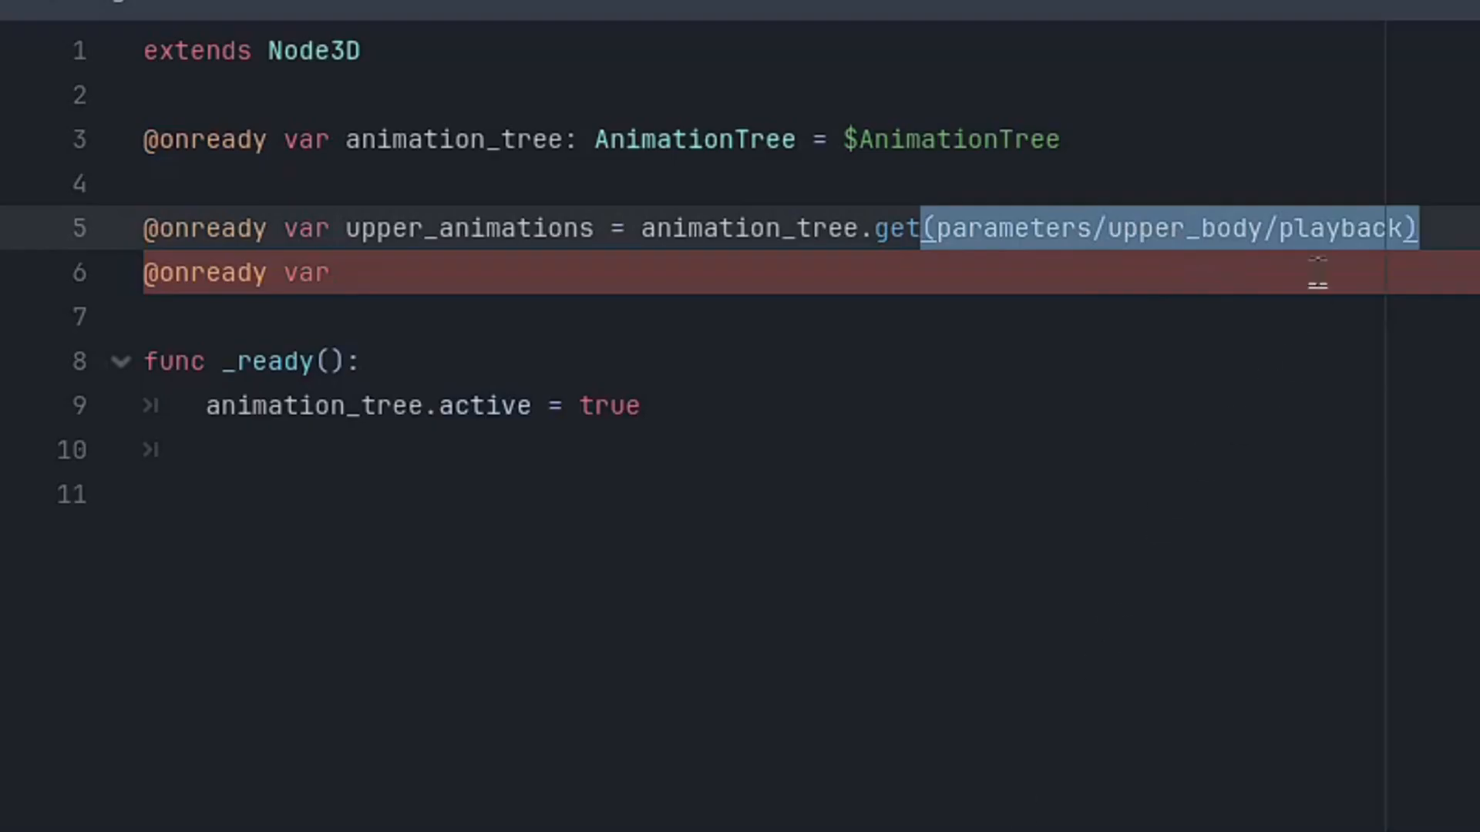
click(1424, 229)
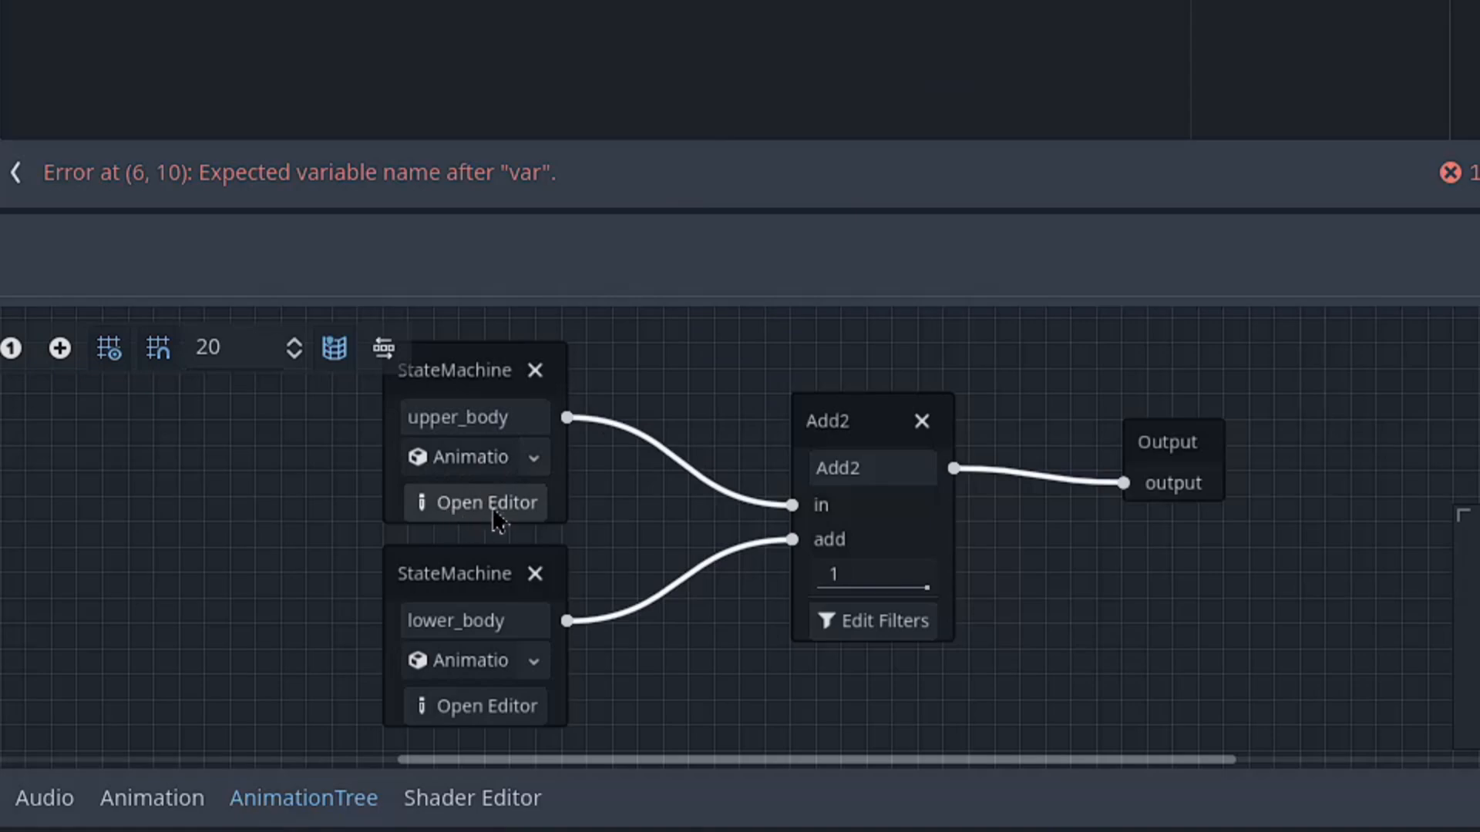
click(494, 511)
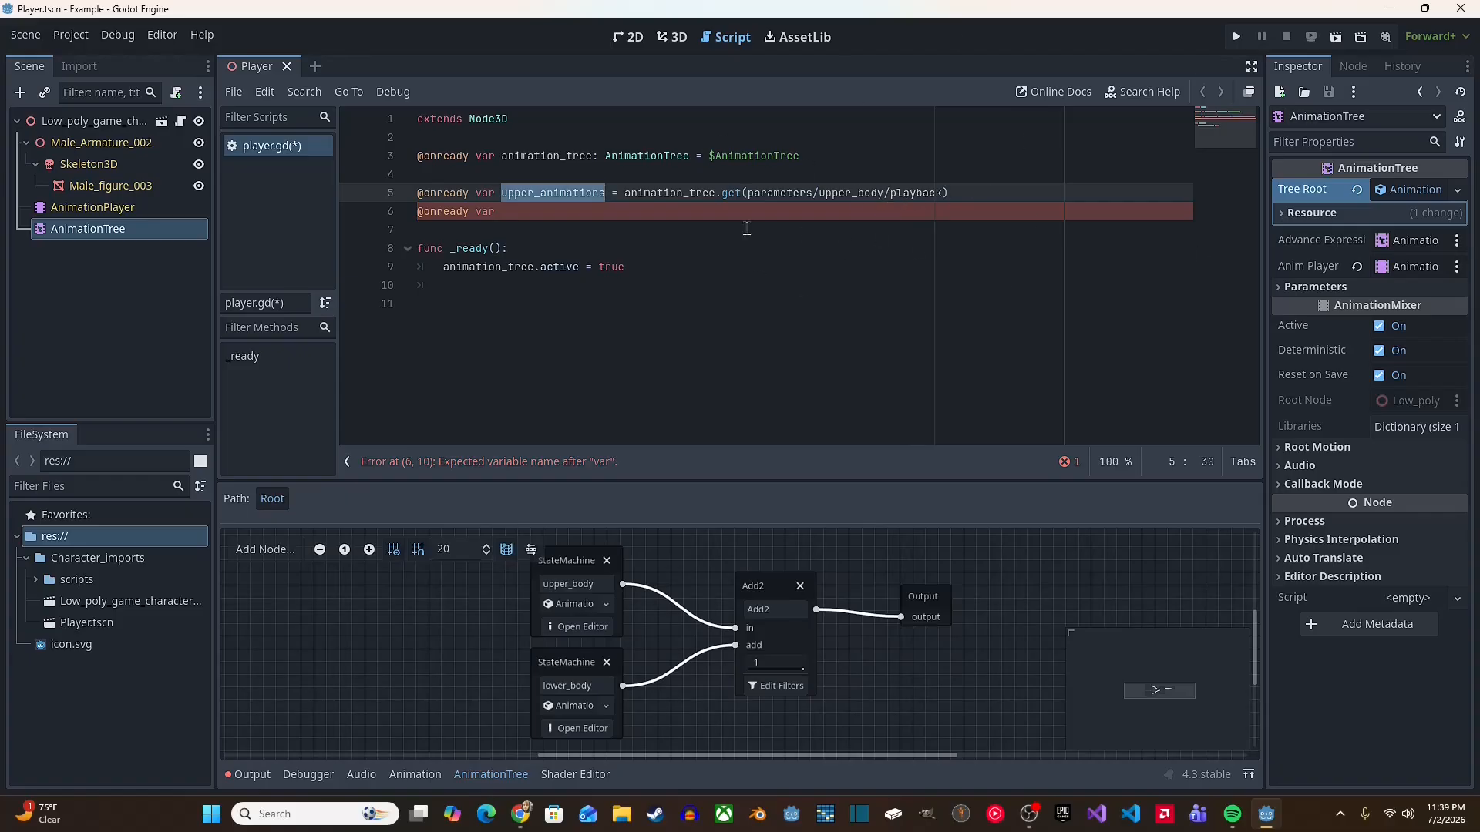
click(509, 192)
key(shift+End)
key(ctrl+c)
click(524, 211)
key(ctrl+v)
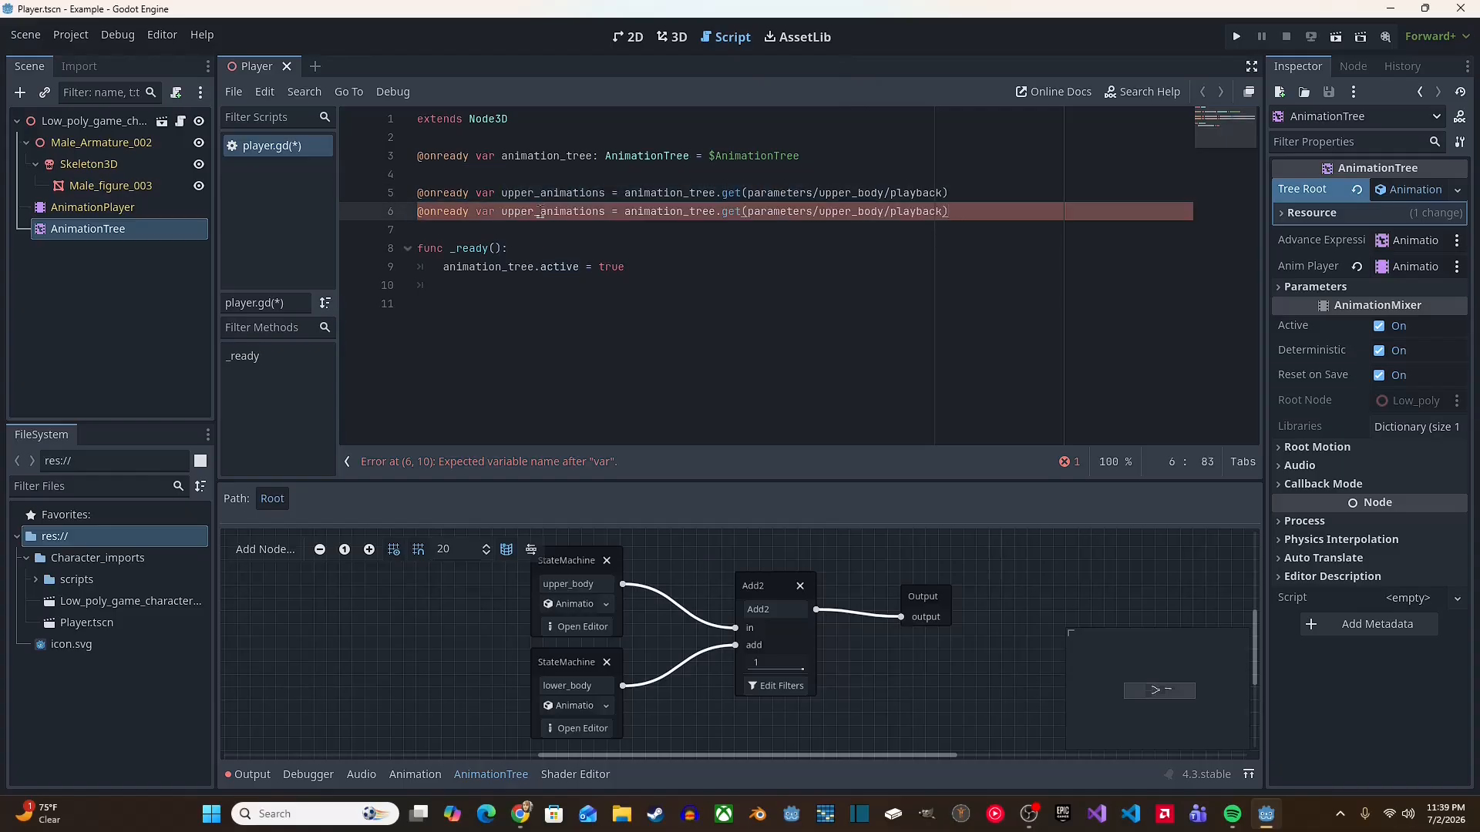
Step: Rename the copied variable on line 6 to lower_animations and change its path to parameters/lower_body/playback
click(537, 211)
key(BackSpace)
key(BackSpace)
key(BackSpace)
key(BackSpace)
key(BackSpace)
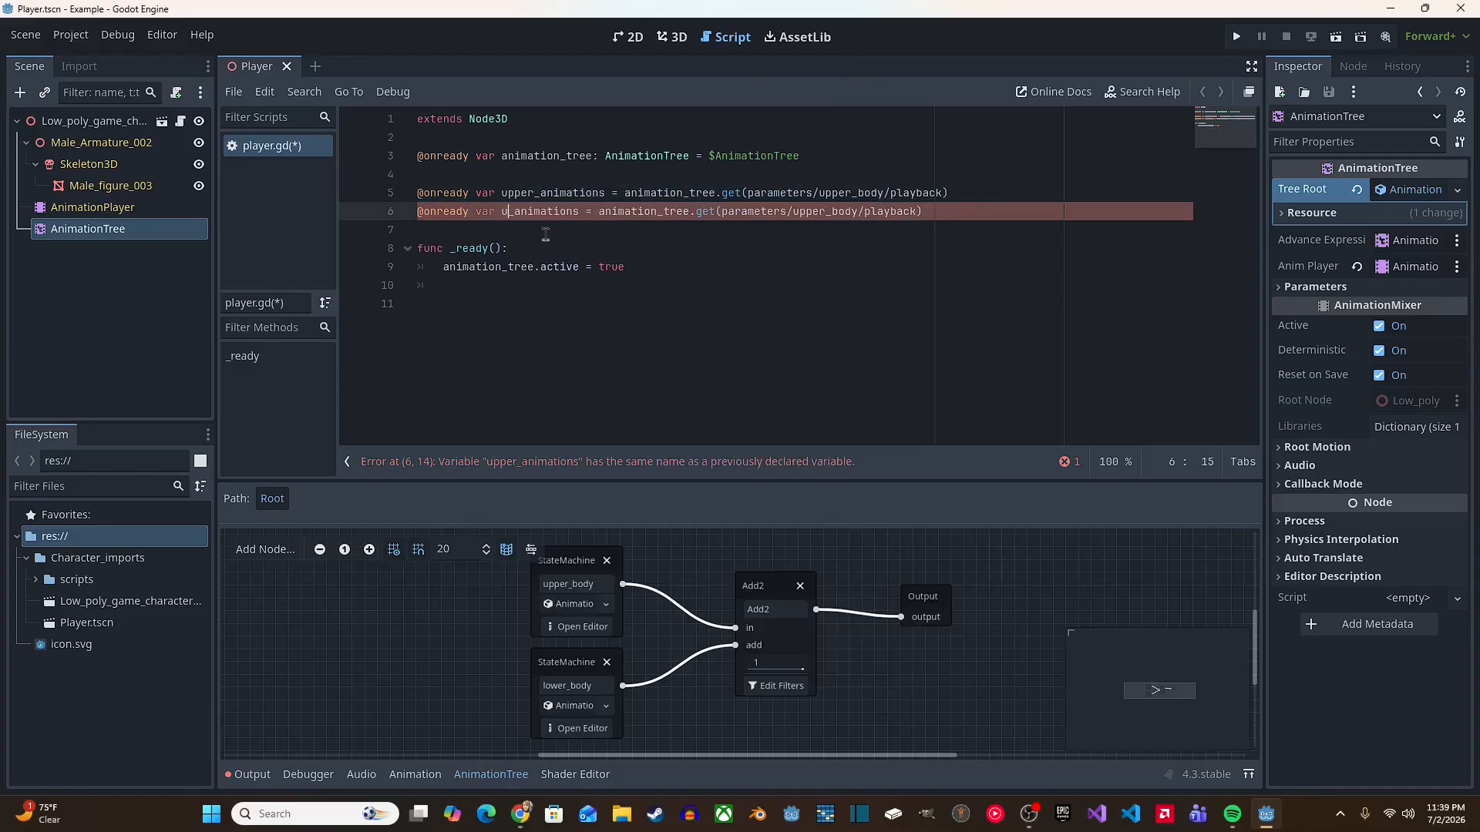
text(lower)
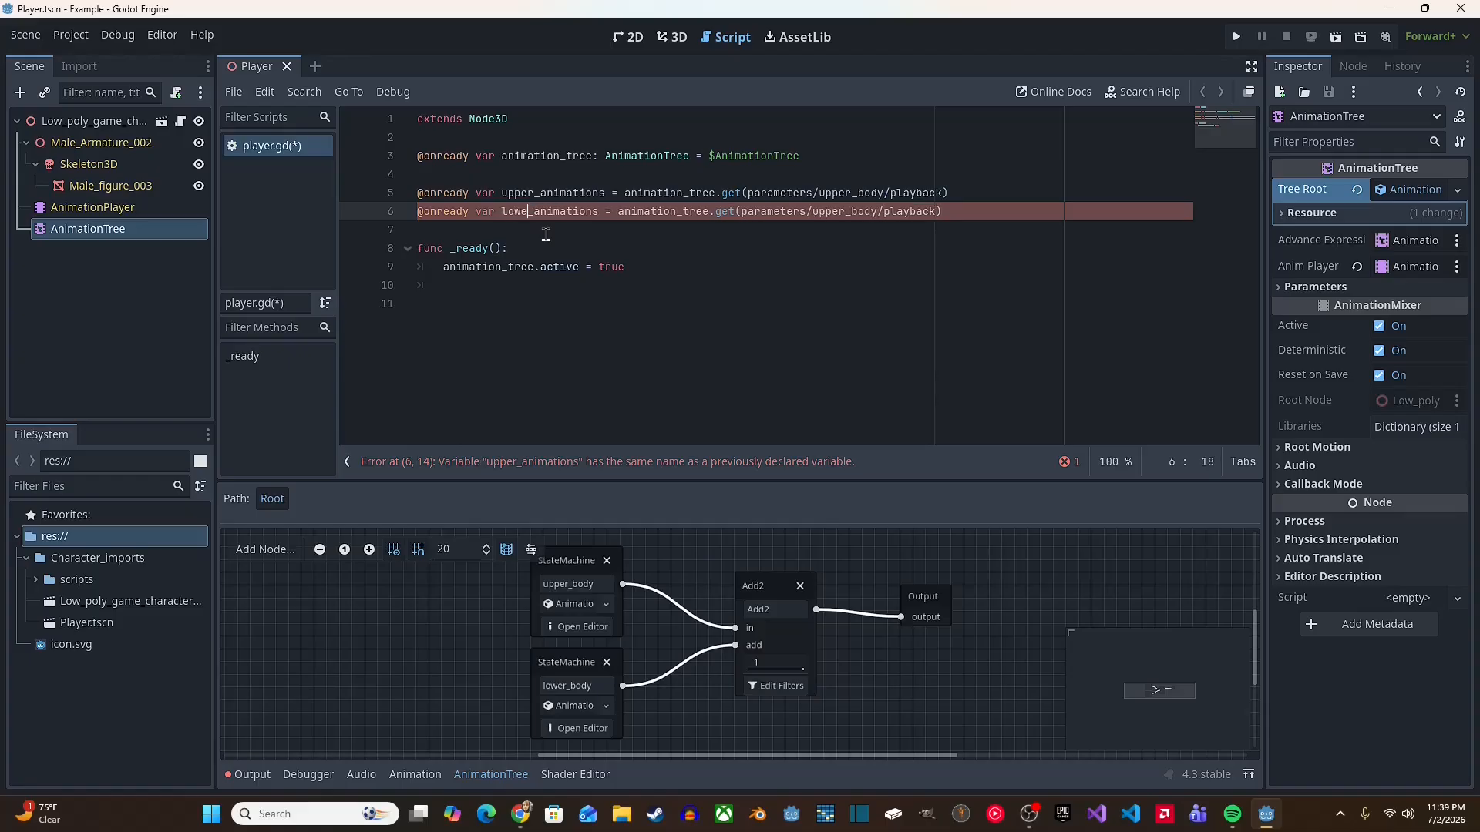
drag(848, 212, 819, 214)
key(BackSpace)
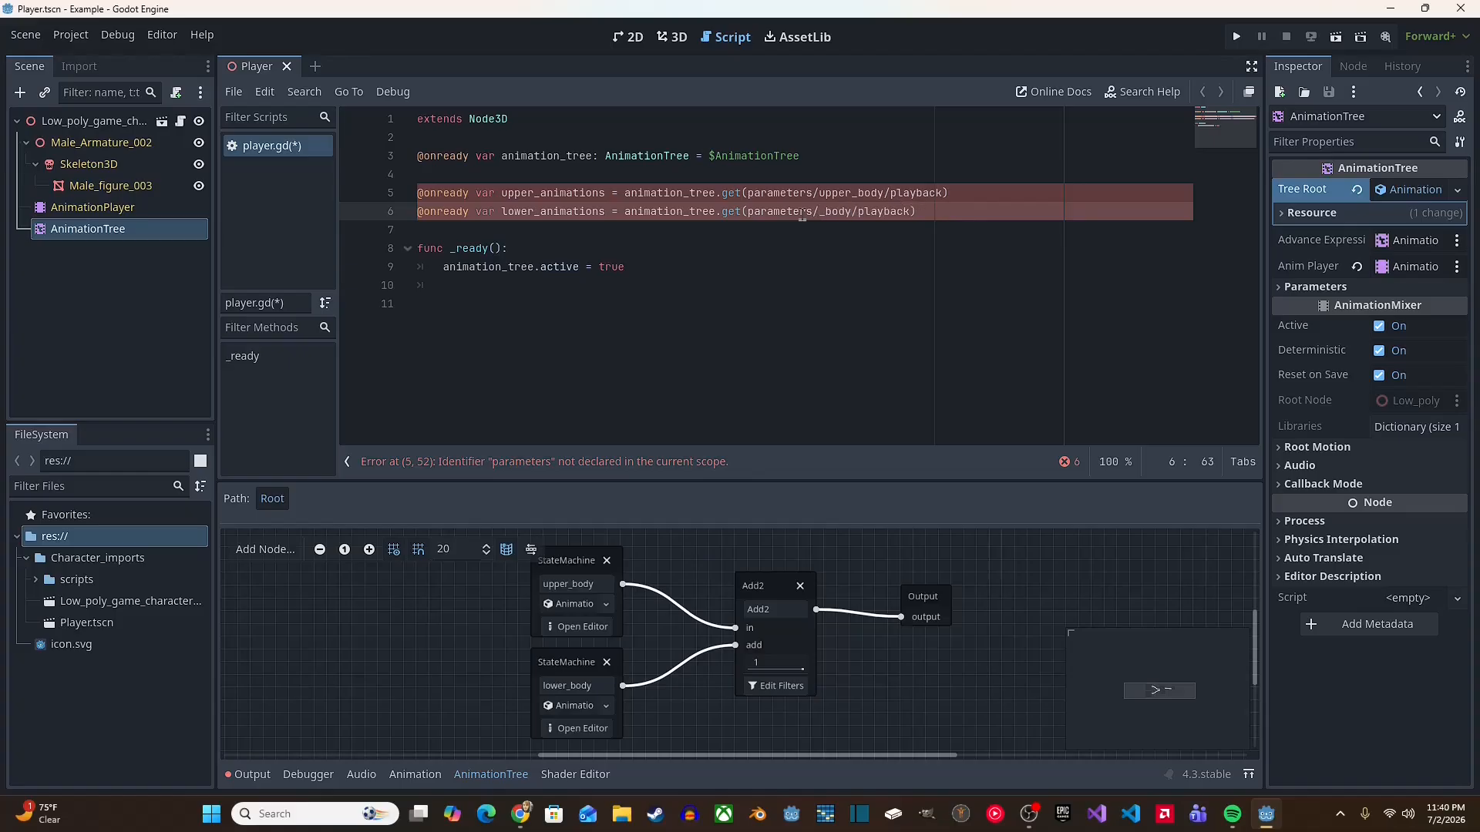
text(lower)
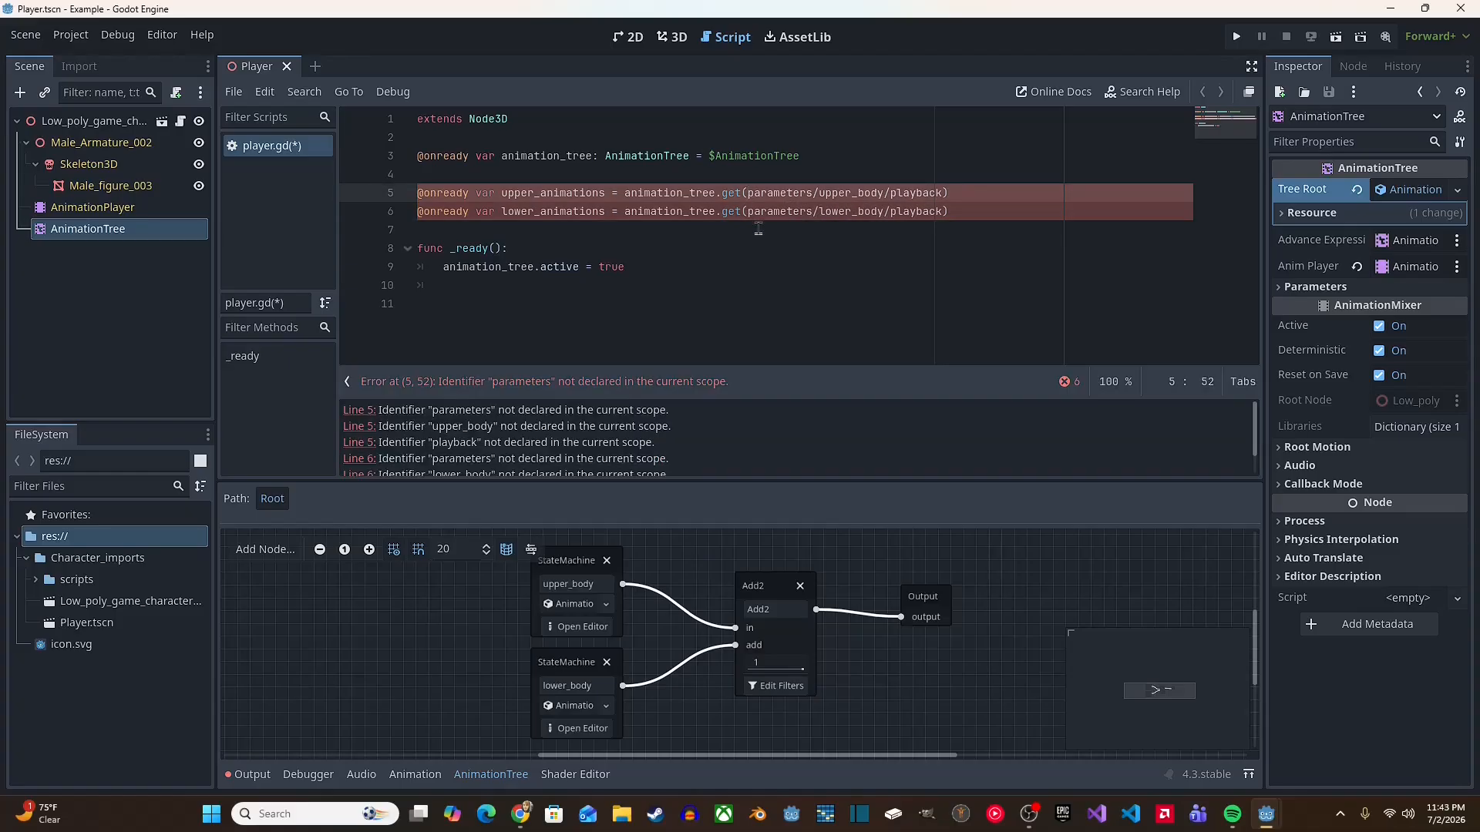
Step: Enclose the playback paths in both get() calls in double quotes so they are strings
text(")
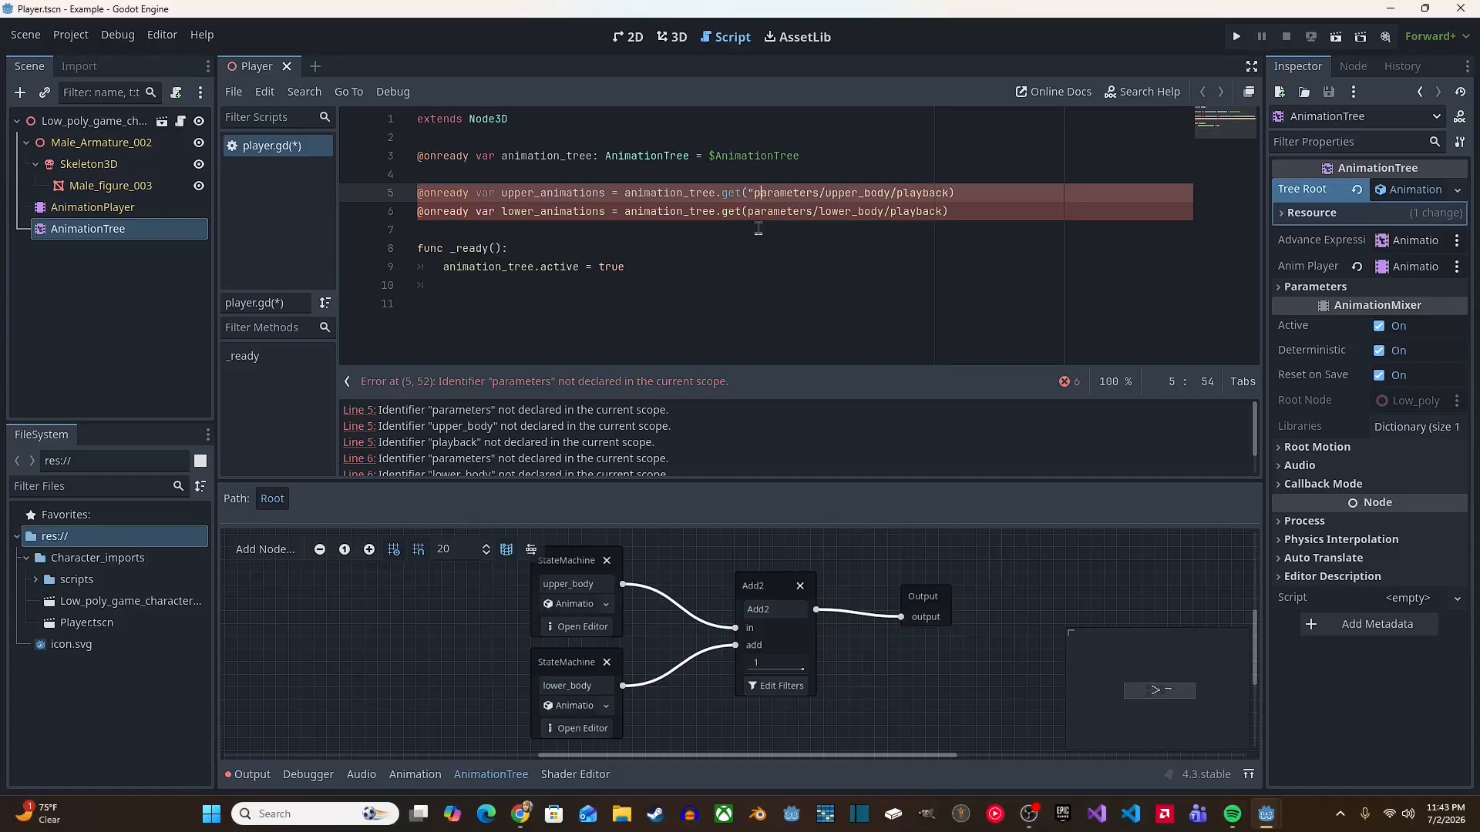
key(Right)
key(Right)
key(Right)
key(Right)
key(Right)
key(Right)
key(Right)
key(Right)
key(Right)
key(Right)
key(Right)
key(Right)
key(Right)
key(Right)
key(Right)
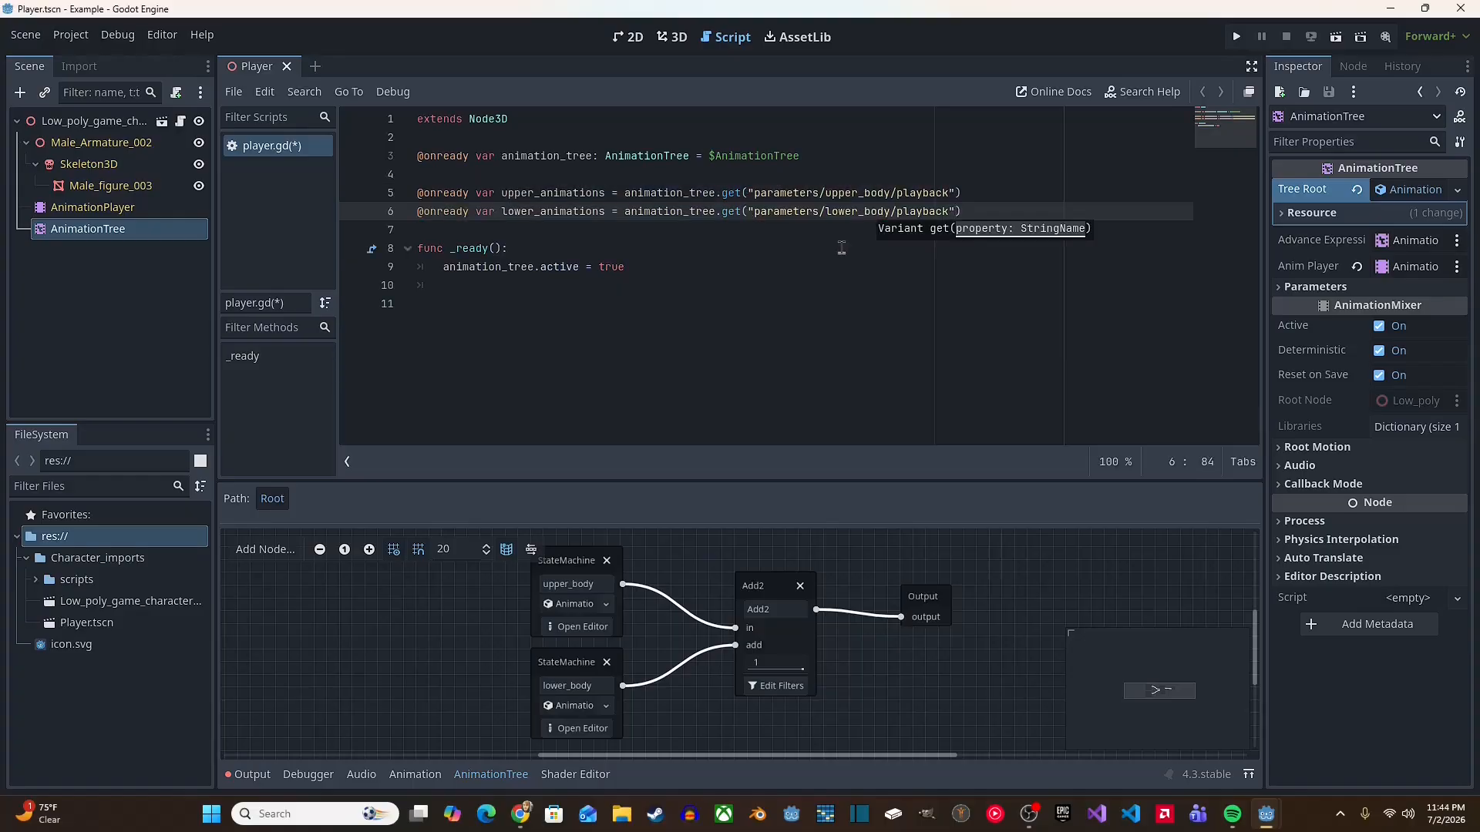
click(755, 193)
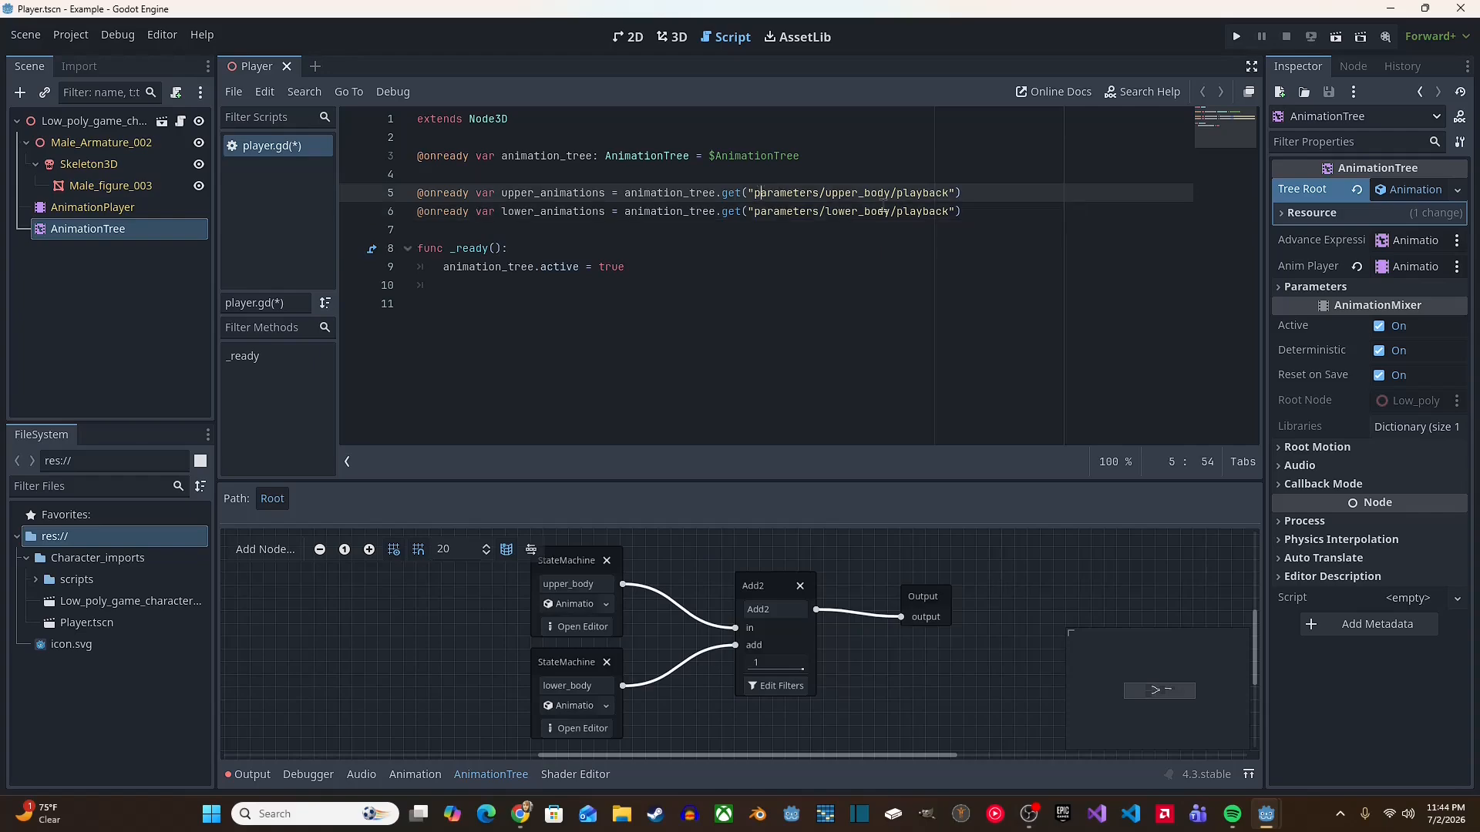
click(961, 194)
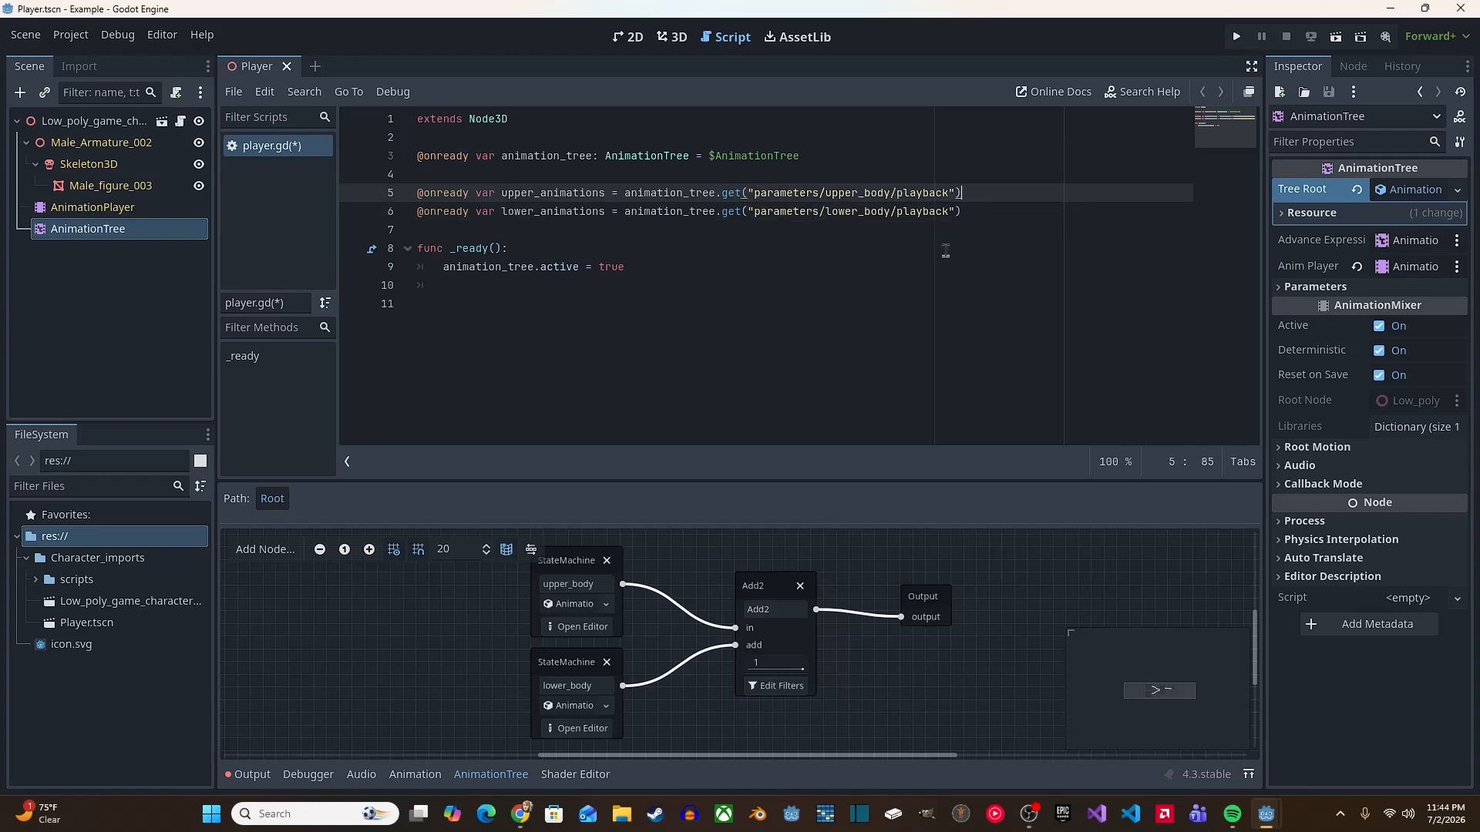
click(754, 212)
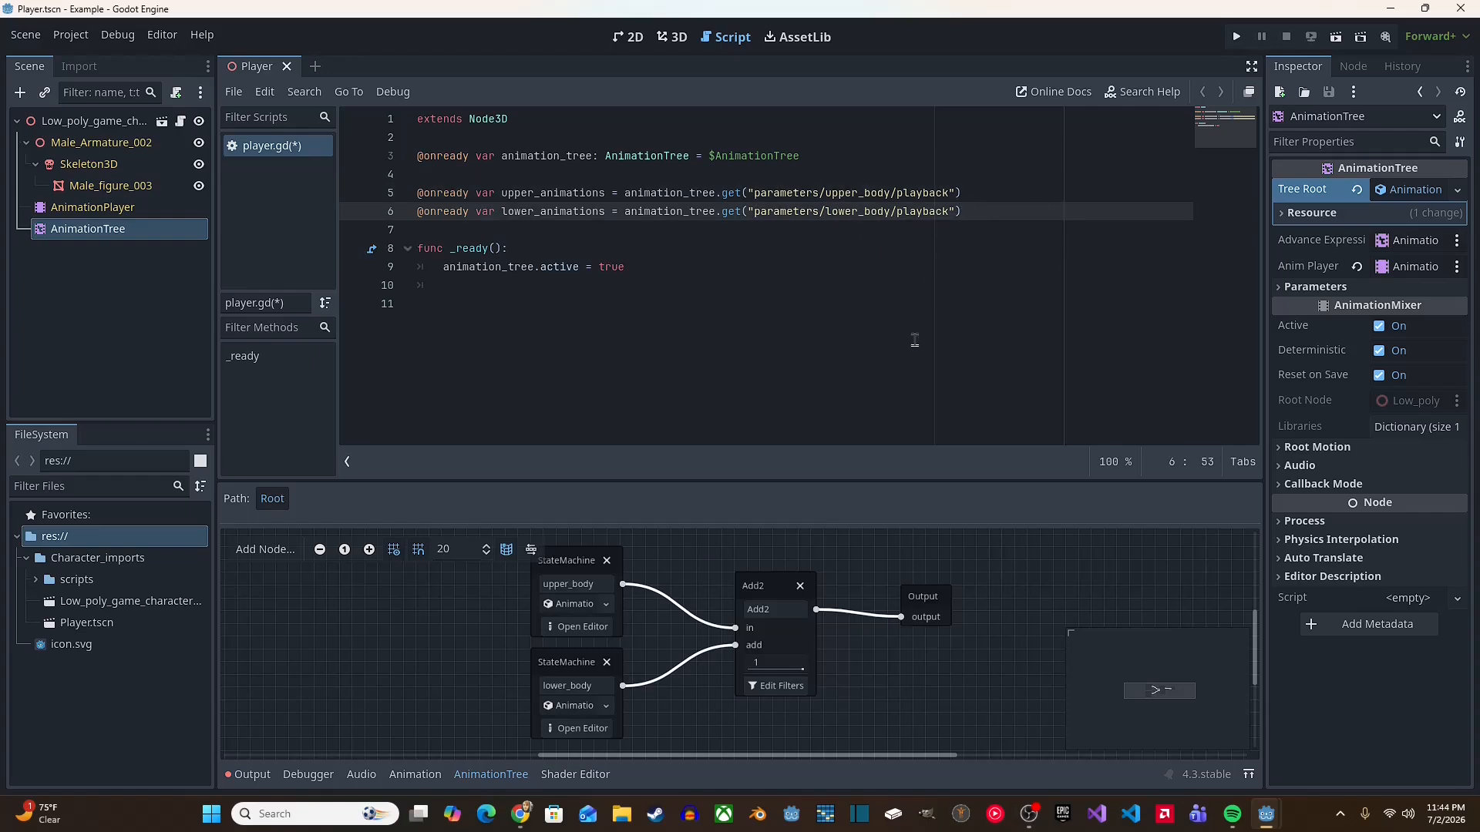
Step: Add a _physics_process(delta) function below _ready(), separated by blank lines
click(693, 267)
key(Return)
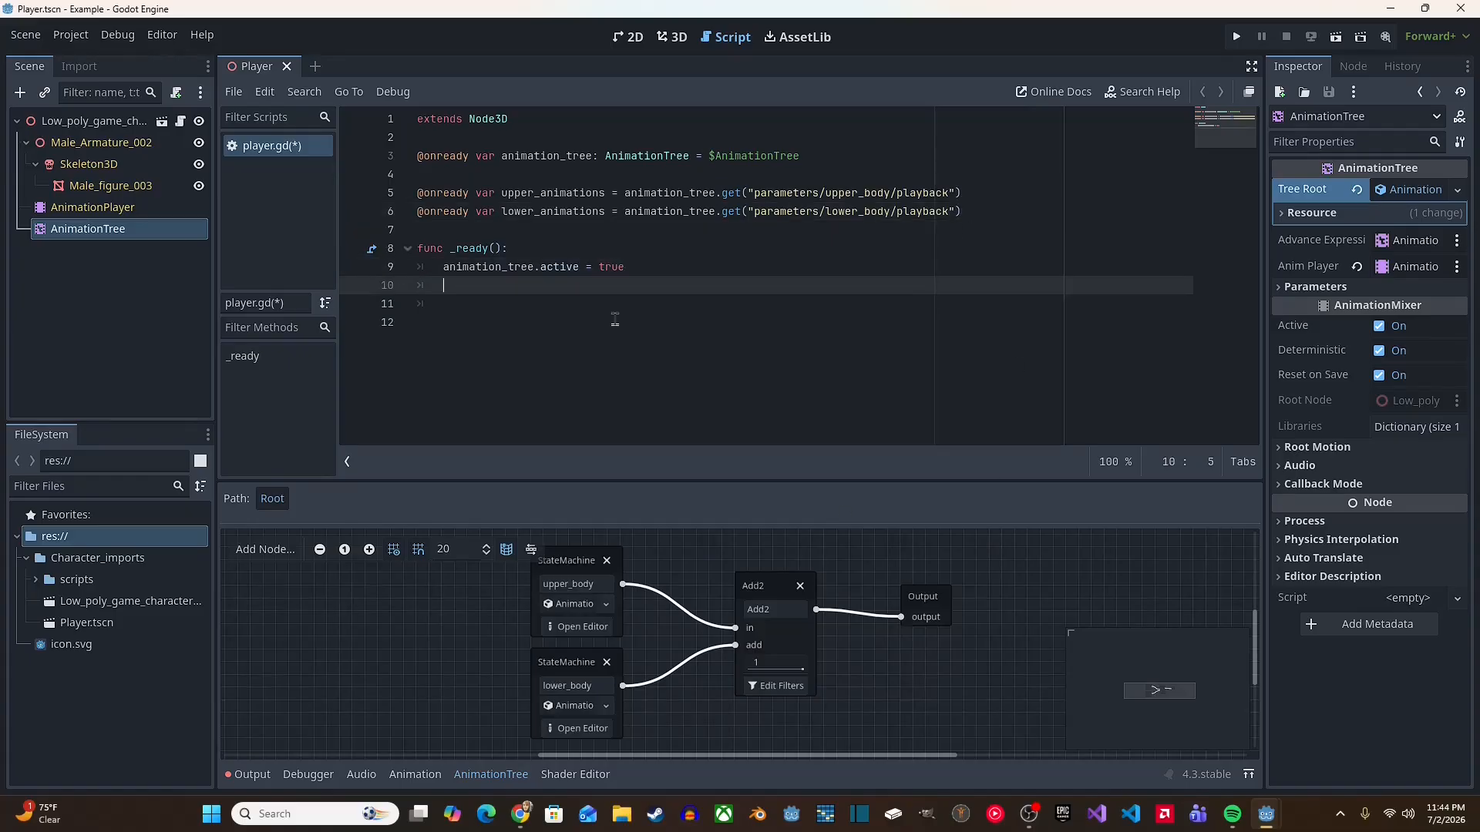
key(Return)
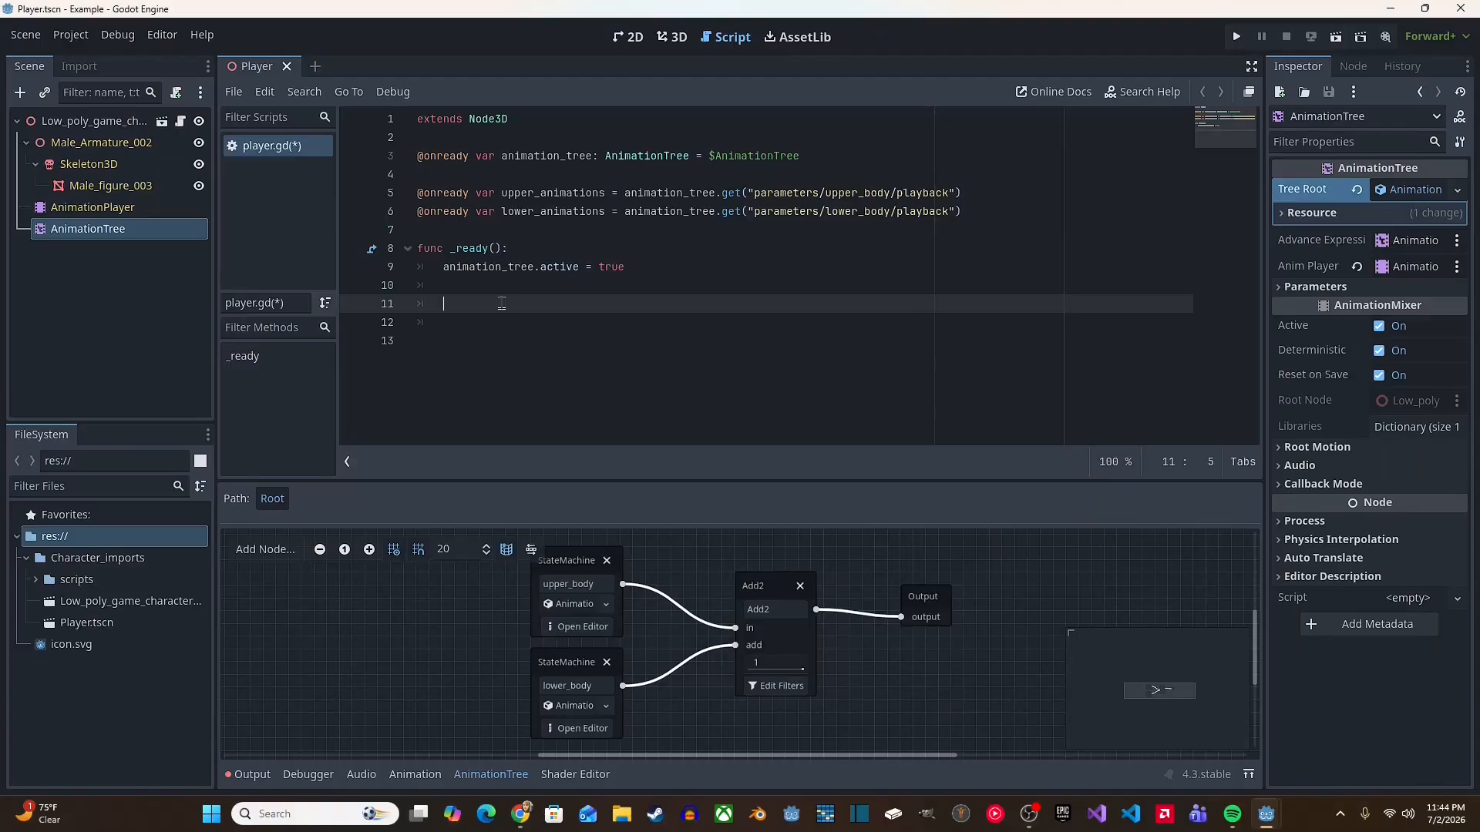
key(Delete)
key(Return)
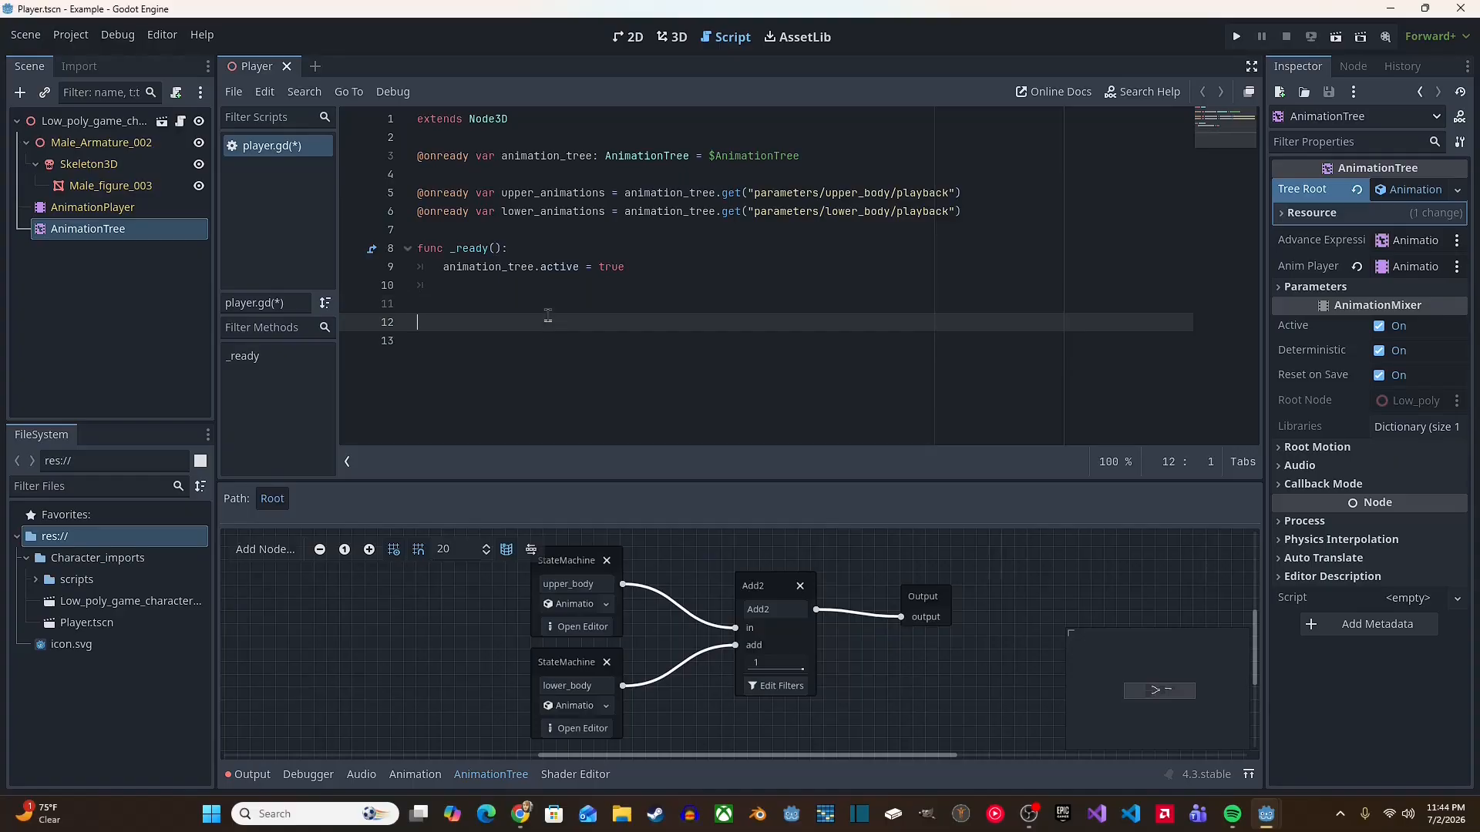
text(func ph)
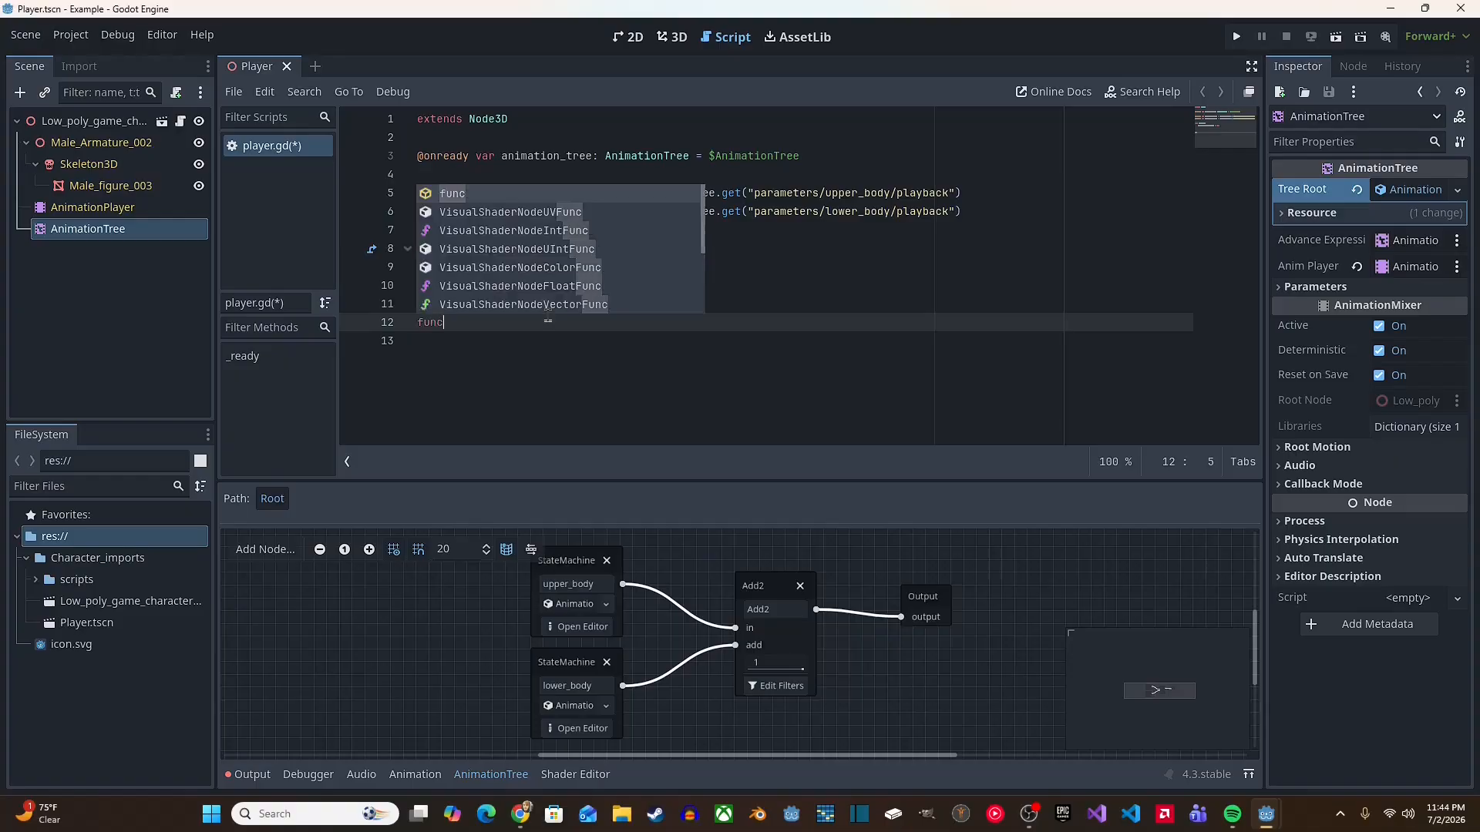
key(Return)
key(Return)
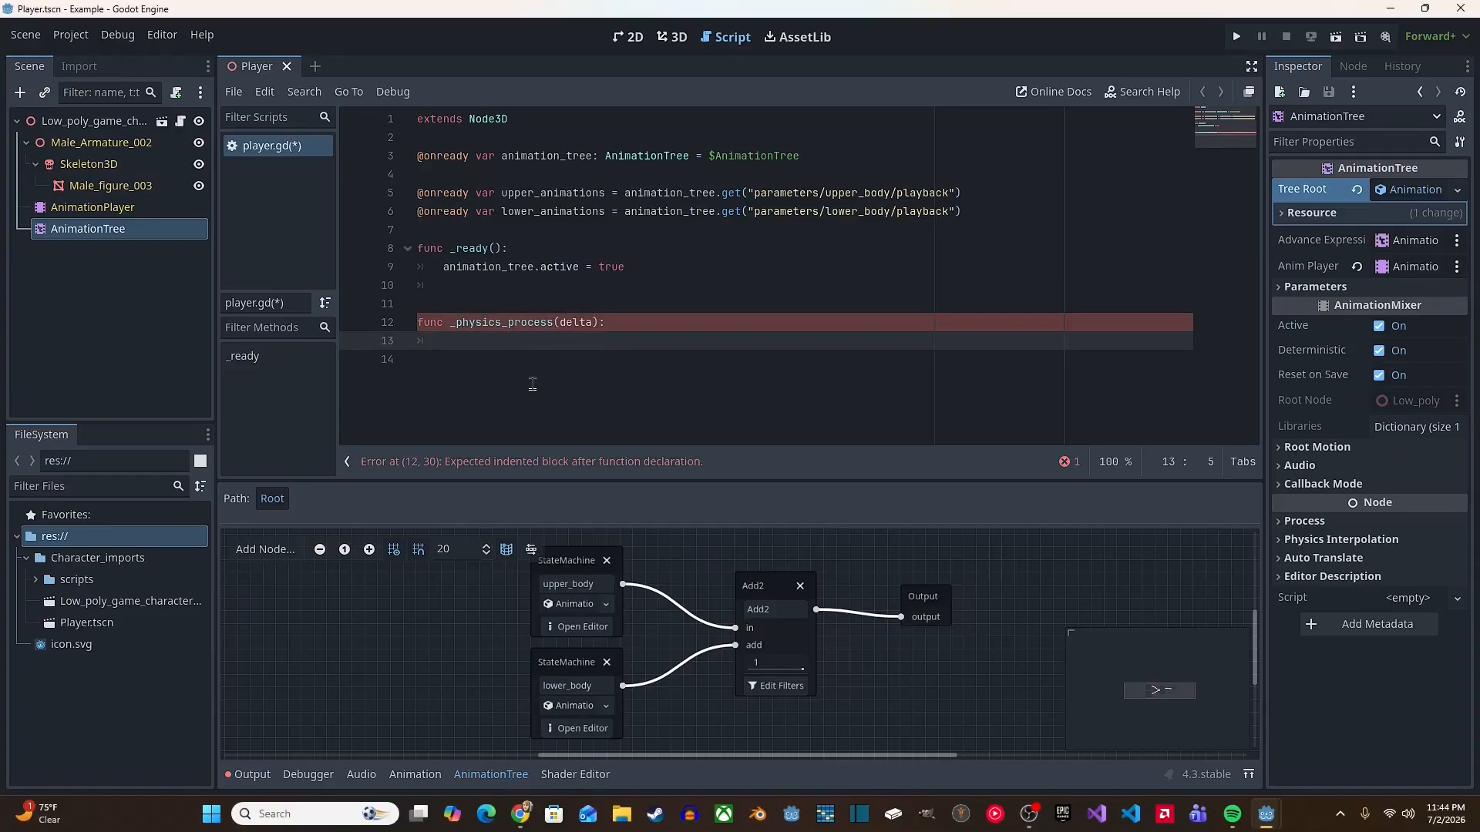
Step: Declare a walk() function without parameters between _ready() and _physics_process()
click(480, 295)
key(Return)
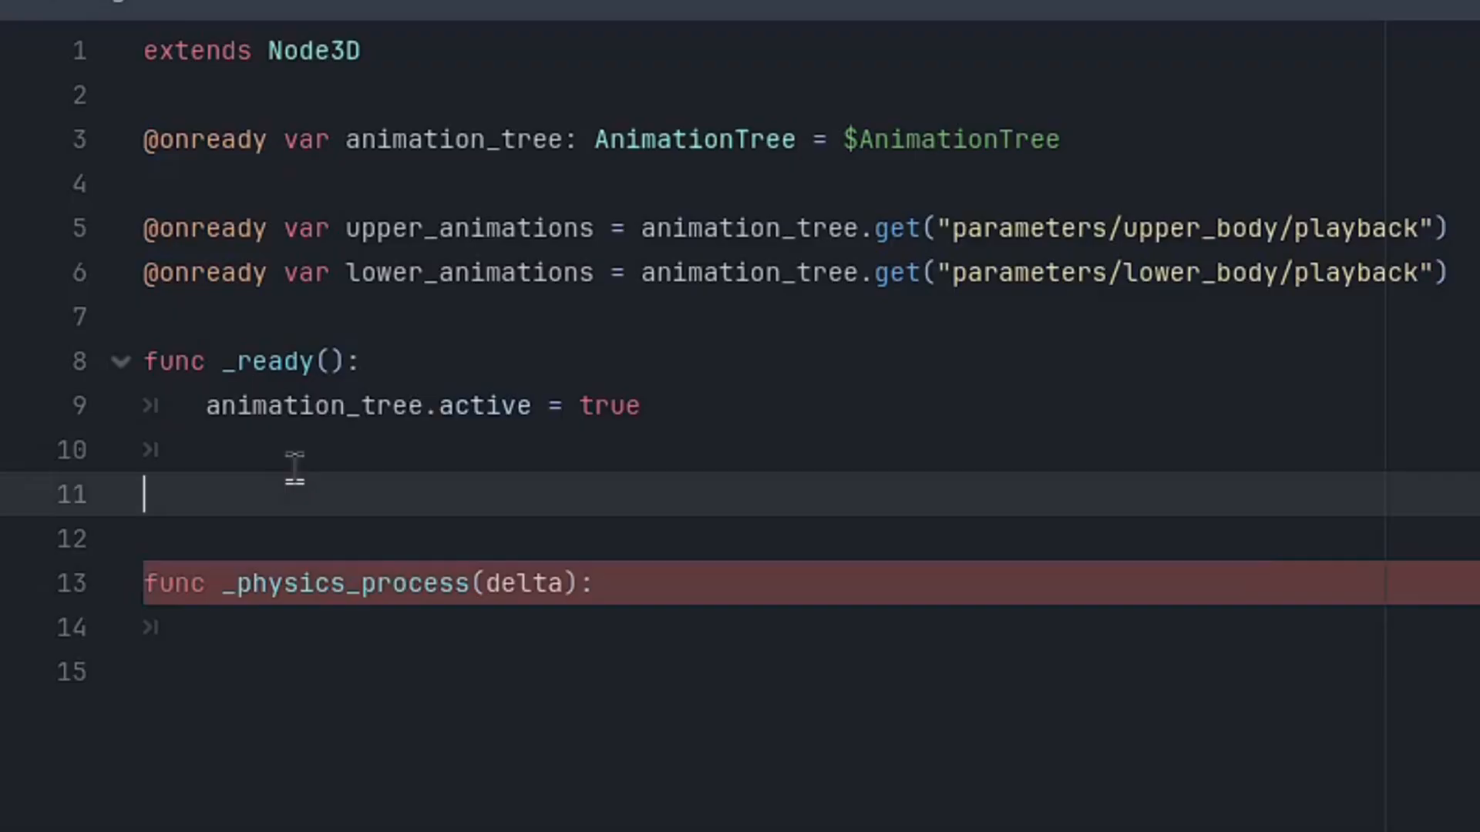
text(func)
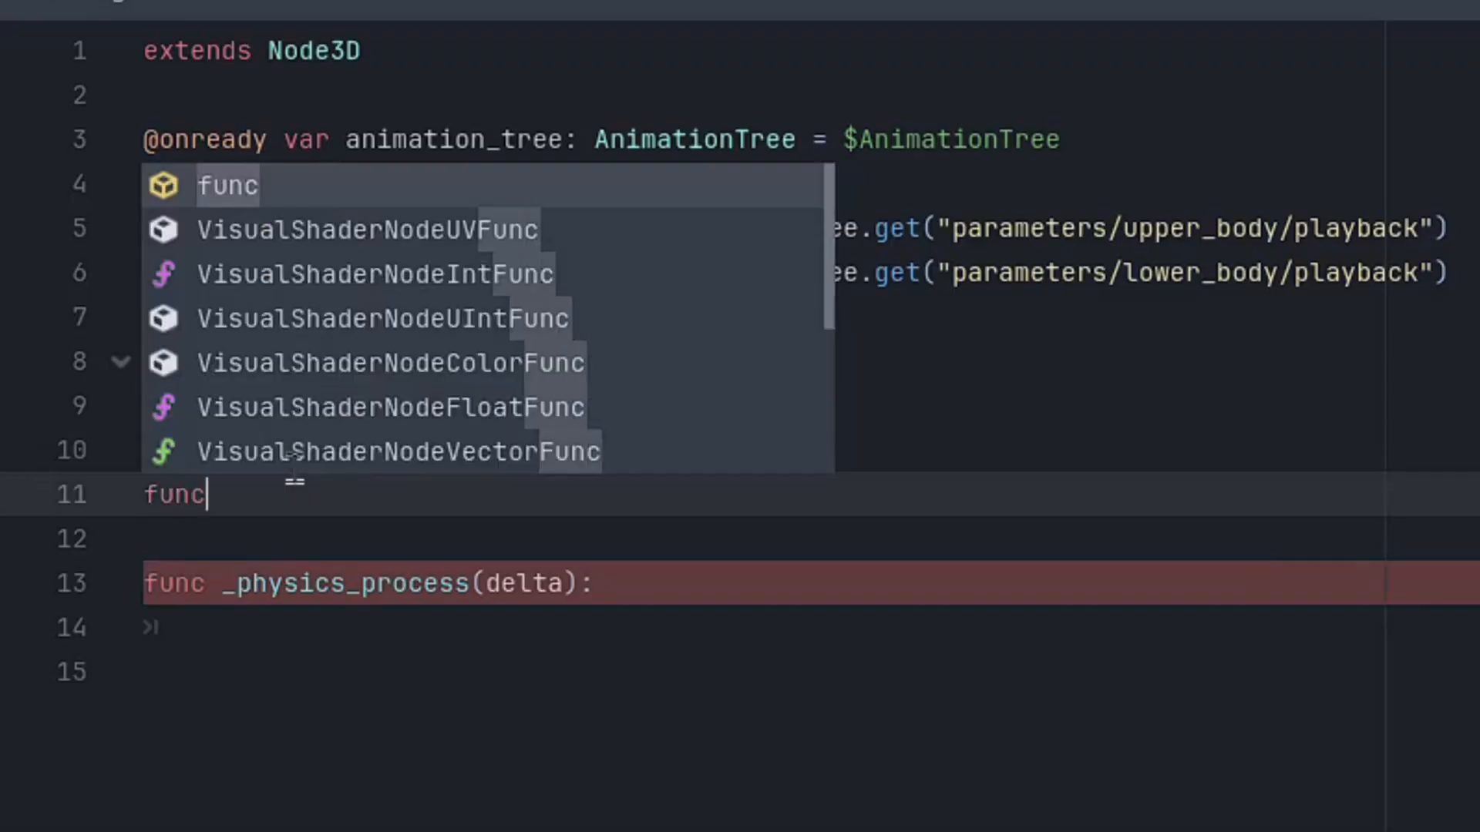
key(Escape)
text(wa)
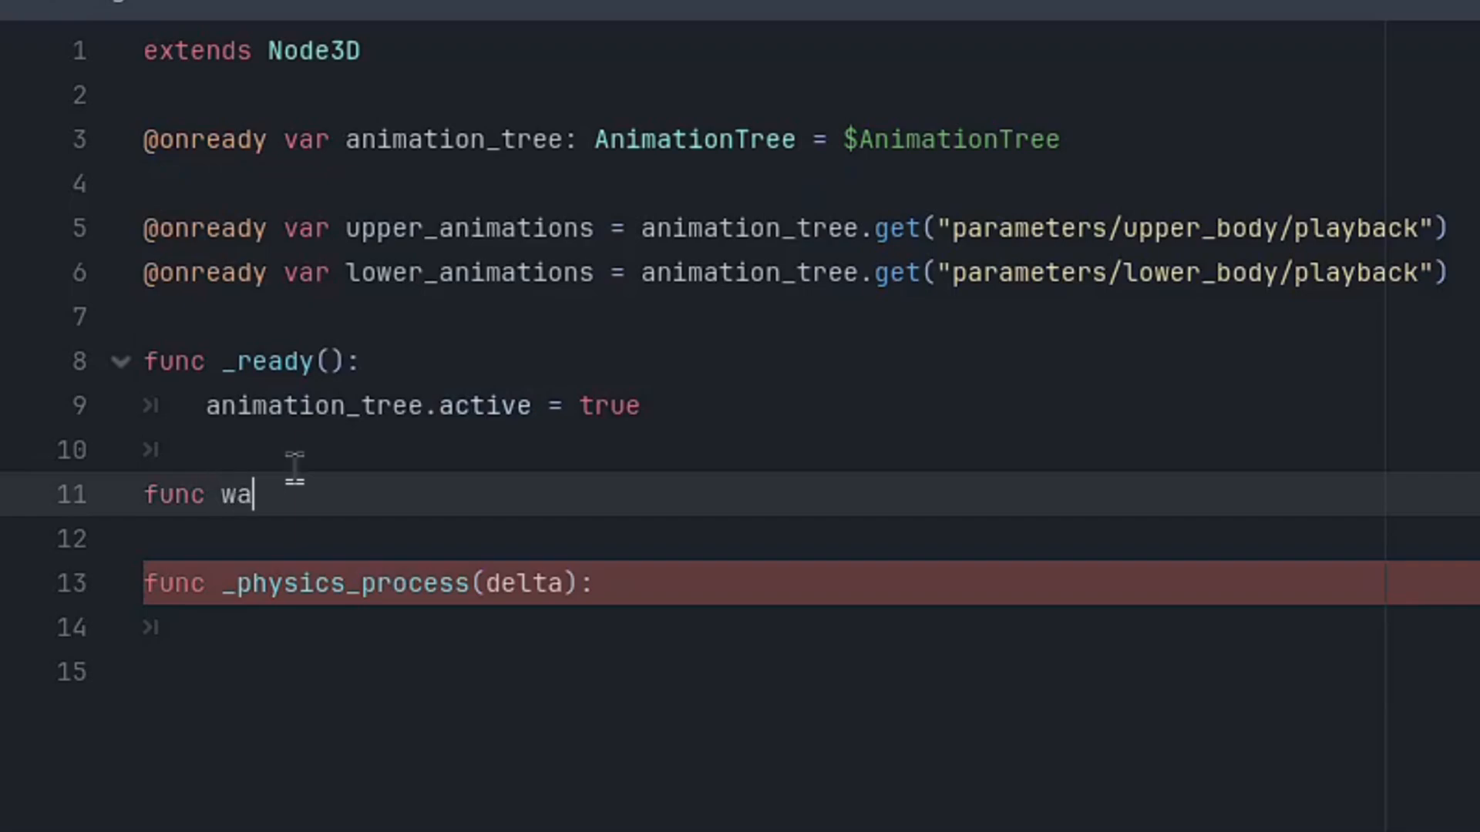
text(lk():)
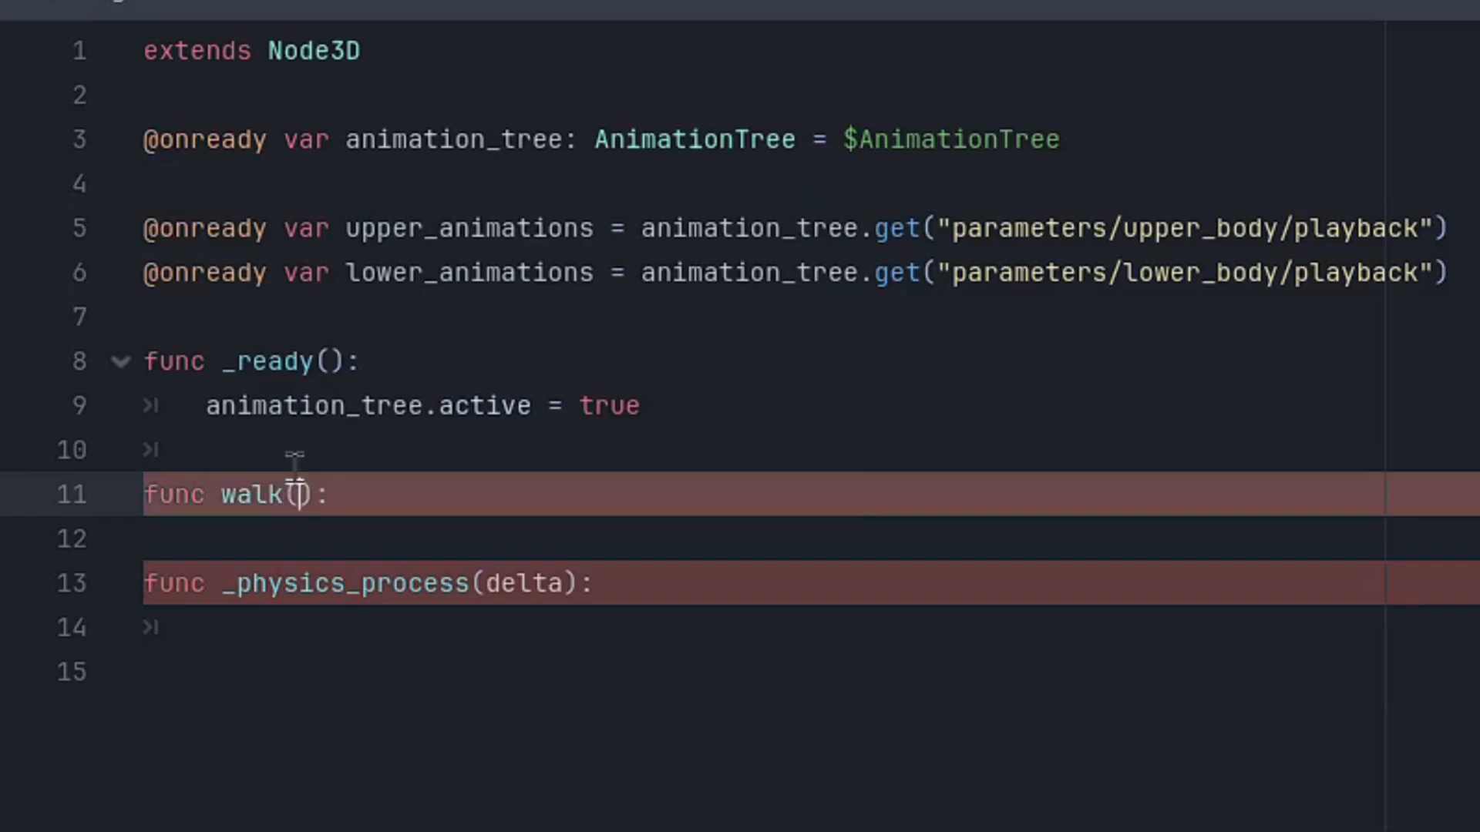
Step: Begin the body of walk() with an indented line that references upper_animations
key(Down)
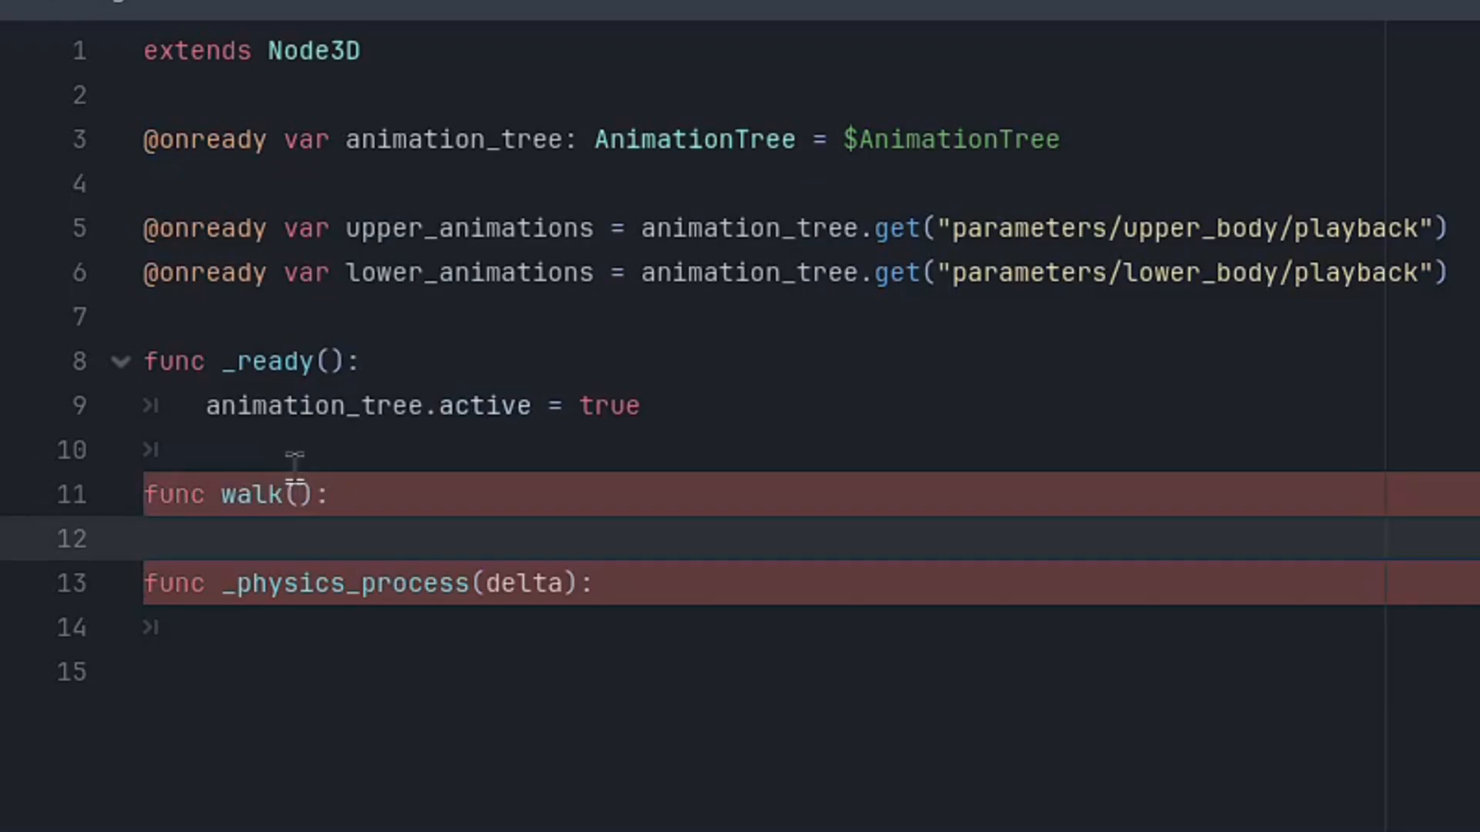
key(Up)
key(End)
key(Return)
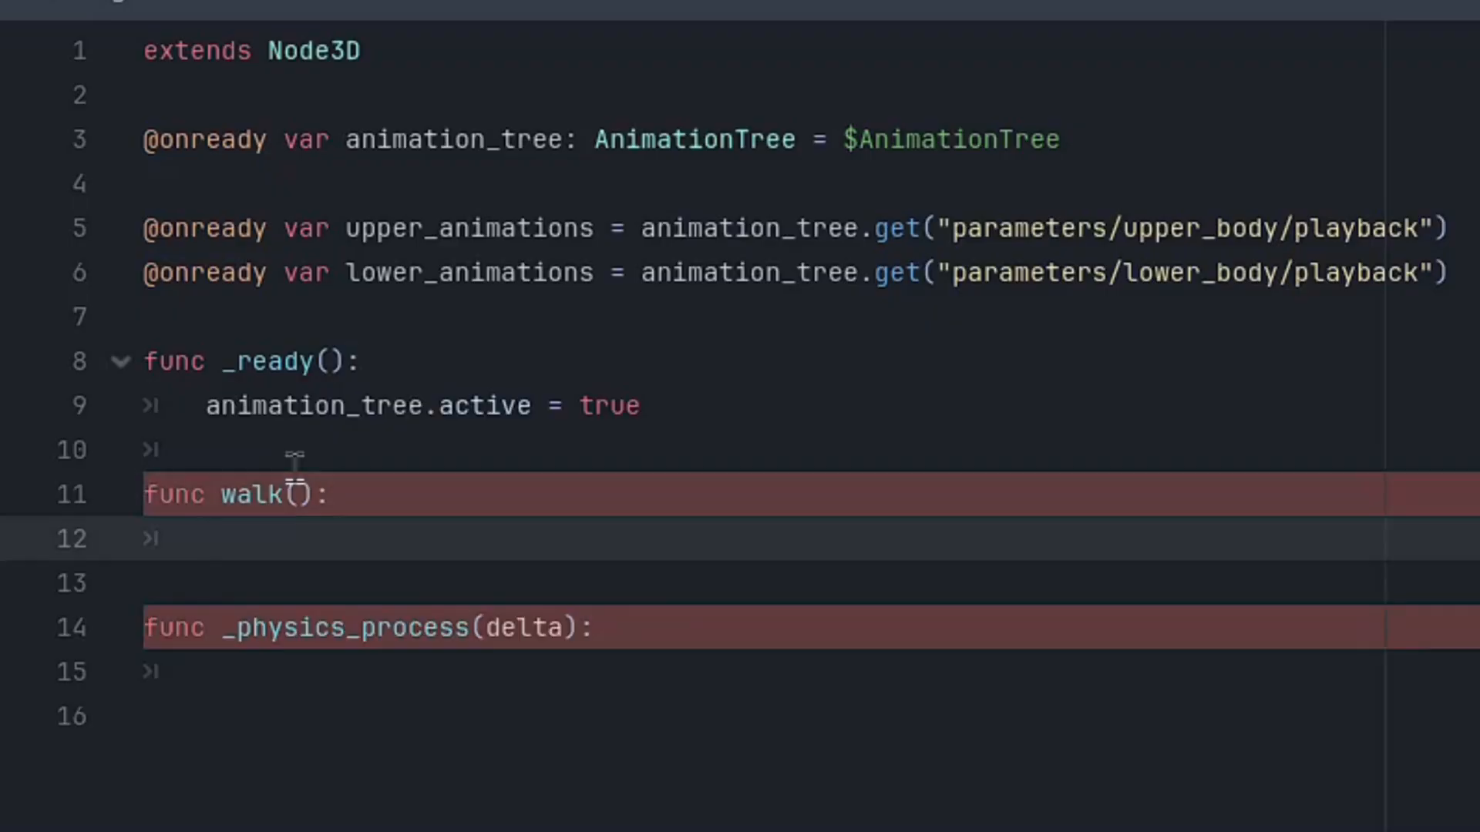
text(up)
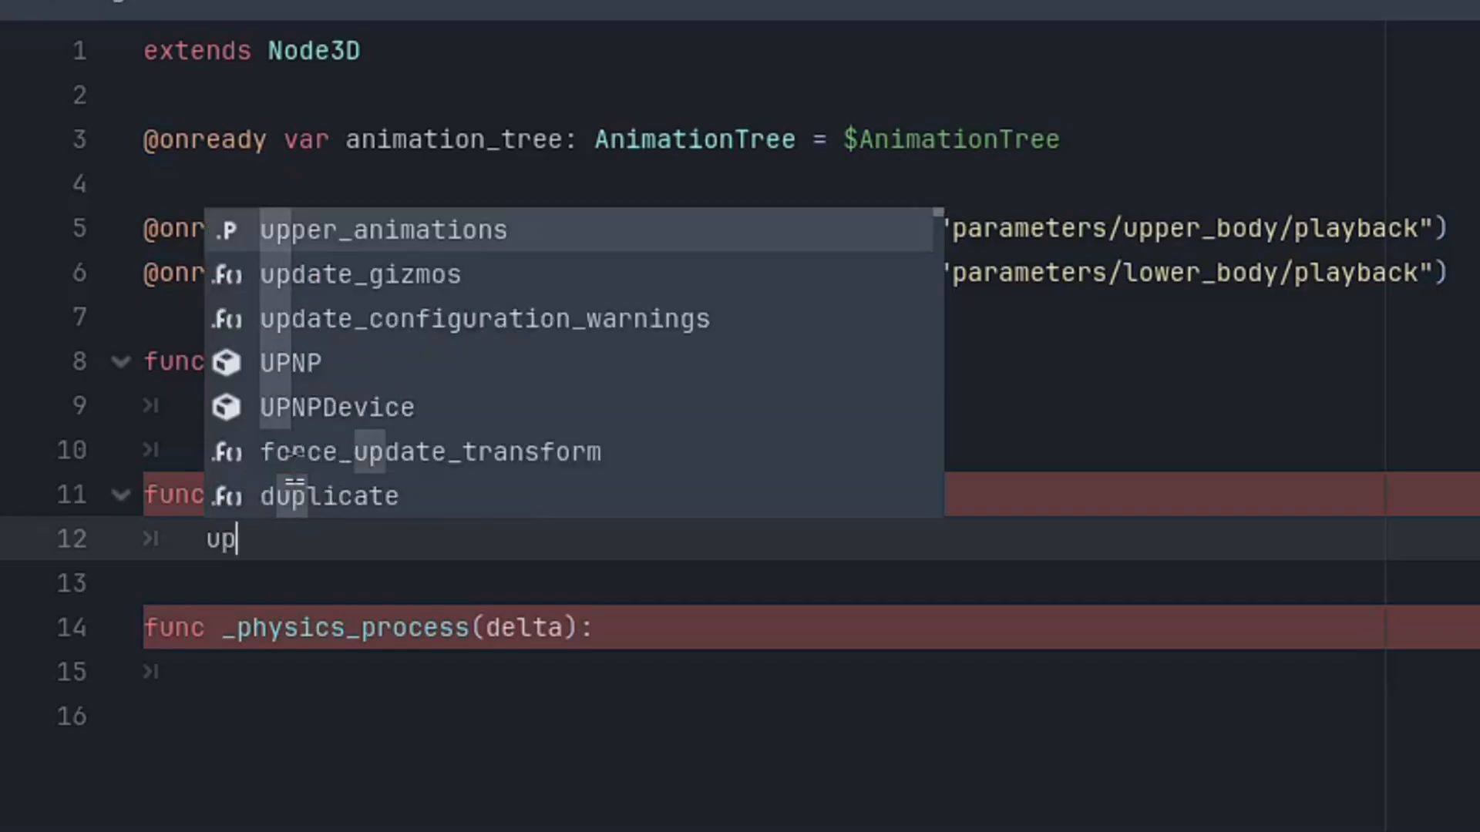
text(per_anima)
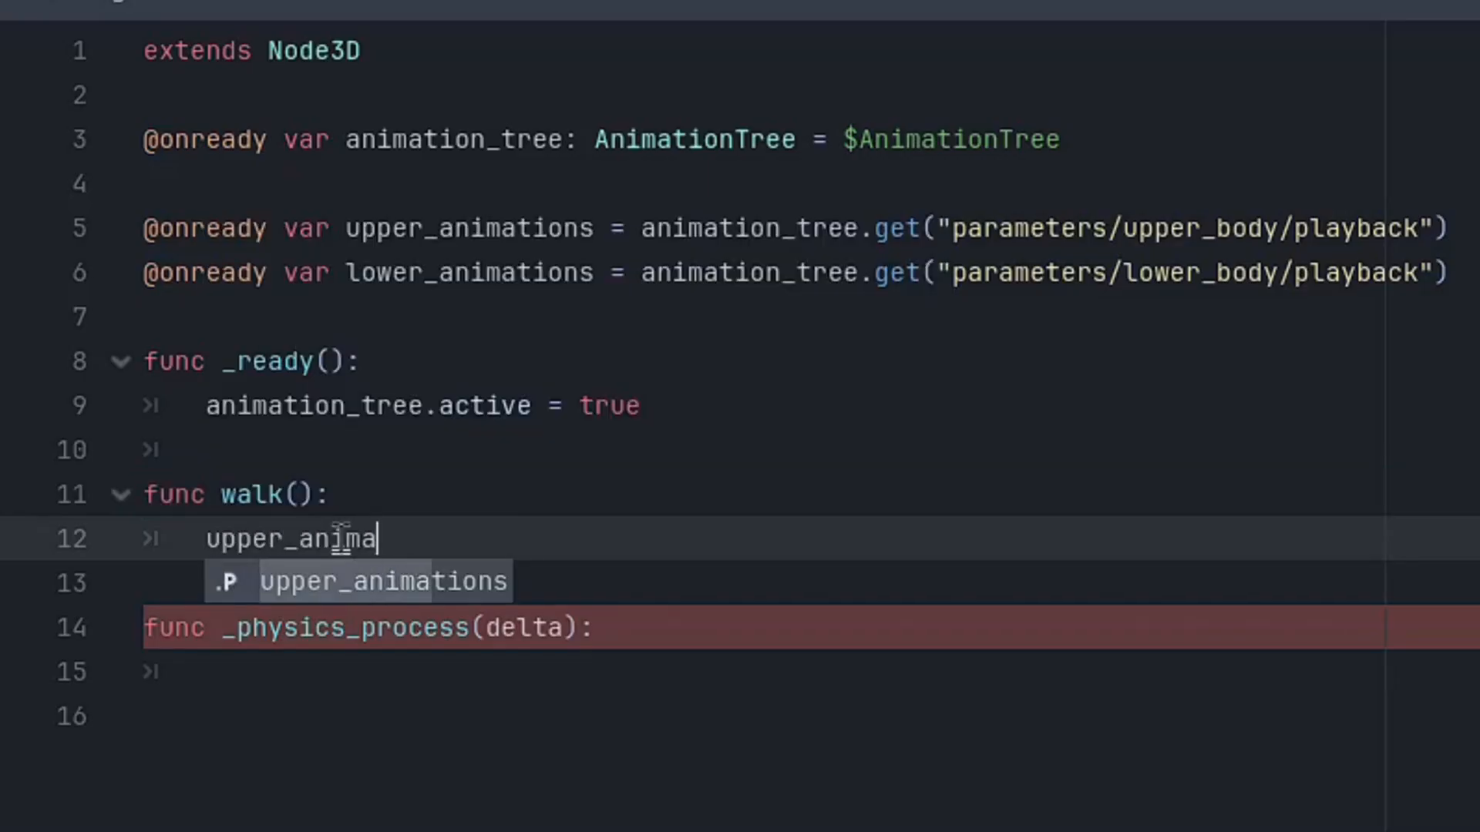
key(Return)
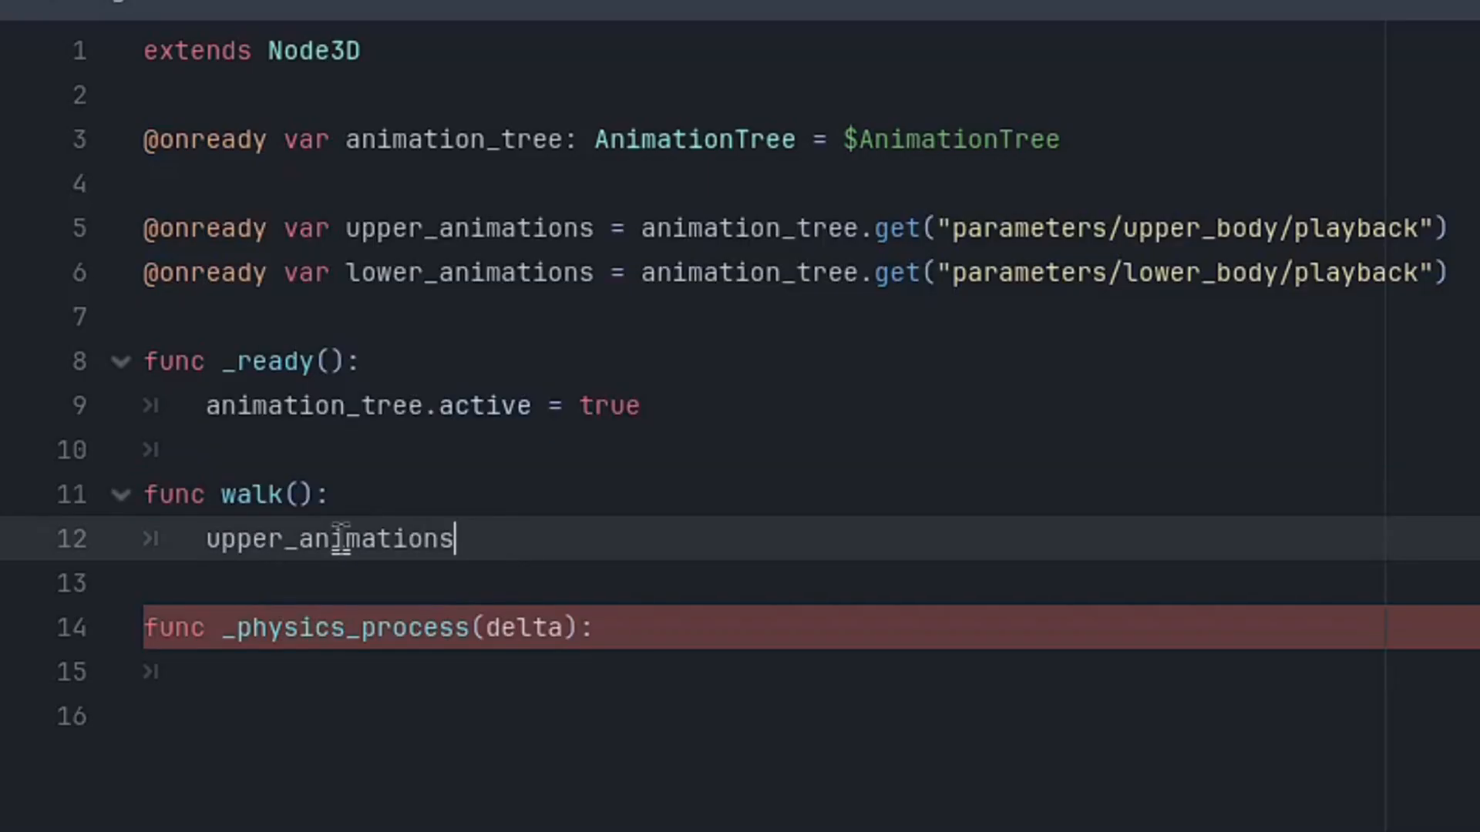
Step: Append a travel() method call to upper_animations inside walk()
text(.tra)
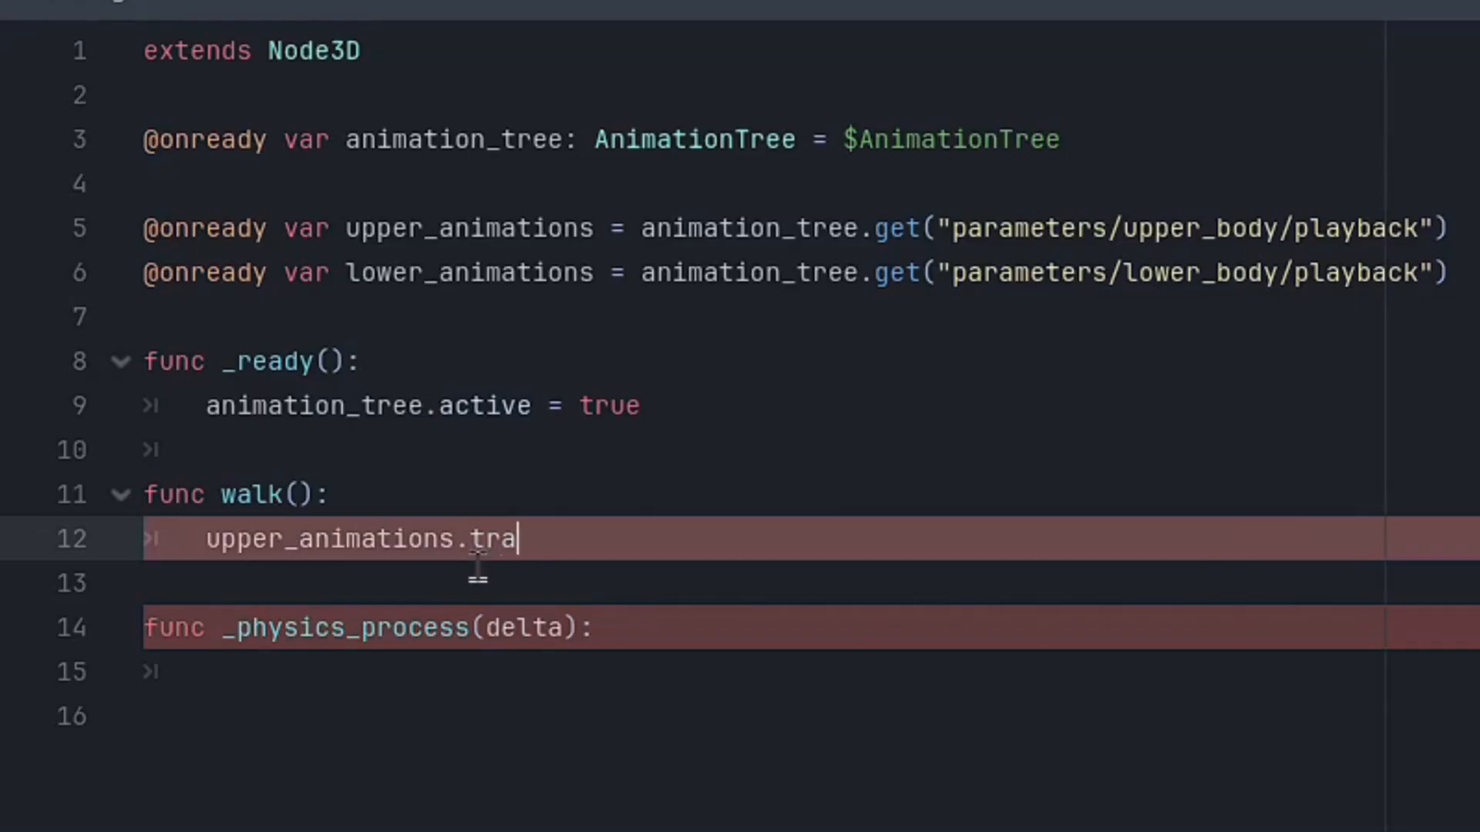
text(val)
key(BackSpace)
text(al)
key(Left)
key(BackSpace)
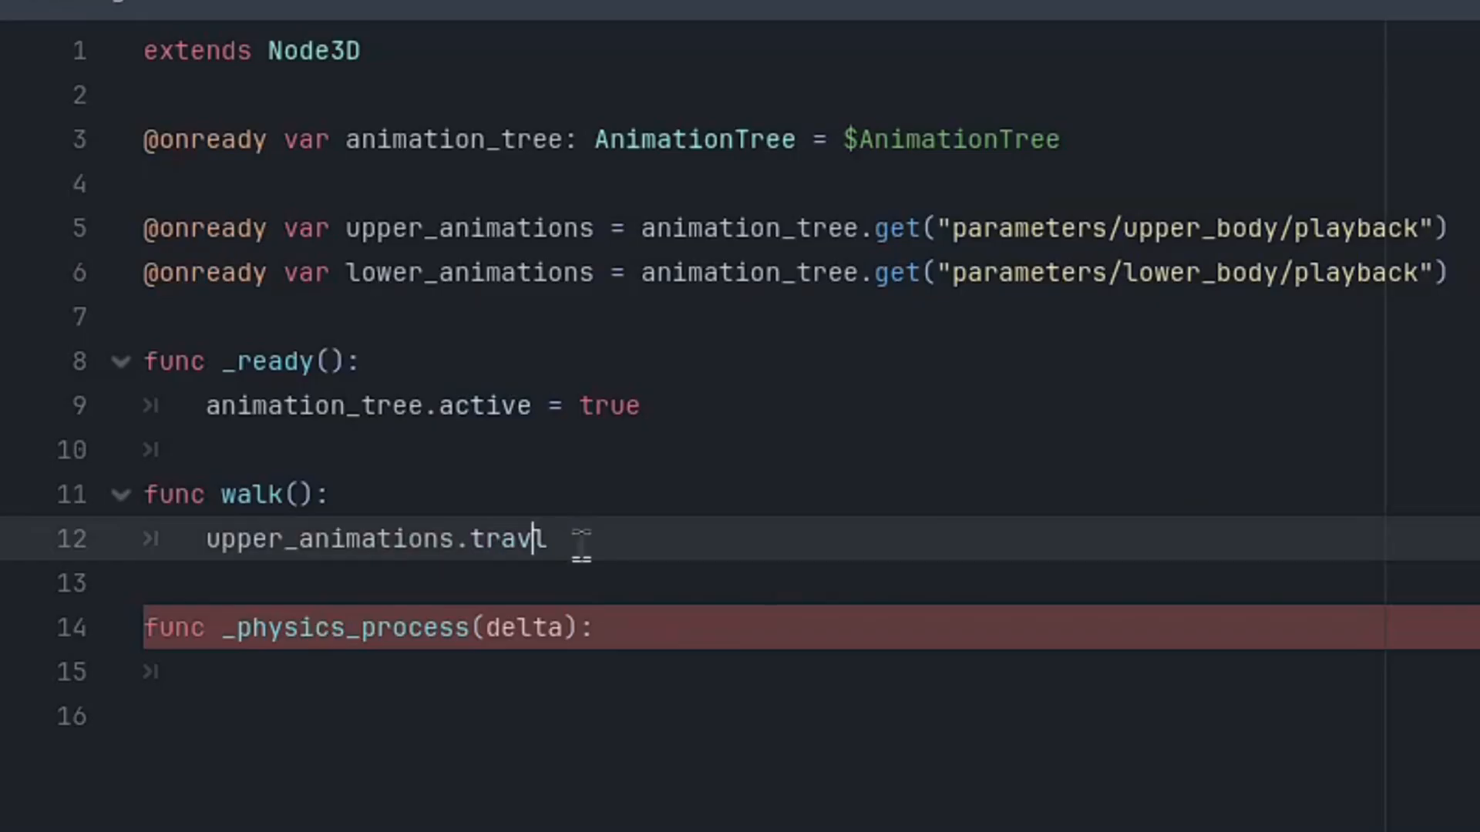
text(e)
key(Right)
text(()
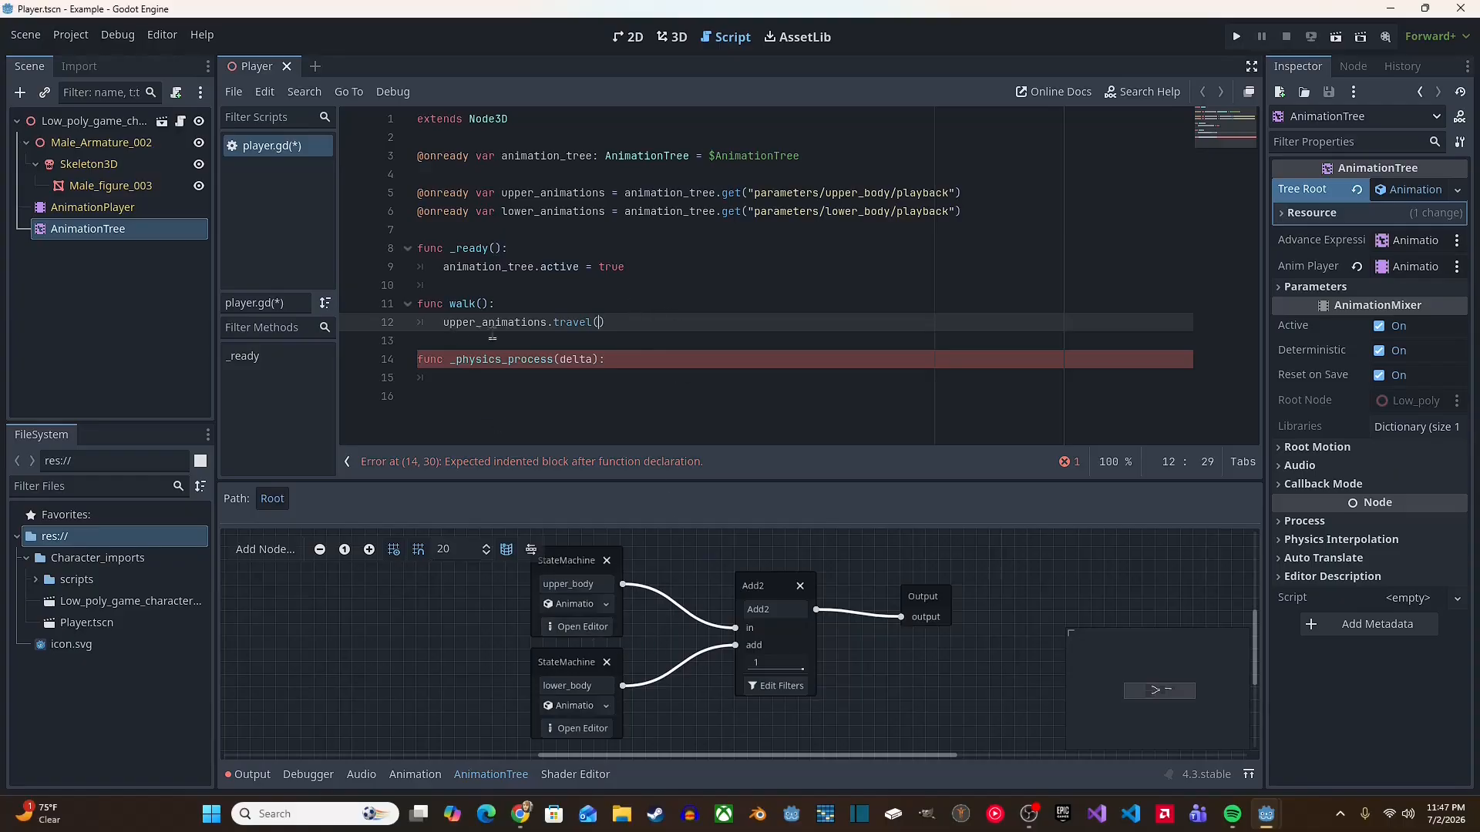
Step: Look up the walk state's name in the upper_body state machine and pass "upper_walk" to the travel() call
click(600, 629)
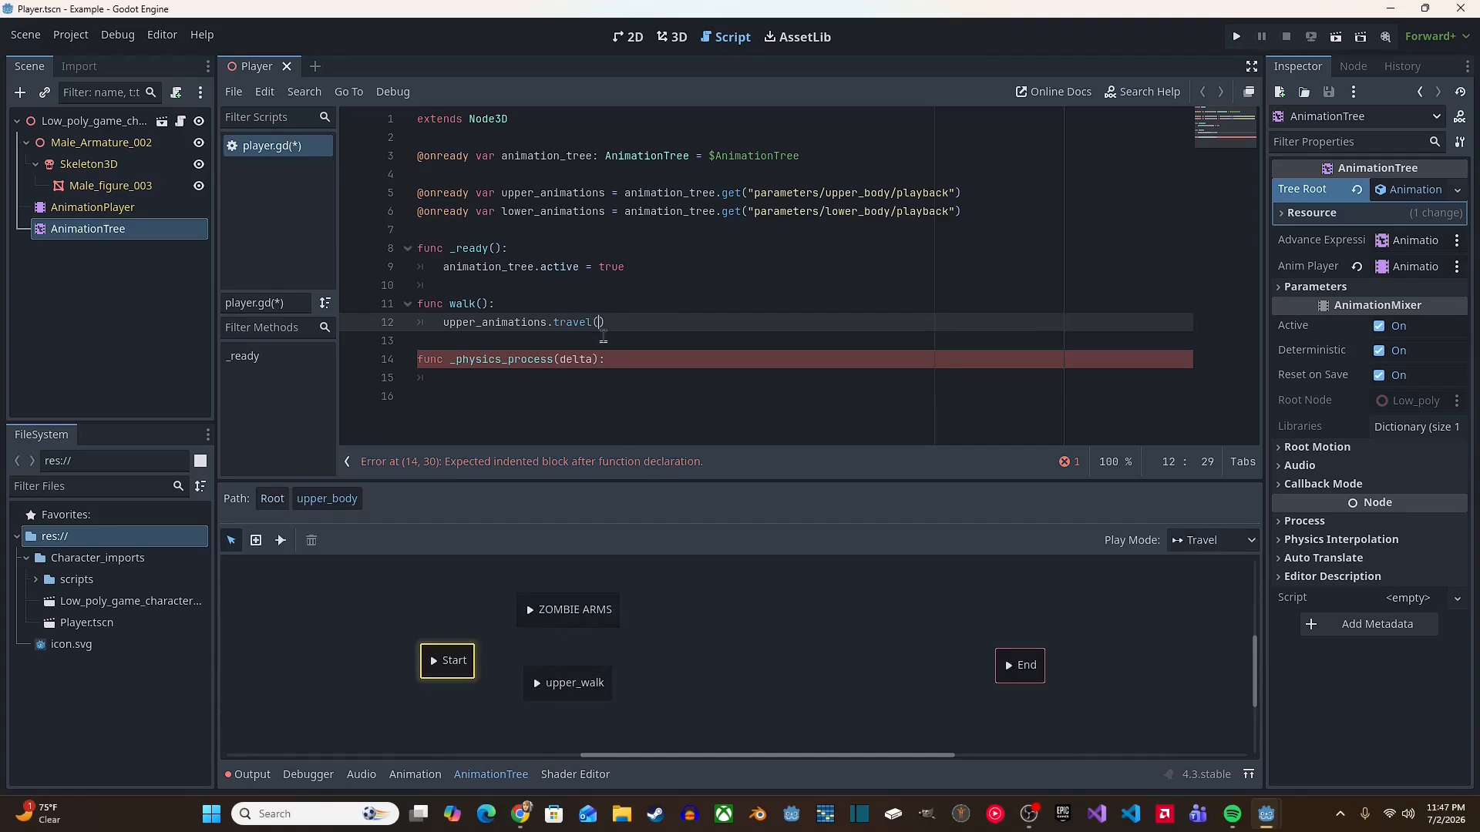
click(604, 325)
text("upper_walk)
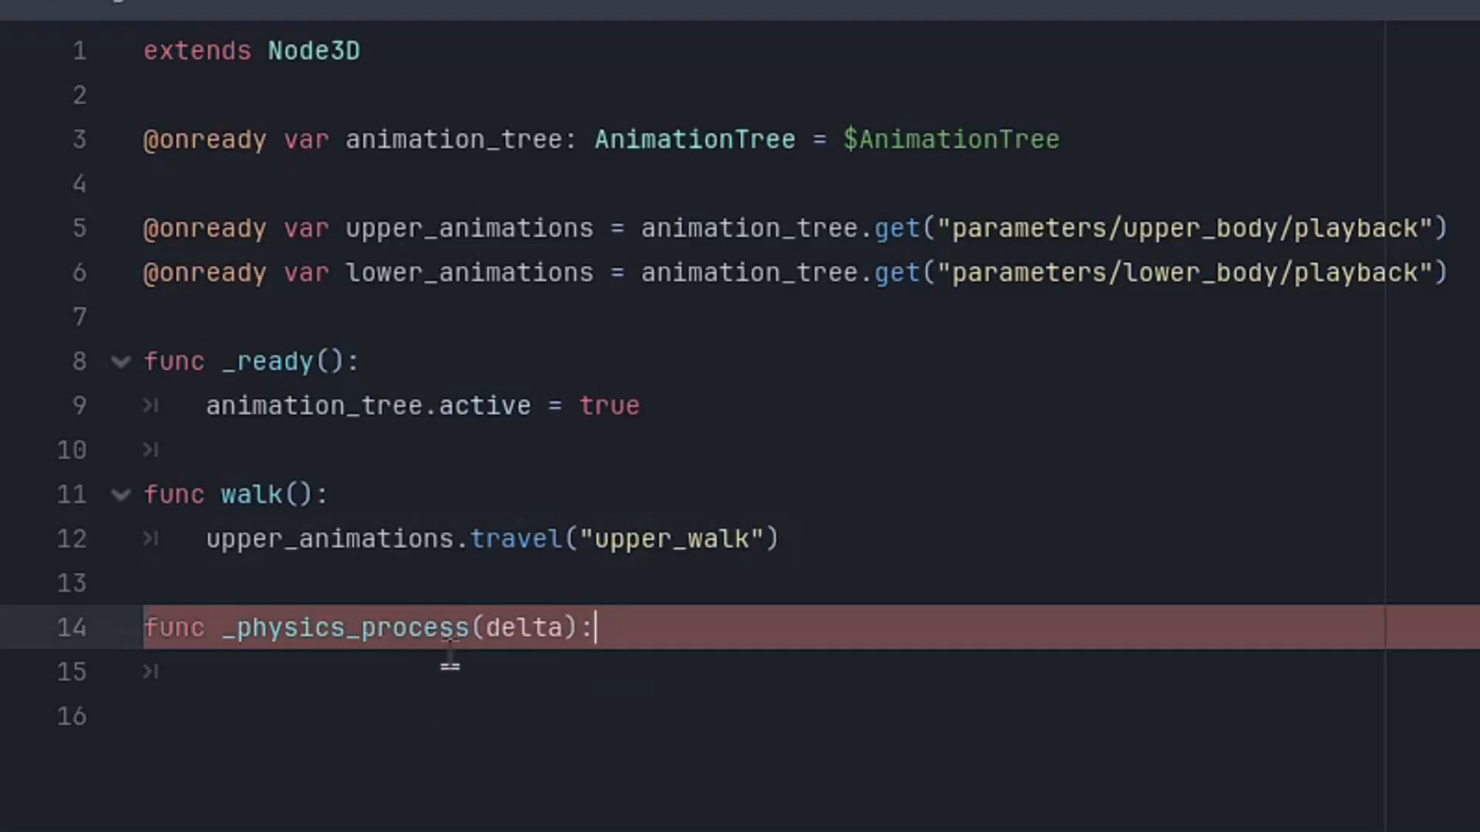
Step: Duplicate the upper_animations.travel("upper_walk") line directly below itself in walk()
triple_click(659, 558)
key(ctrl+c)
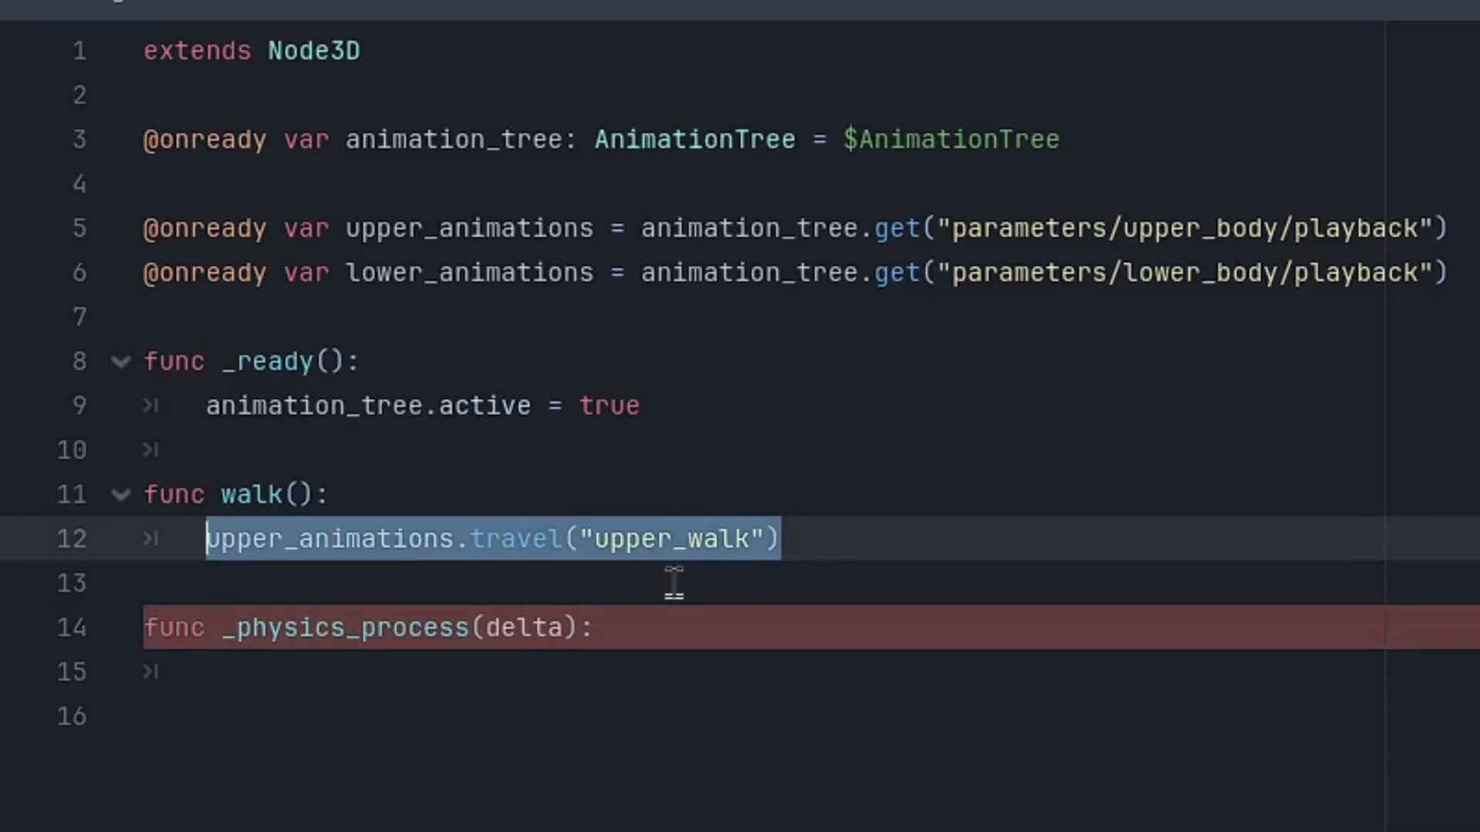
click(795, 553)
key(Return)
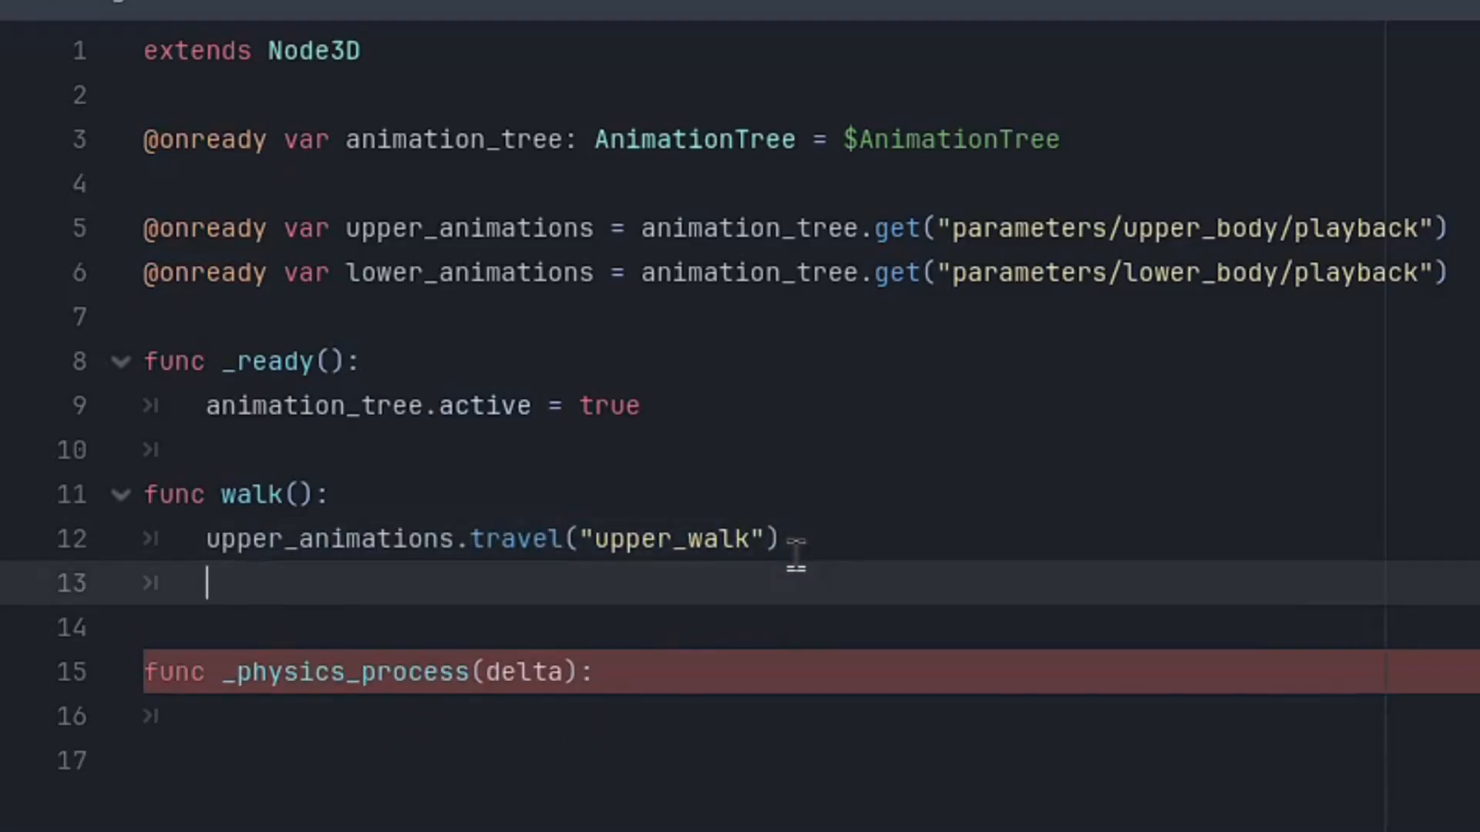
key(ctrl+v)
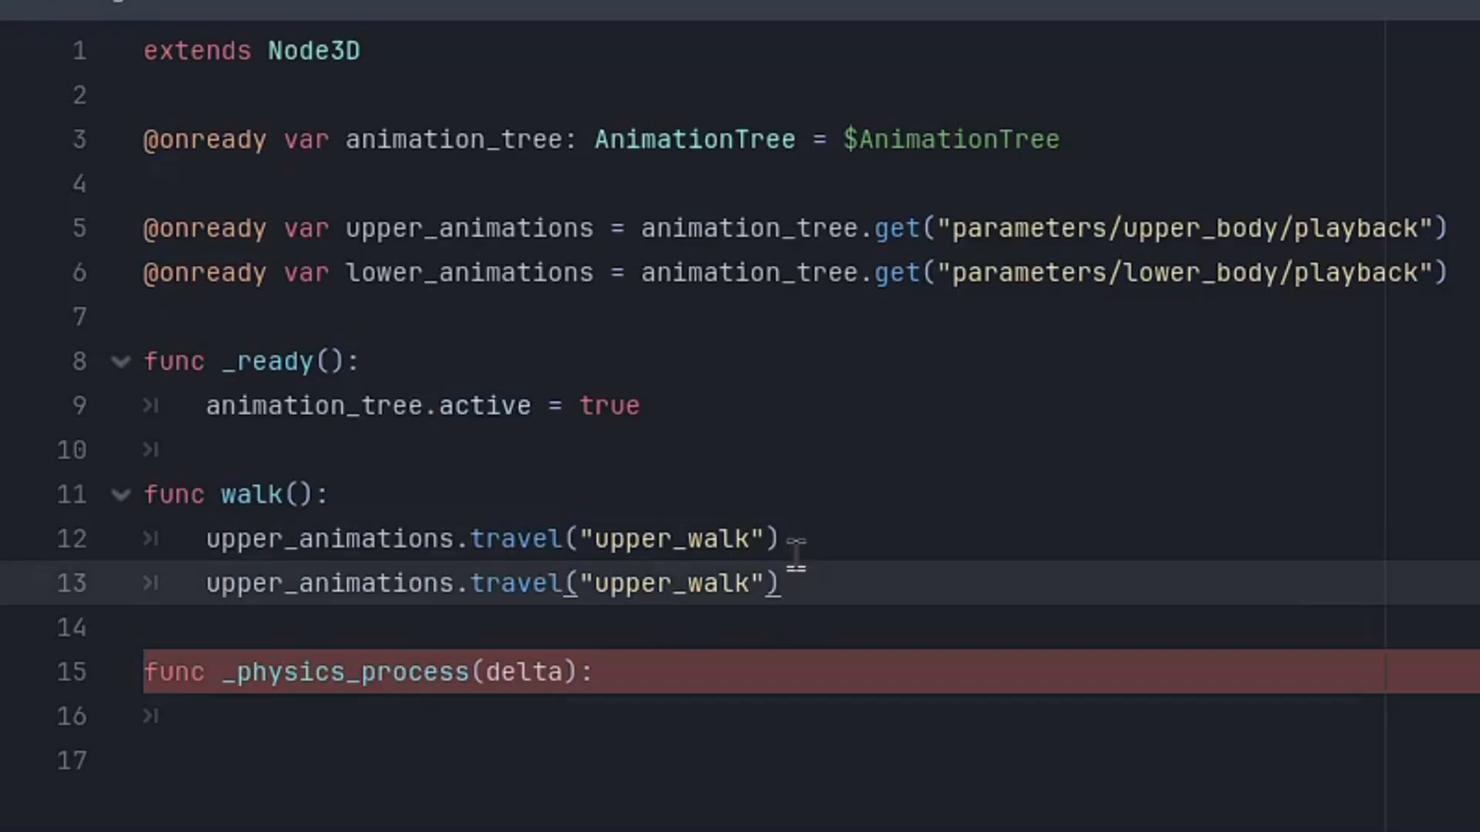
Step: Change the variable in the duplicated travel line to lower_animations
click(286, 583)
key(BackSpace)
key(BackSpace)
key(BackSpace)
key(BackSpace)
key(BackSpace)
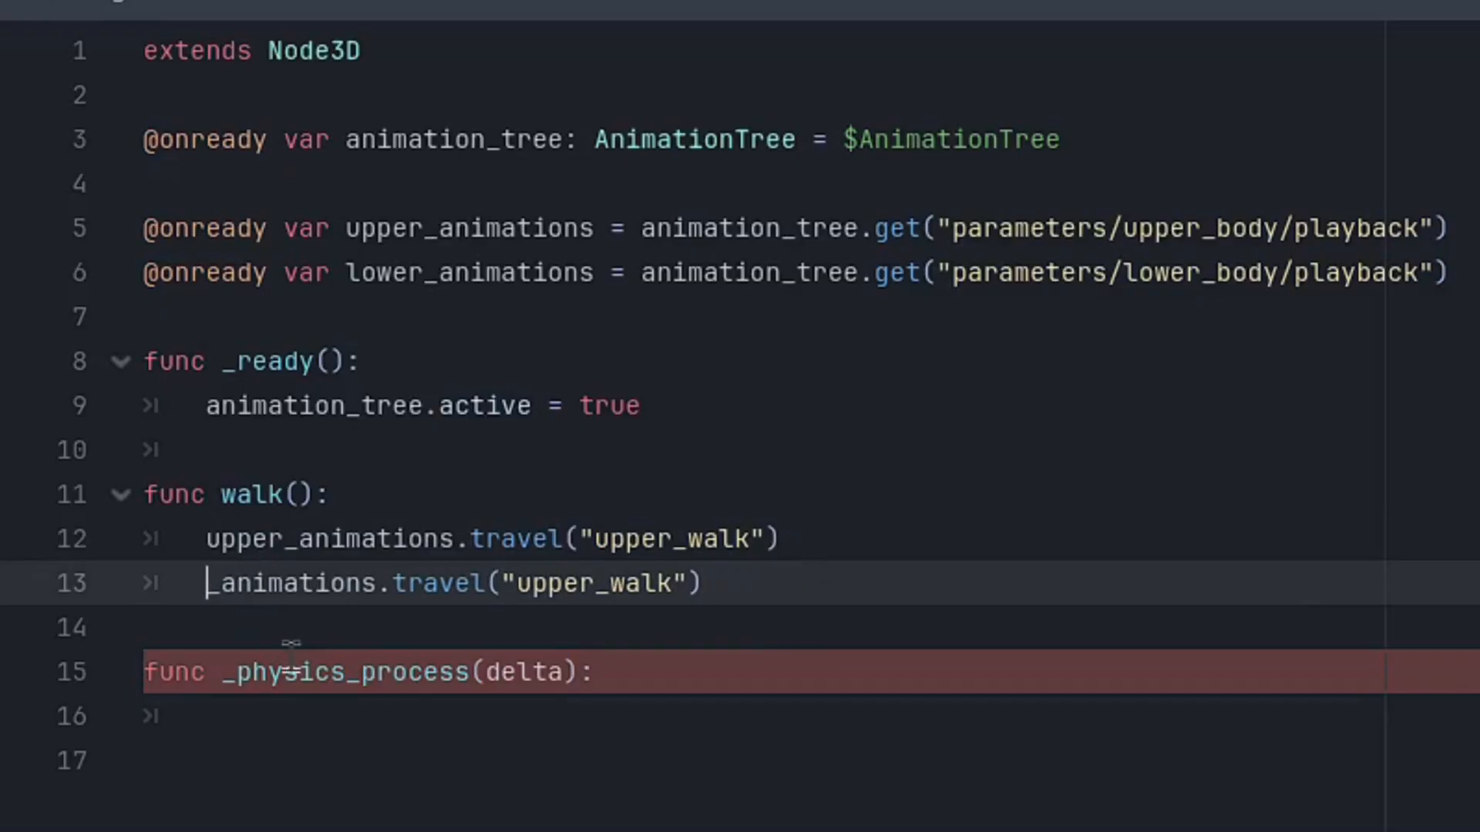
text(lower)
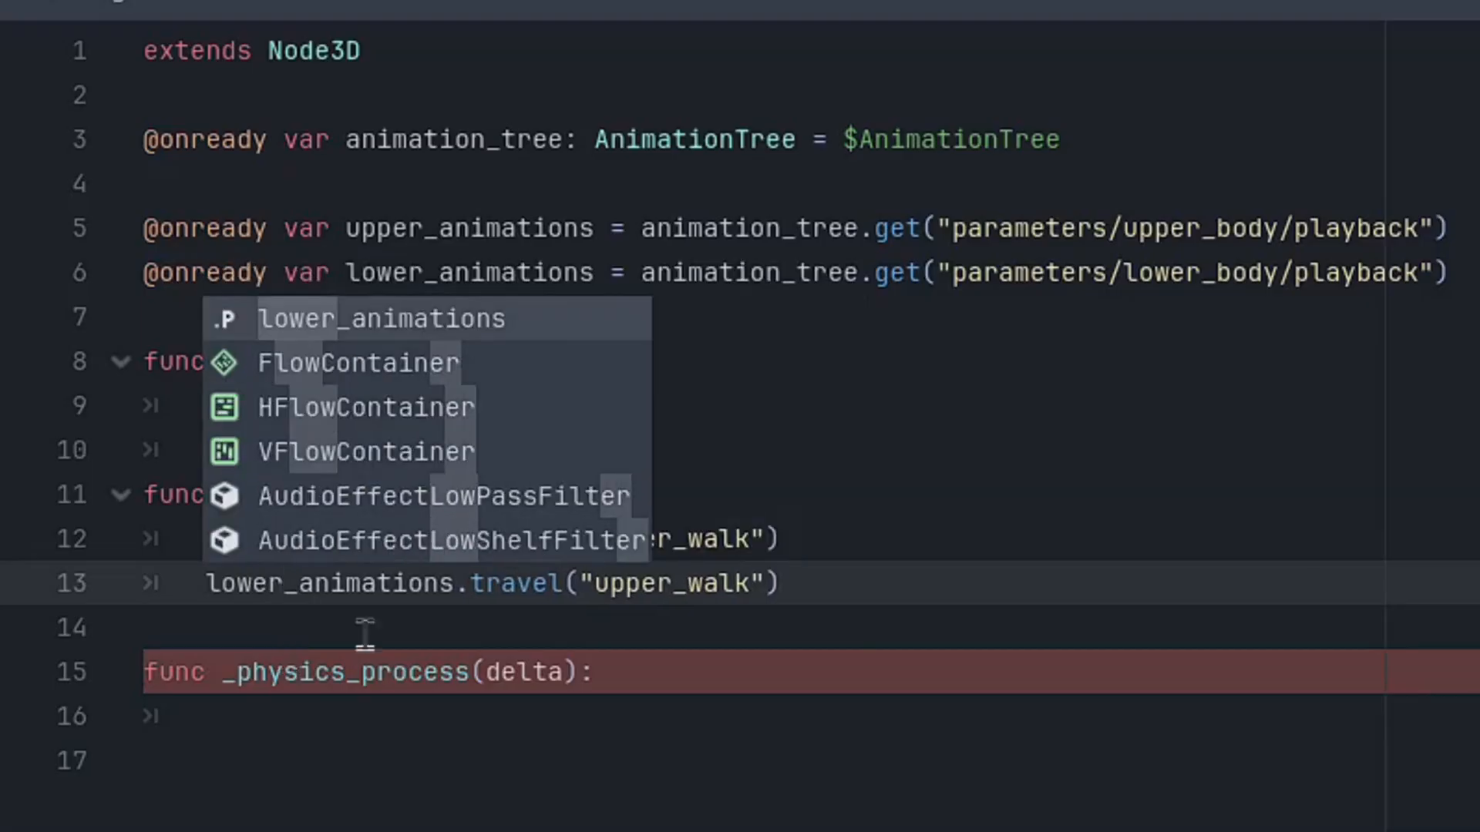
Step: Change the state name in the lower_animations travel call to "leg_walk"
click(672, 583)
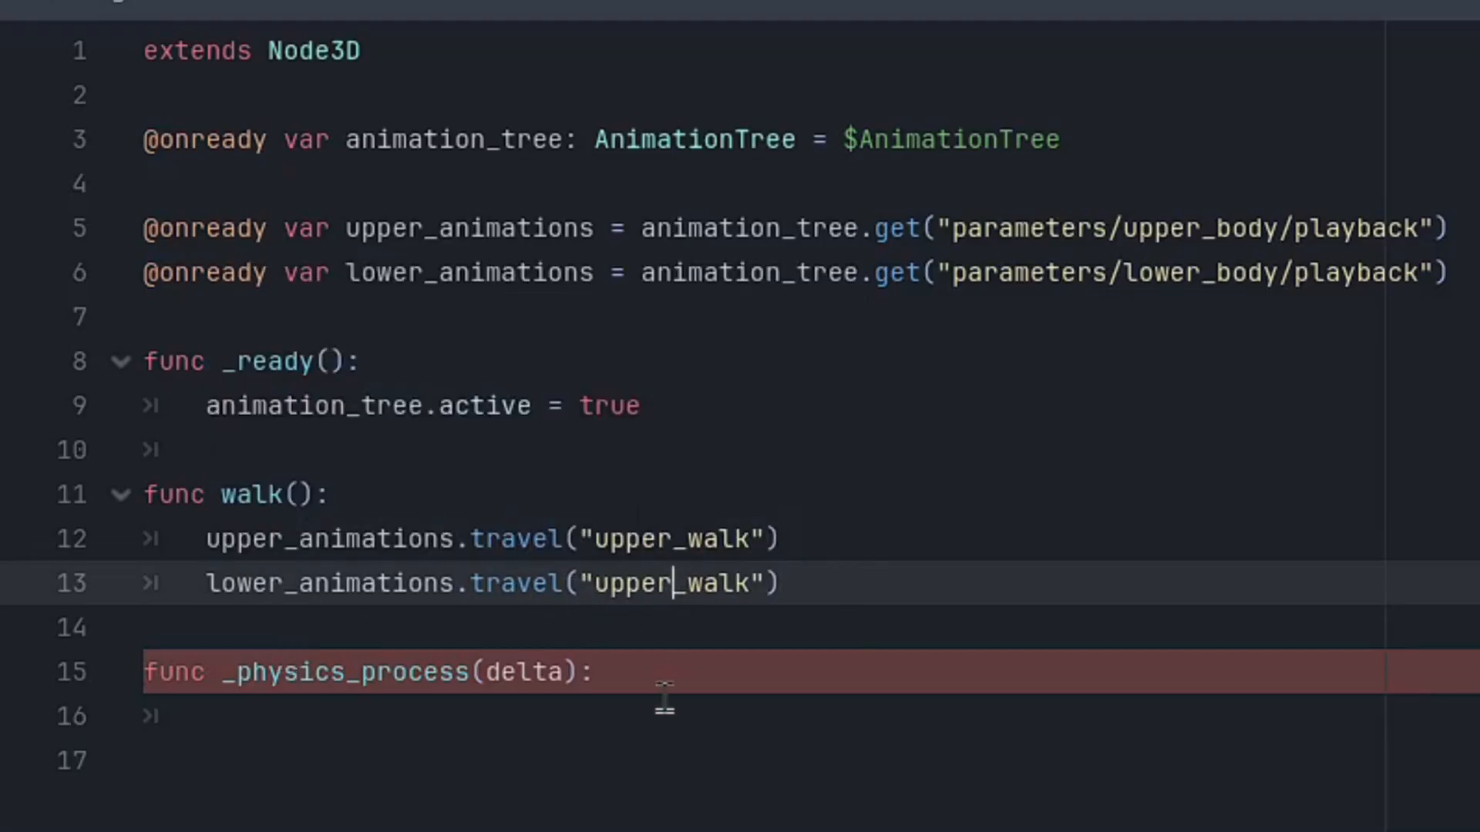
key(BackSpace)
key(BackSpace)
key(BackSpace)
key(BackSpace)
key(BackSpace)
text(l)
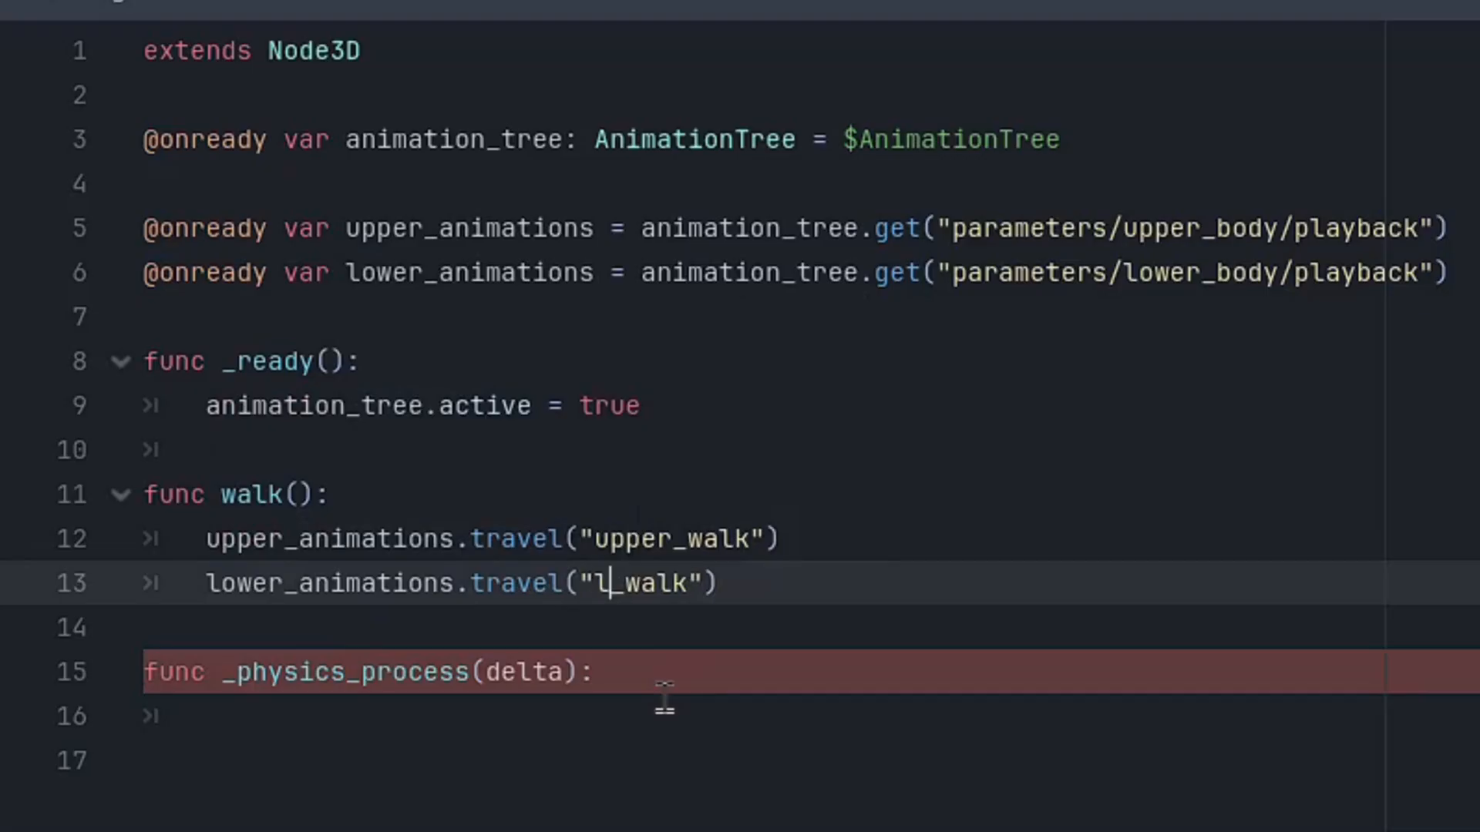
text(eg)
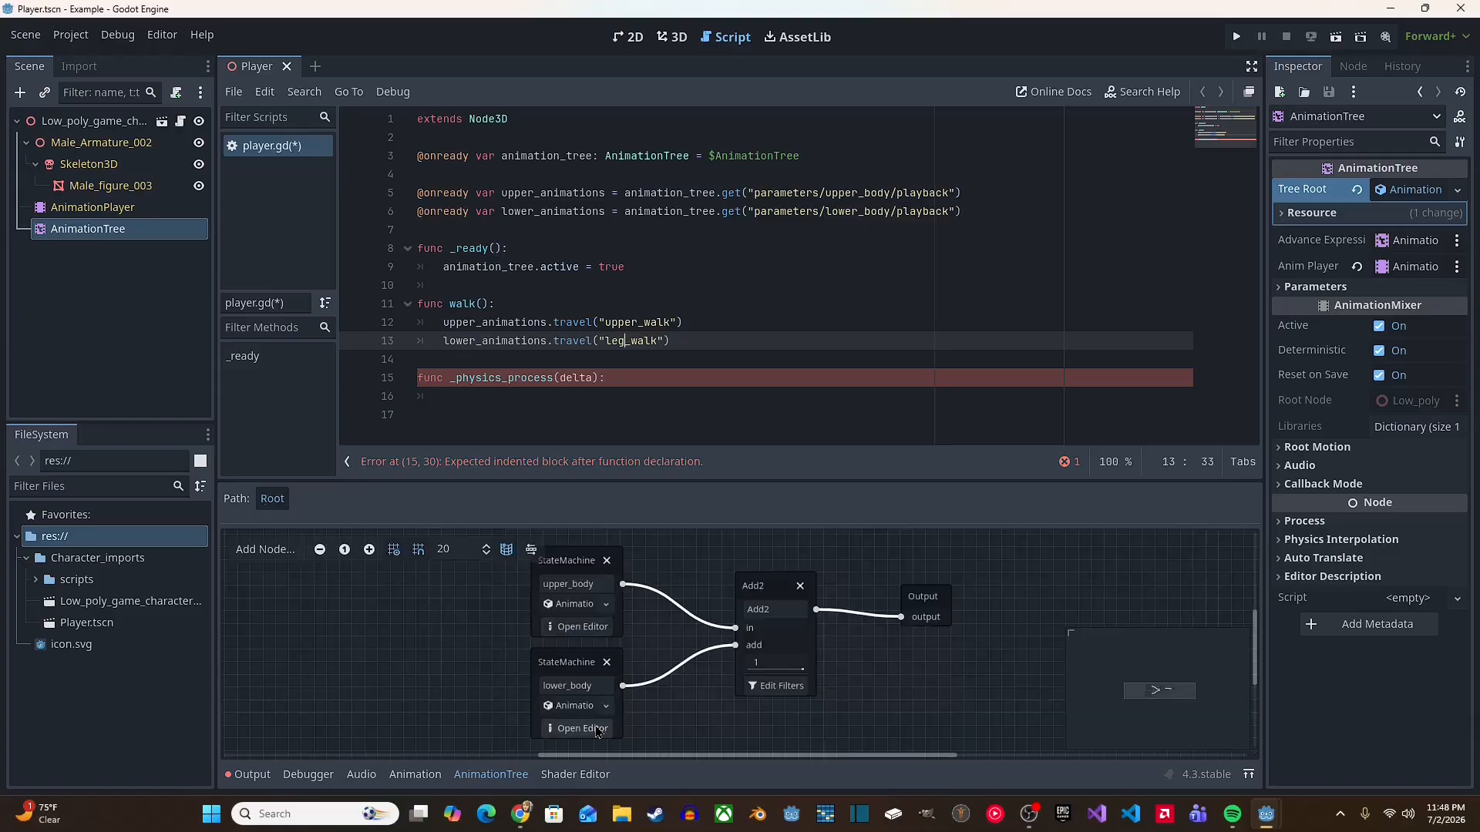
Step: Check the state name in the lower_body state machine and correct the travel argument's capitalization to "Leg_walk"
click(599, 729)
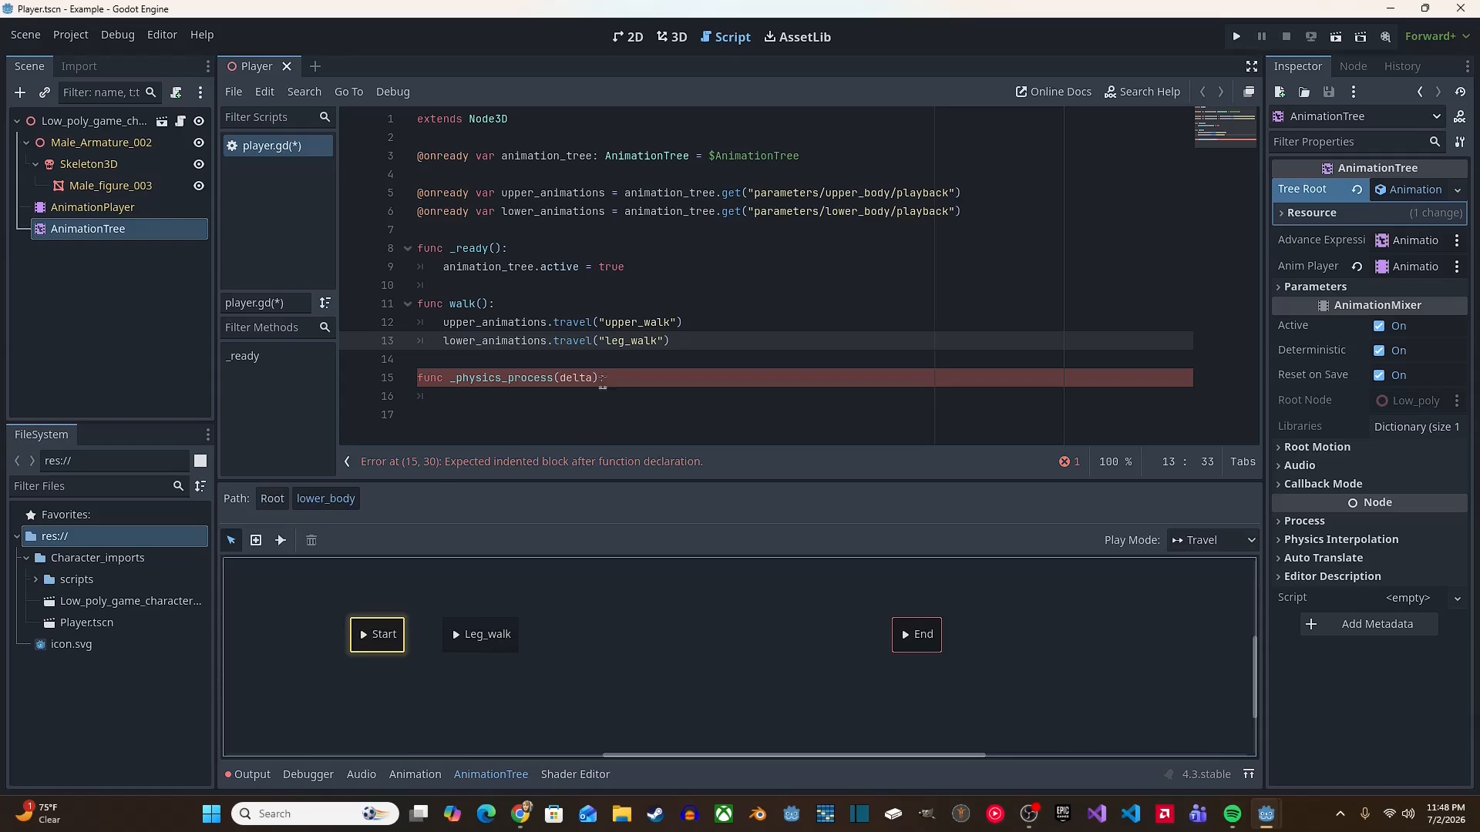
click(607, 341)
key(BackSpace)
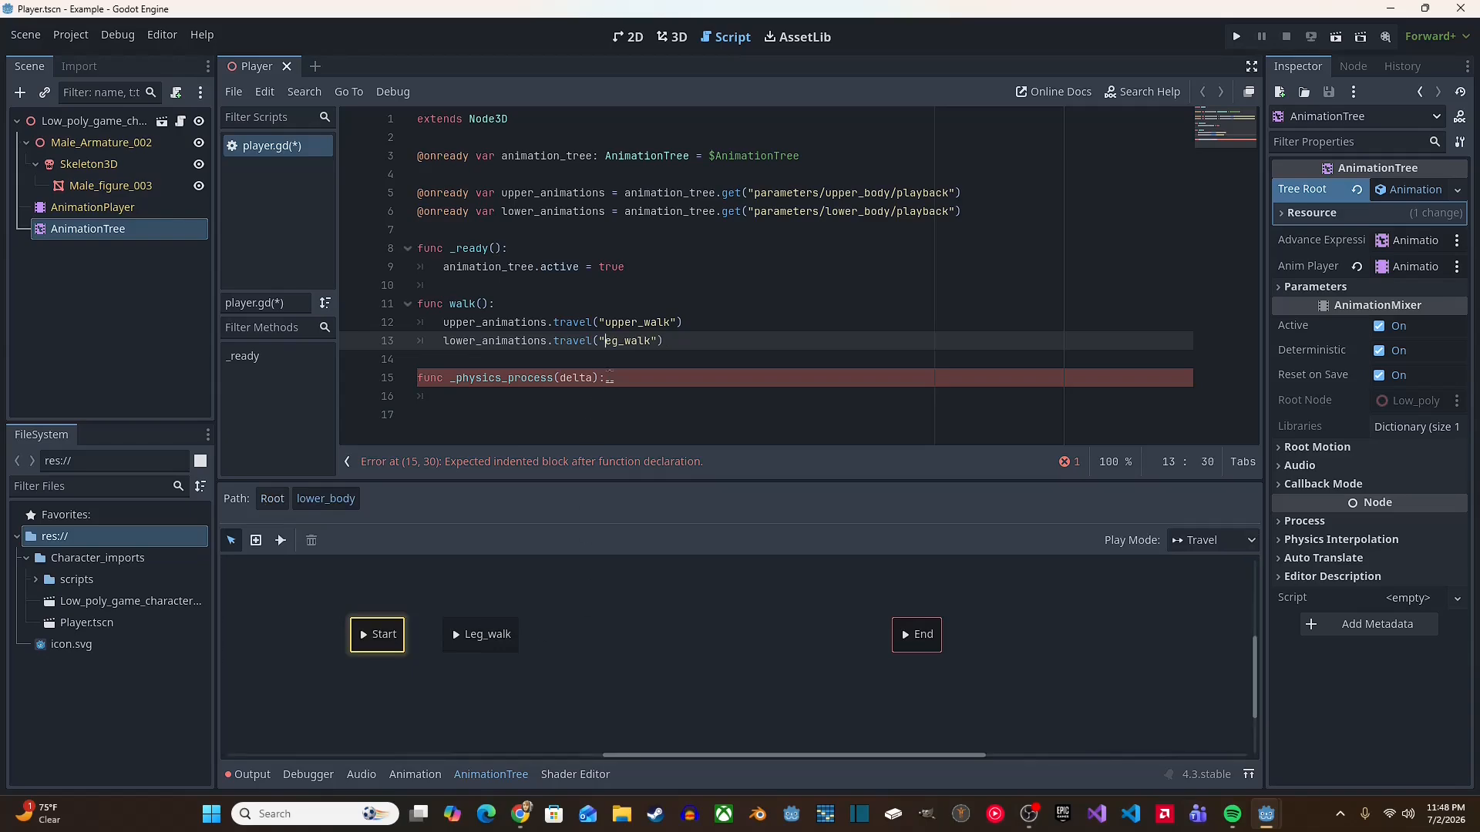
text(L)
click(688, 345)
Step: Review the state names in the upper_body state machine, then return to the AnimationTree root
click(276, 499)
click(578, 627)
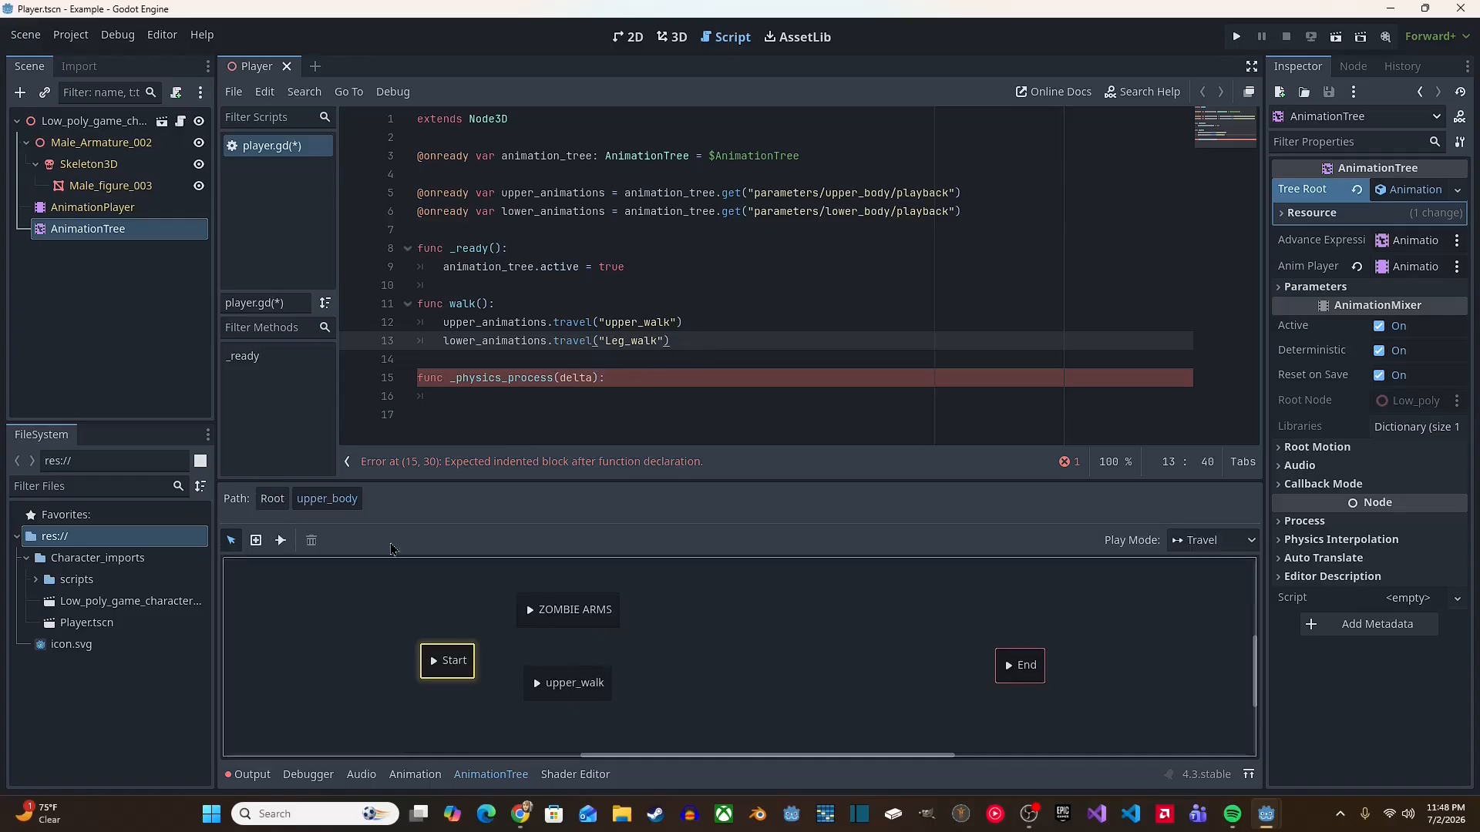
click(272, 499)
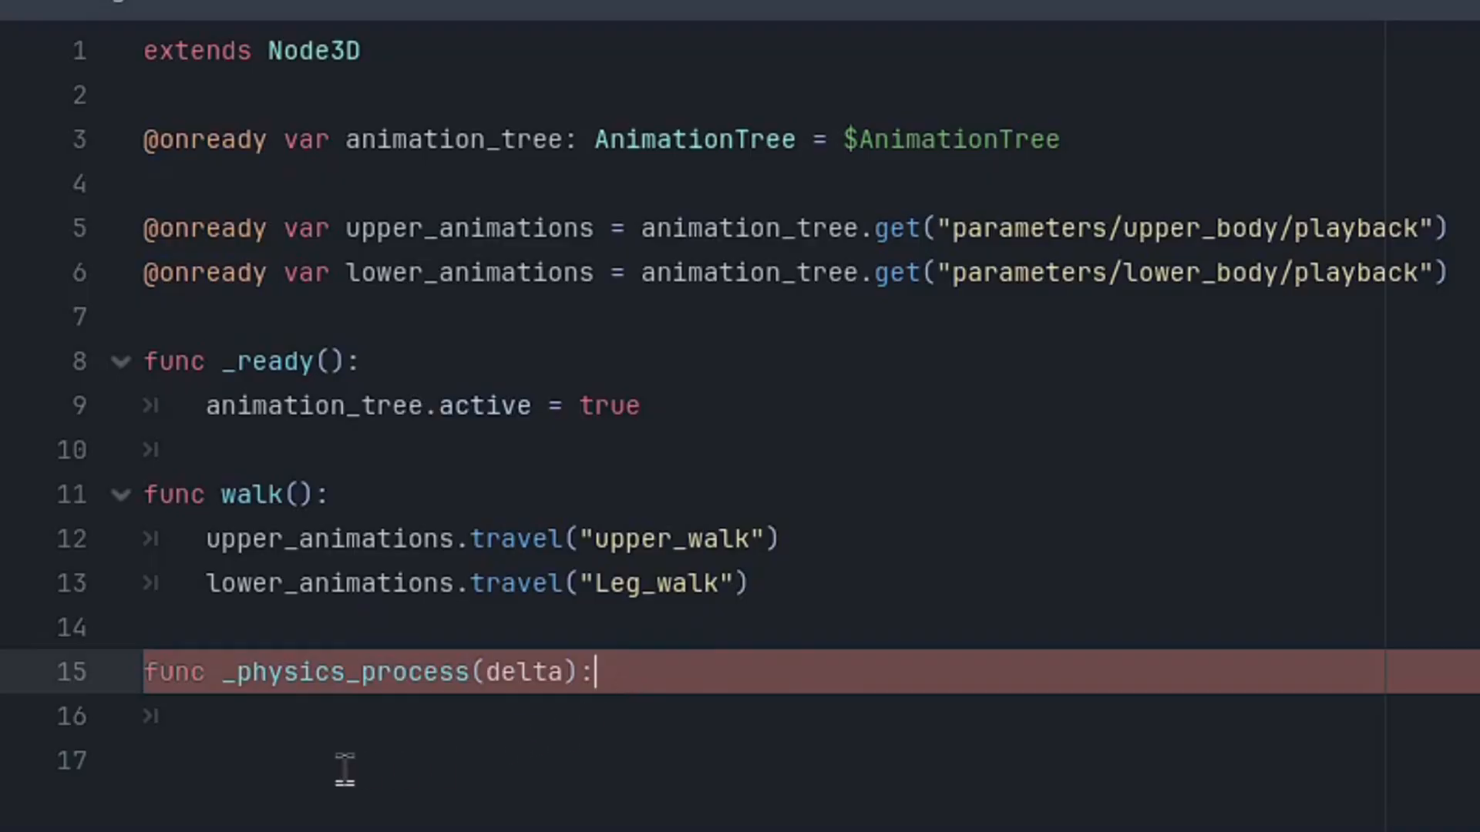
Step: Delete the _physics_process(delta) function declaration and the blank line above it
click(483, 396)
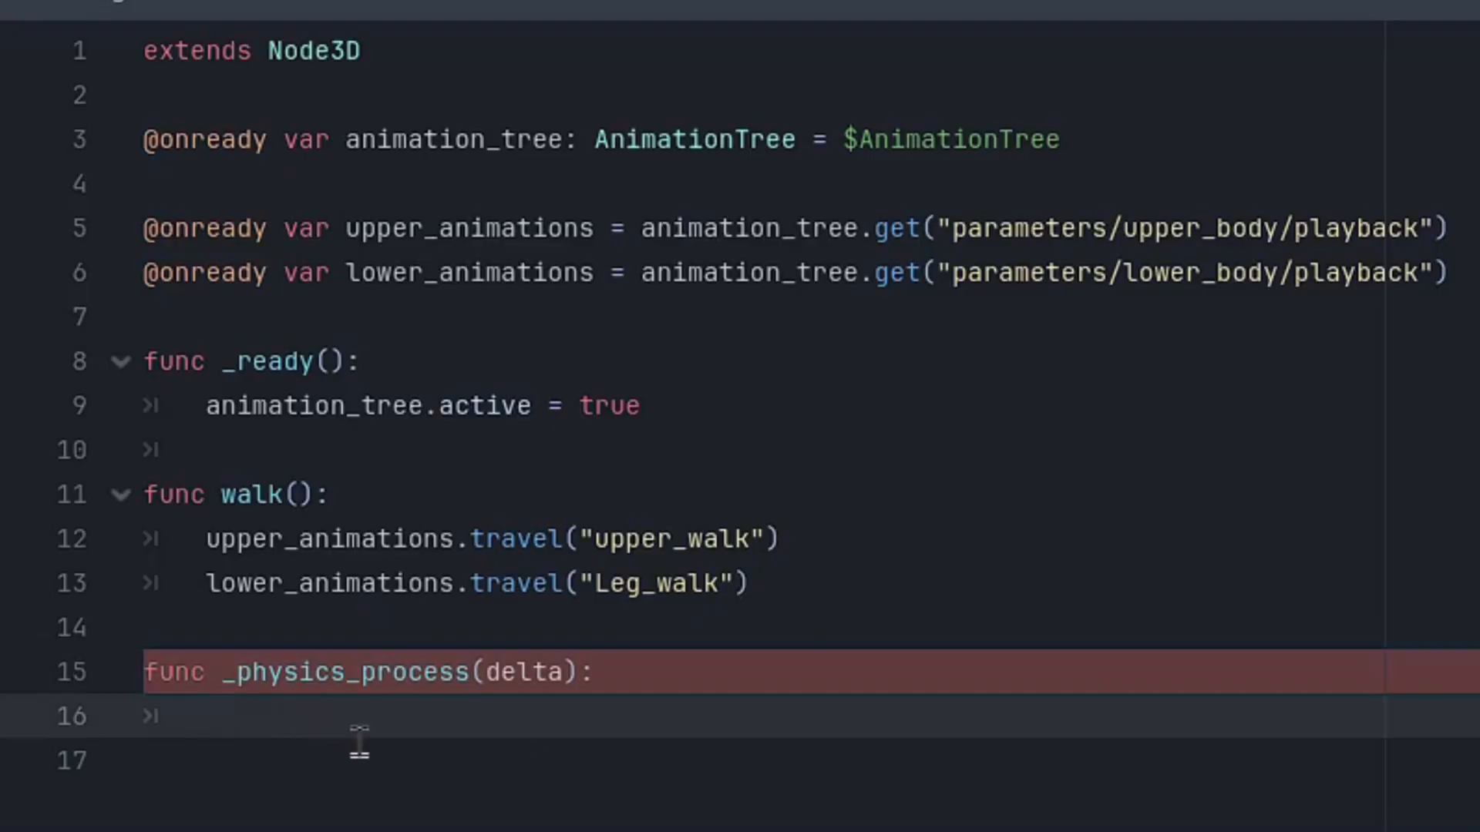
drag(751, 583, 149, 501)
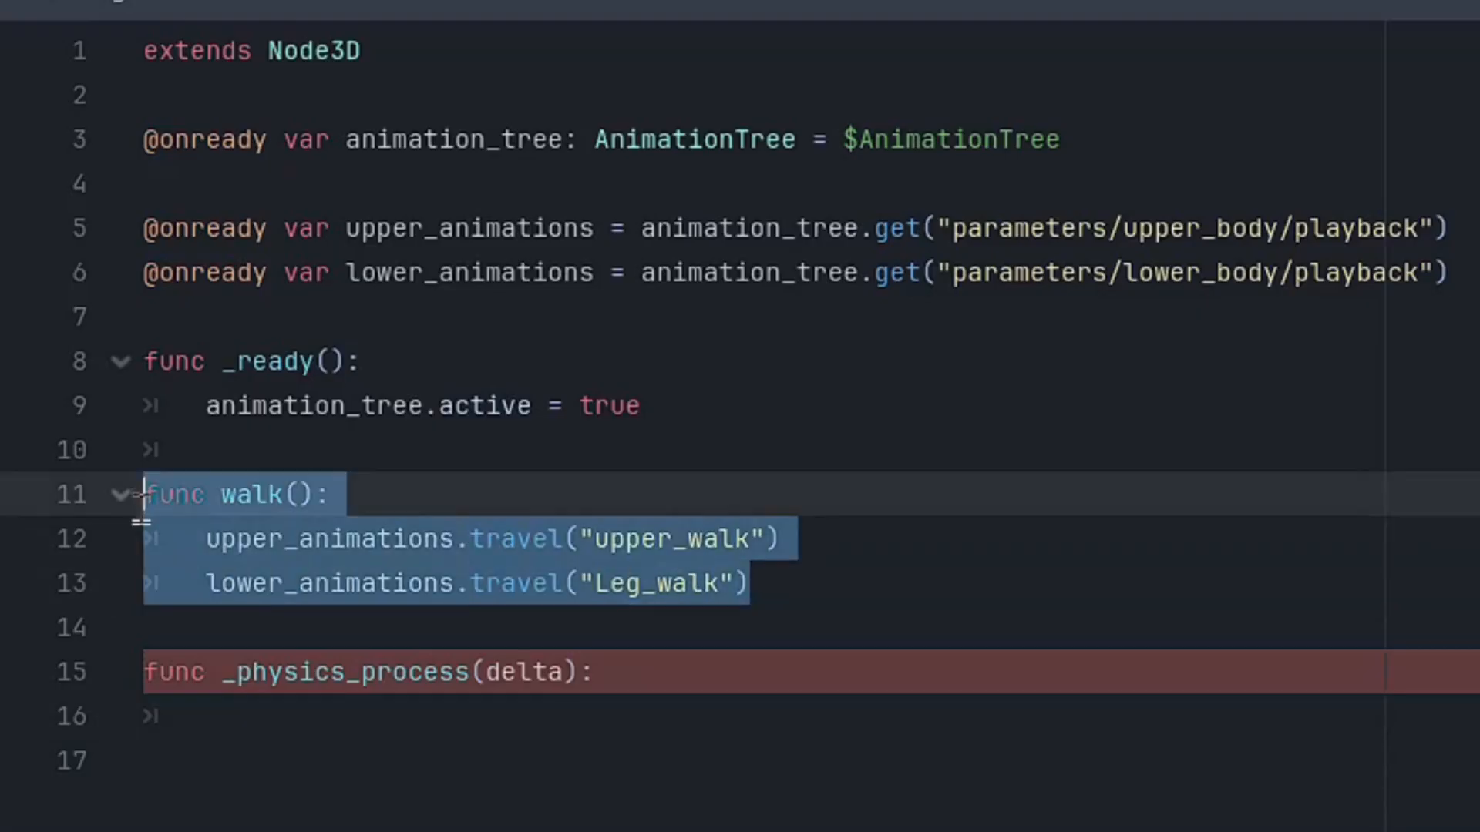
drag(678, 673, 125, 671)
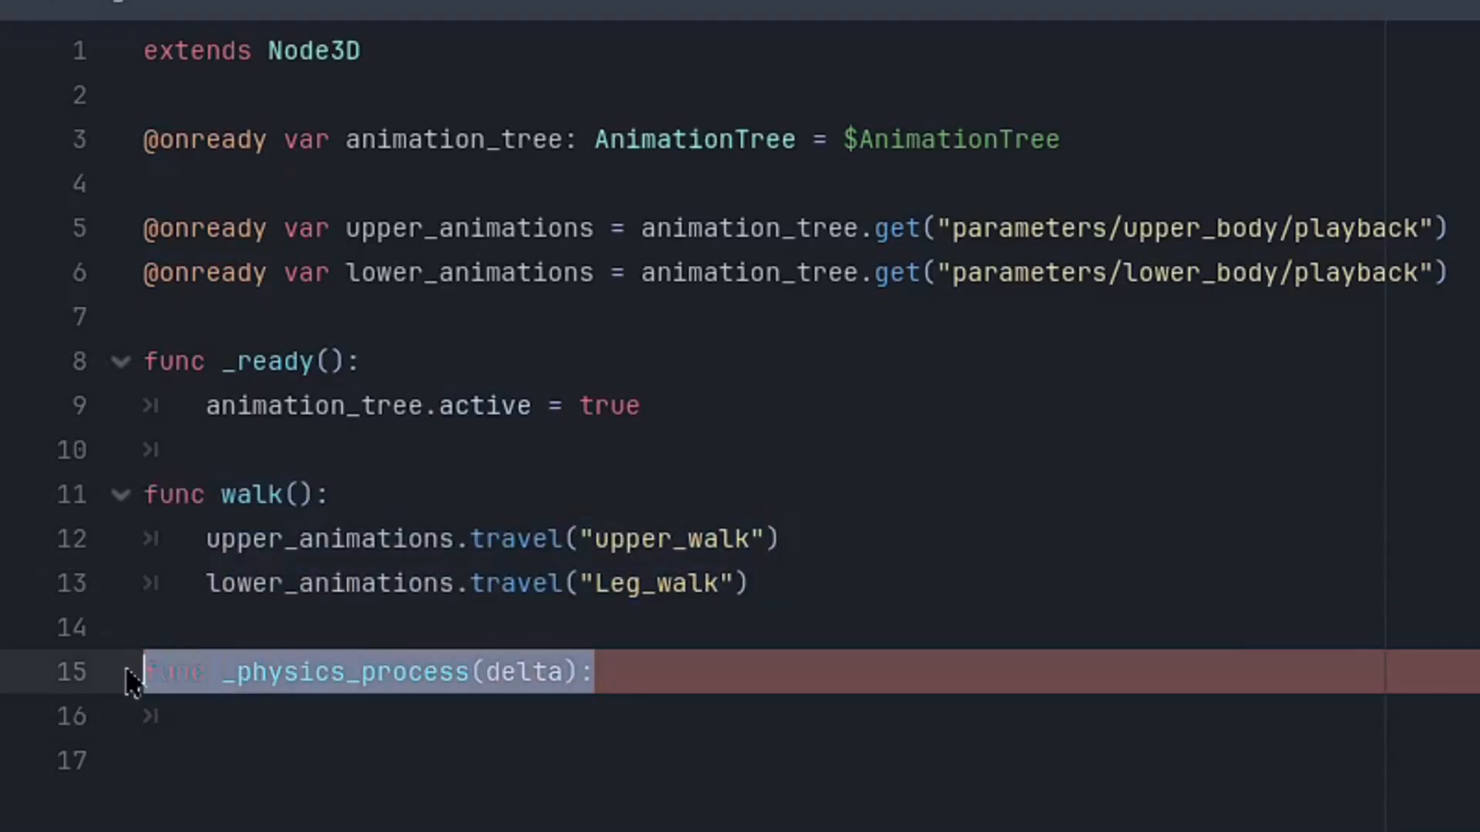
key(BackSpace)
key(BackSpace)
key(BackSpace)
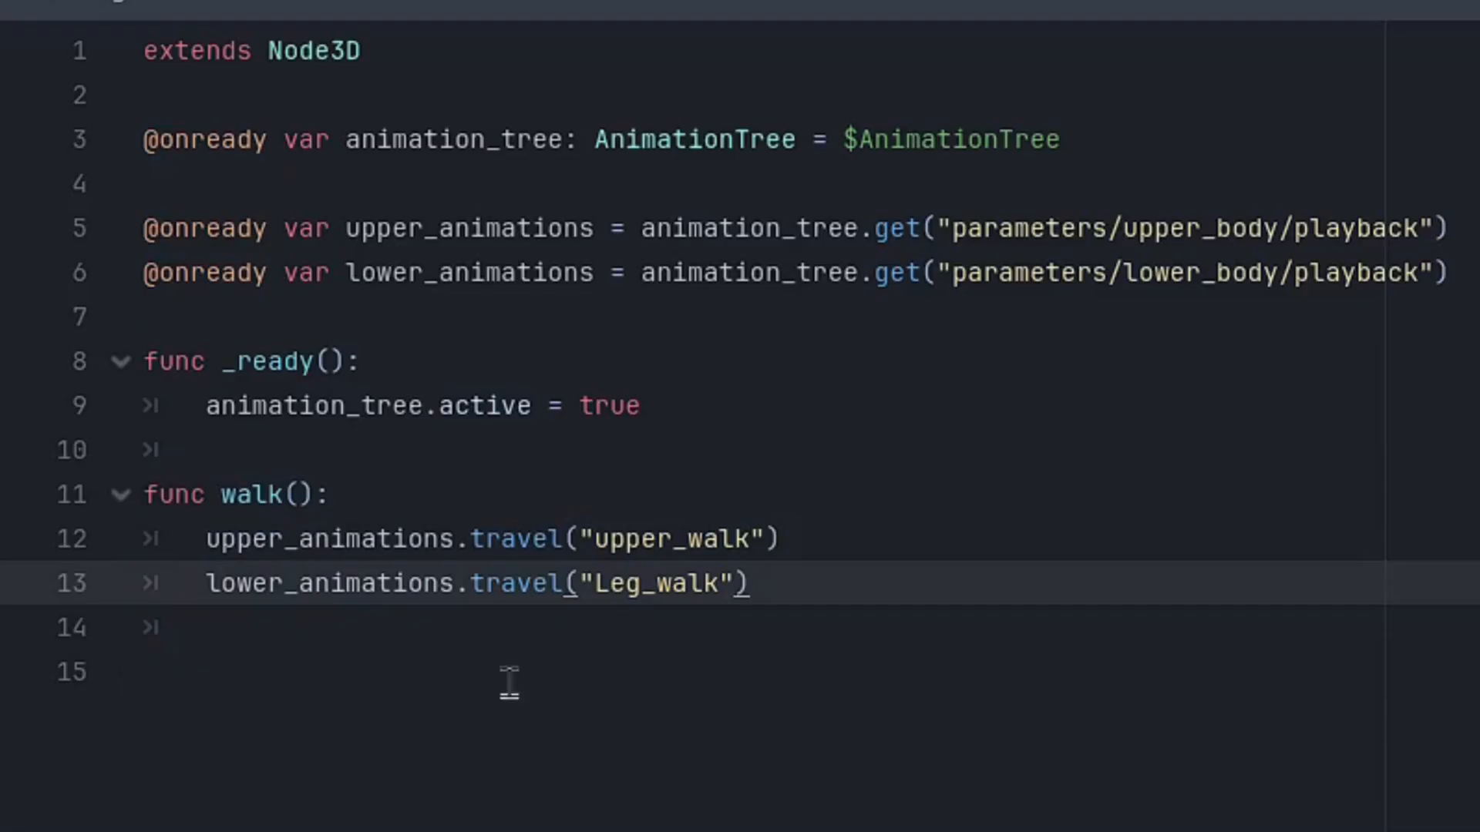
Step: Move the whole walk() function above _ready(), leaving an empty line between the two functions
drag(751, 584, 145, 490)
key(ctrl+c)
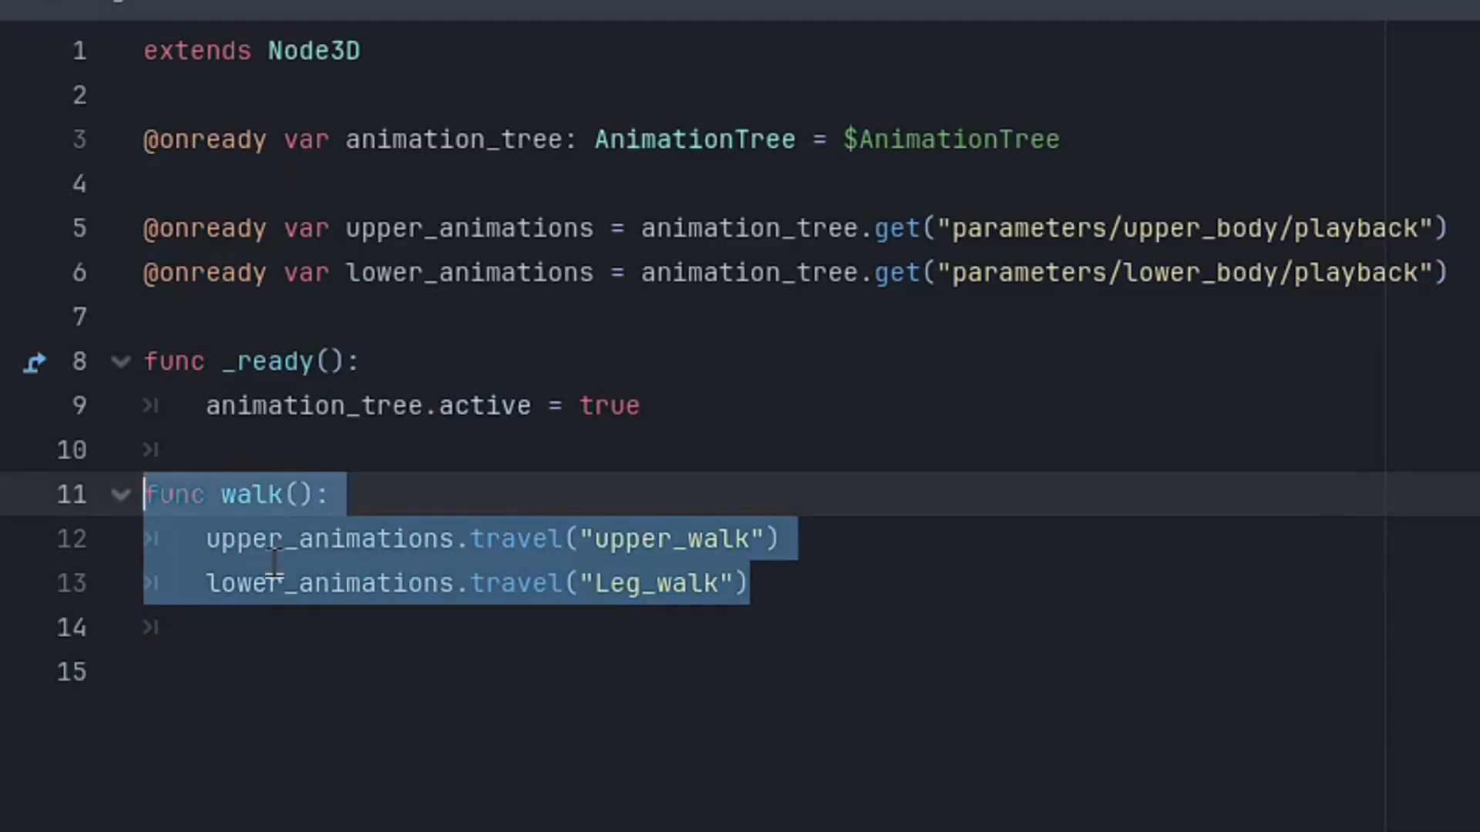
key(BackSpace)
click(243, 308)
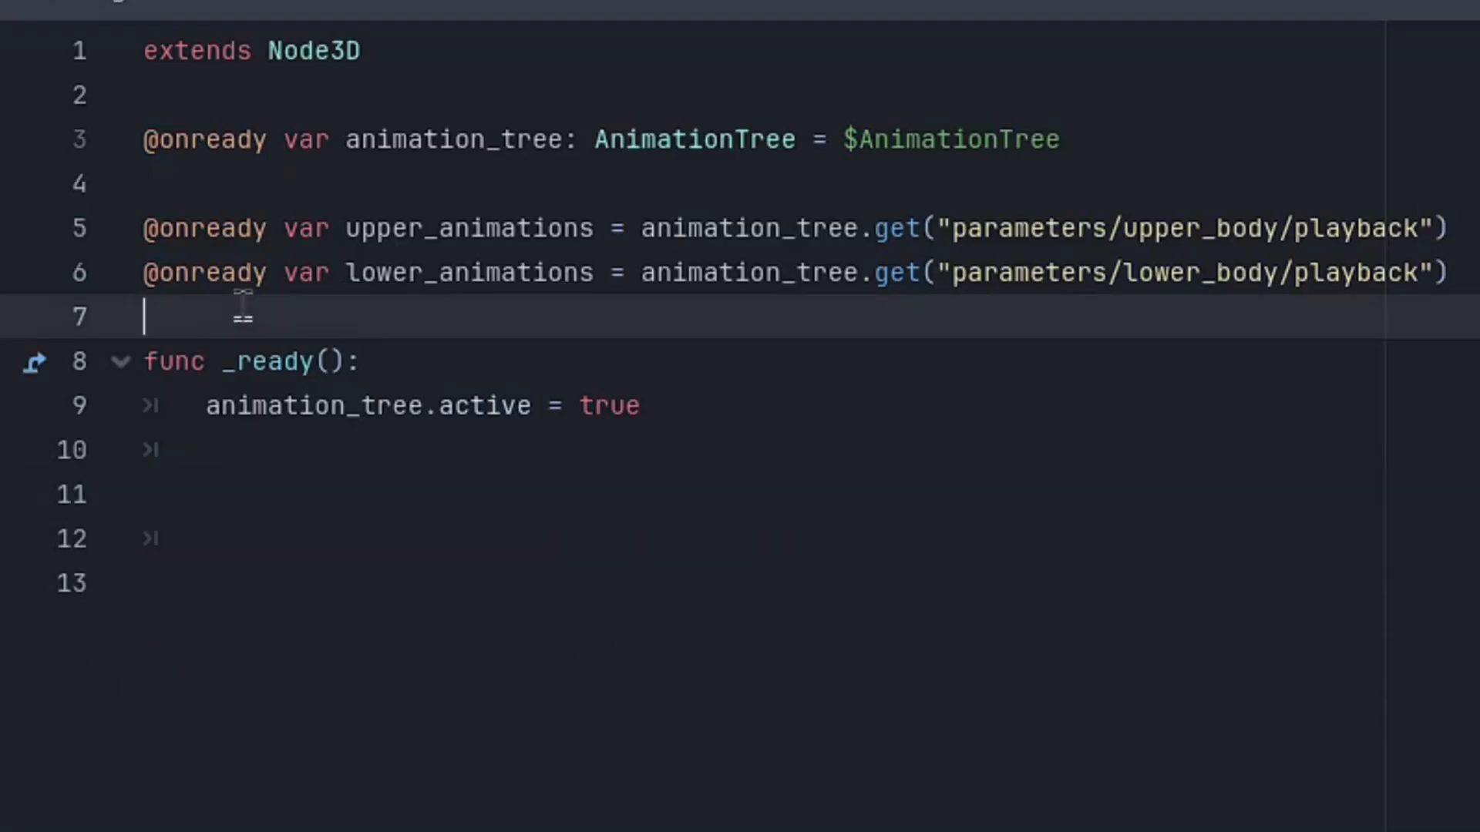
key(Return)
key(ctrl+v)
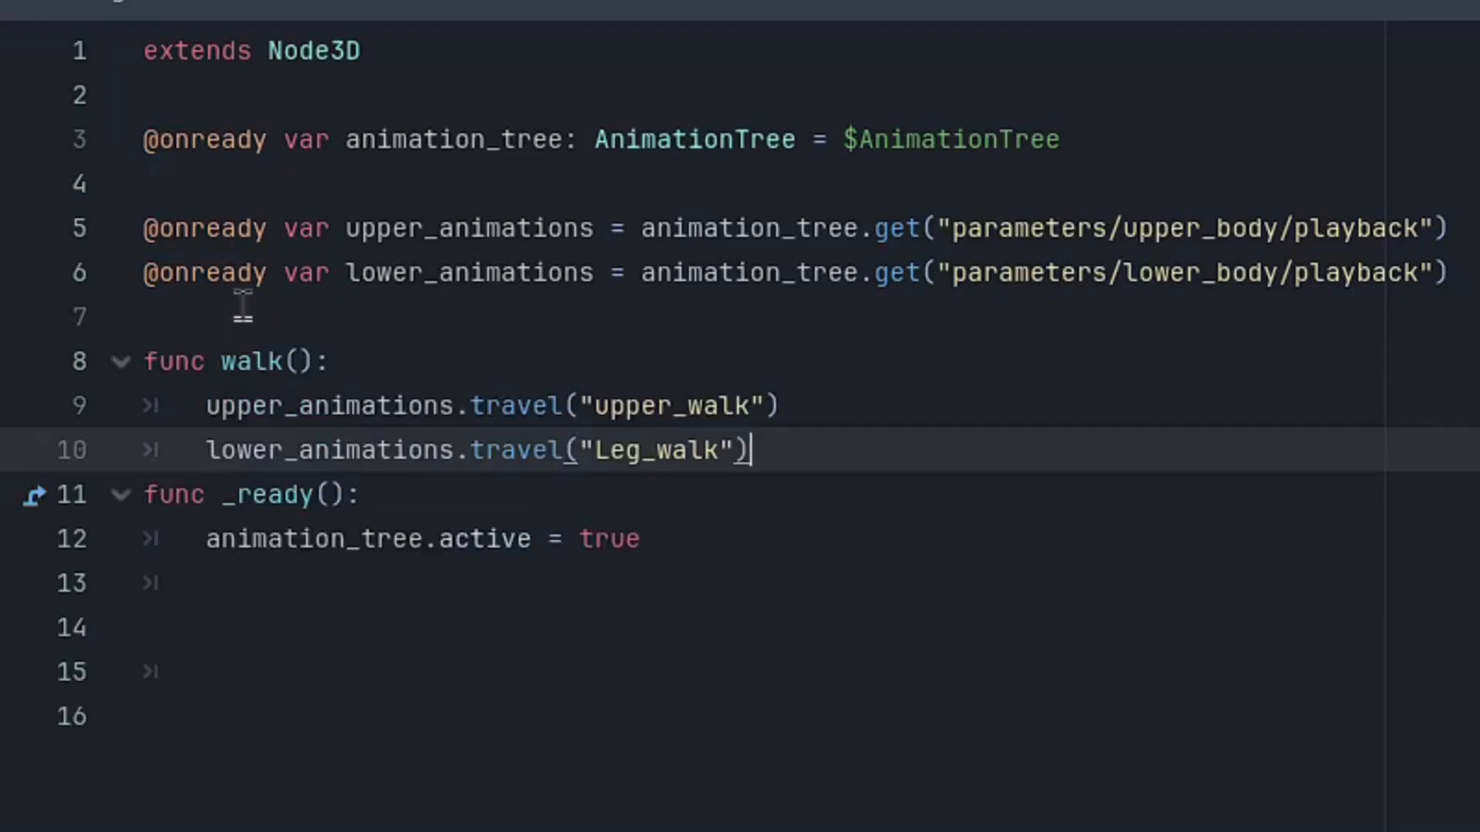
key(Return)
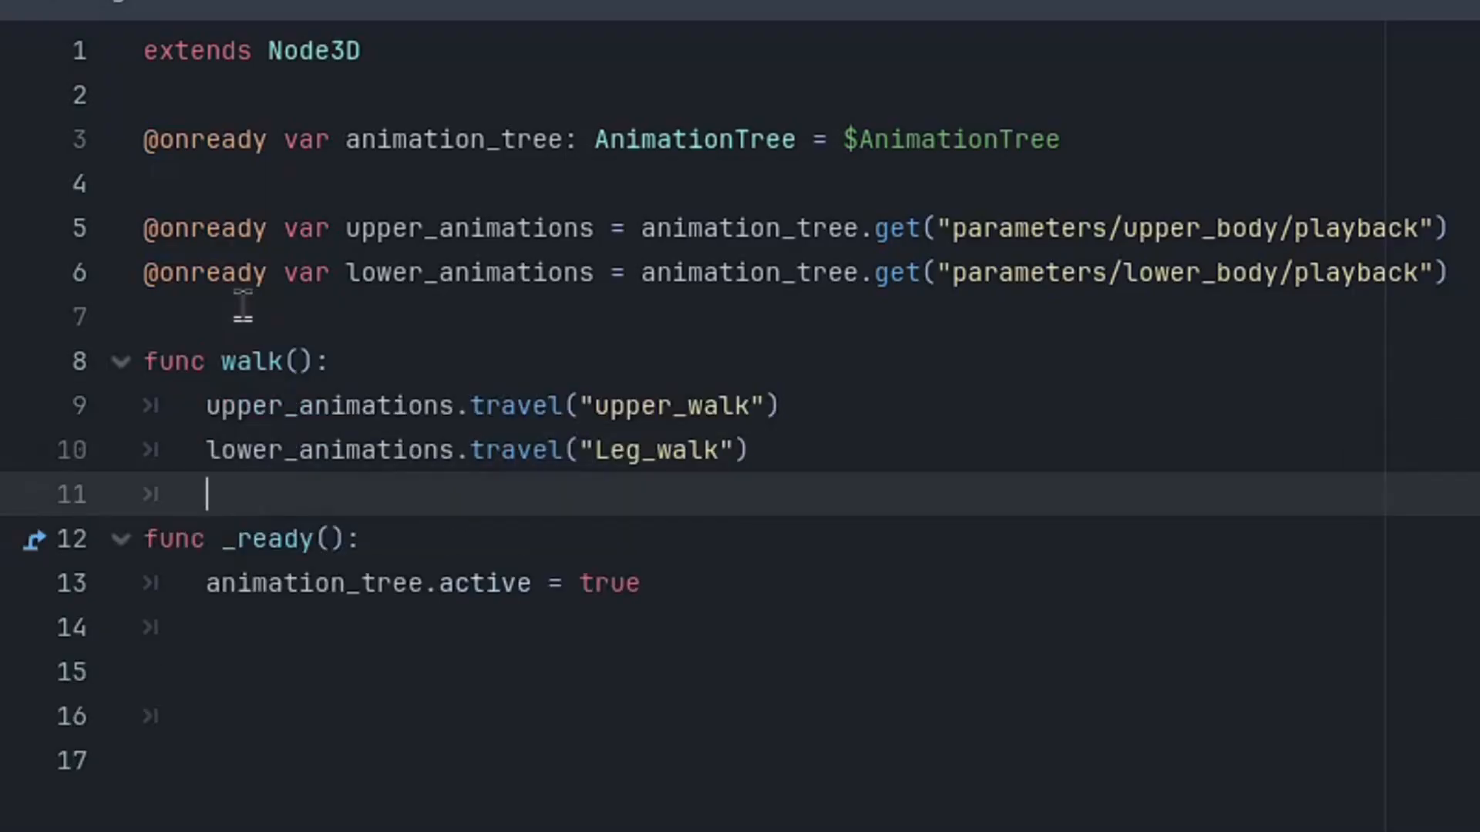
Step: Call walk() in _ready() on the line after animation_tree.active = true
click(333, 356)
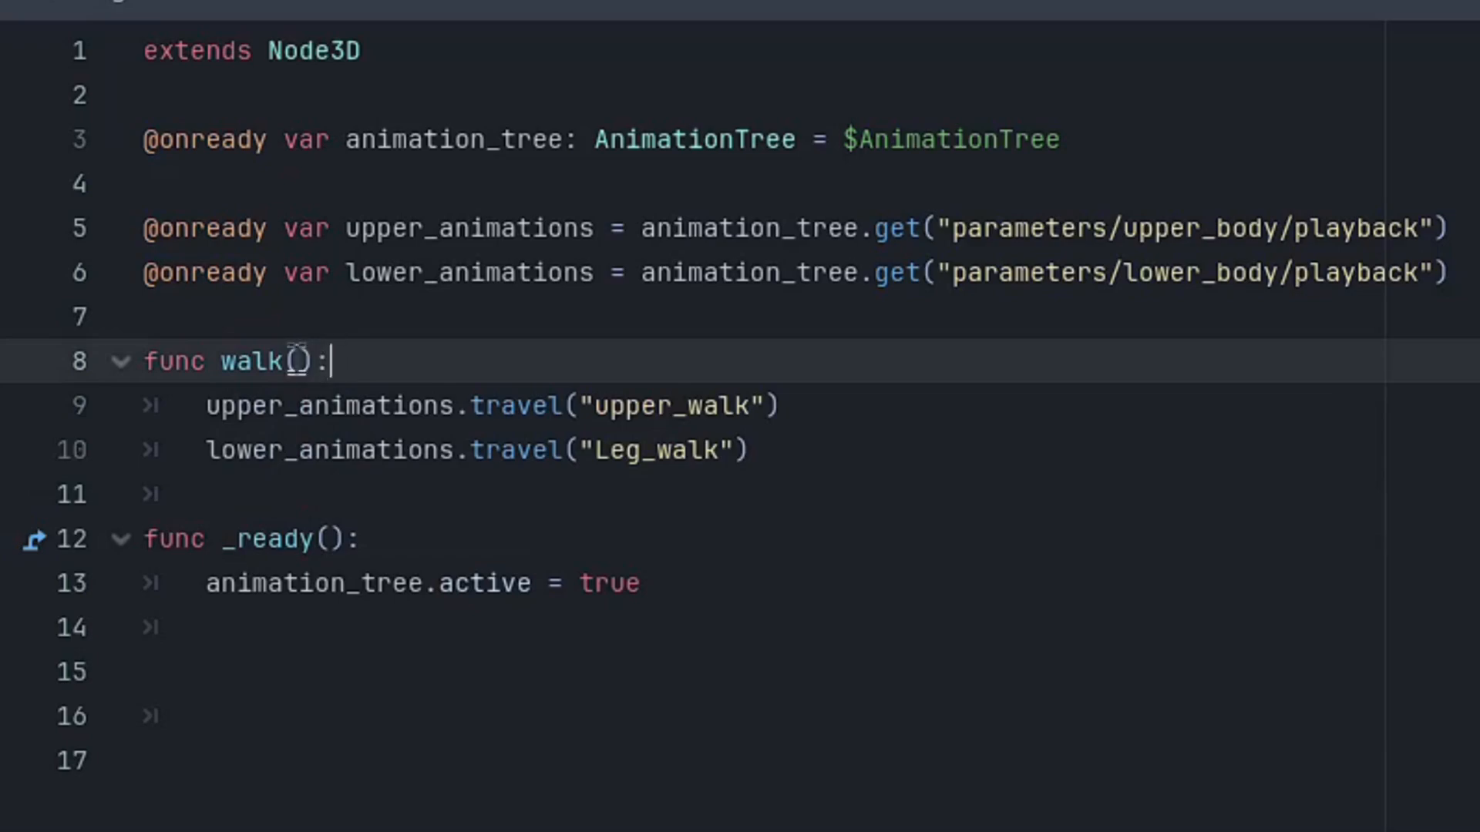
double_click(240, 361)
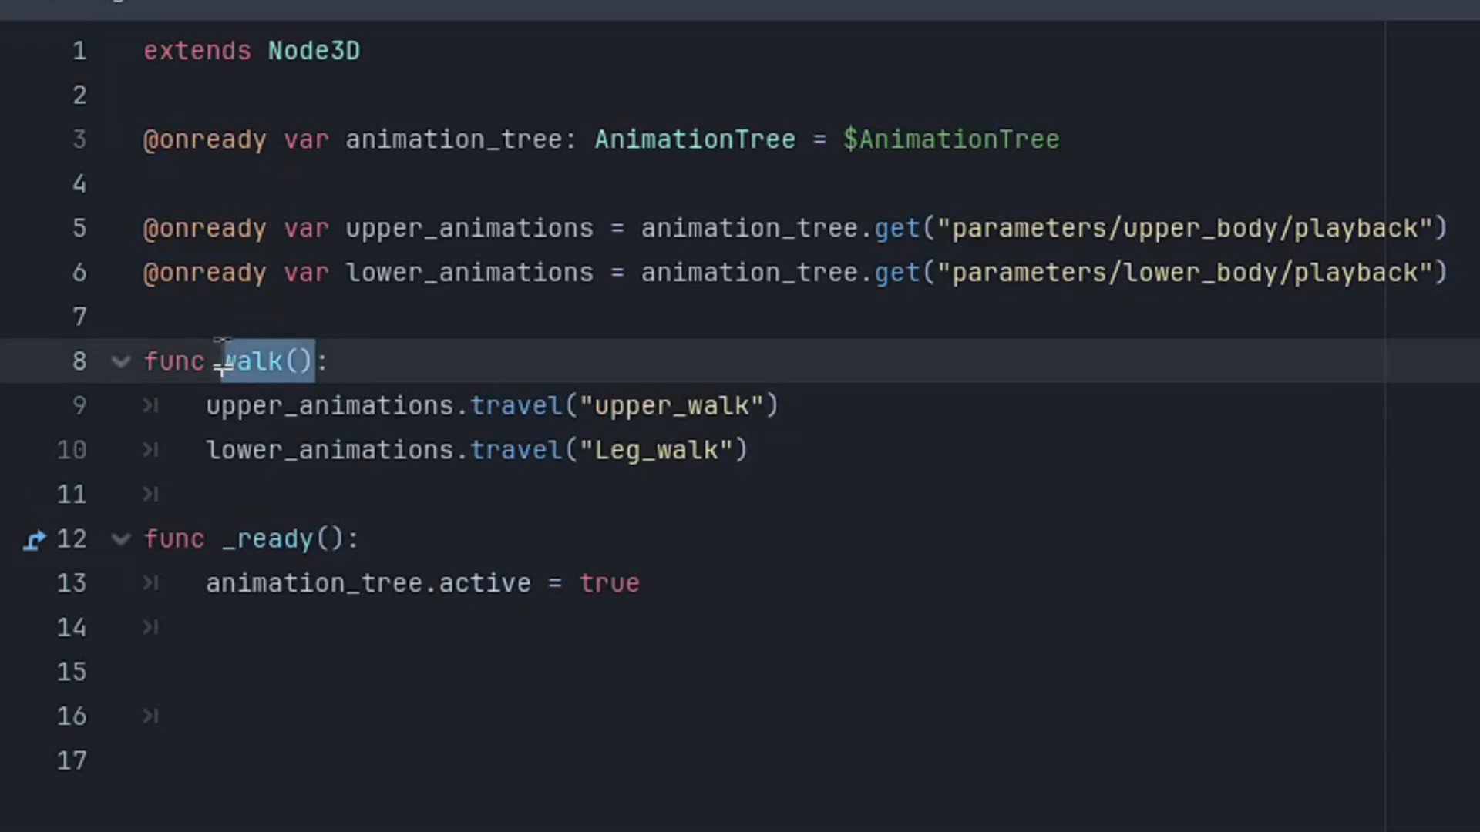
click(374, 638)
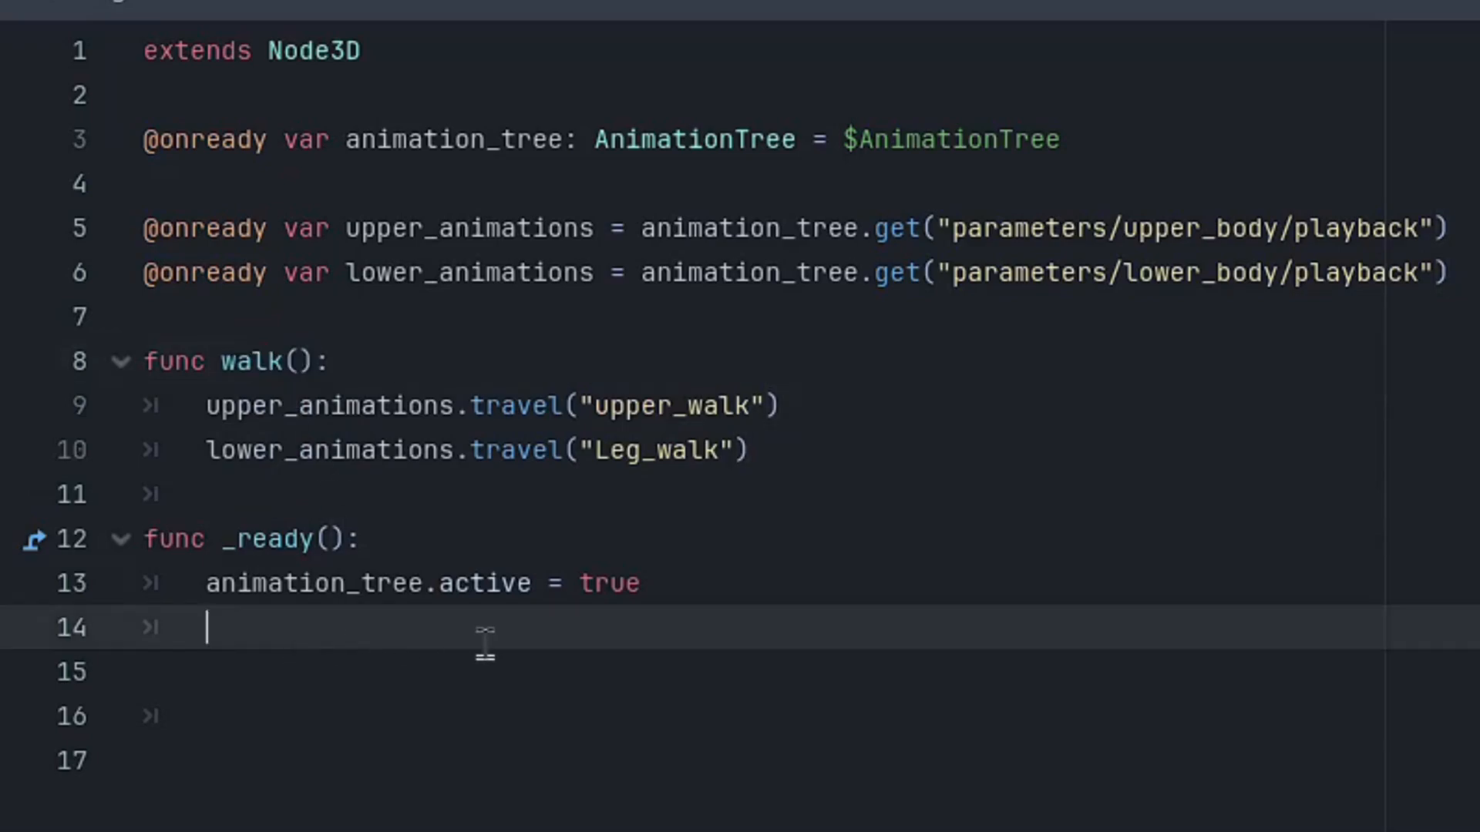
text(walk()
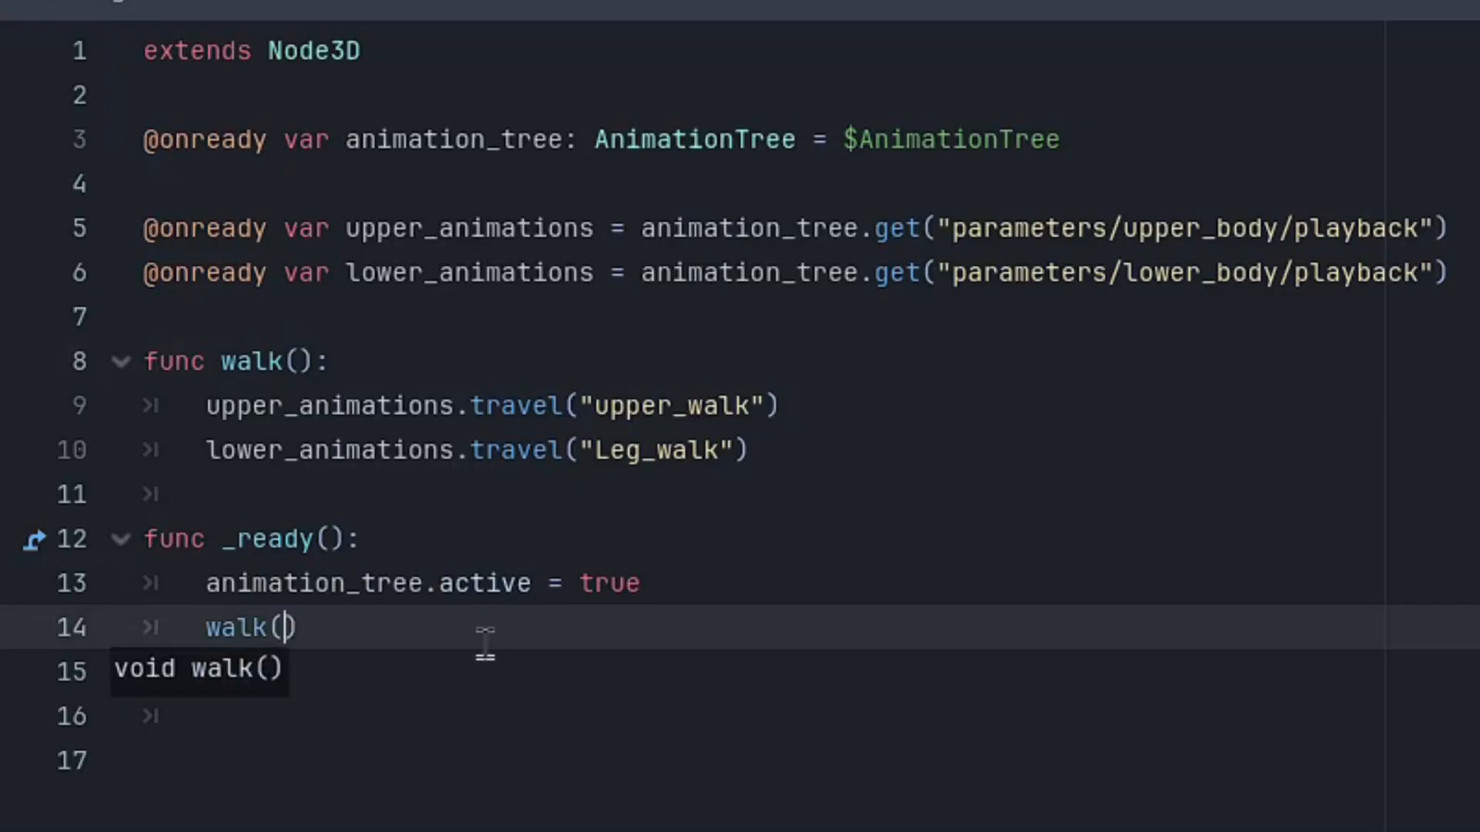
text())
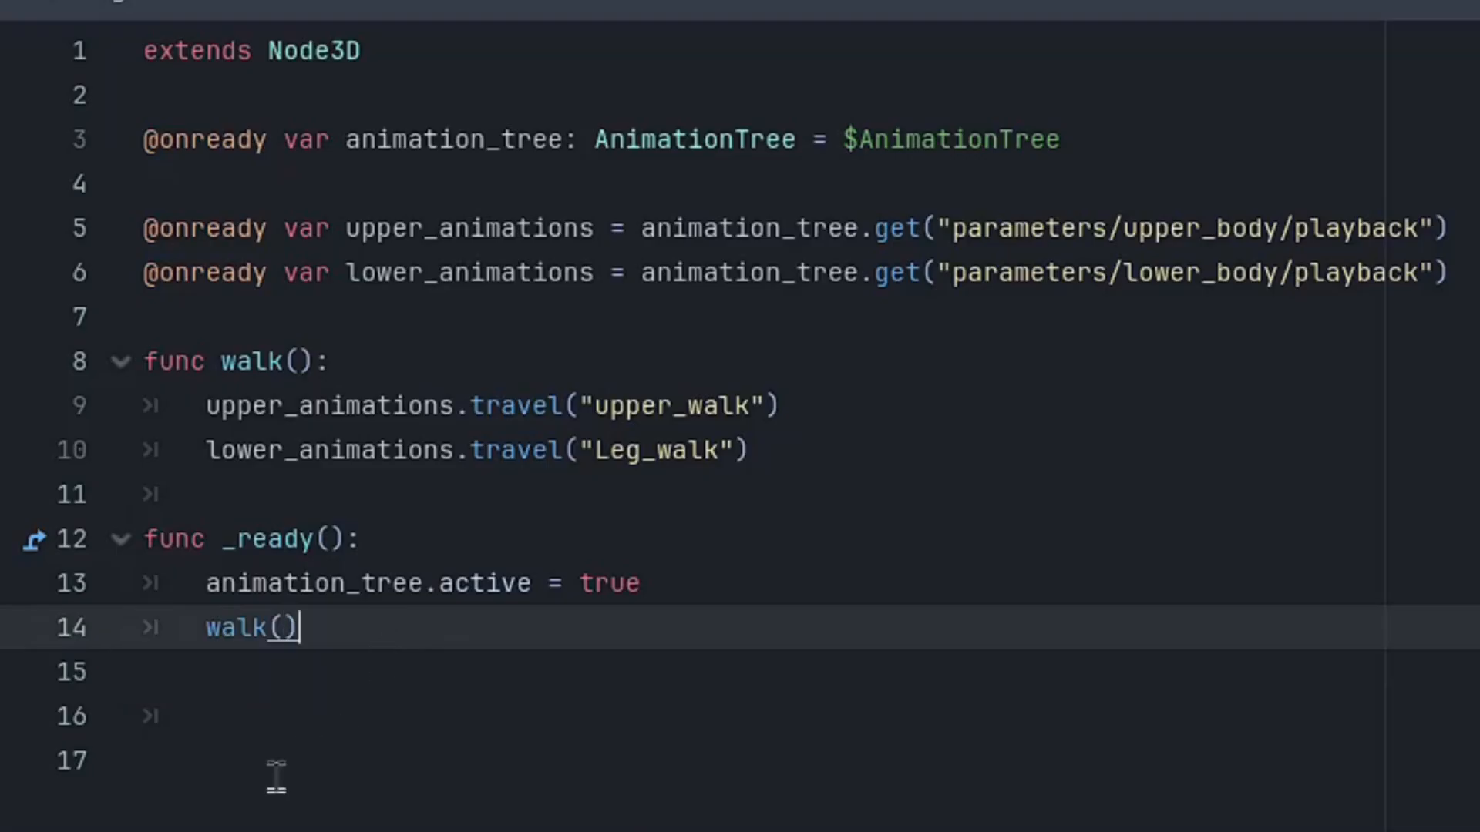
Step: Delete the surplus empty lines below the walk() call at the end of the script
click(238, 747)
key(BackSpace)
key(BackSpace)
key(BackSpace)
key(BackSpace)
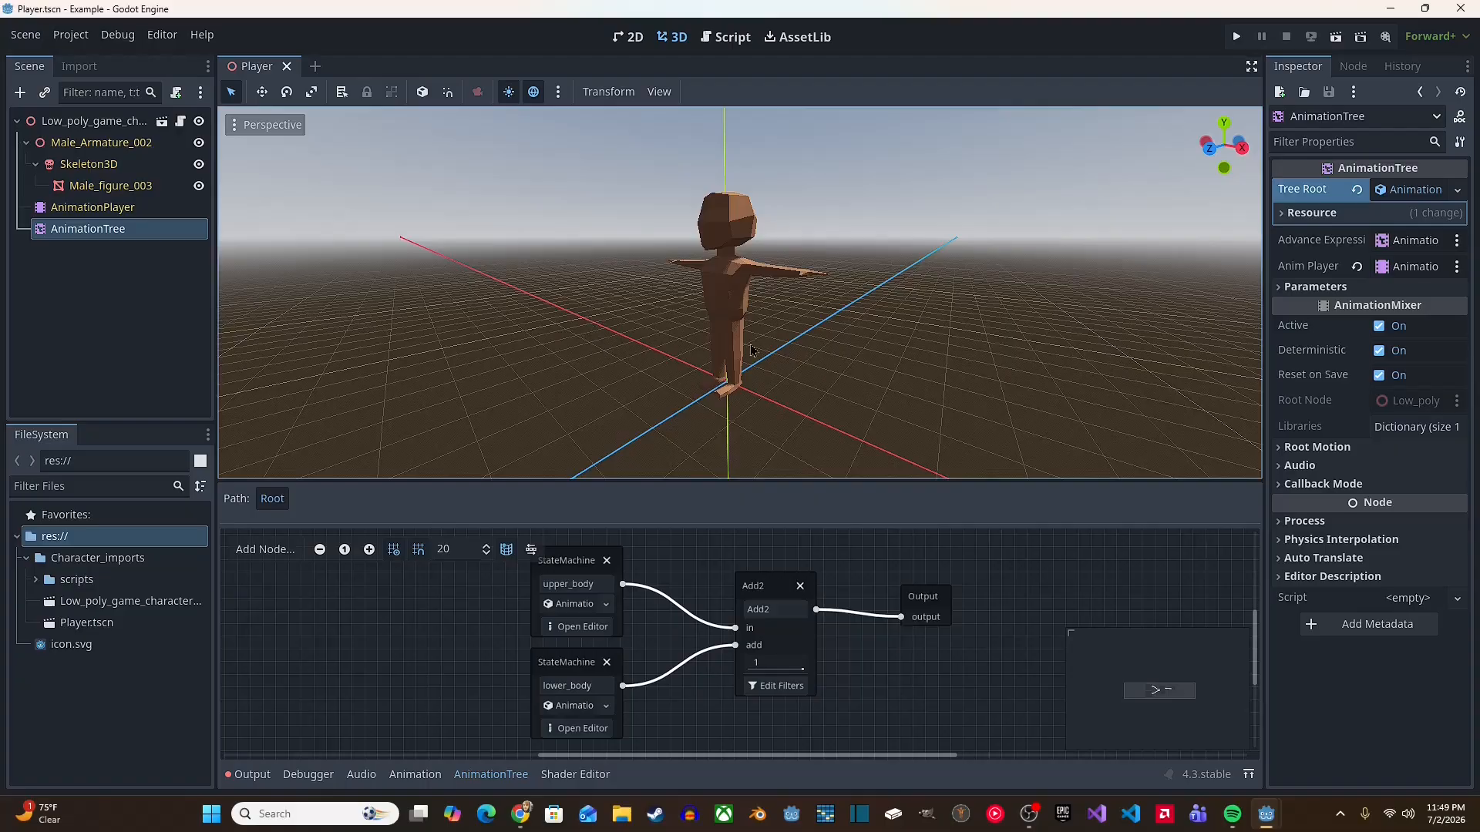
Step: Add a Camera3D node as a child of the AnimationTree node
mouse_move(754, 351)
middle_down()
mouse_move(830, 339)
mouse_move(758, 360)
middle_up()
scroll(756, 359, down, 5)
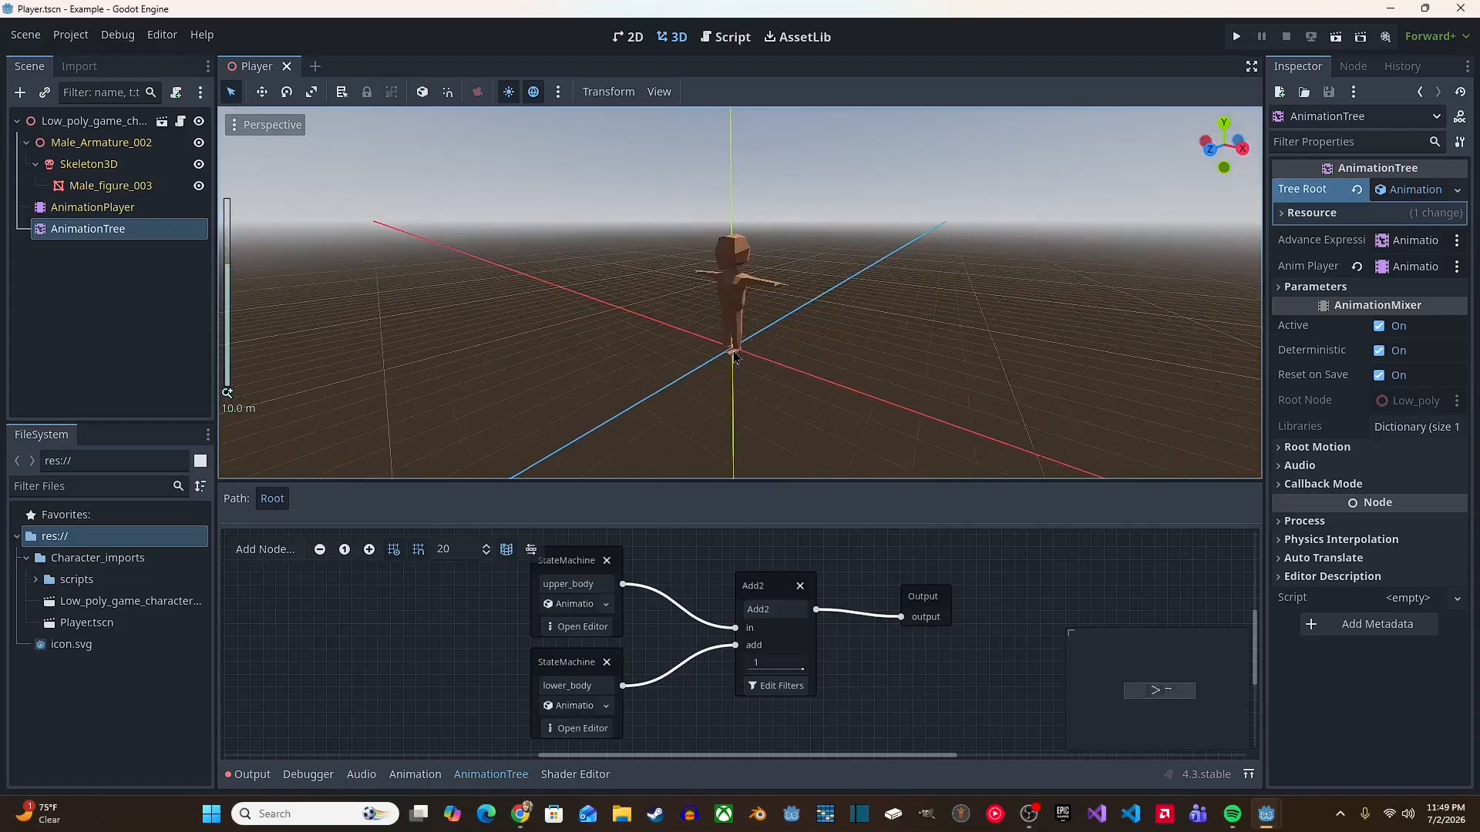
key(ctrl+a)
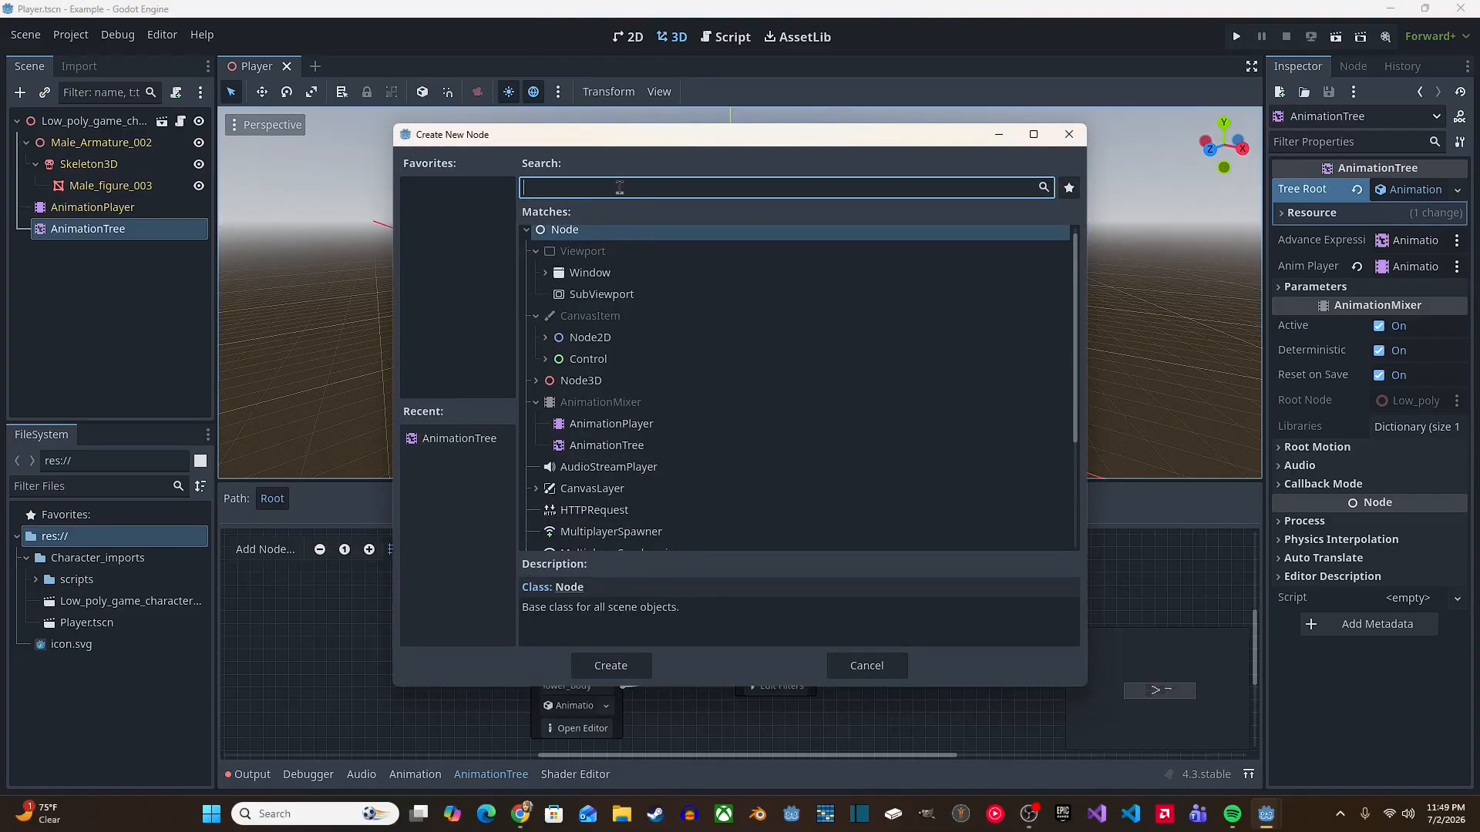
text(cam)
click(629, 370)
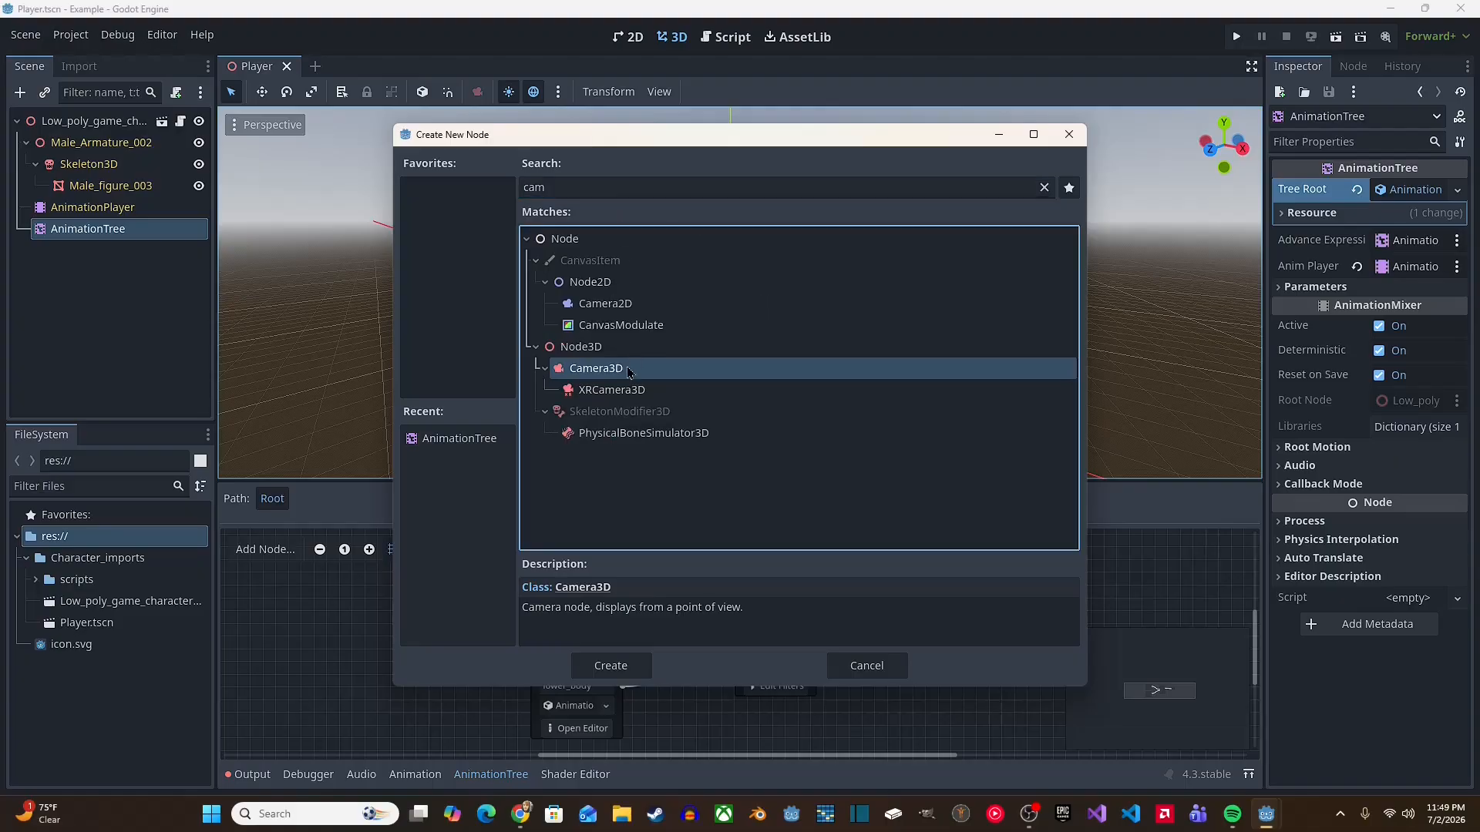
click(610, 665)
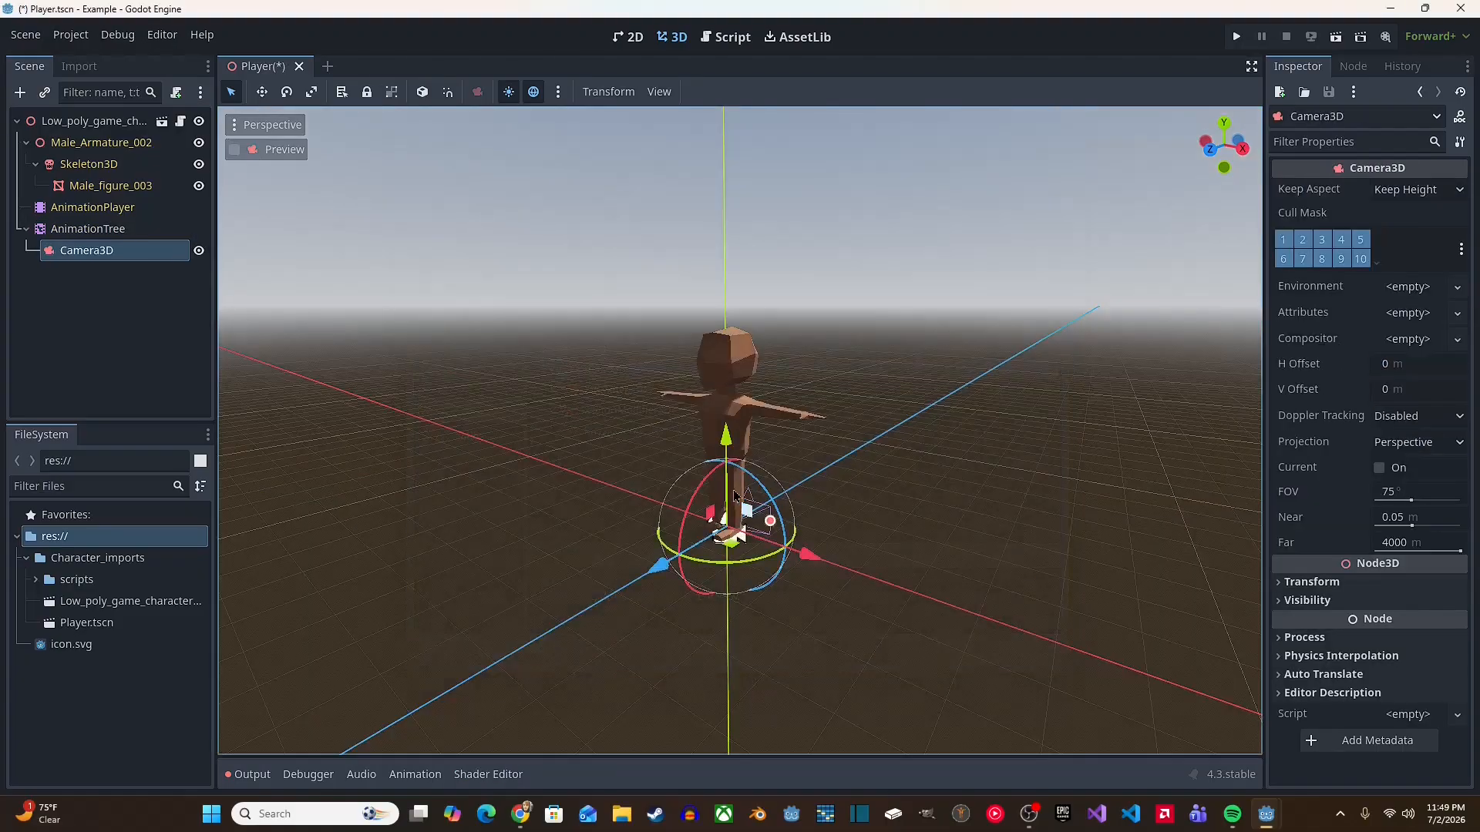
Step: Move the Camera3D away from the character along the Z axis and raise it about 3 m
middle_drag(734, 495, 658, 509)
drag(590, 538, 166, 590)
drag(248, 427, 230, 405)
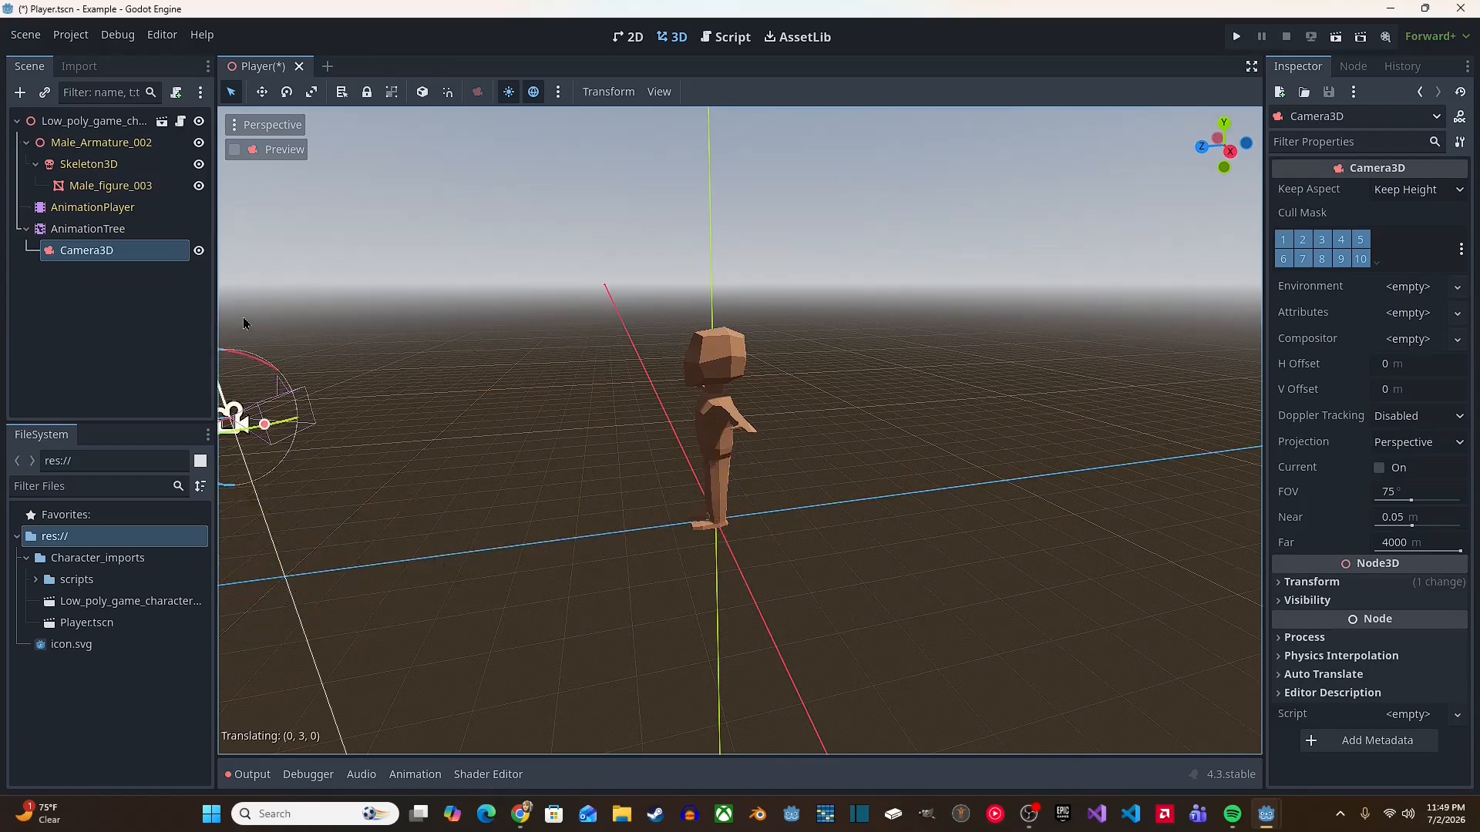
Step: Preview the camera's view, run the current scene to watch the character's animation, and close the game window
click(234, 149)
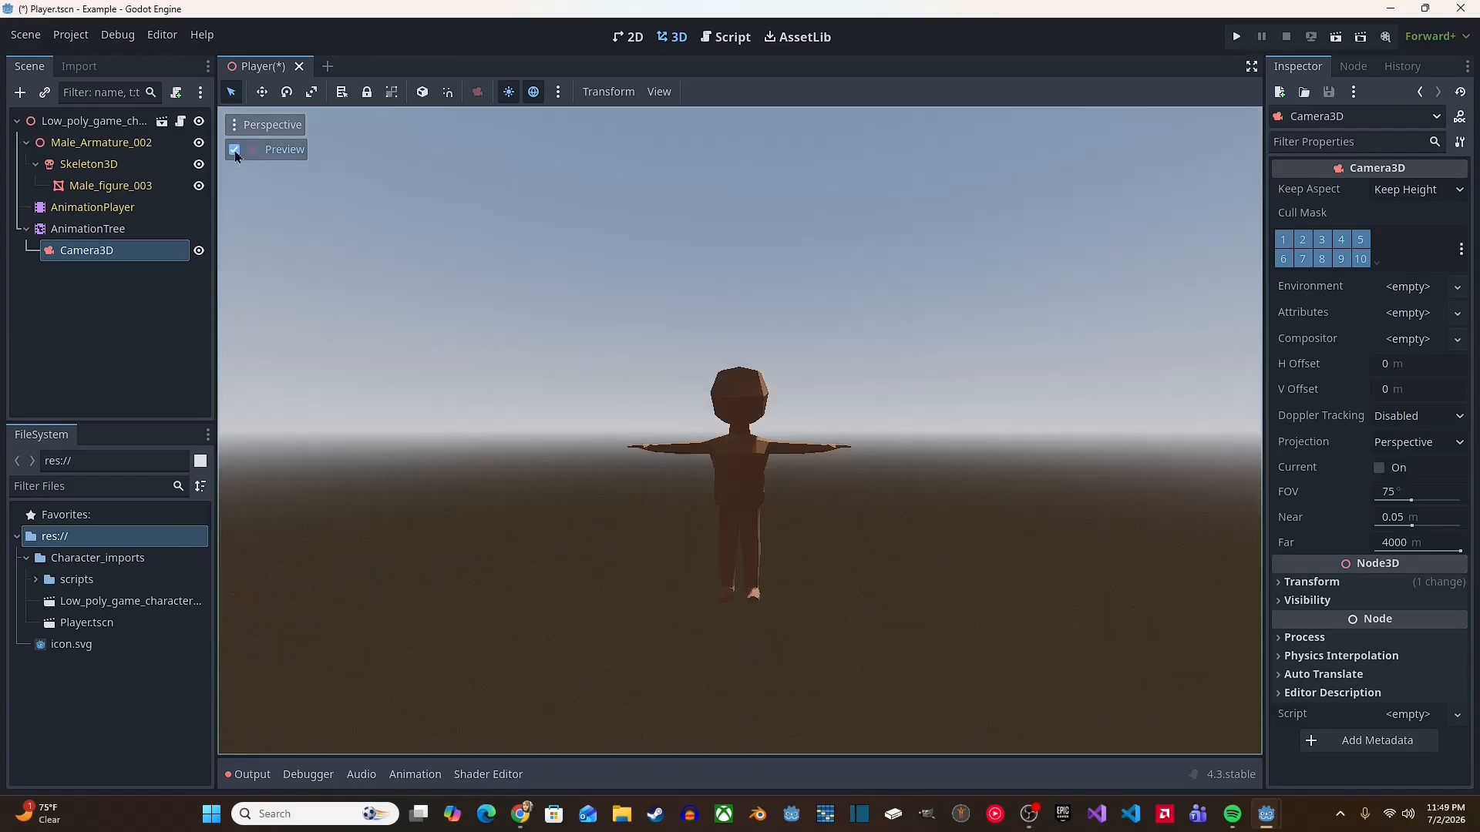
click(1336, 36)
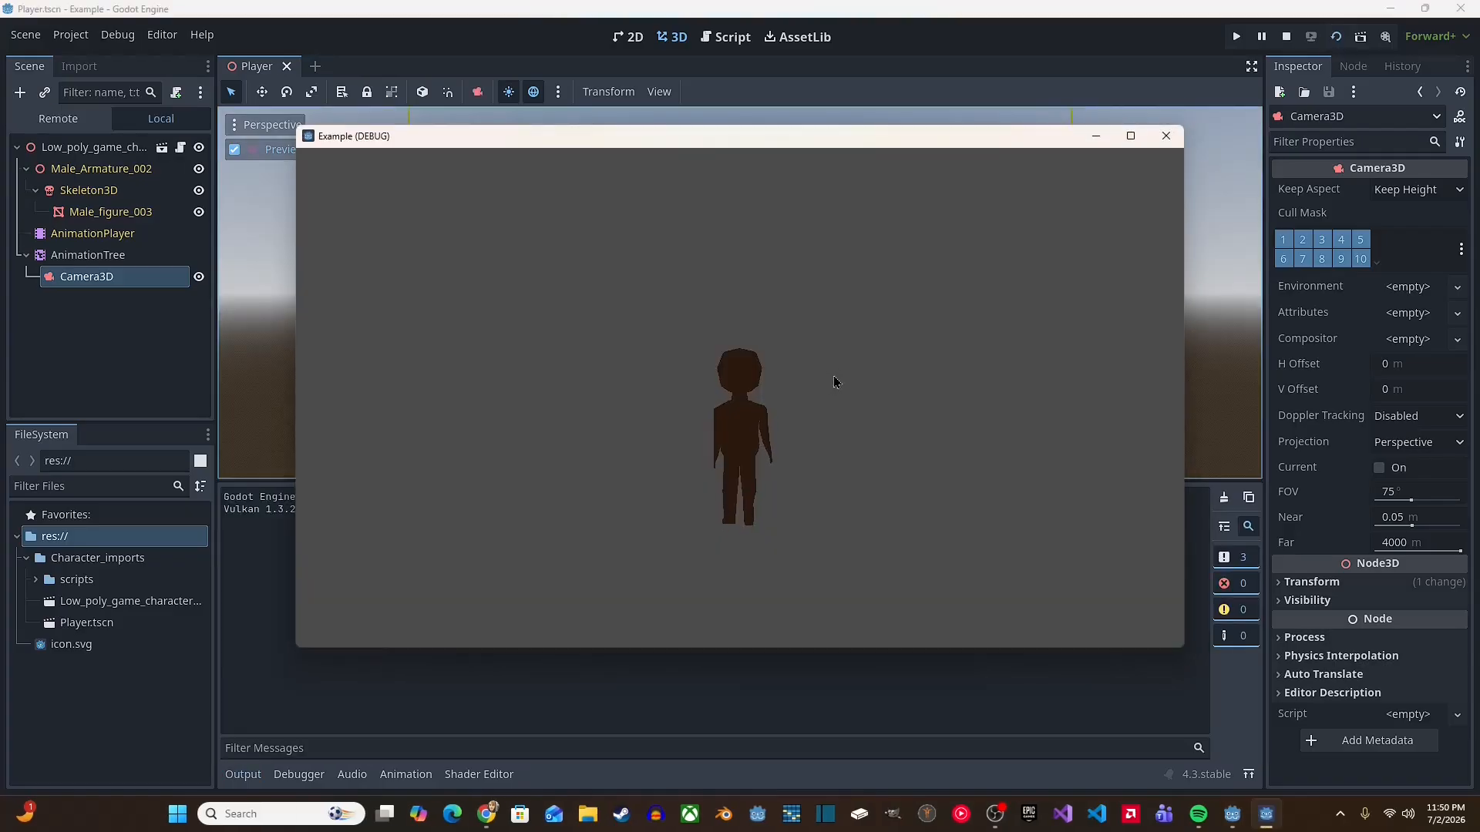
click(1167, 135)
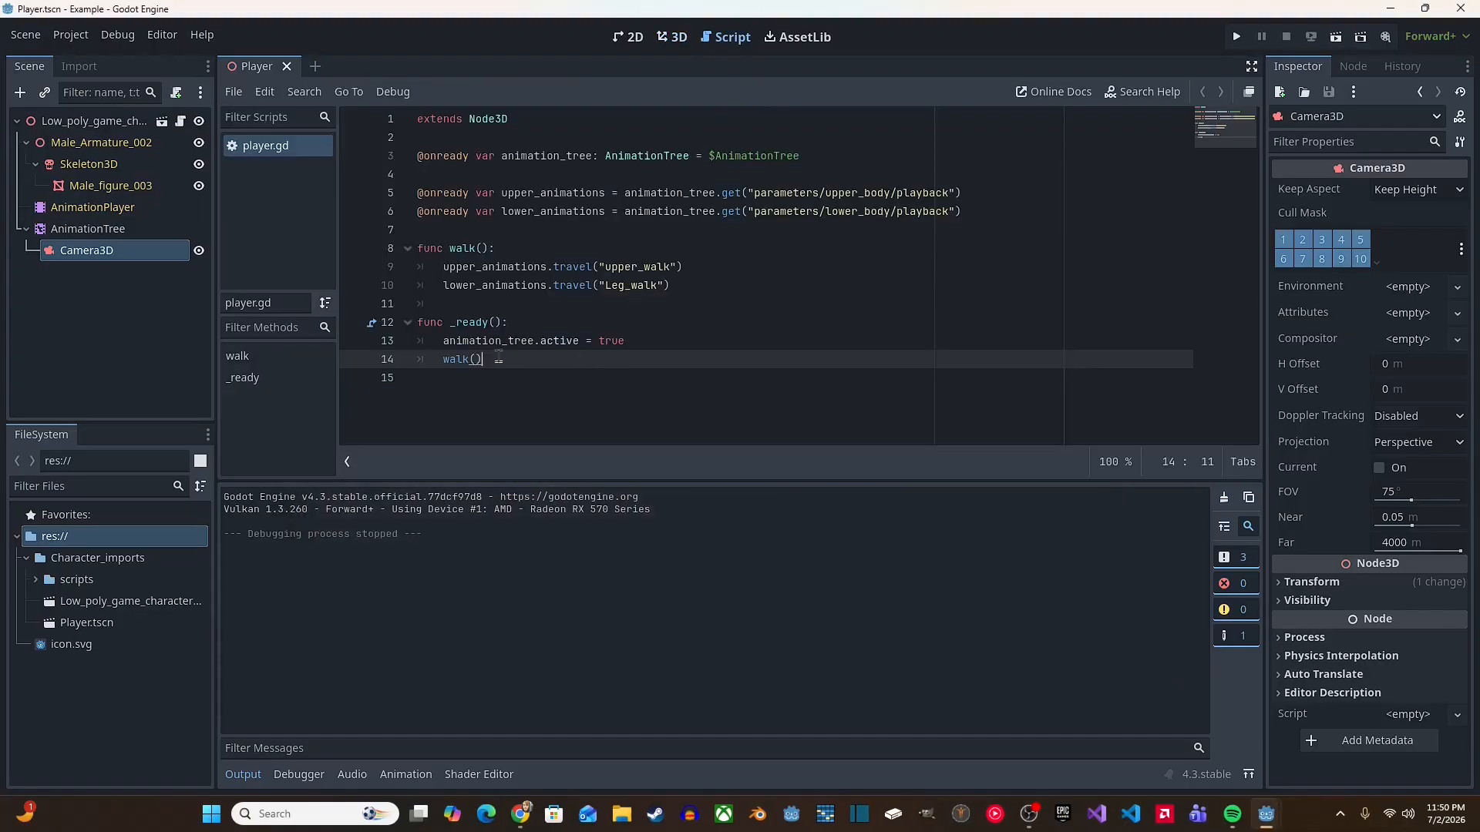
Step: Remove the walk() call and its line from the _ready() function
drag(483, 359, 434, 360)
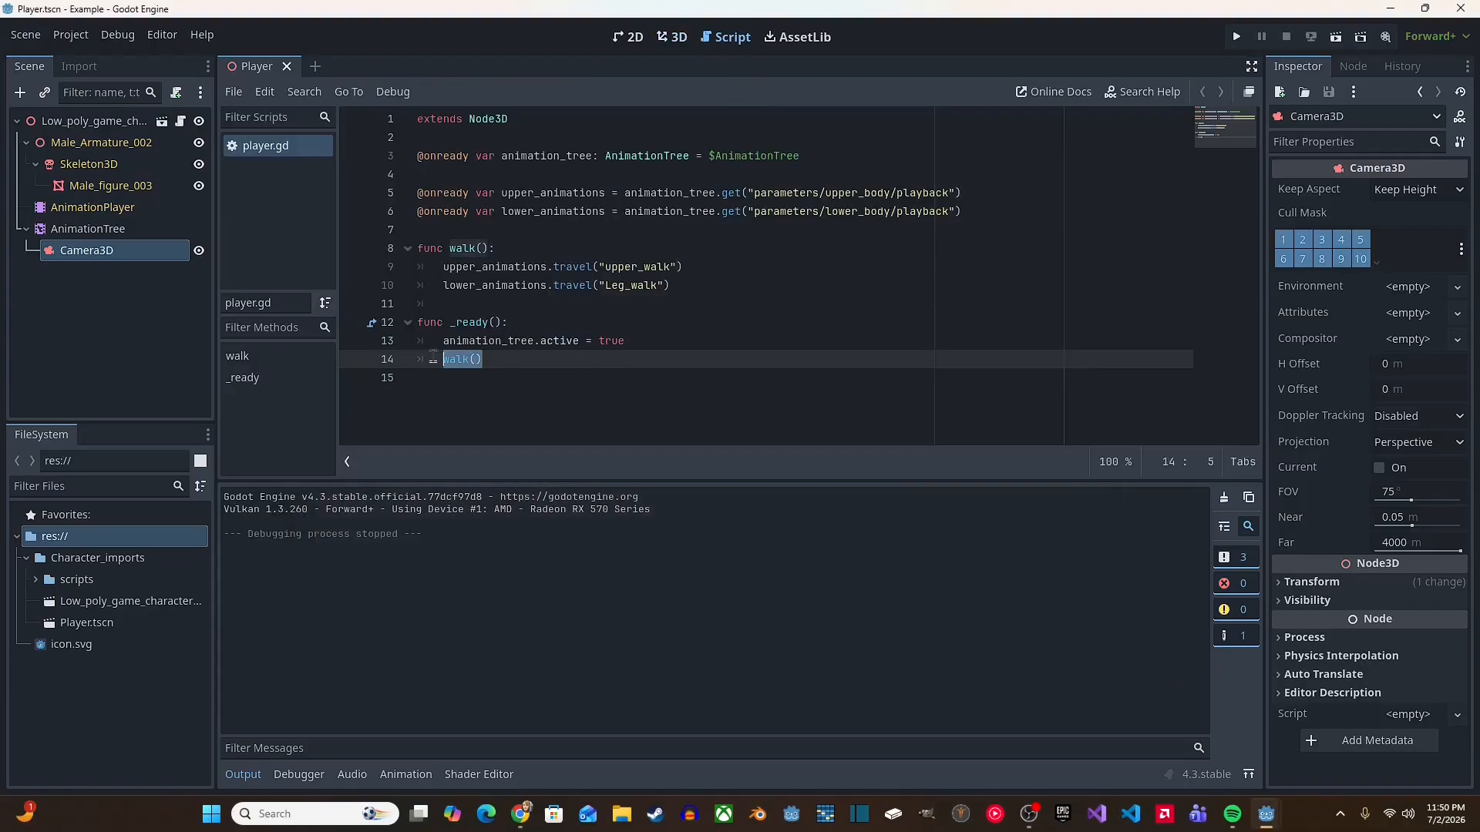
key(BackSpace)
key(BackSpace)
key(BackSpace)
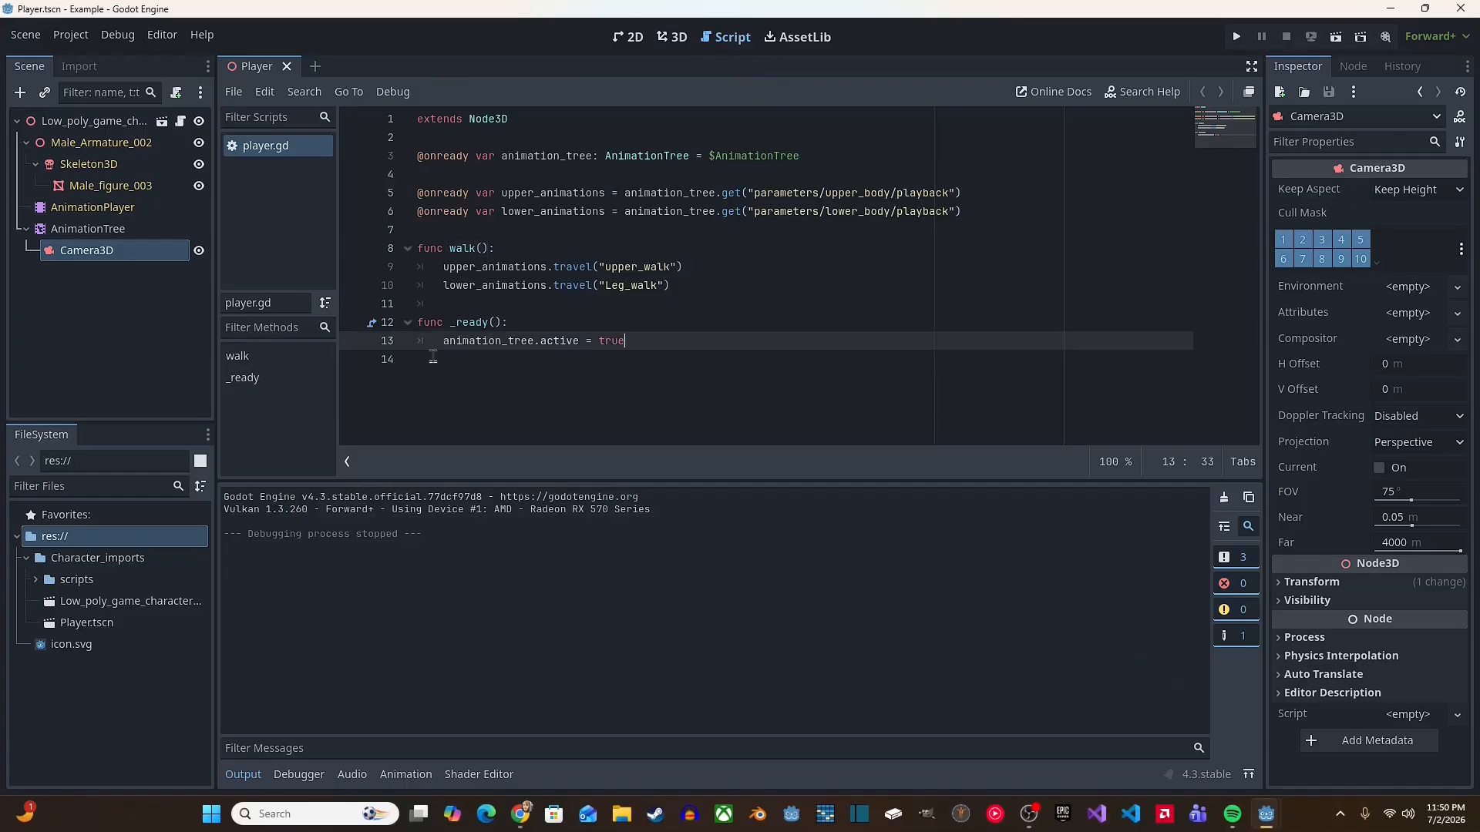
Step: Save the script and run the scene without the walk() call to compare the character's pose, closing the game window
key(ctrl+s)
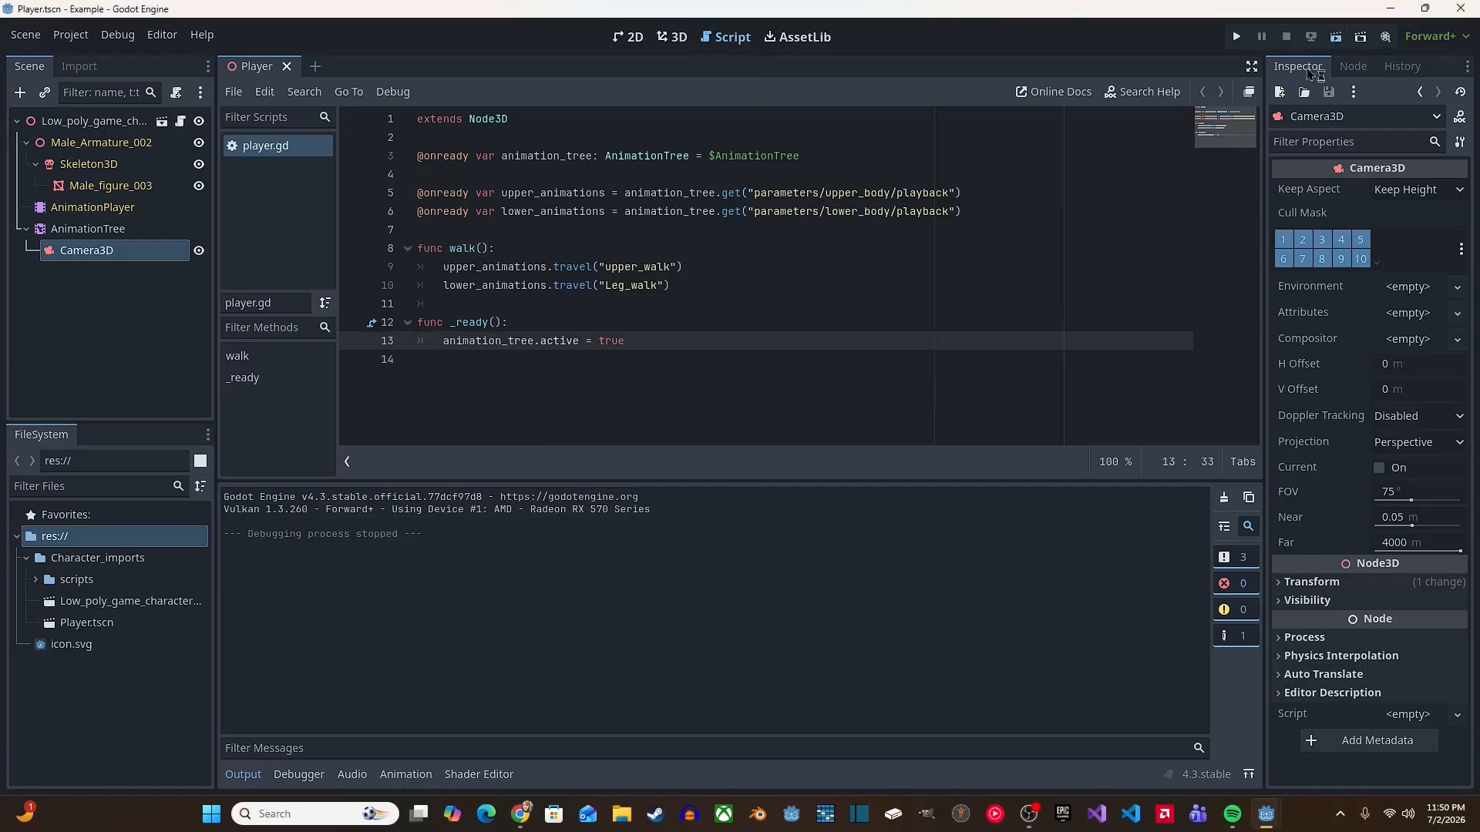
key(F5)
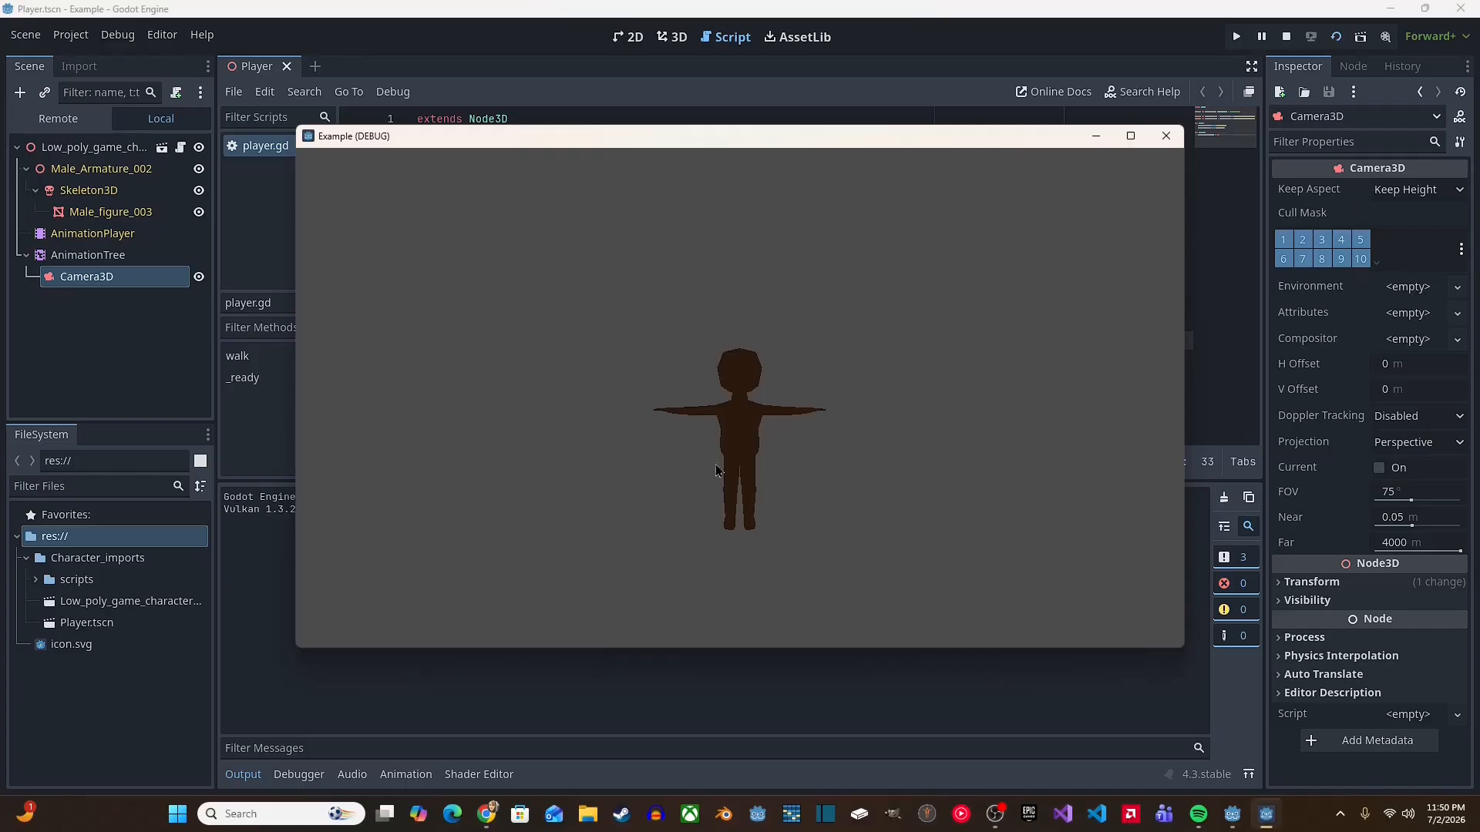
click(1165, 135)
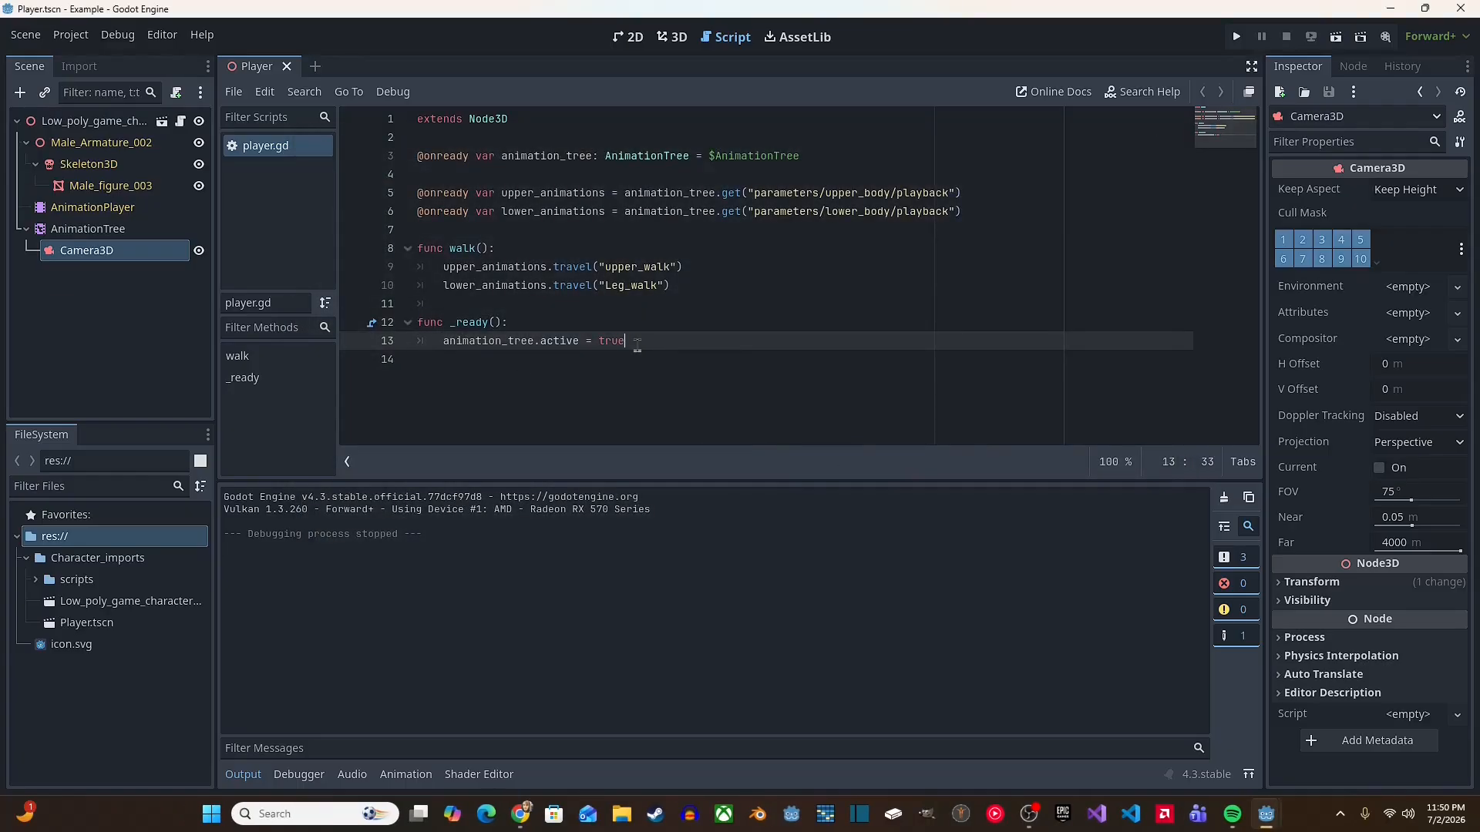
key(Return)
key(ctrl+v)
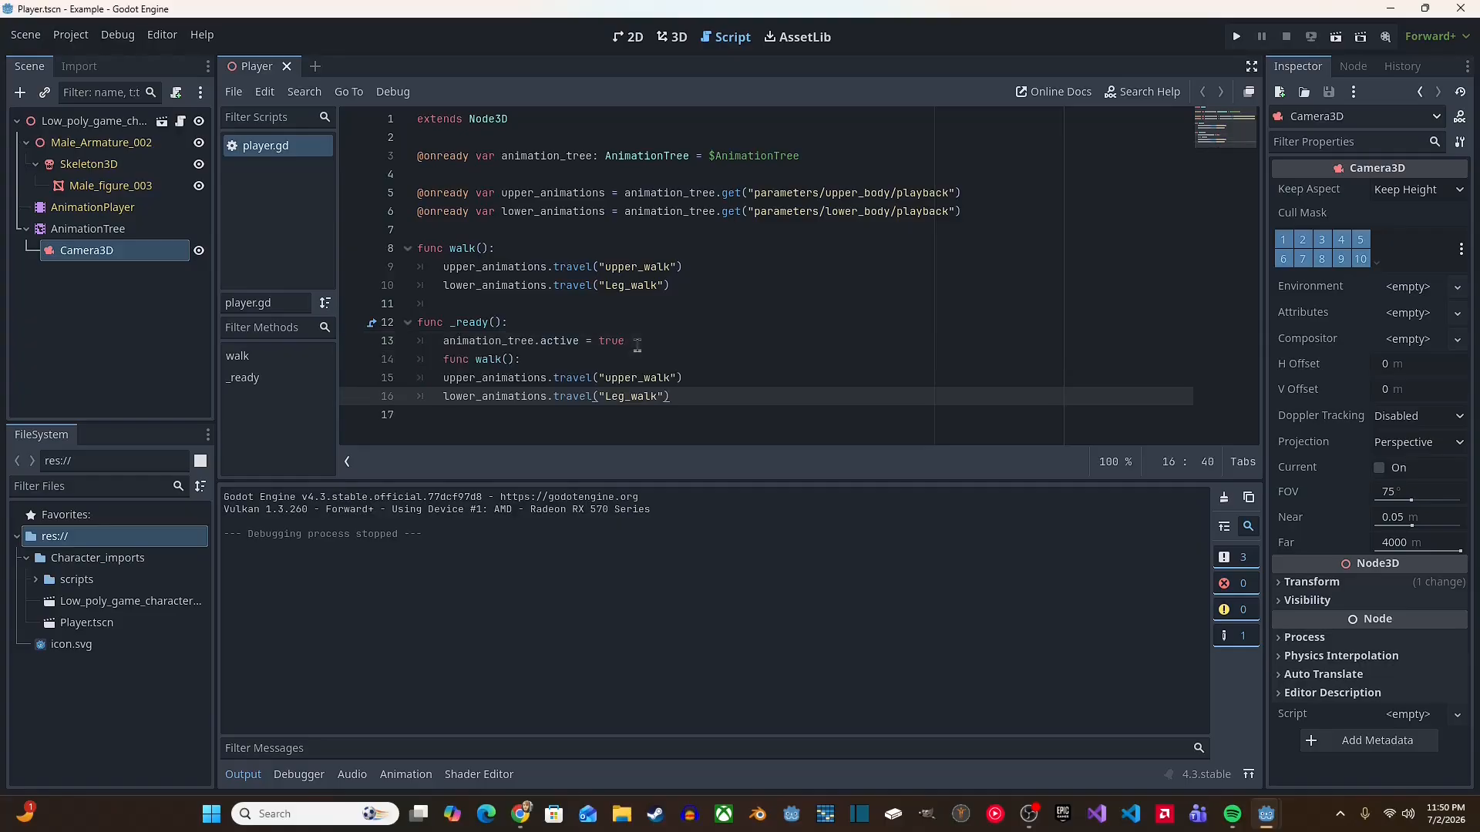
drag(669, 397, 422, 359)
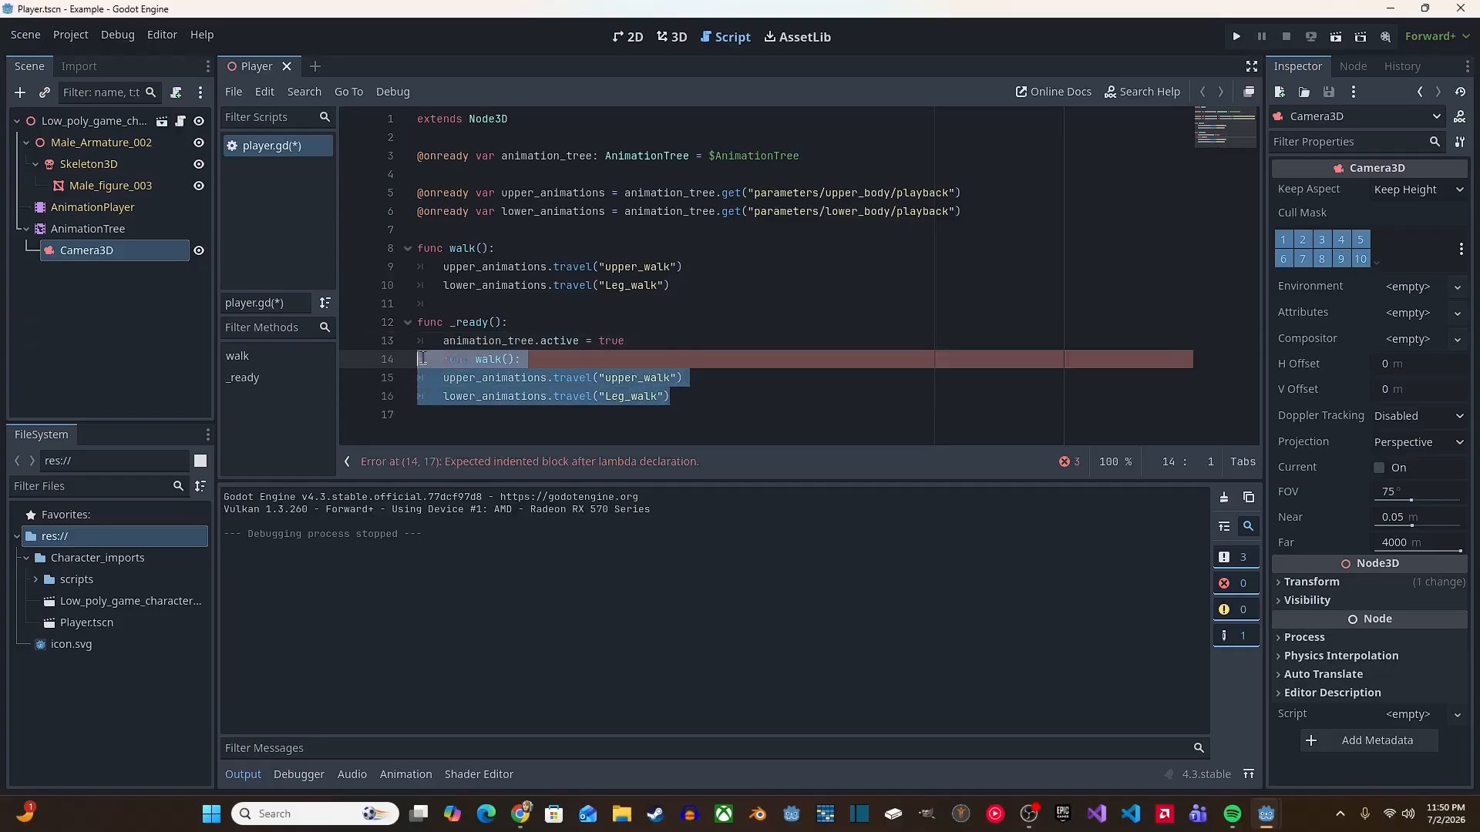
key(BackSpace)
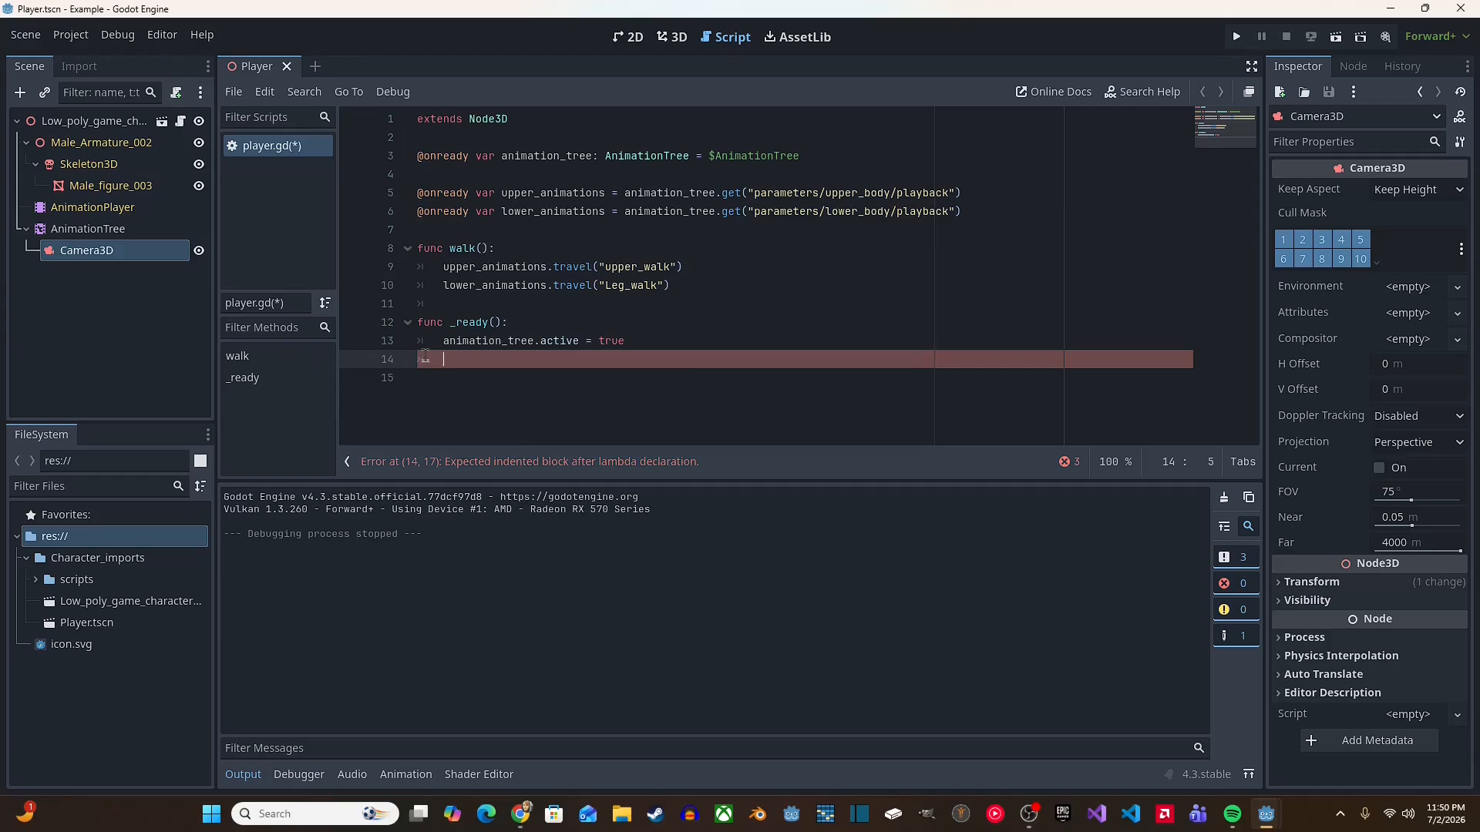
Step: Call walk() again in _ready() below animation_tree.active = true and save the script
text(walk()
click(524, 363)
key(ctrl+s)
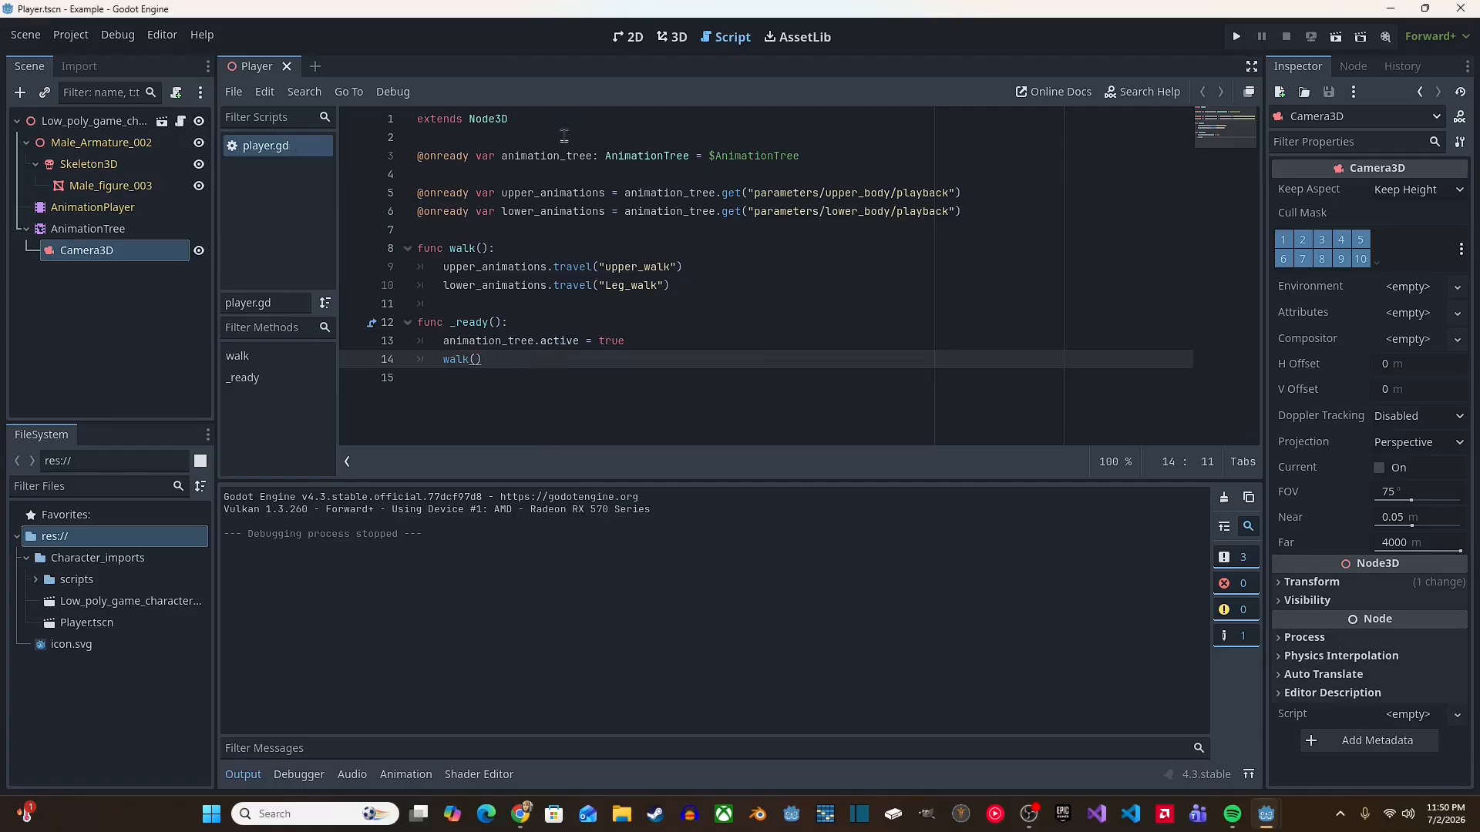